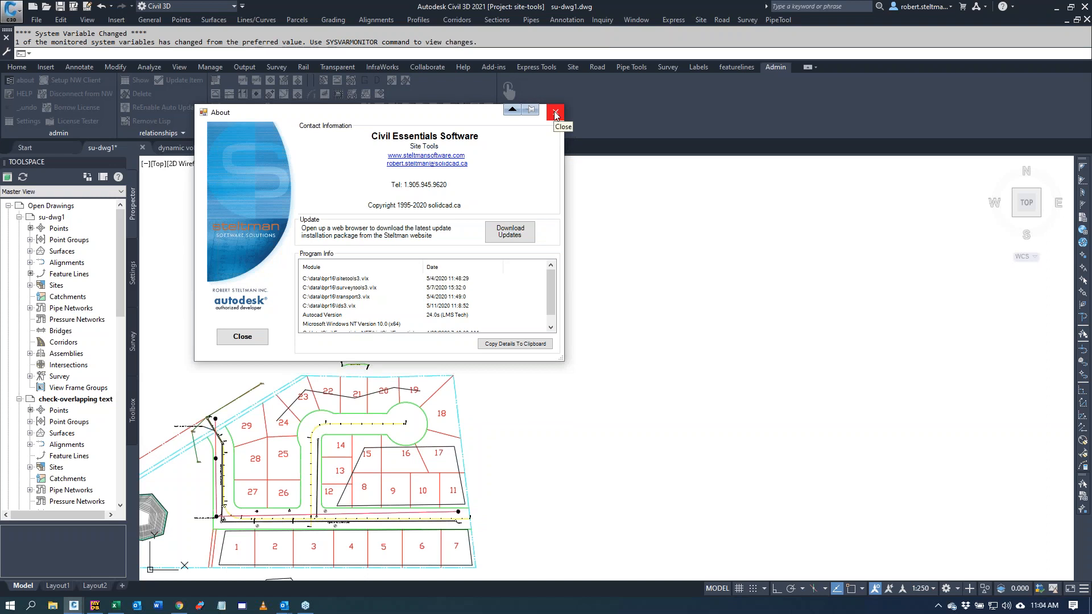
Step: Close the About dialog and read the Tips/Setting Precision topic under Getting Started in the Civil Essentials help
left_click(556, 115)
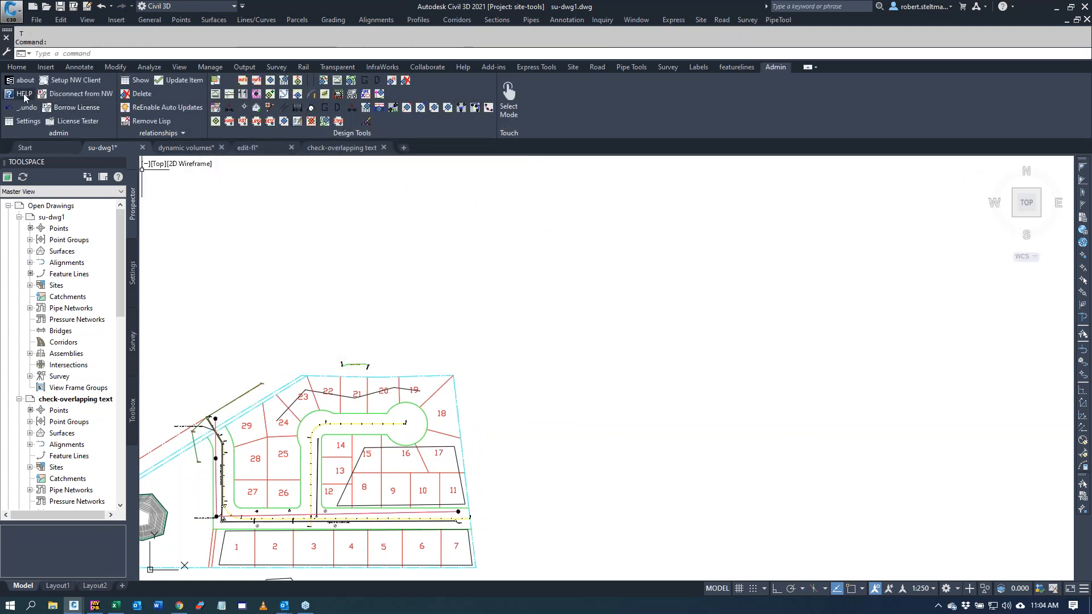
left_click(24, 94)
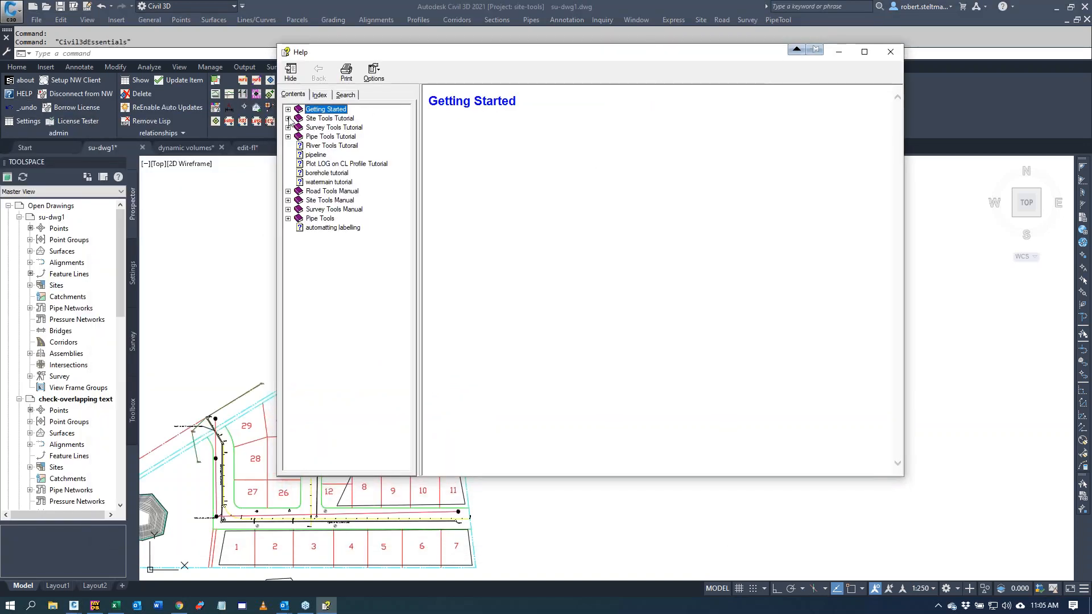
left_click(288, 110)
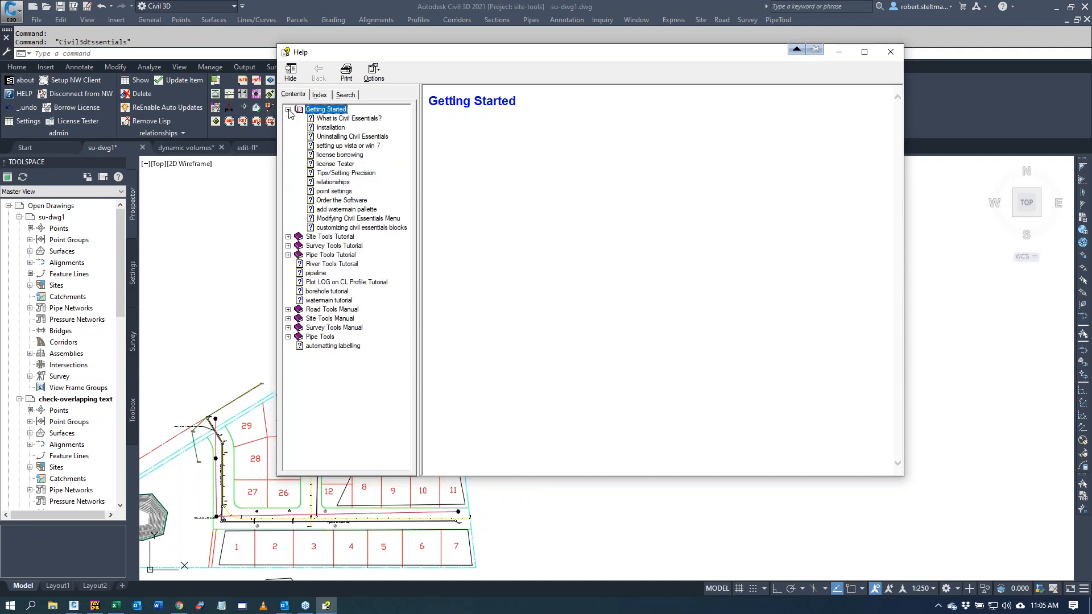
left_click(361, 174)
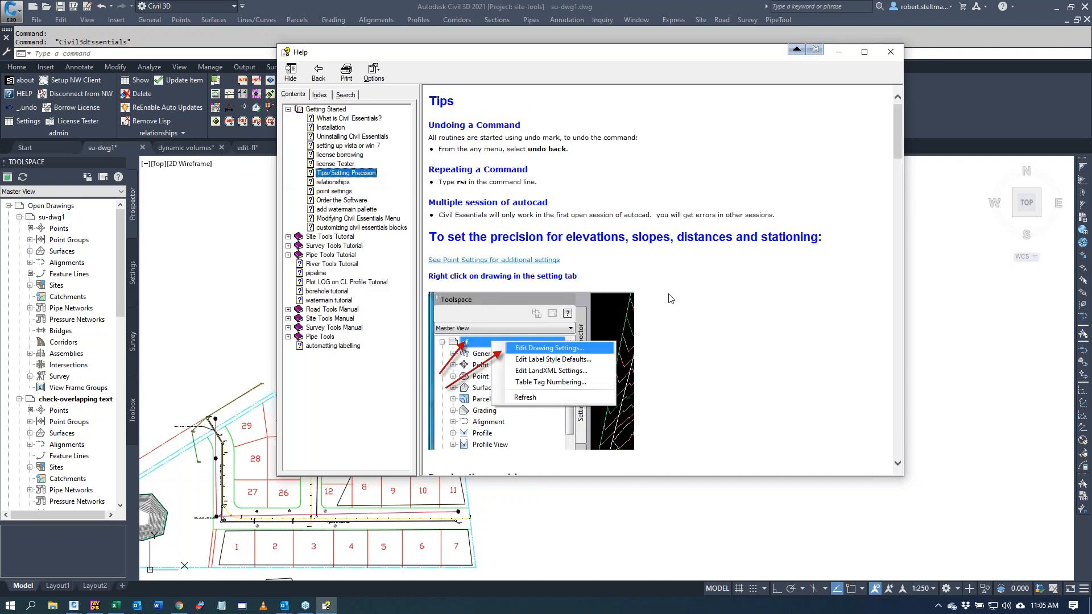
scroll(733, 275, "down", 1)
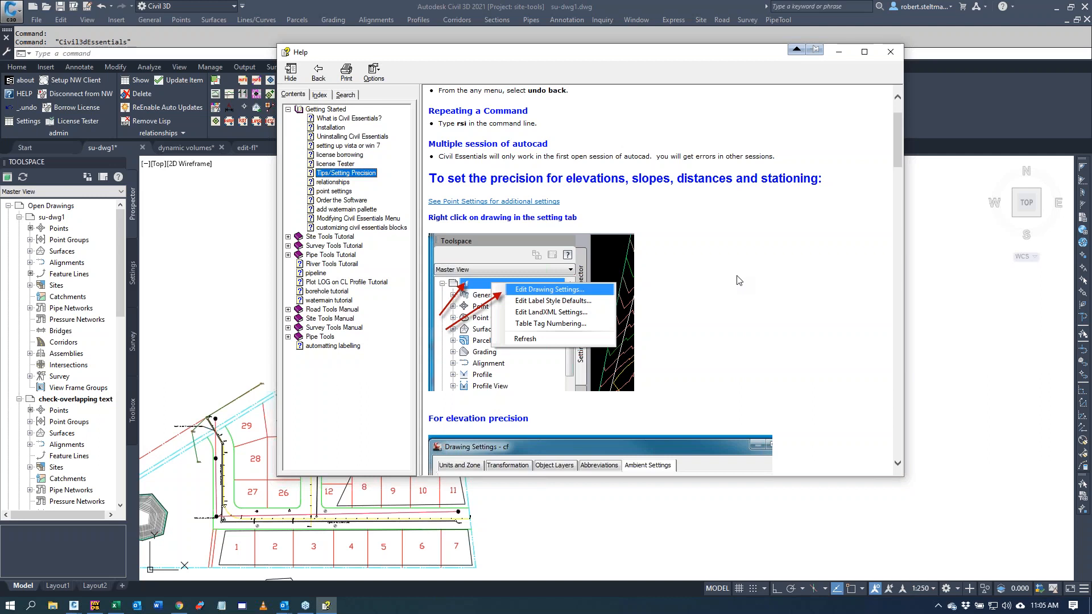
scroll(739, 280, "down", 4)
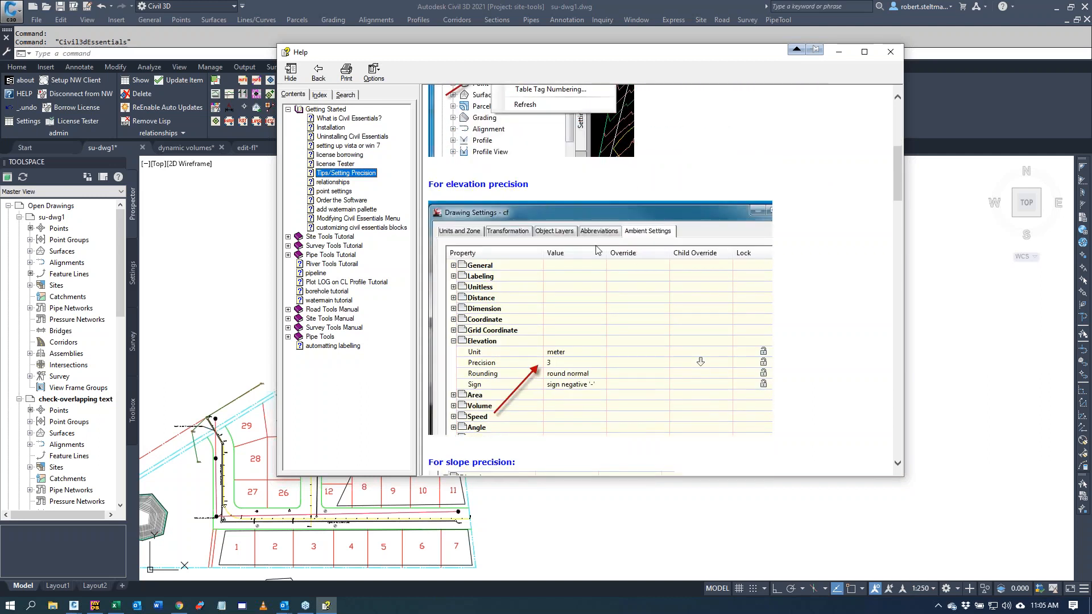
left_click(565, 367)
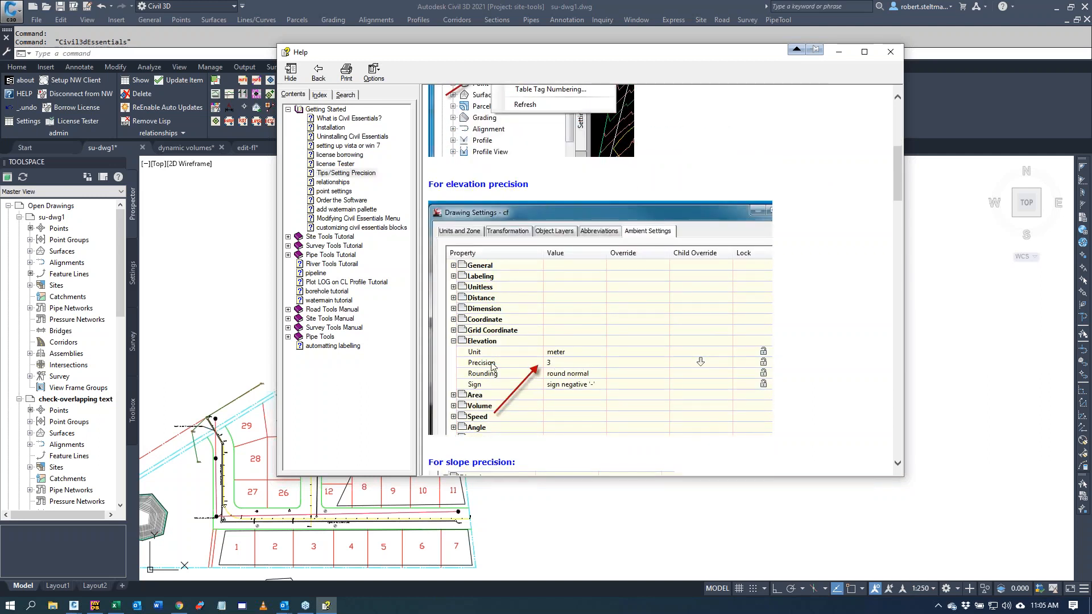
scroll(731, 371, "down", 4)
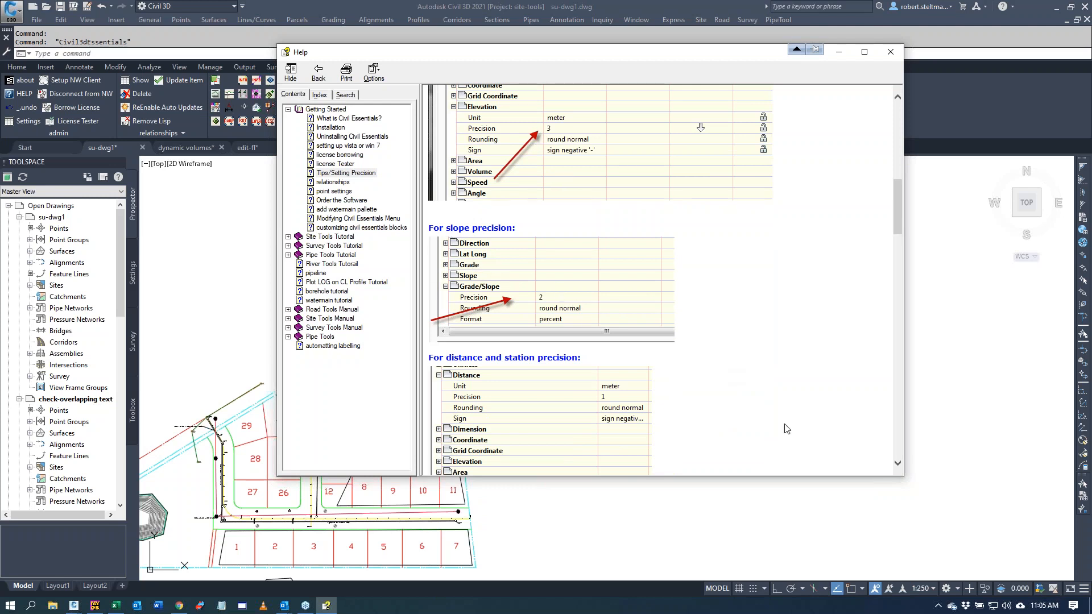
scroll(746, 388, "down", 3)
scroll(744, 388, "up", 10)
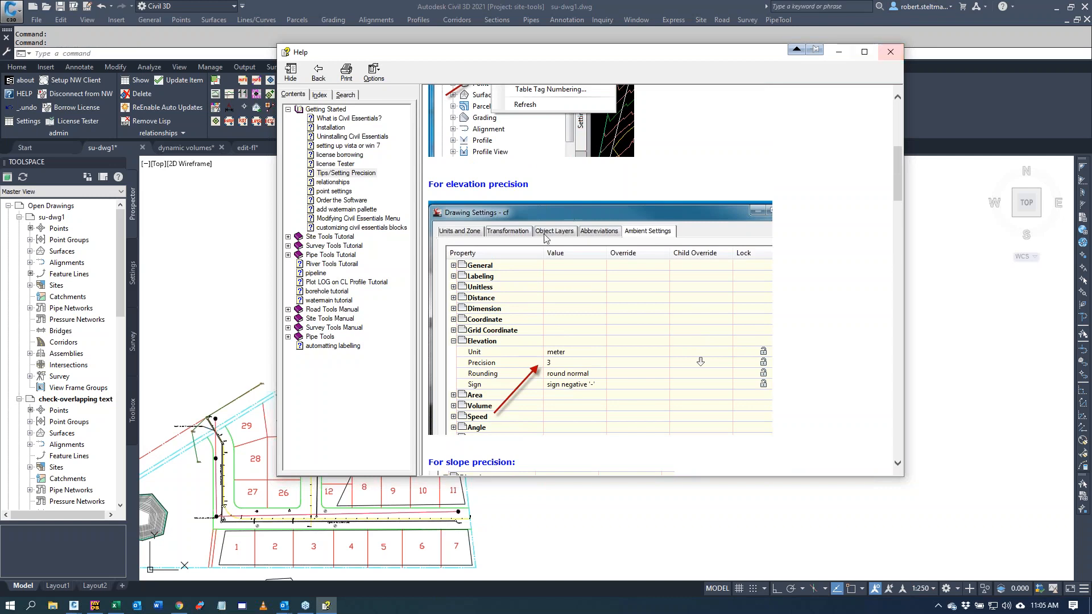
Step: View the profile view and proposed design profile topics of the Site Tools Tutorial, collapse the contents and close the help
left_click(289, 237)
left_click(336, 246)
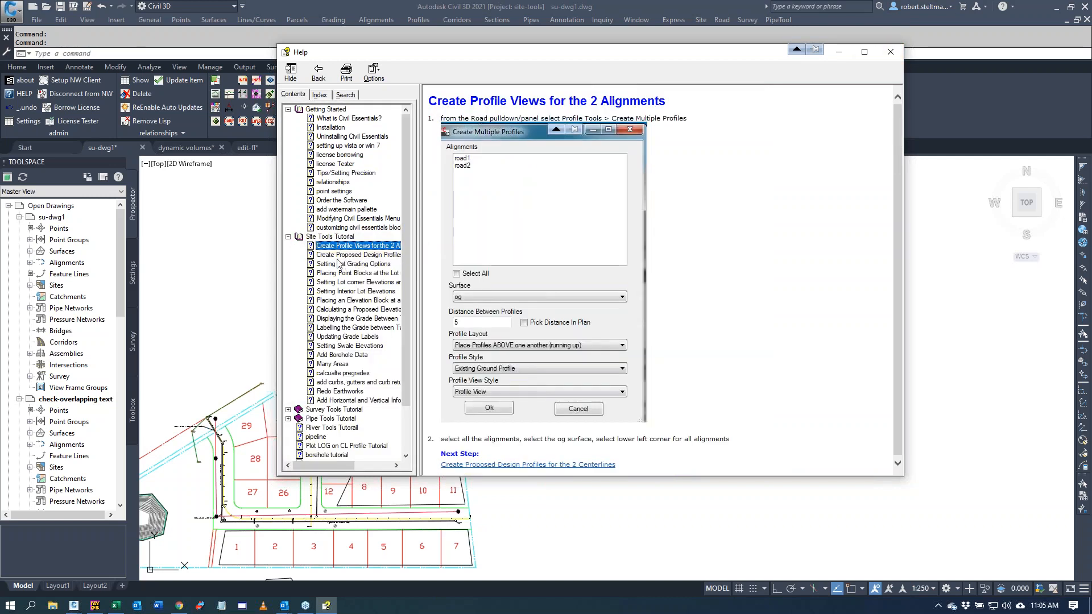
left_click(343, 255)
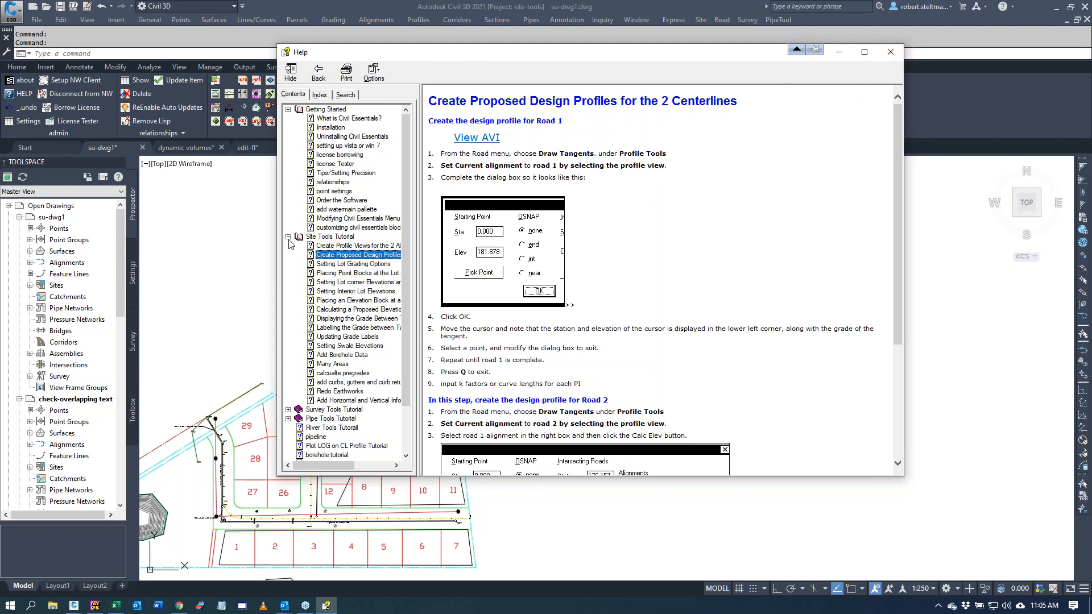
left_click(1053, 393)
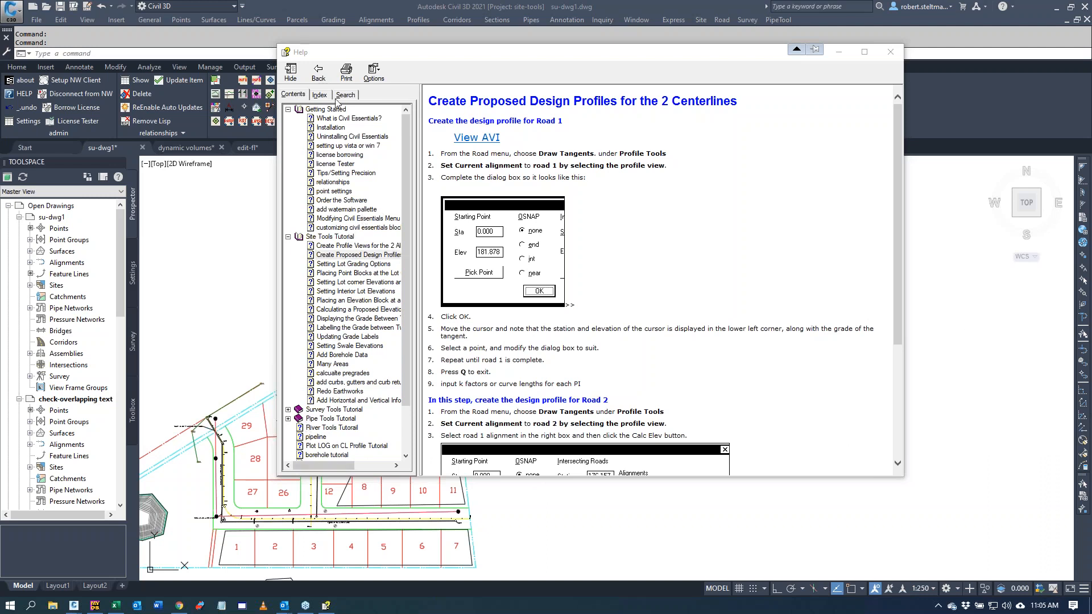
left_click(289, 110)
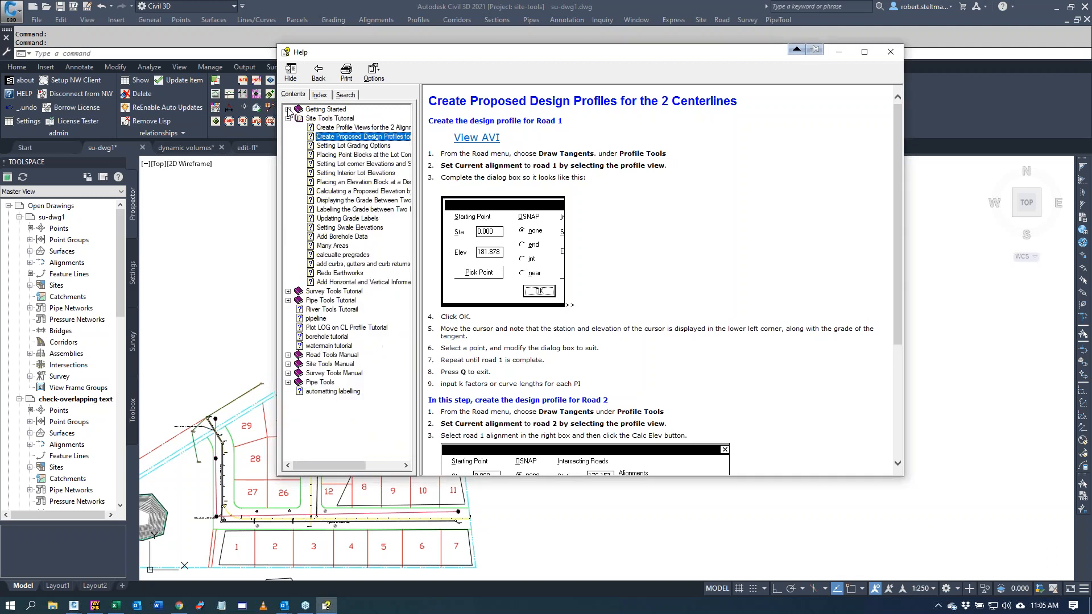
left_click(289, 119)
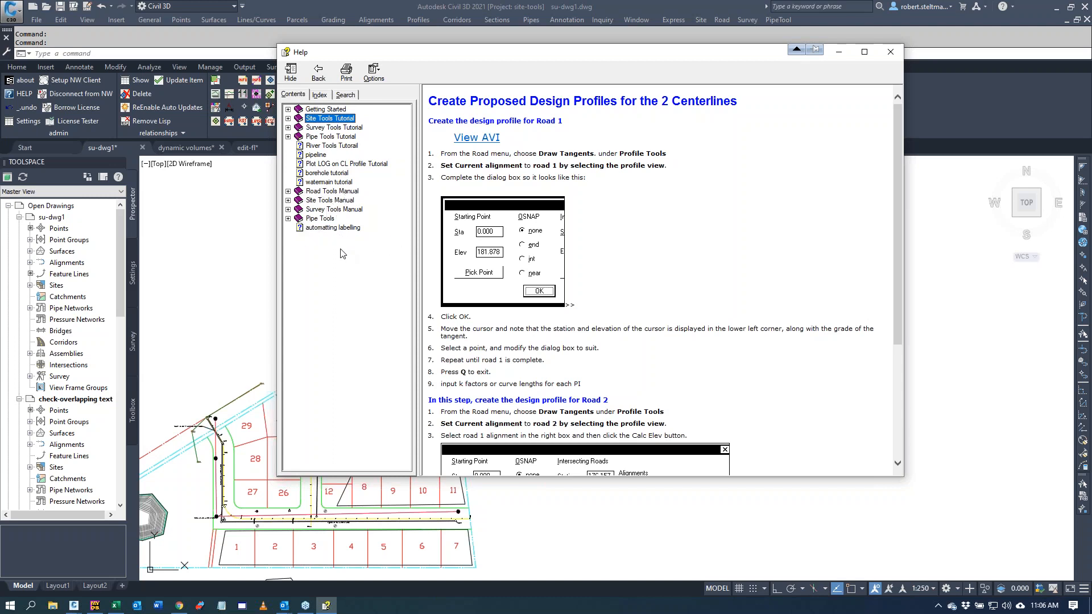
left_click(891, 51)
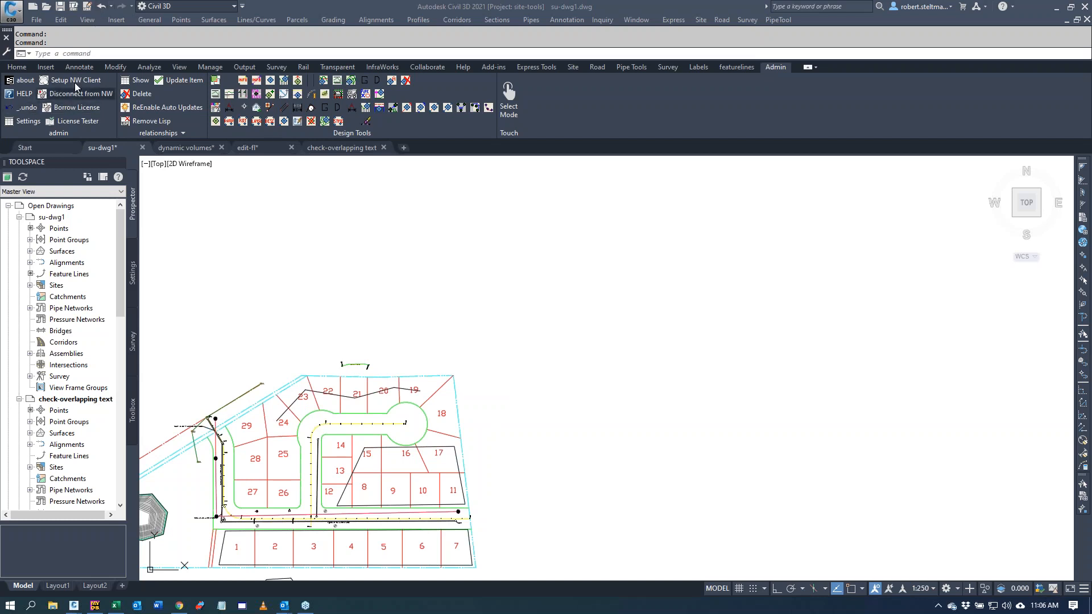
Step: Undock the command line and float it over the lower part of the drawing area beside the Toolspace
left_click(139, 55)
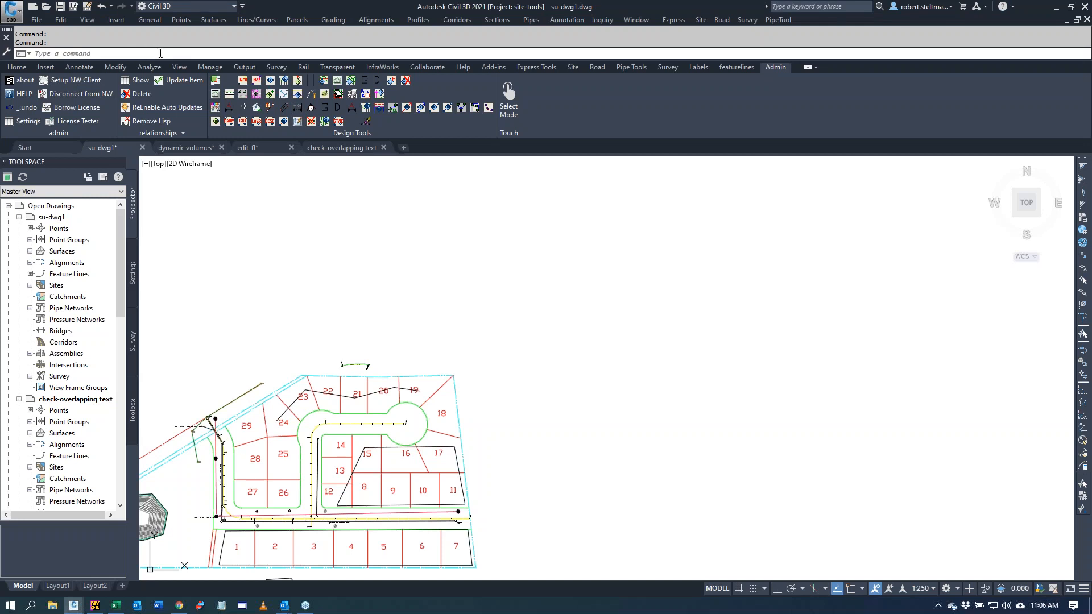
left_click(157, 53)
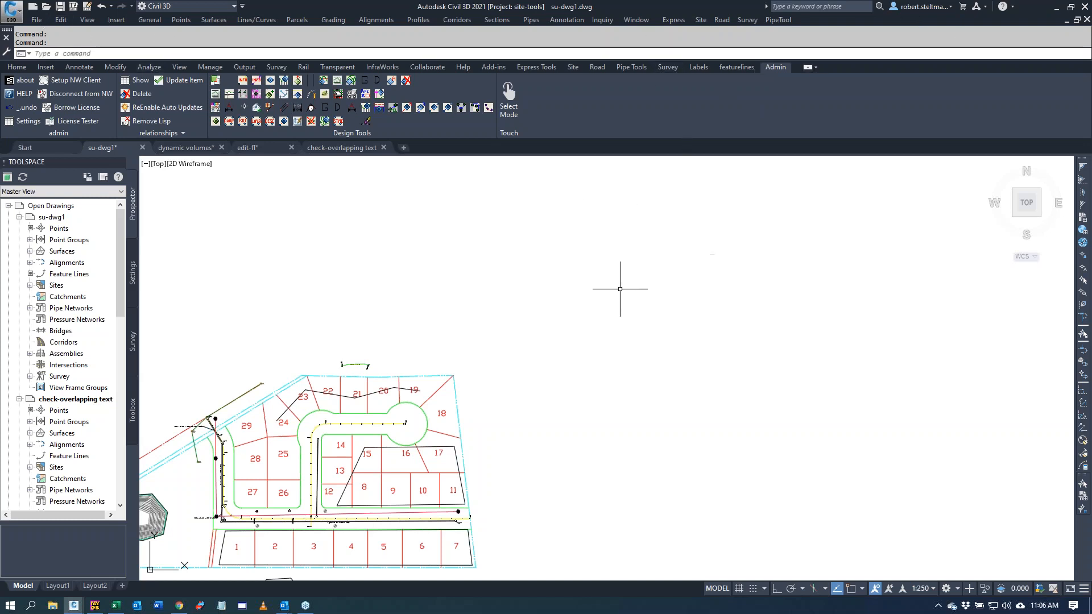
mouse_move(9, 32)
left_mouse_down()
mouse_move(178, 176)
mouse_move(338, 420)
mouse_move(382, 565)
left_mouse_up()
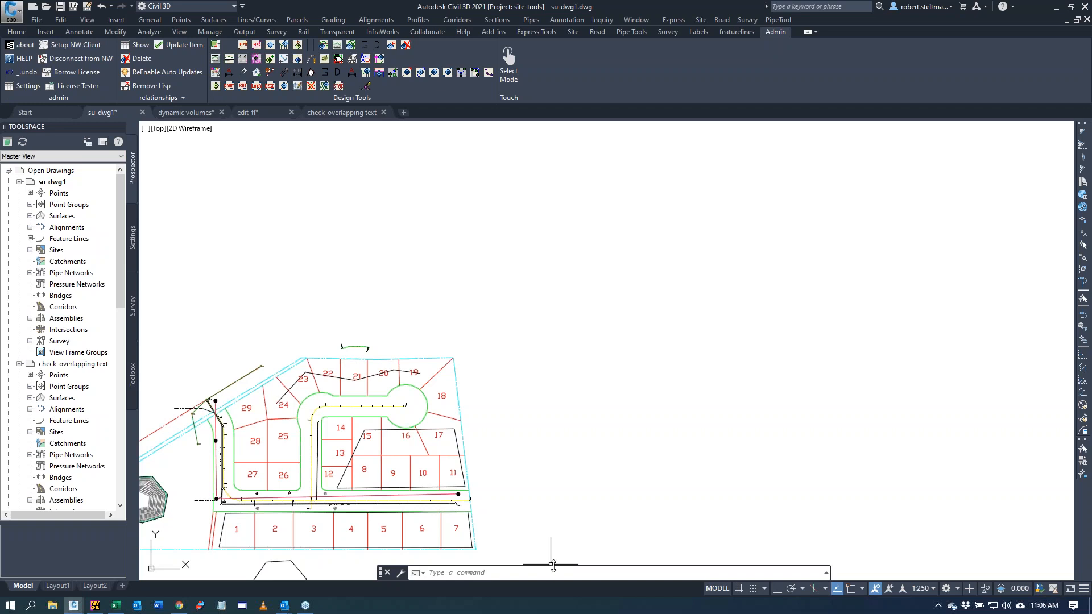
mouse_move(381, 578)
left_mouse_down()
mouse_move(359, 551)
mouse_move(142, 575)
mouse_move(148, 592)
mouse_move(150, 561)
mouse_move(150, 578)
left_mouse_up()
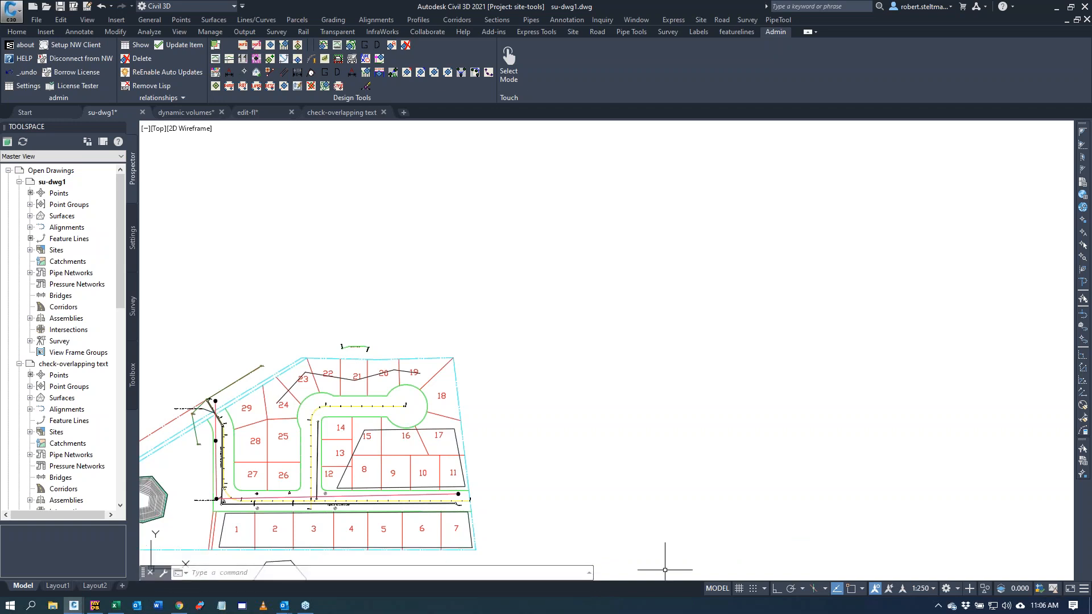
Step: Look through the expanded command history and dock the command line back above the ribbon
left_click(589, 574)
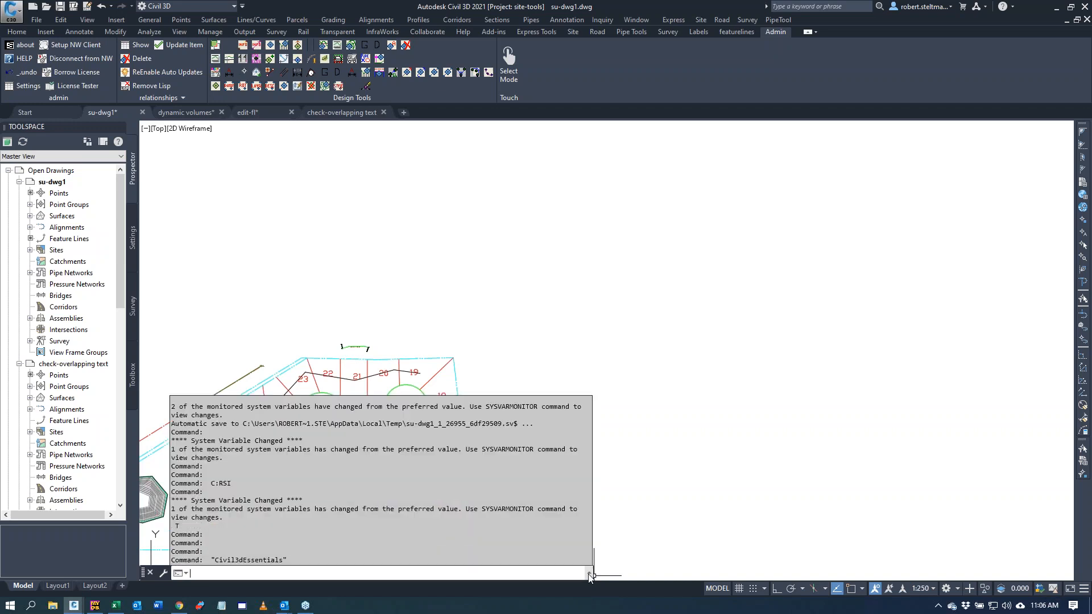
left_click(704, 514)
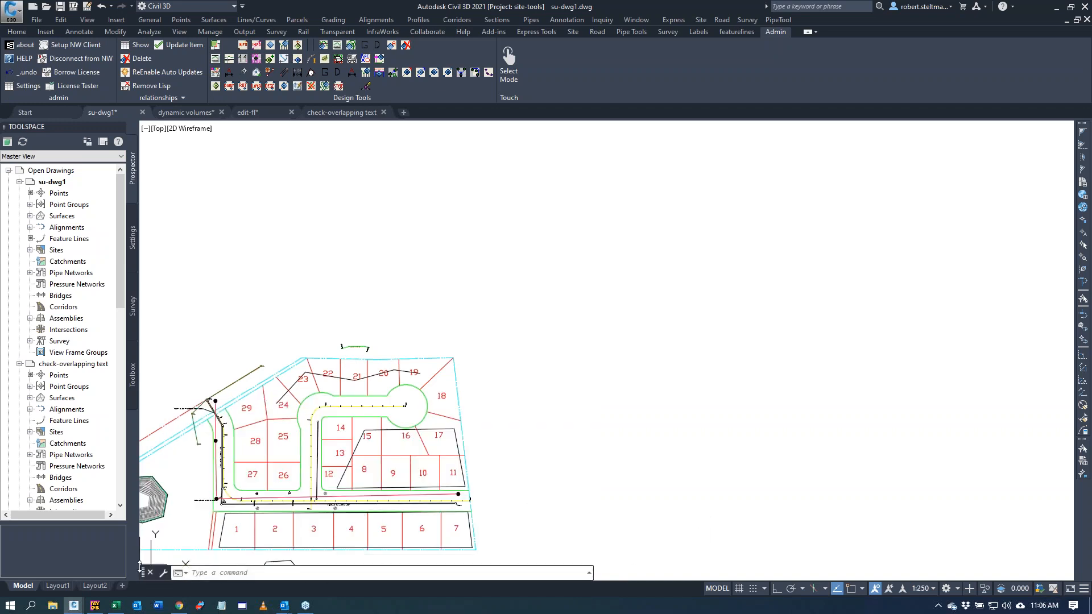
mouse_move(142, 571)
left_mouse_down()
mouse_move(142, 257)
mouse_move(64, 54)
left_mouse_up()
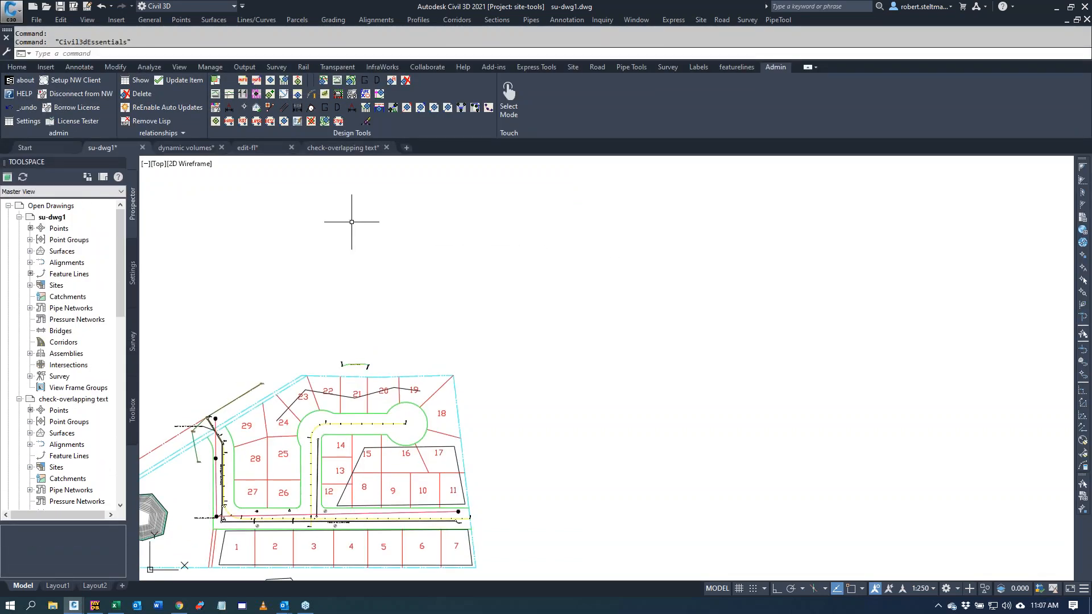
Step: Open the Civil Essentials settings and review the Civil Essentials General entries for delimiters, LandDesktop installation, startup loading and default points
left_click(20, 123)
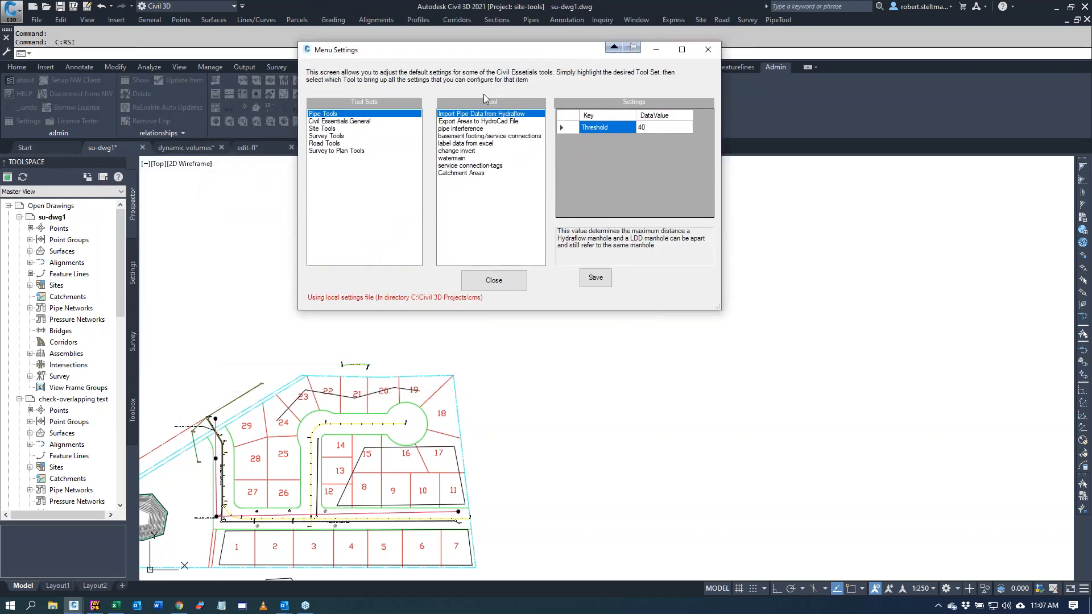
left_click(348, 122)
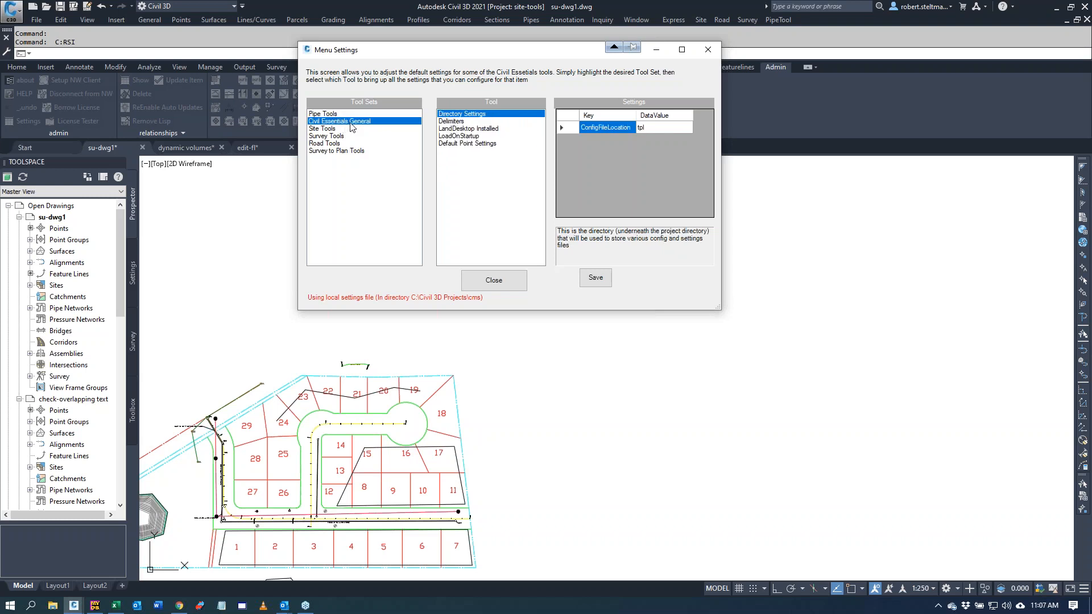
left_click(461, 122)
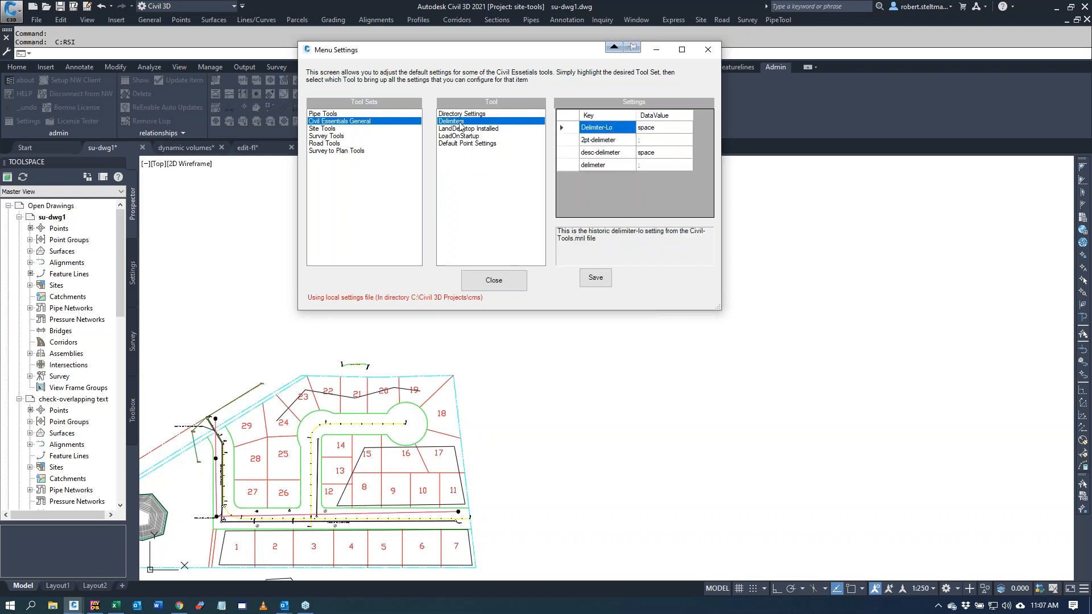
left_click(461, 129)
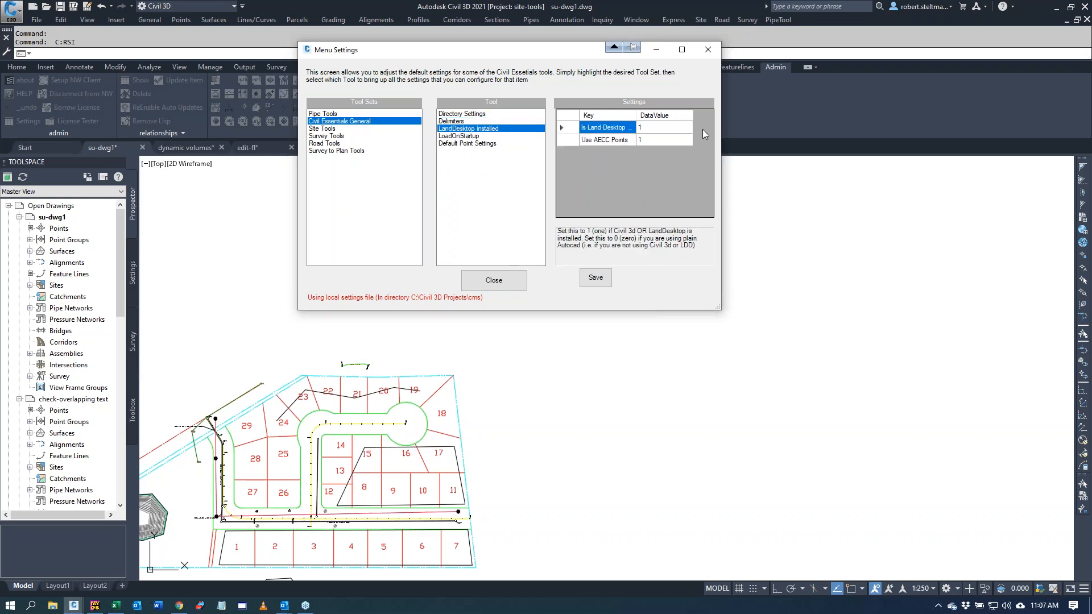
left_click(653, 131)
left_click(653, 133)
left_click(471, 136)
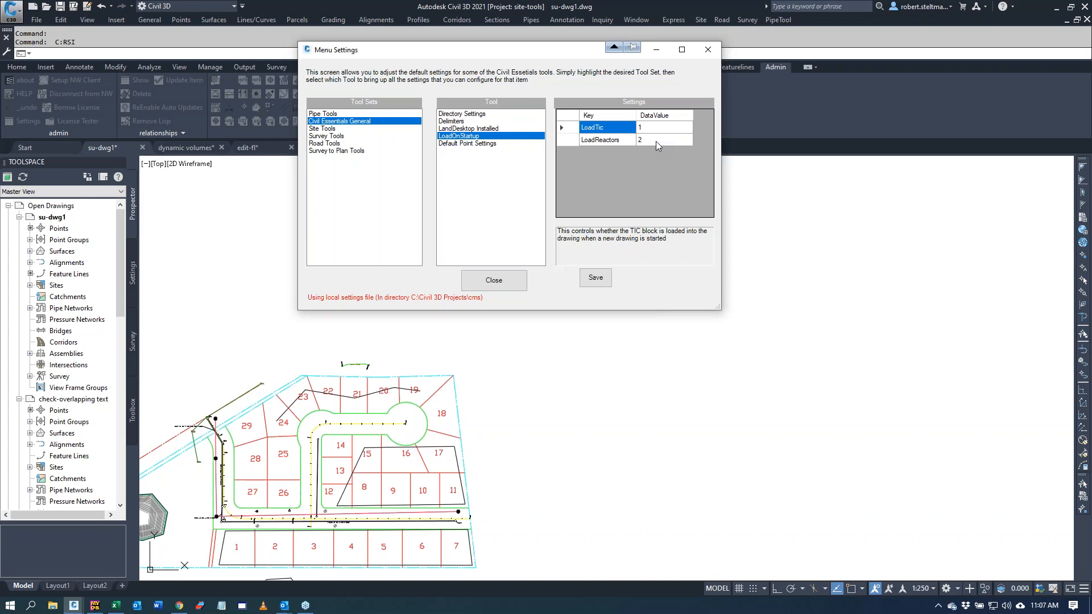
left_click(466, 144)
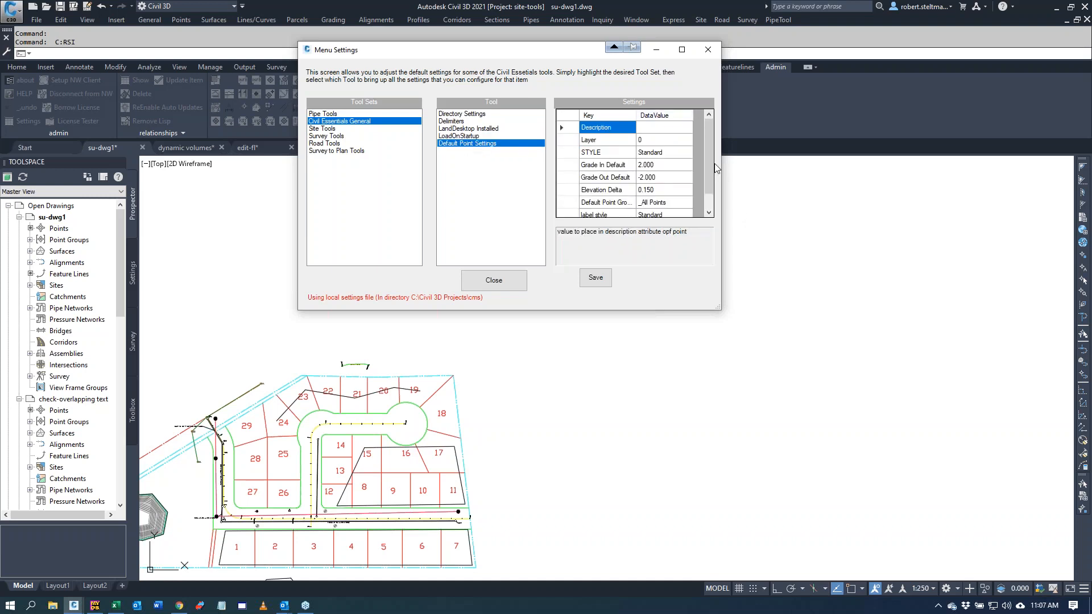
mouse_move(710, 155)
left_mouse_down()
mouse_move(715, 188)
mouse_move(714, 156)
left_mouse_up()
Step: Review the Site Tools settings for General, Grade Tool, Lotcorner Delta Elev and many areas, and close the settings dialog
left_click(332, 130)
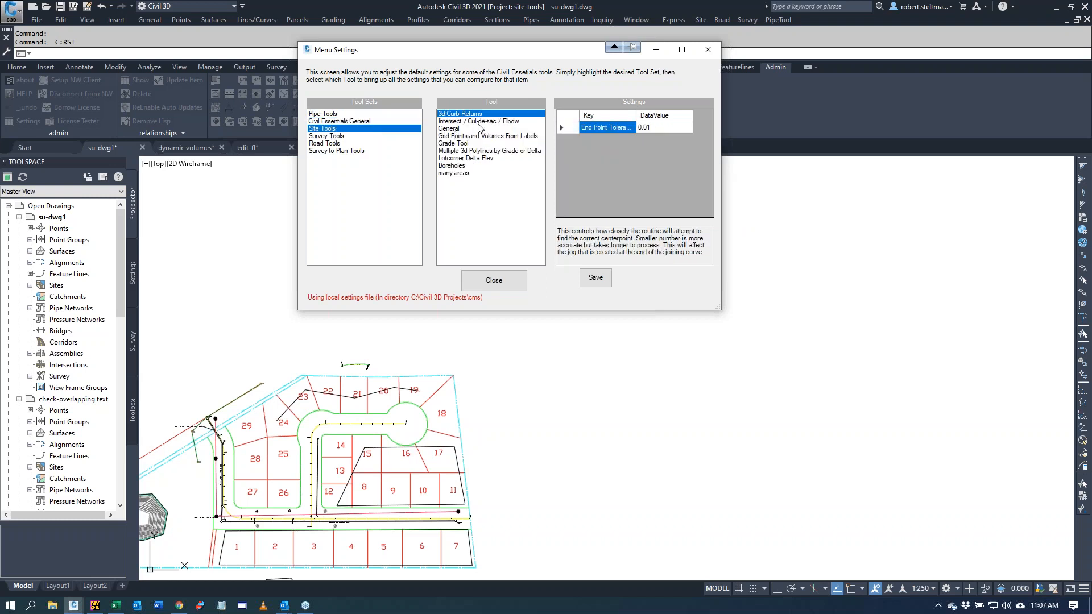
left_click(448, 129)
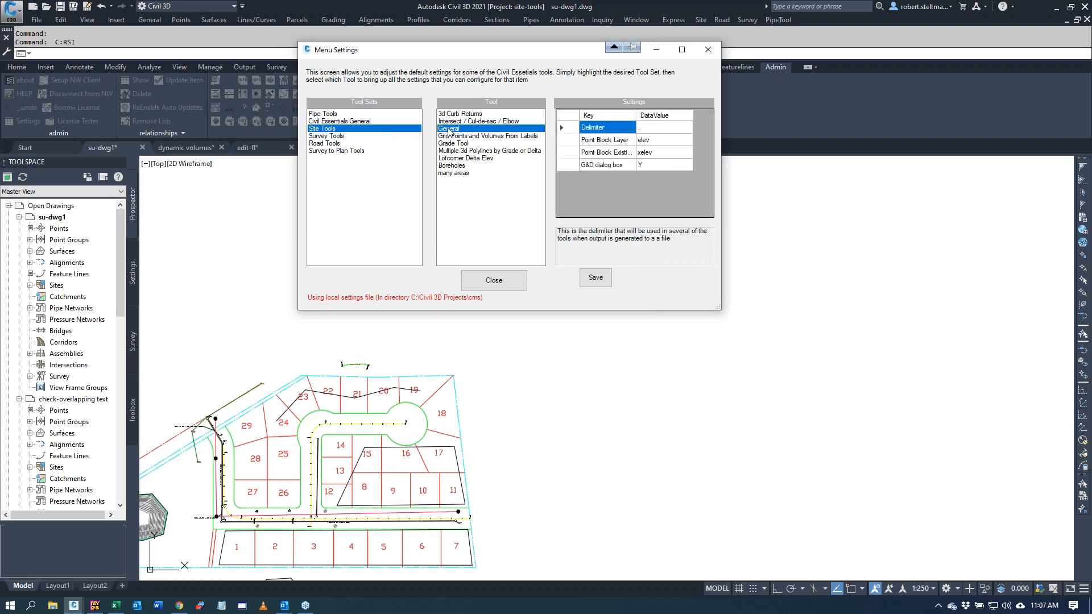
left_click(450, 144)
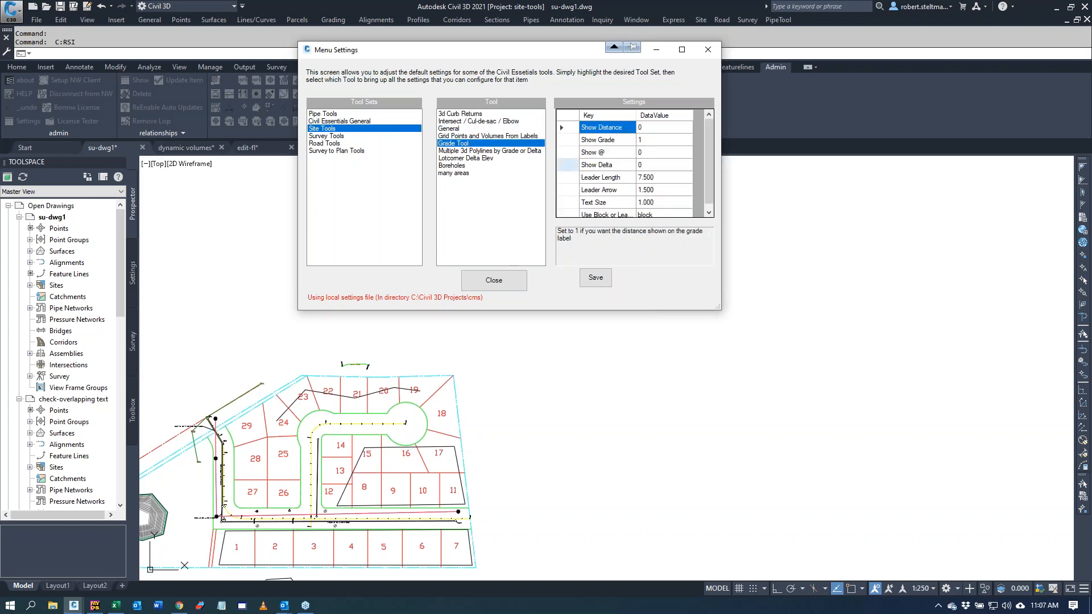
scroll(708, 149, "down", 1)
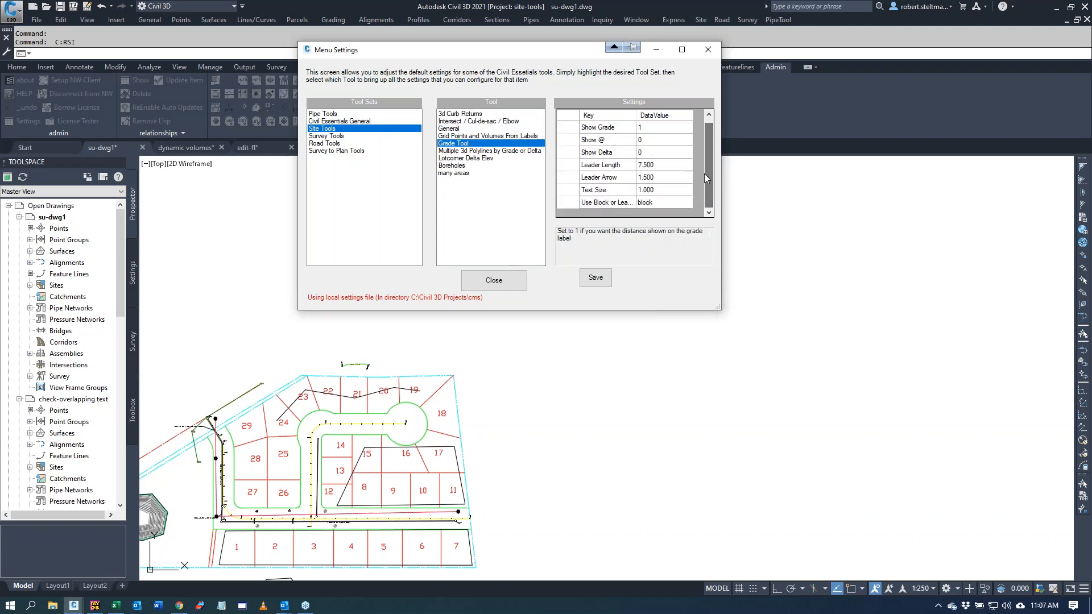
left_click(466, 159)
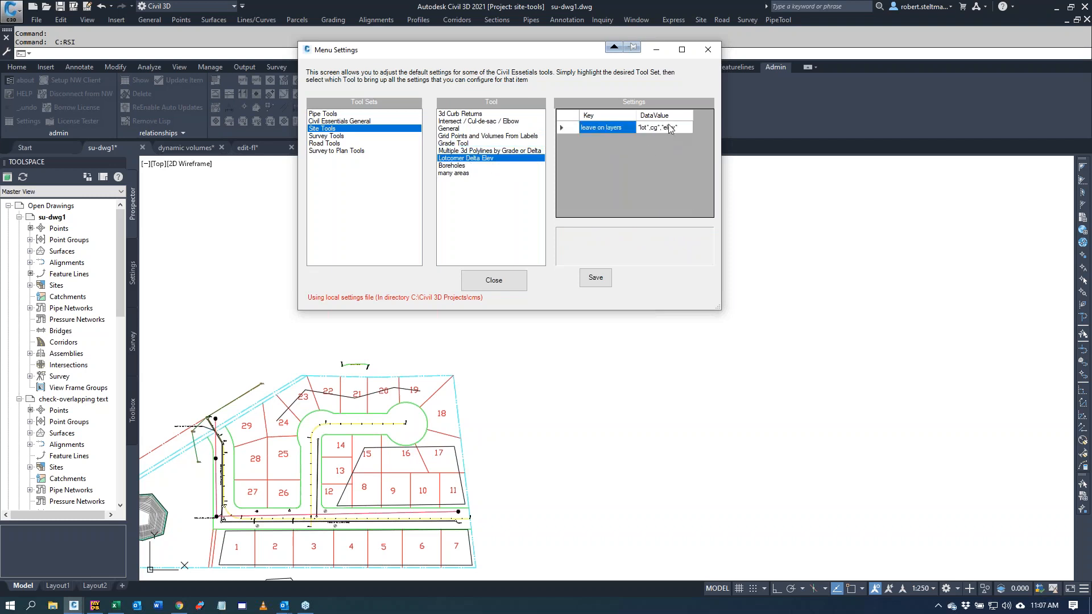
left_click(469, 174)
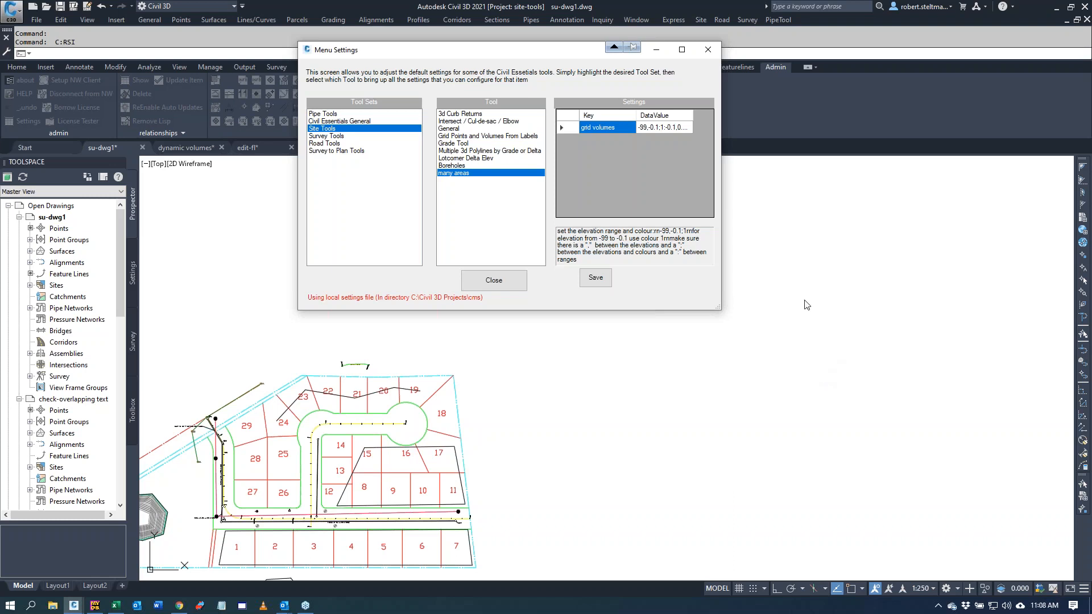
left_click(716, 53)
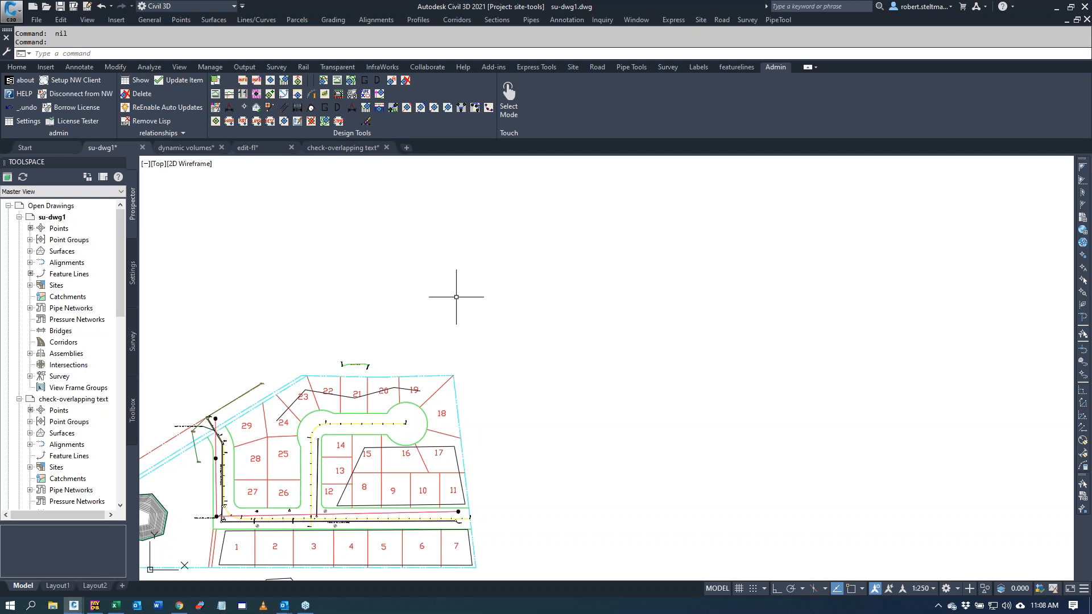
Step: Create multiple profiles for Road 1 and road2 from surface og, 50 apart in Existing Ground Profile style, placed beside the lot plan
left_click(594, 68)
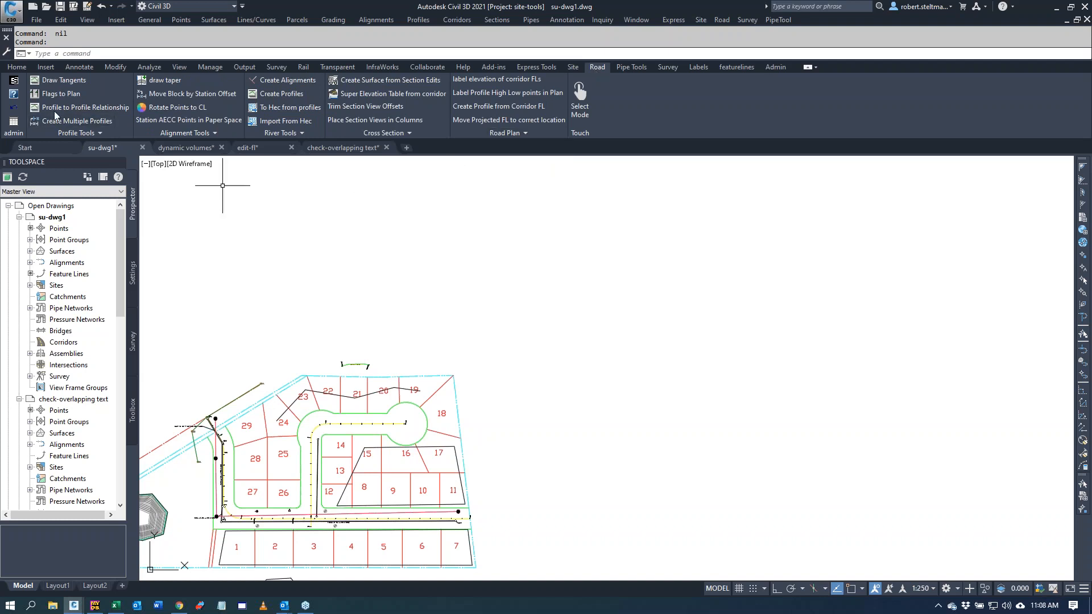
left_click(74, 121)
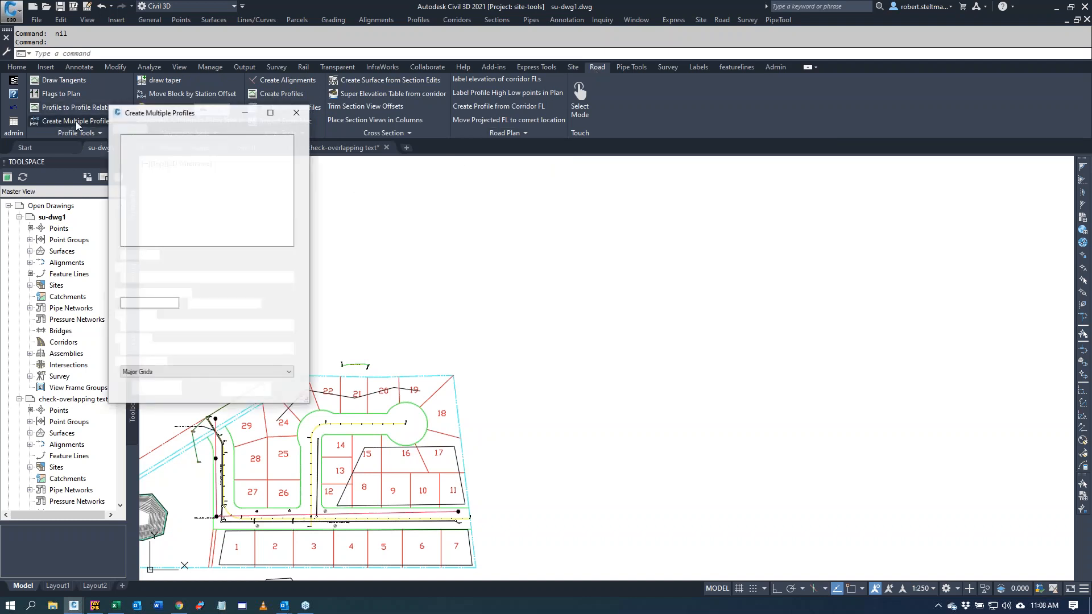
left_click(152, 257)
left_click(154, 278)
left_click(145, 302)
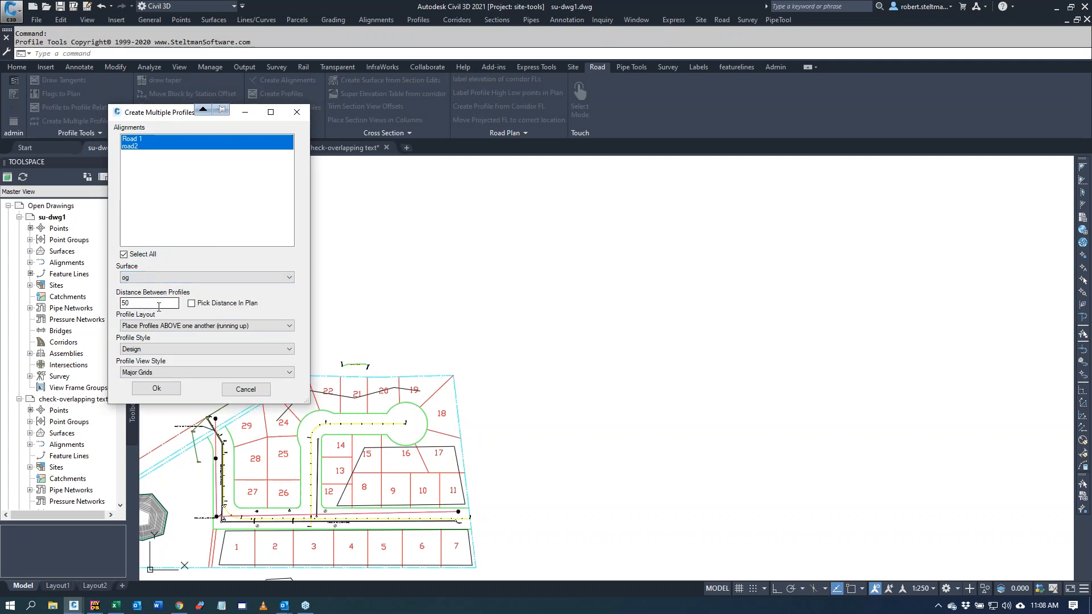
left_click(193, 349)
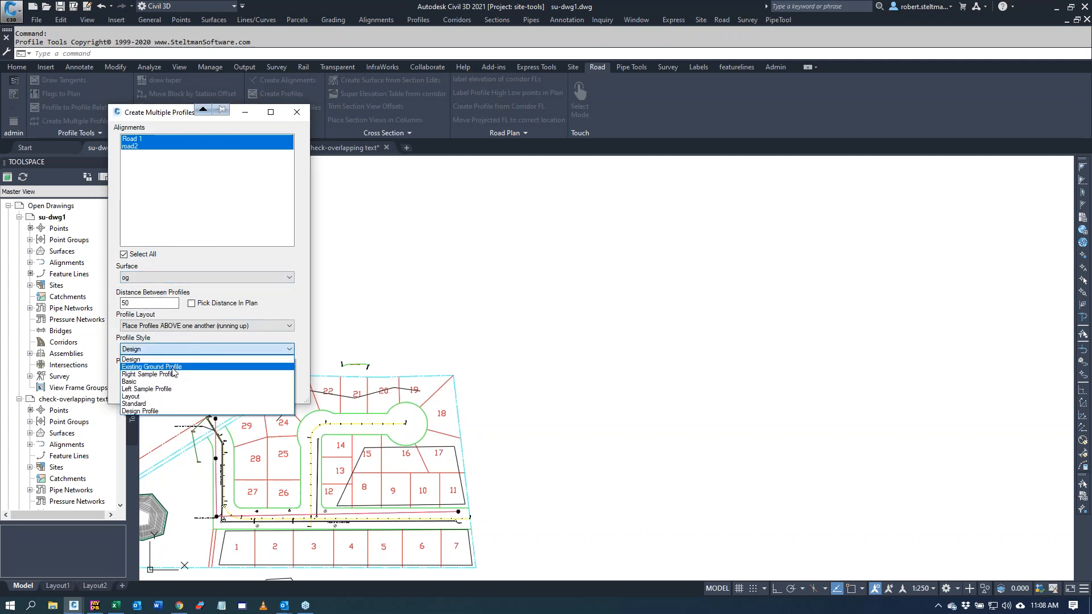
left_click(159, 367)
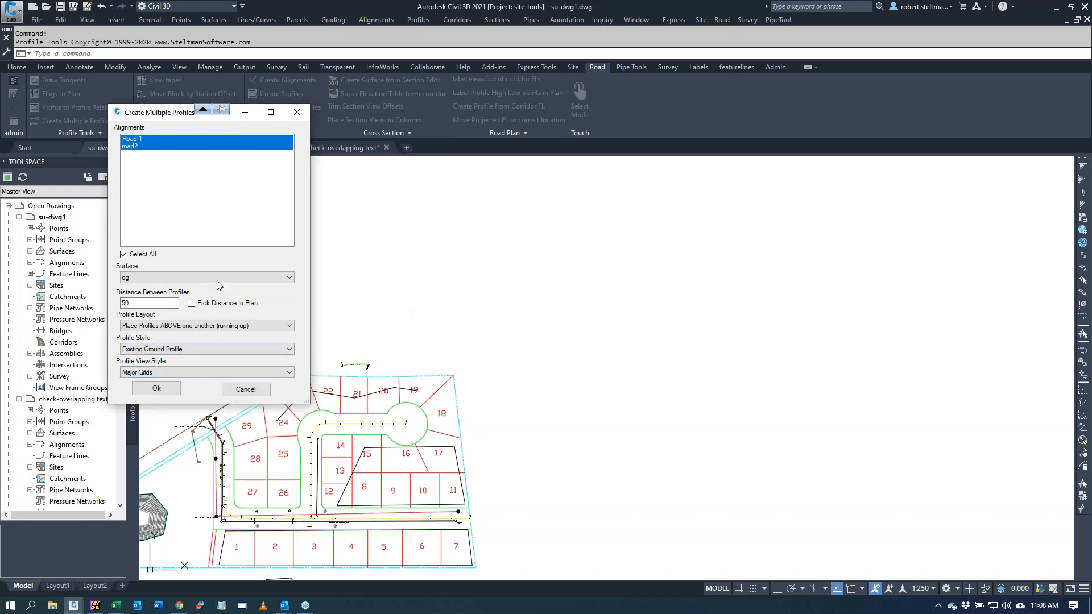
left_click(158, 387)
left_click(610, 477)
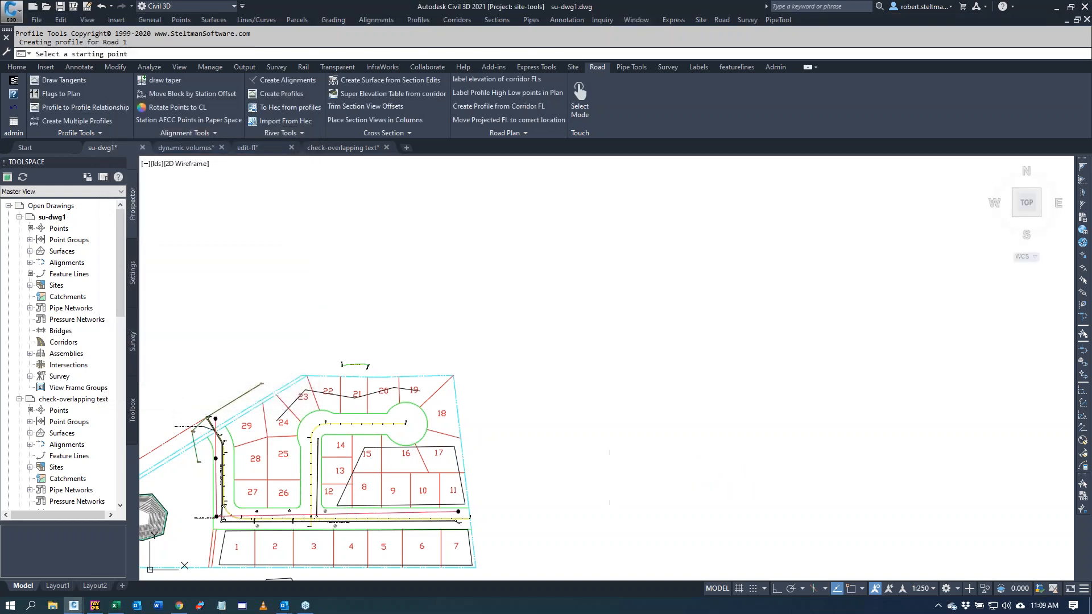
Step: Start Draw Tangents in the Road 1 profile view, with the starting point snapped to the beginning endpoint of the existing ground line
scroll(483, 428, "down", 2)
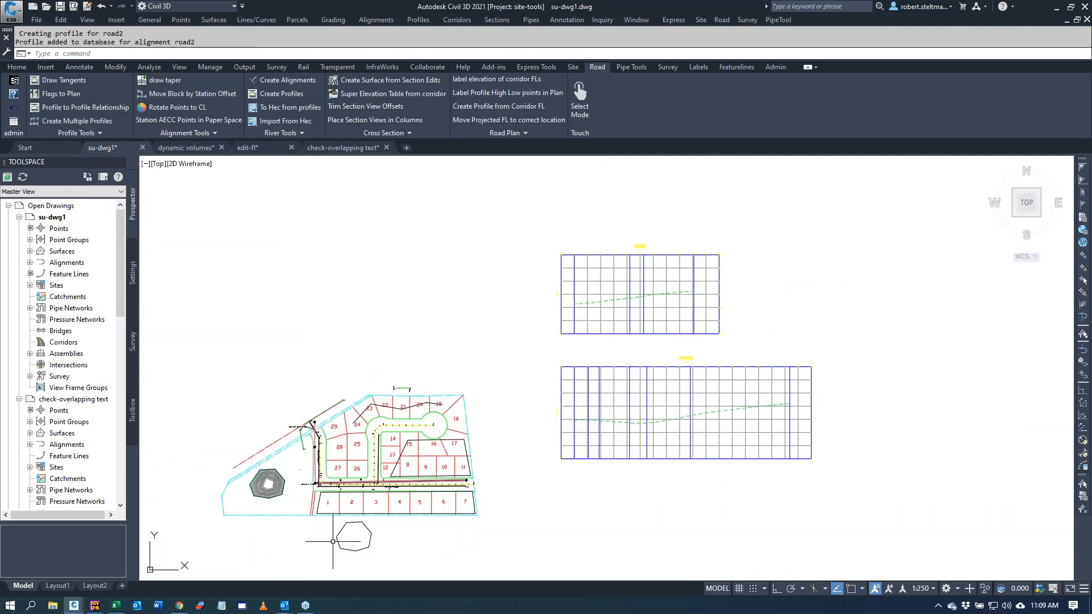
scroll(637, 438, "up", 2)
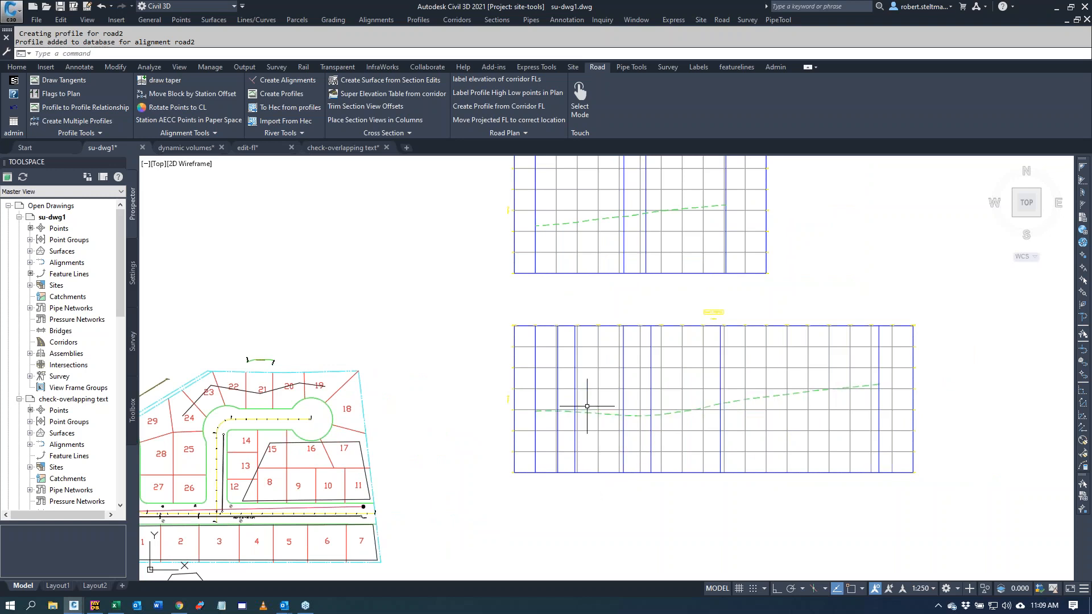
left_click(71, 83)
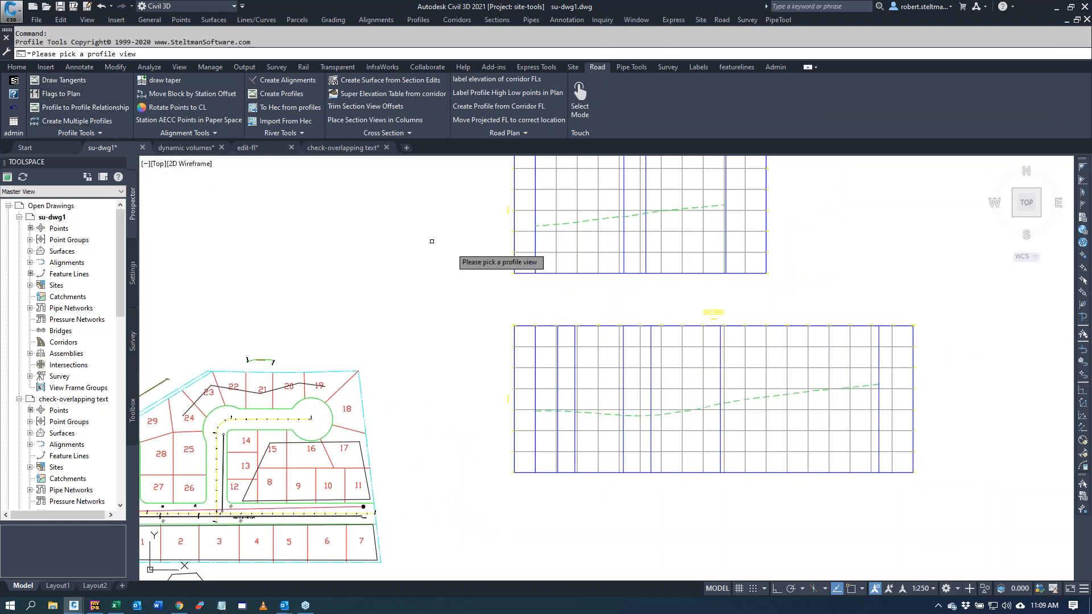
left_click(589, 325)
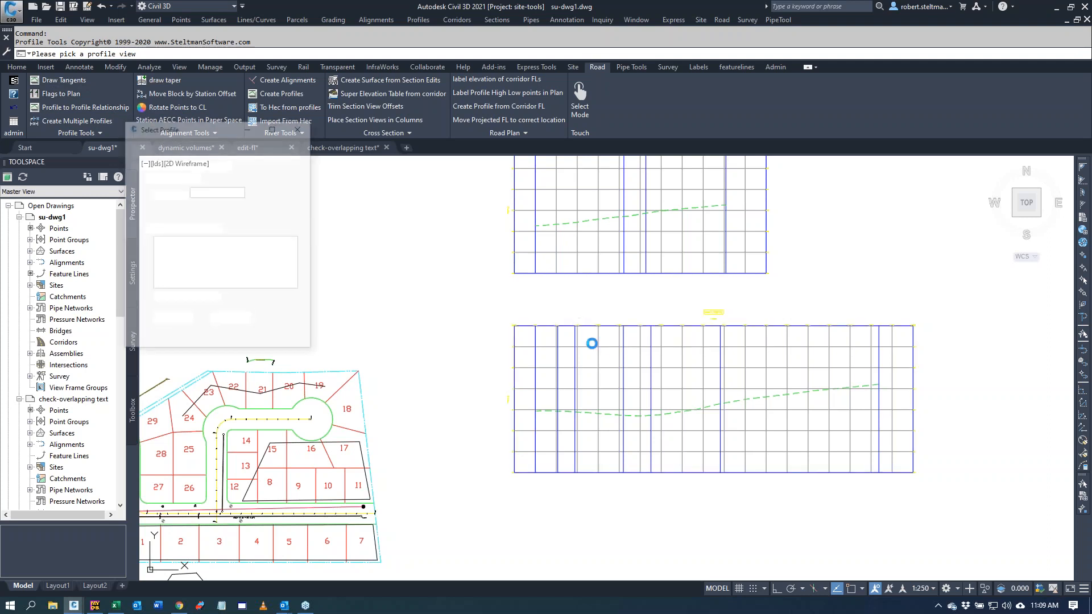
left_click(171, 321)
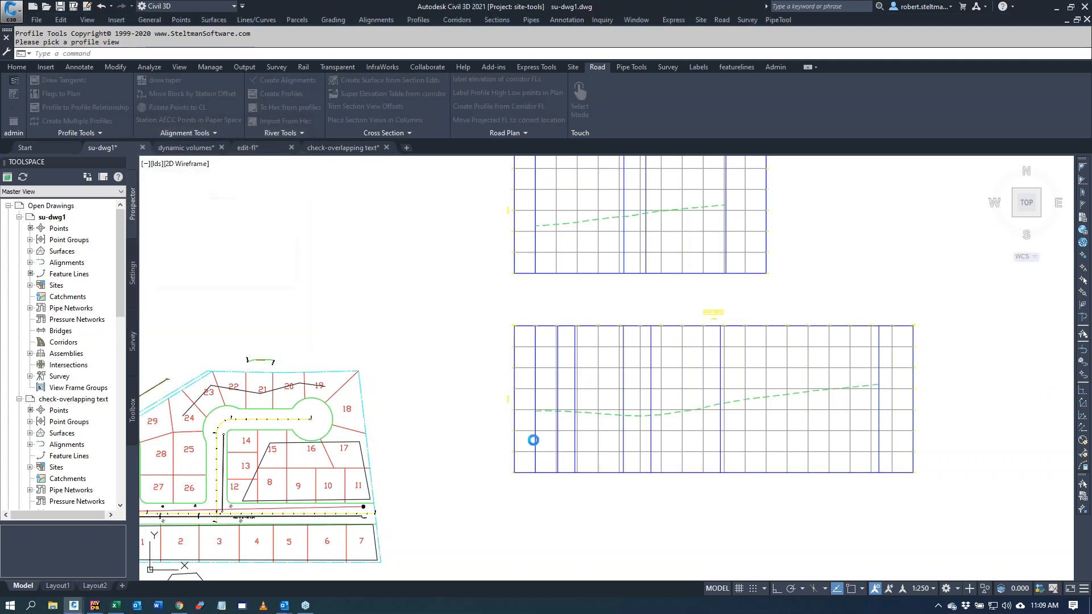
left_click(449, 322)
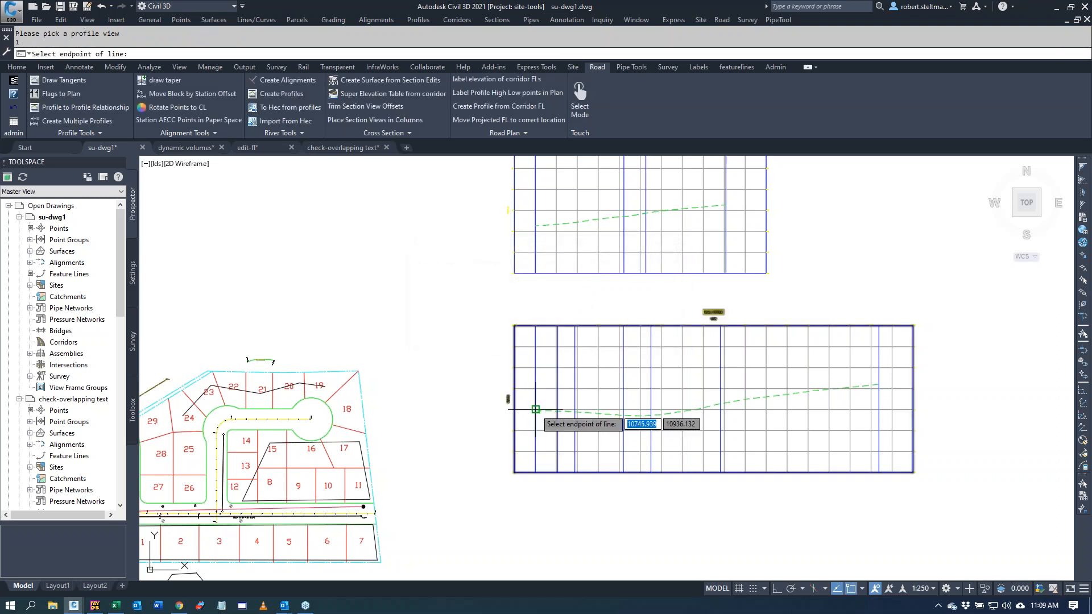
left_click(535, 410)
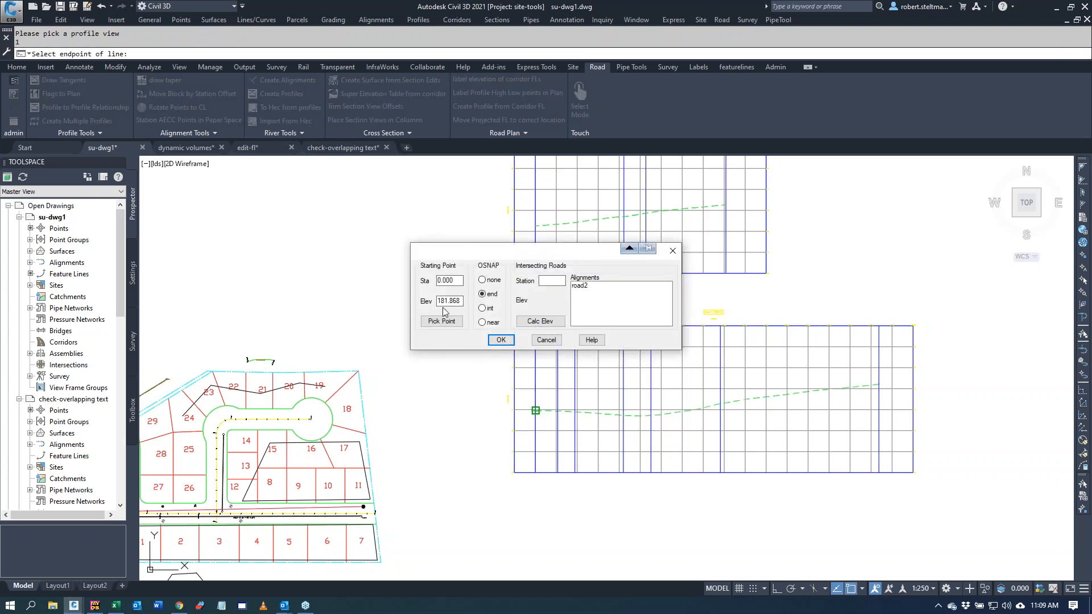
left_click(500, 340)
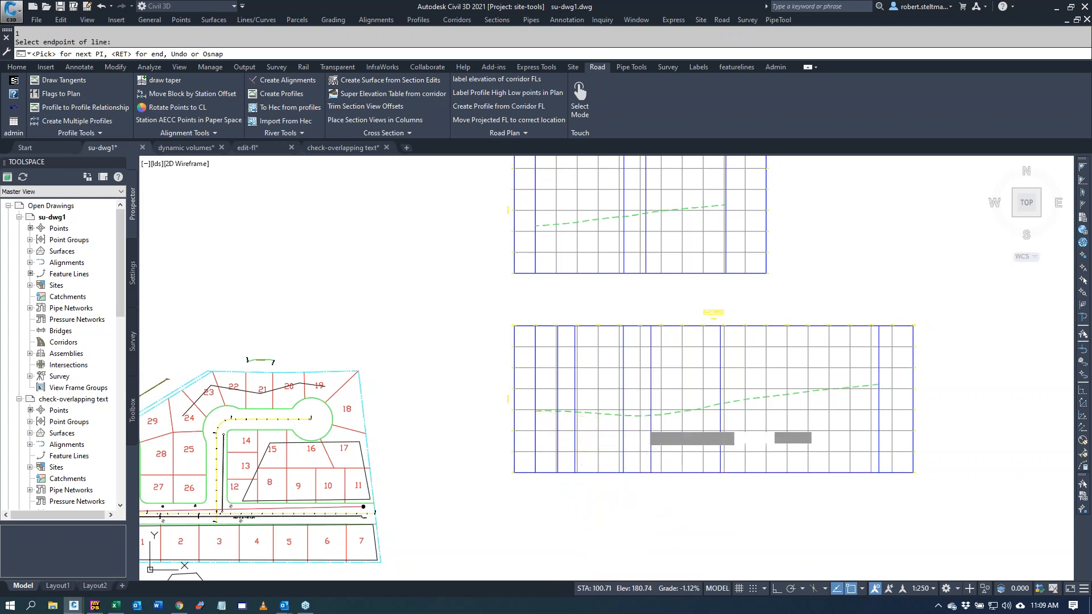
Step: Add a VPI at station 100 with a -1.25 grade and a second VPI at about station 219
left_click(642, 426)
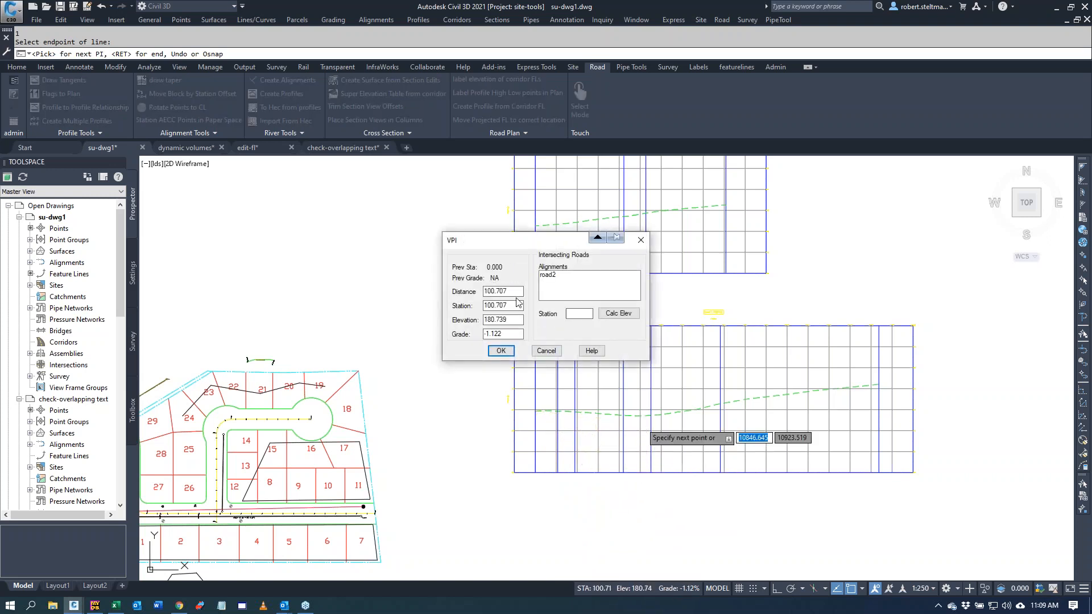
type("1")
left_click(500, 350)
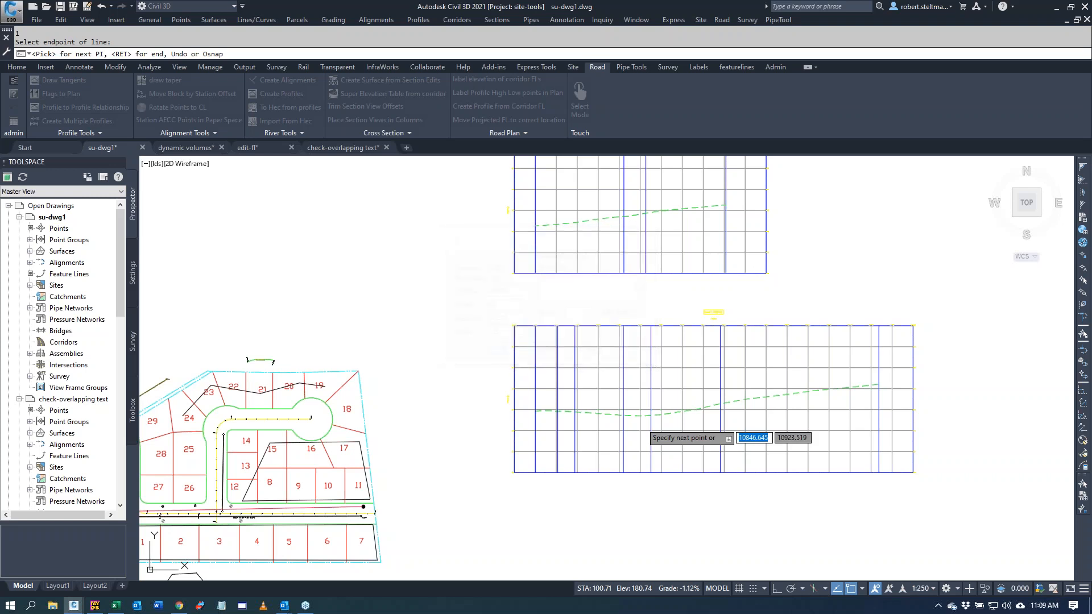
left_click(766, 371)
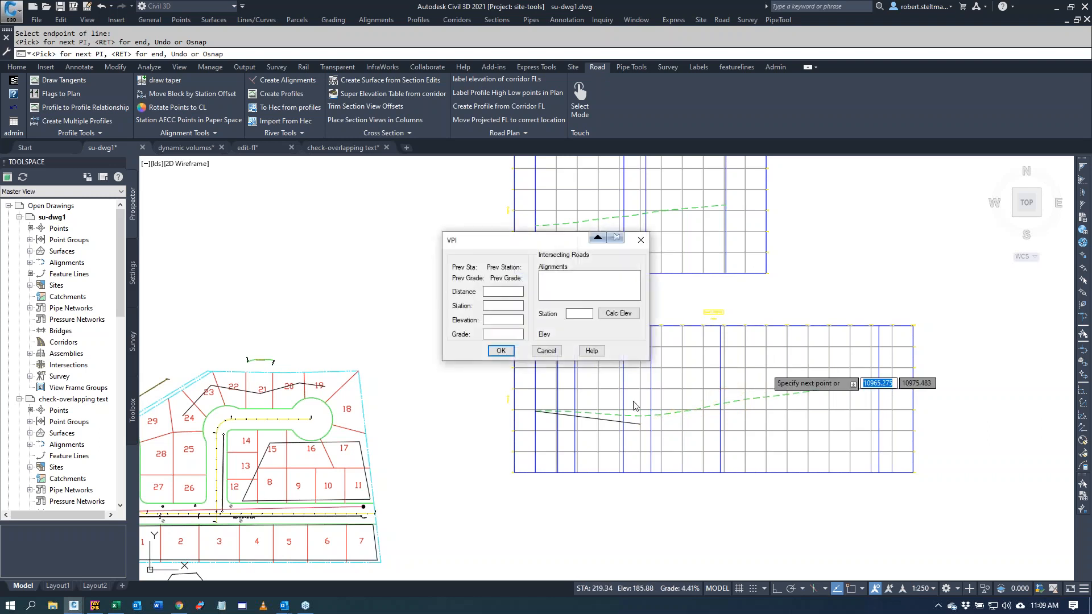
left_click(501, 350)
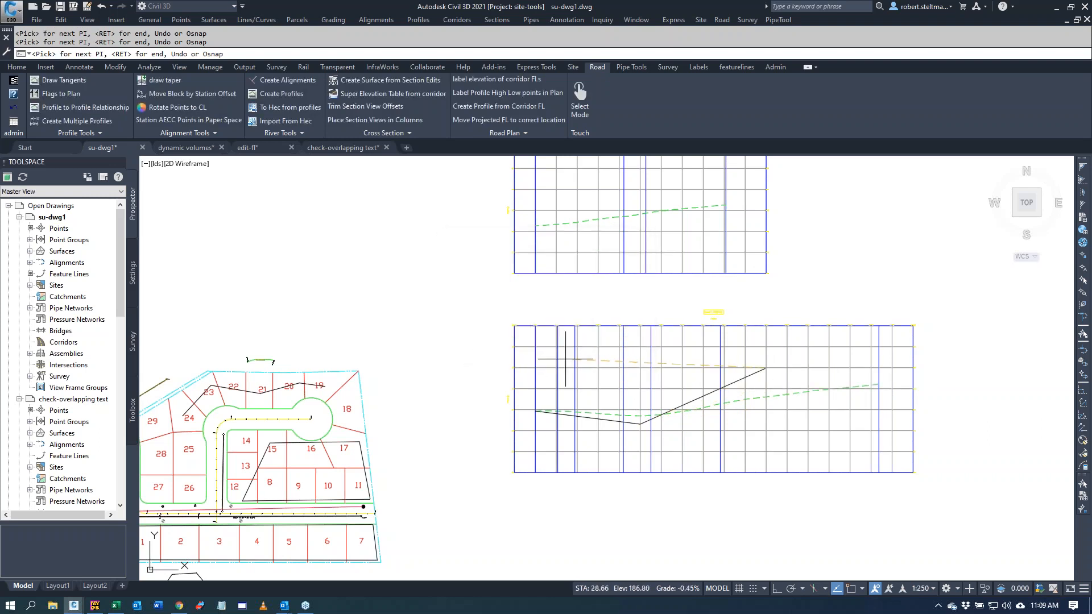
Step: Switch the object snap to endpoint and place the final VPI at the far end of the existing ground line
key("o")
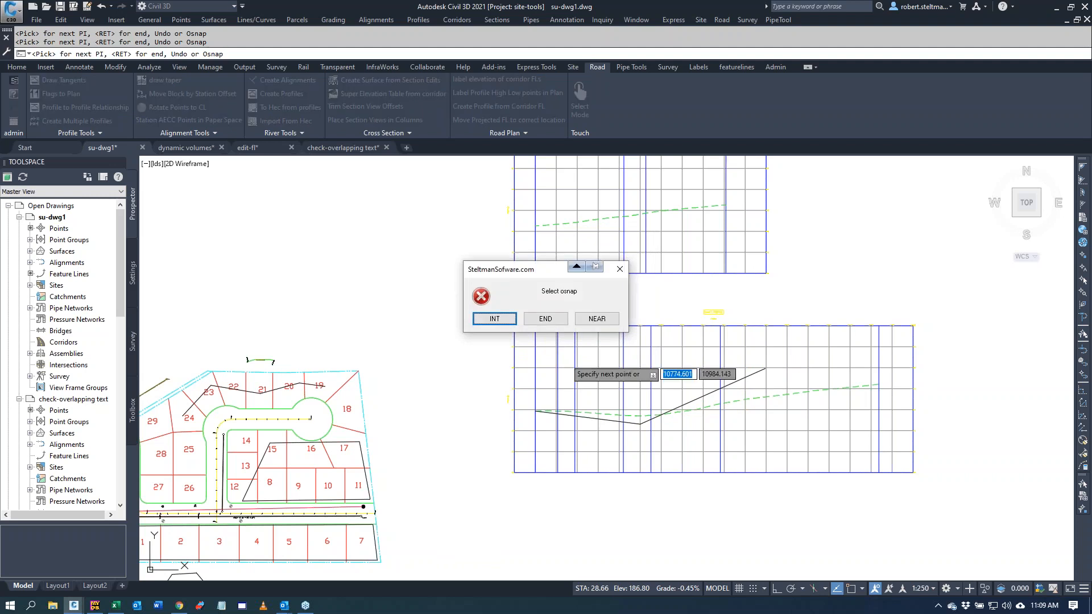
left_click(560, 320)
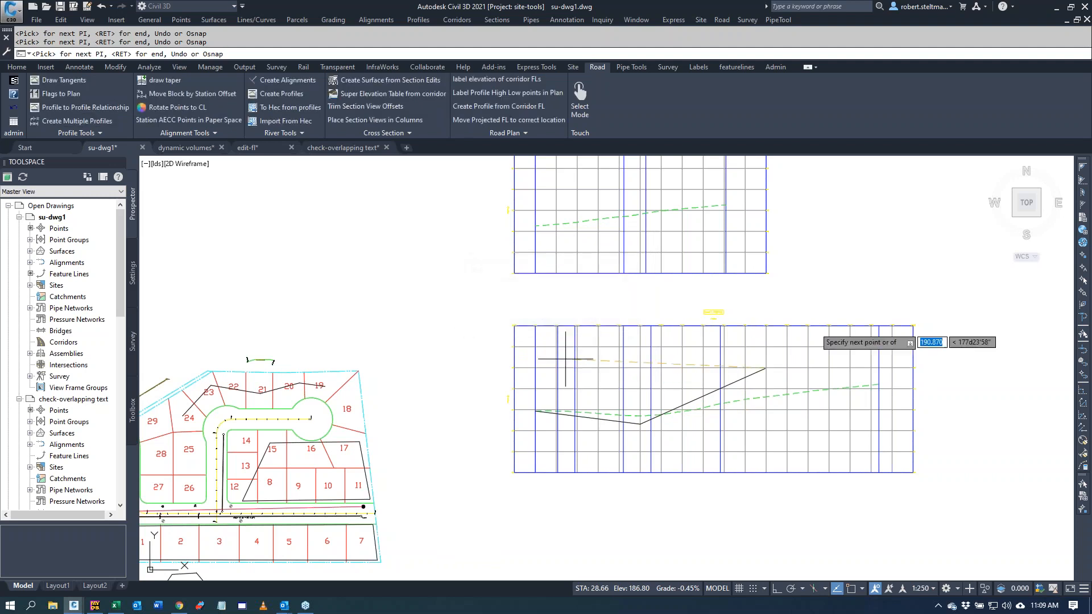
left_click(882, 381)
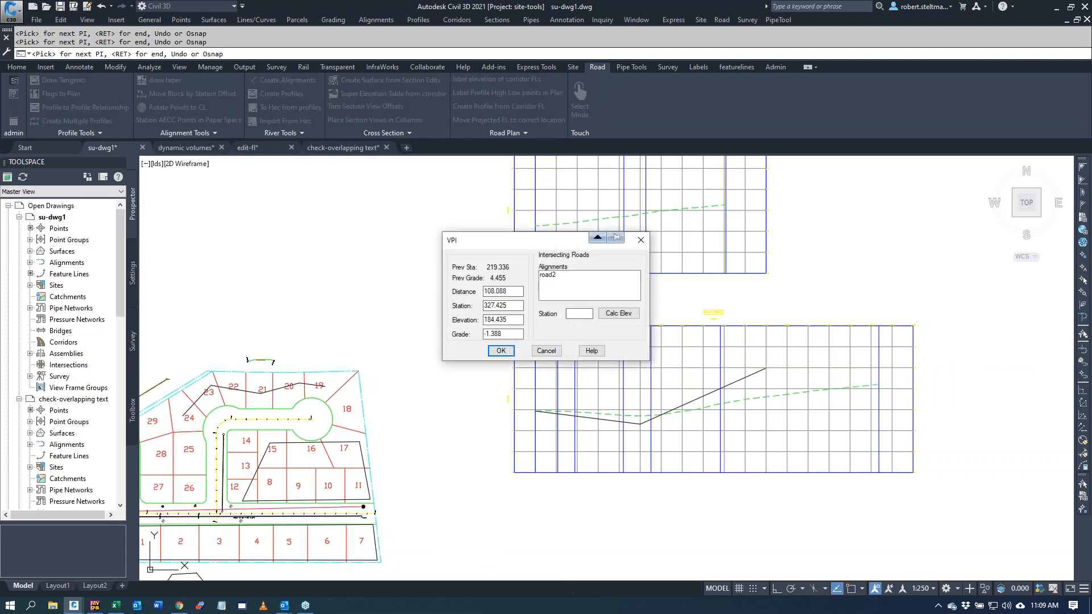
left_click(501, 351)
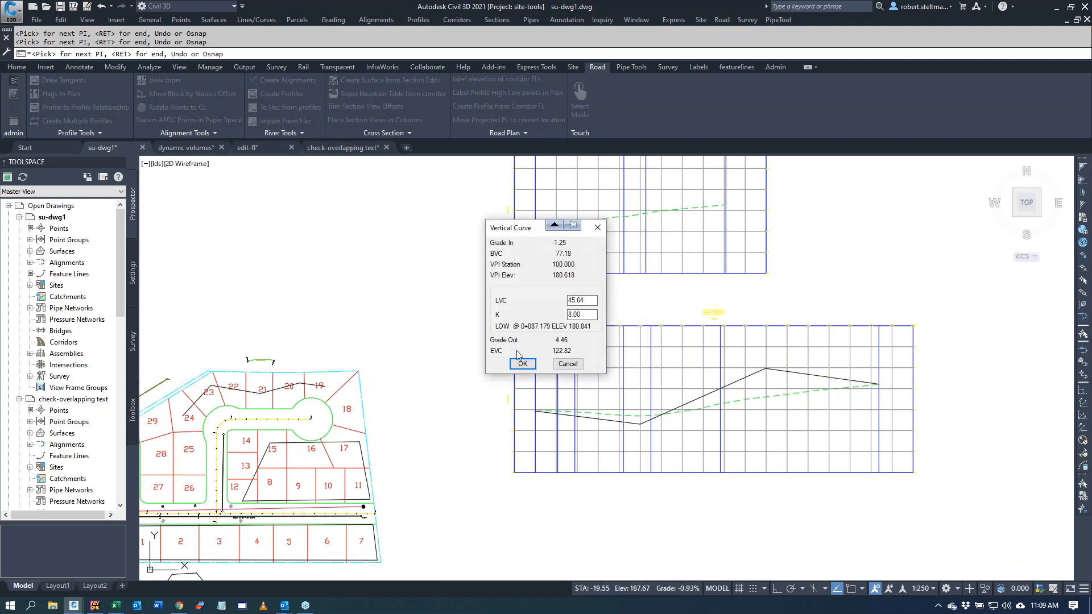
Step: Accept the vertical curve values, starting with K 8 at station 100, and finish the profile in the Design Profile style
left_click(521, 364)
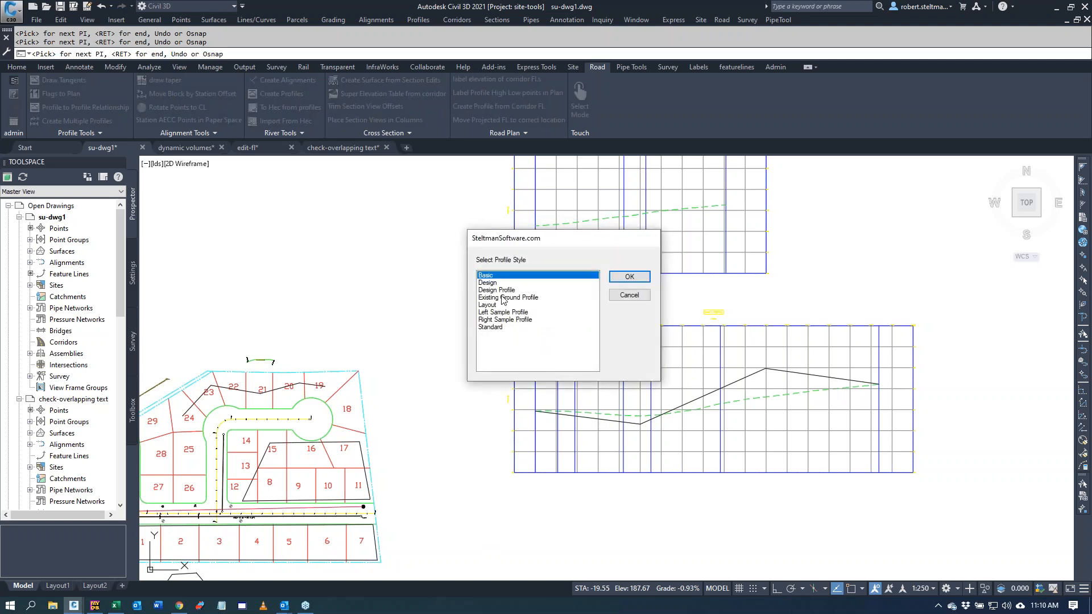
left_click(503, 291)
left_click(630, 277)
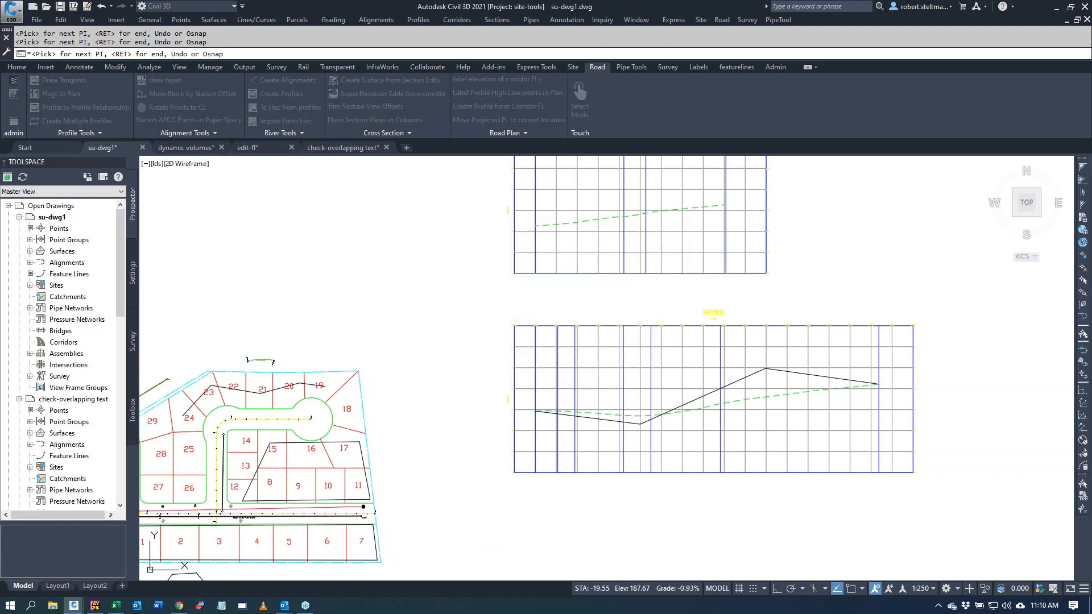
key("Return")
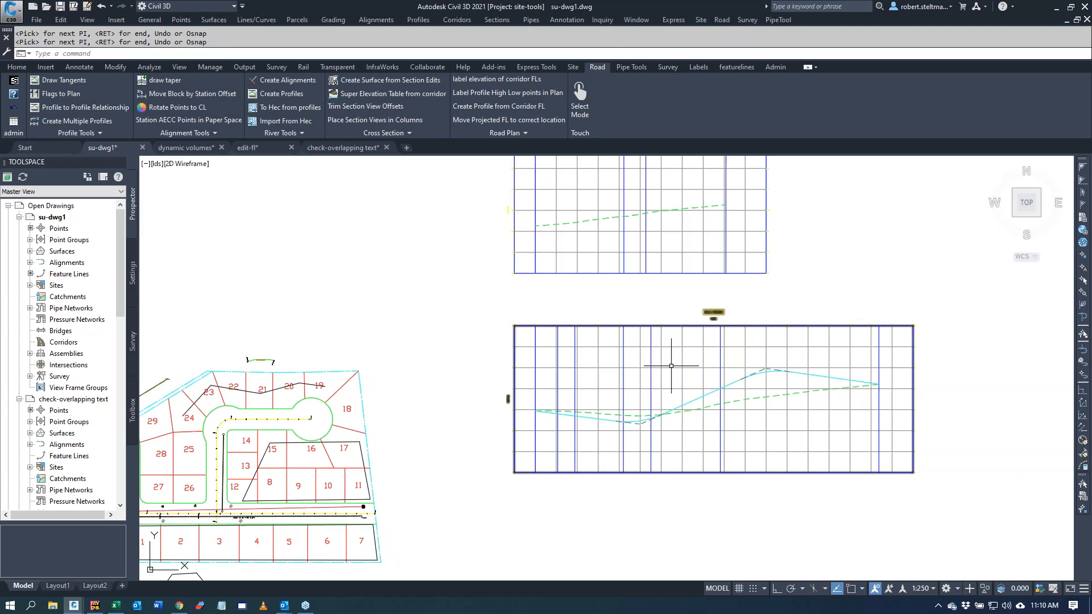
Step: Run Z At Corners by layer with added elevations and the Civil Essentials point group, based on surface og, picking a lot line
scroll(442, 326, "down", 2)
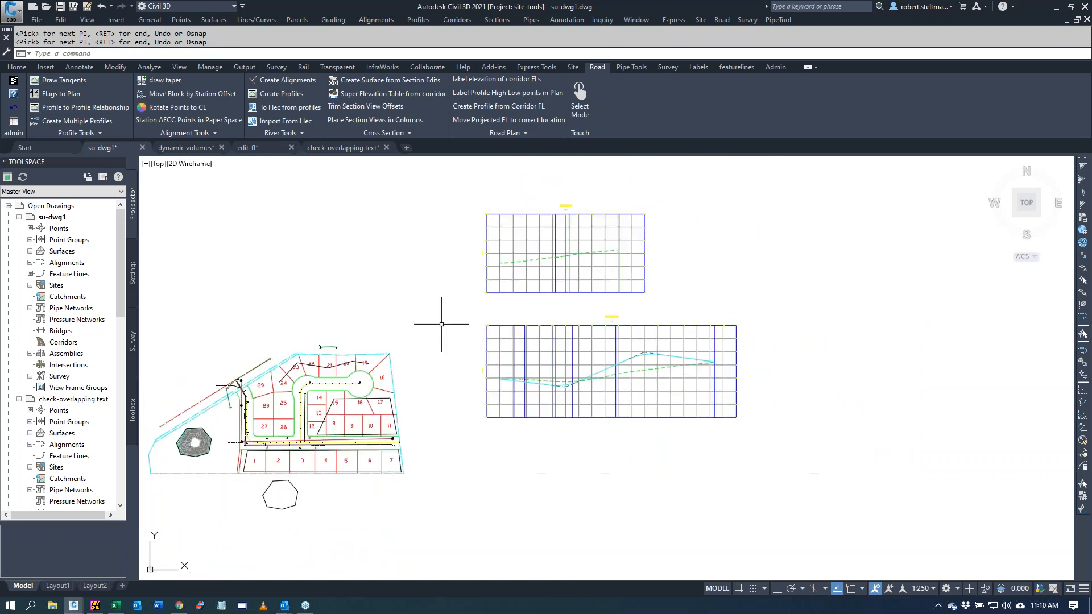
left_click(572, 68)
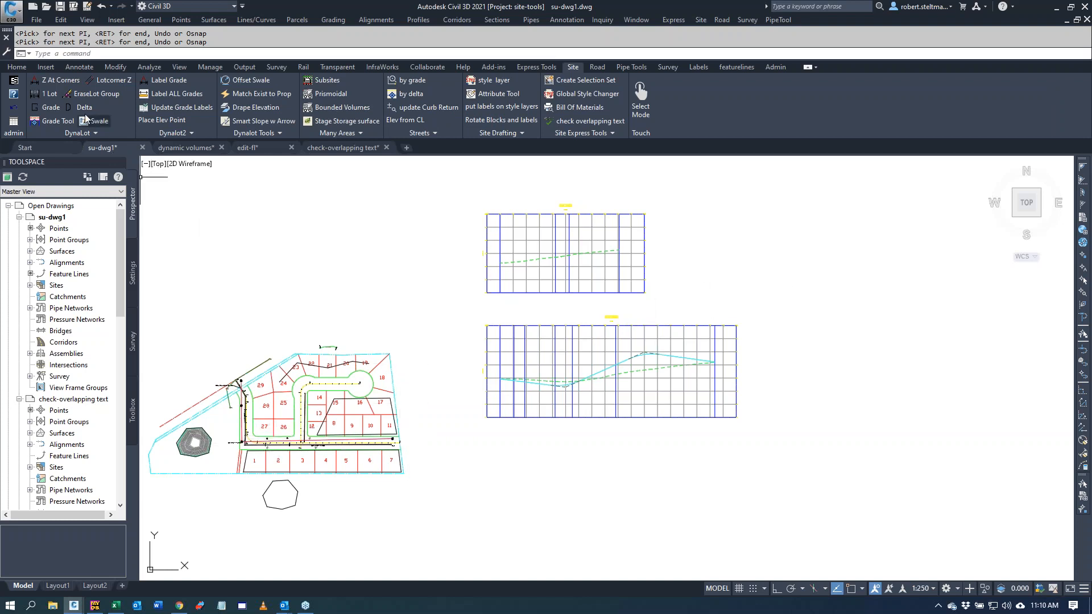
left_click(61, 82)
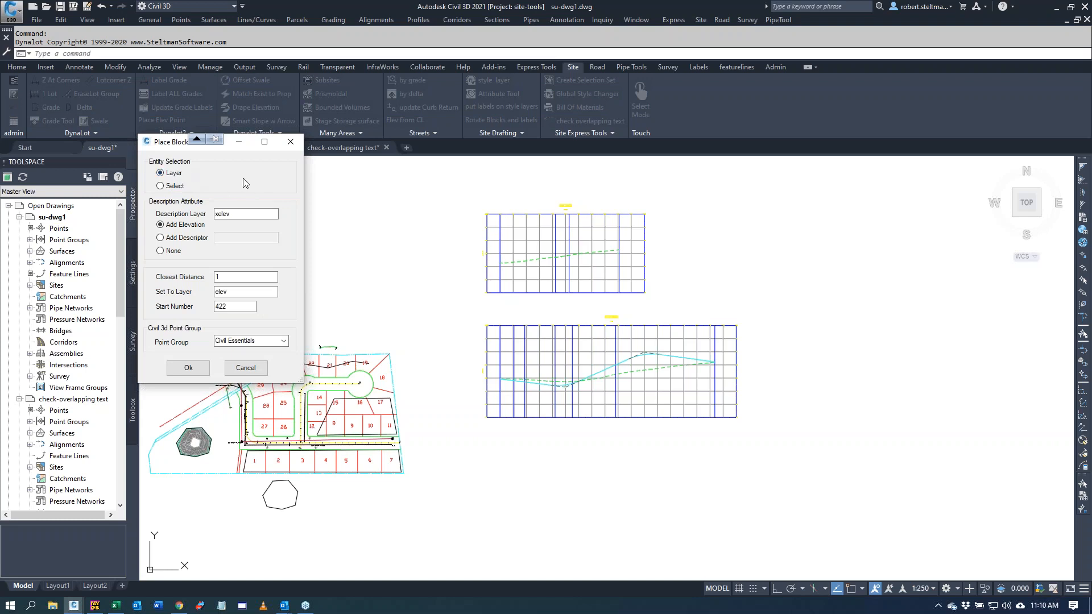
left_click(257, 218)
left_click(188, 368)
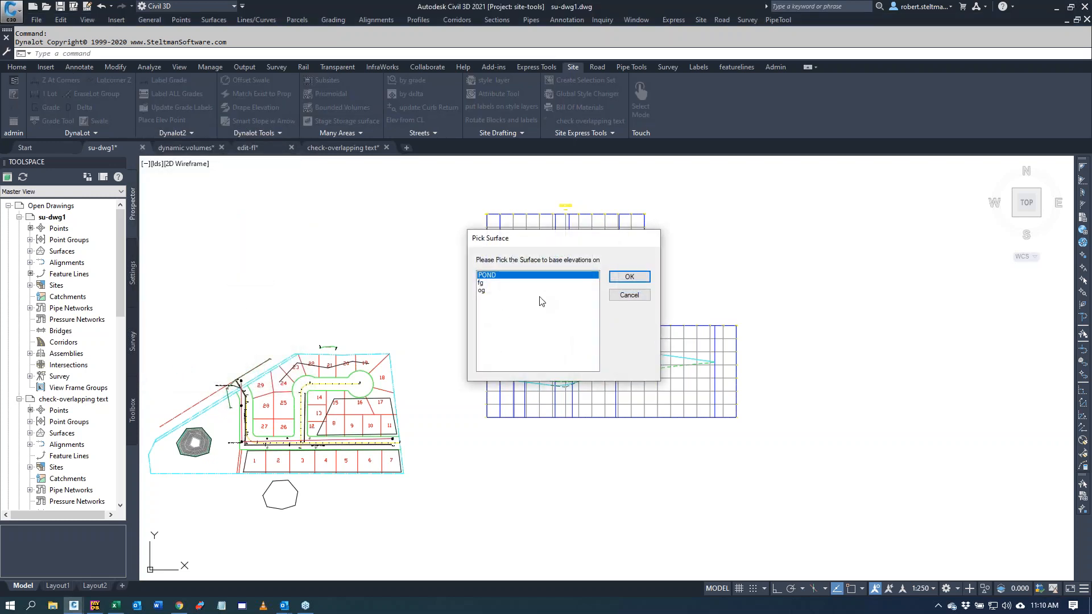
left_click(482, 290)
left_click(626, 277)
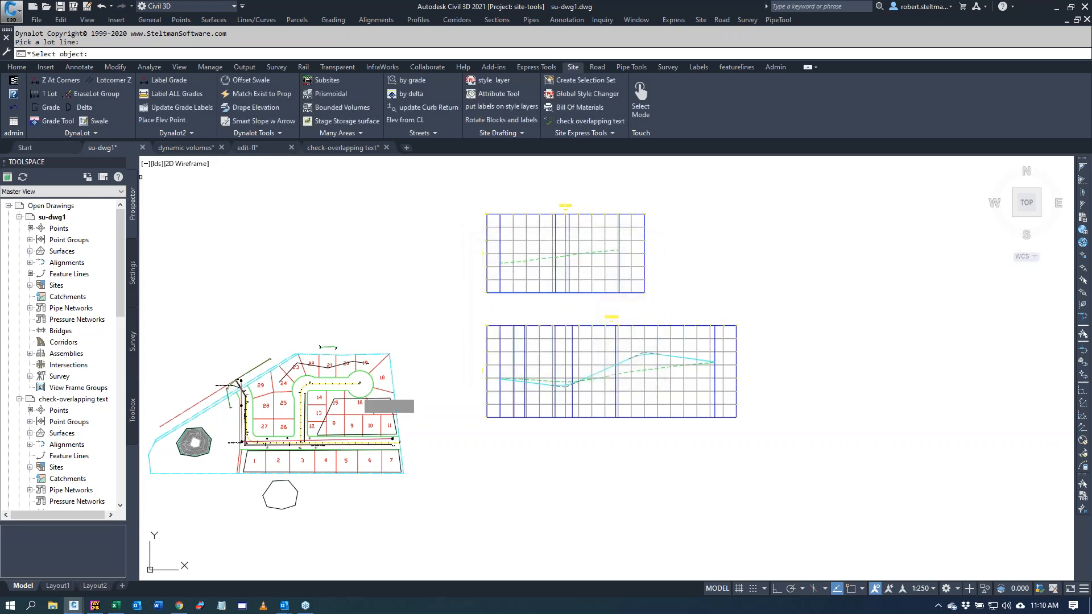
left_click(289, 458)
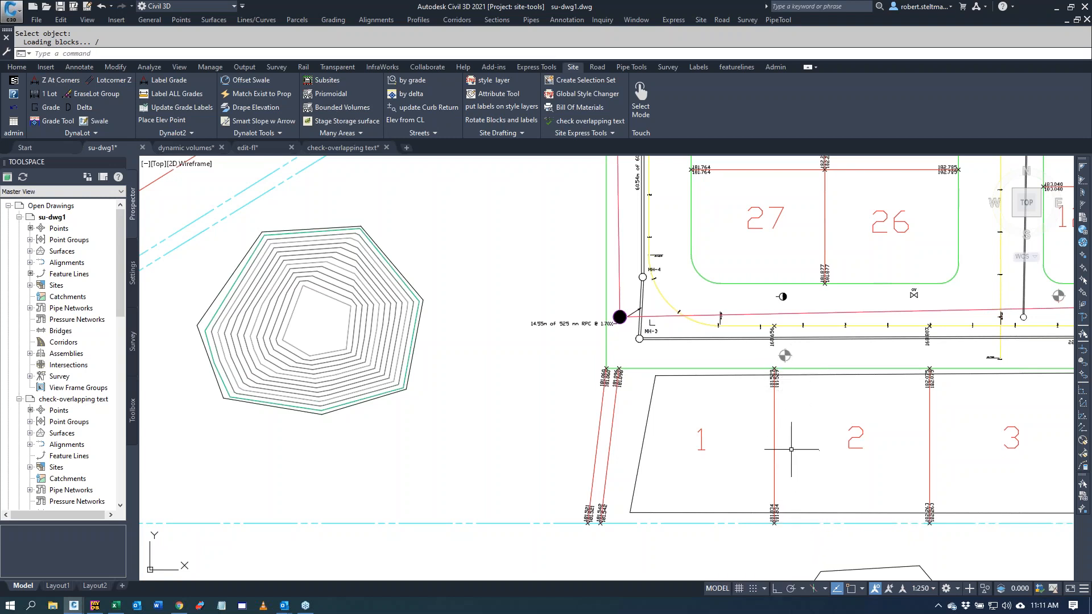
Step: Examine the elevation labels placed at the lot corners across the subdivision
scroll(587, 416, "down", 4)
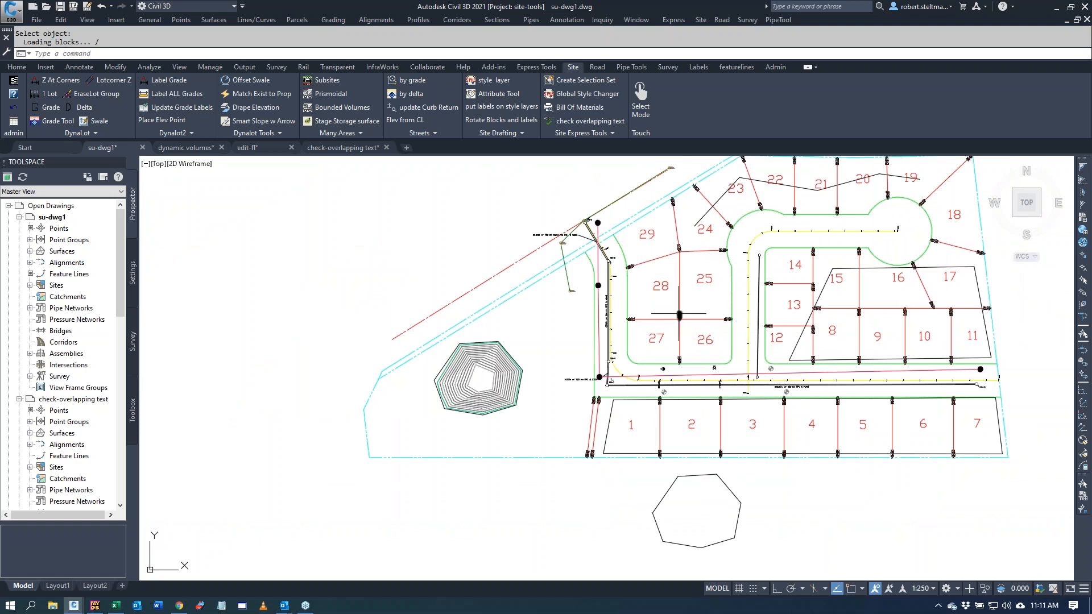
scroll(899, 313, "down", 2)
scroll(974, 298, "up", 4)
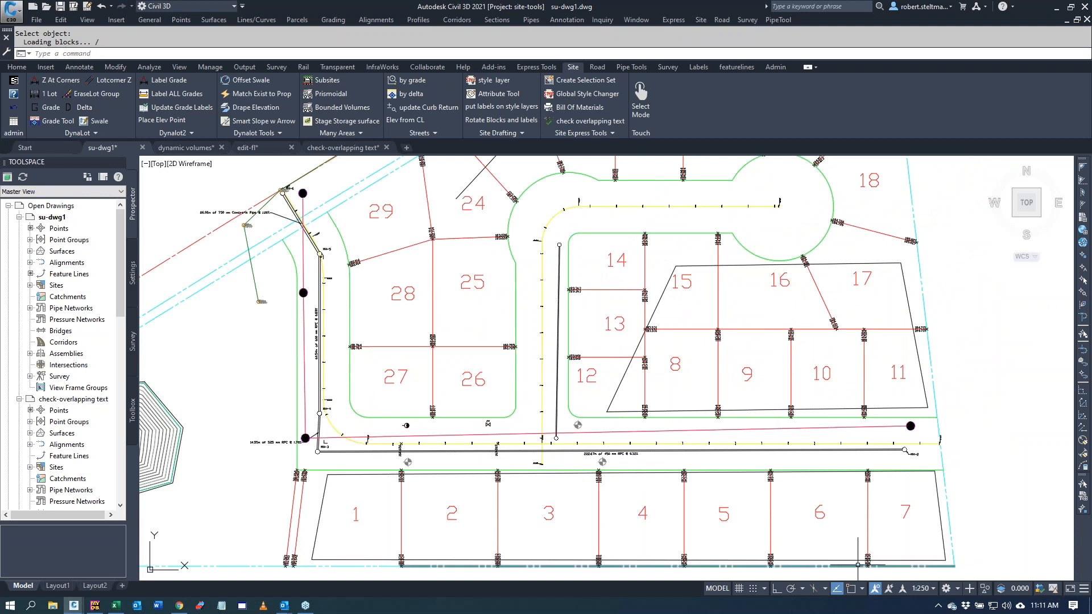
scroll(890, 561, "up", 4)
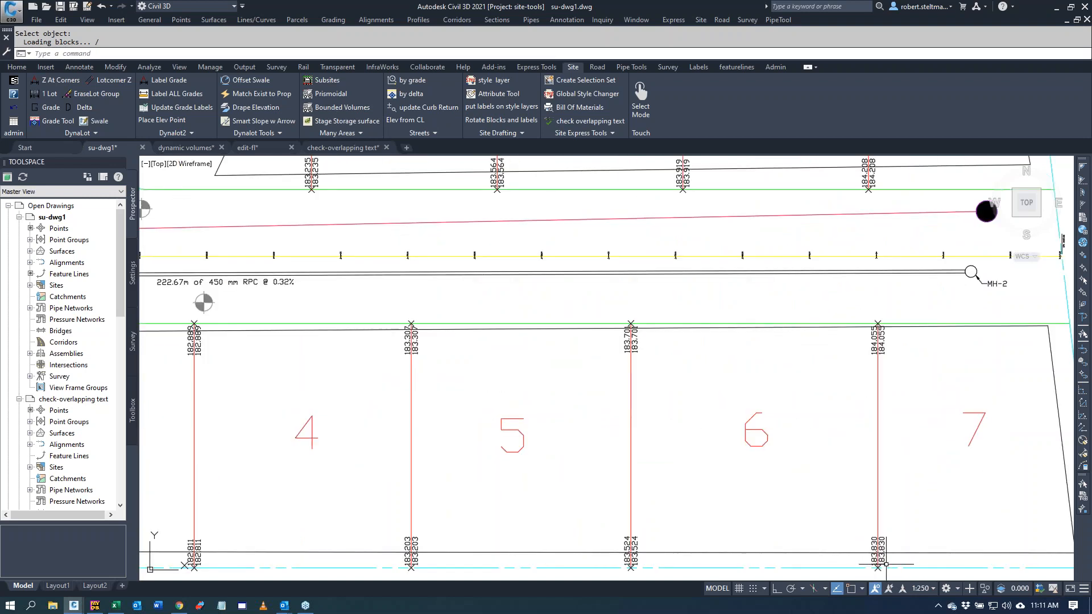
scroll(695, 464, "down", 4)
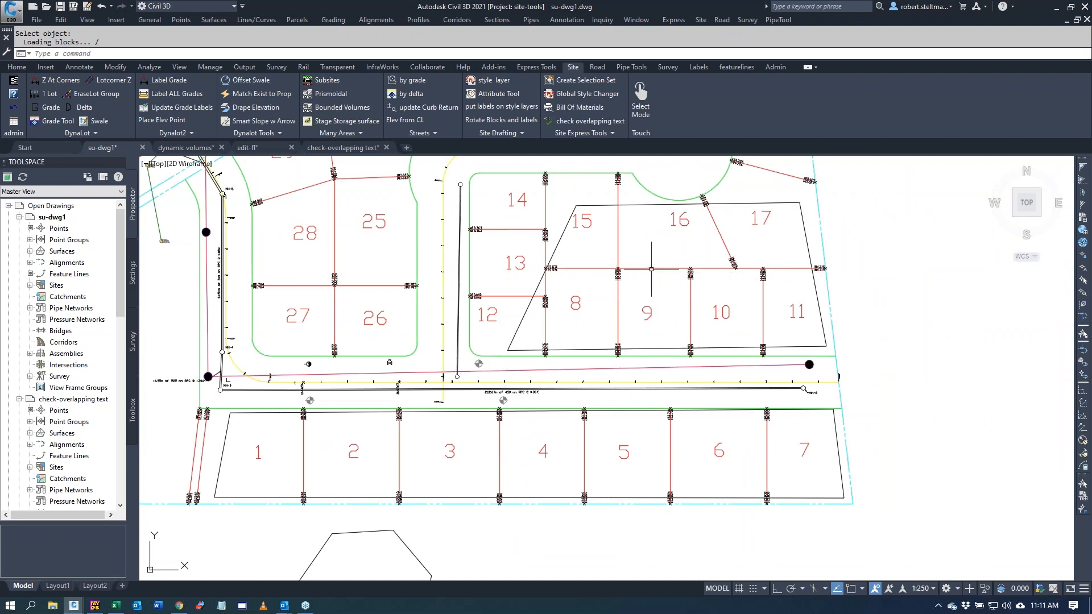
Step: Run Swale on the shared rear lot line between lots 15–17 and 8–11, keeping all the elevation blocks found along it
left_click(99, 122)
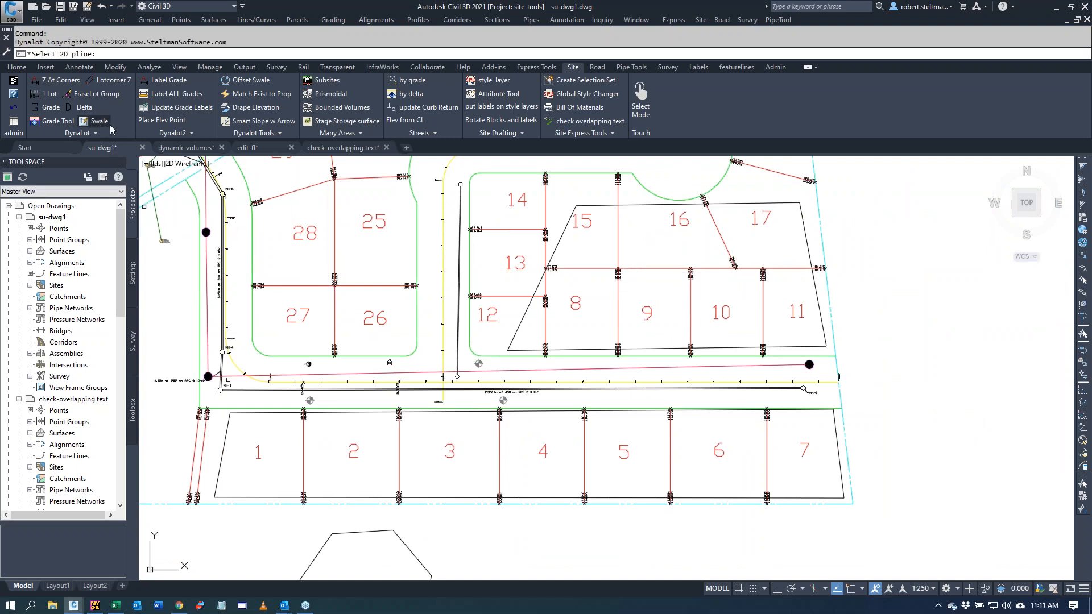
left_click(652, 269)
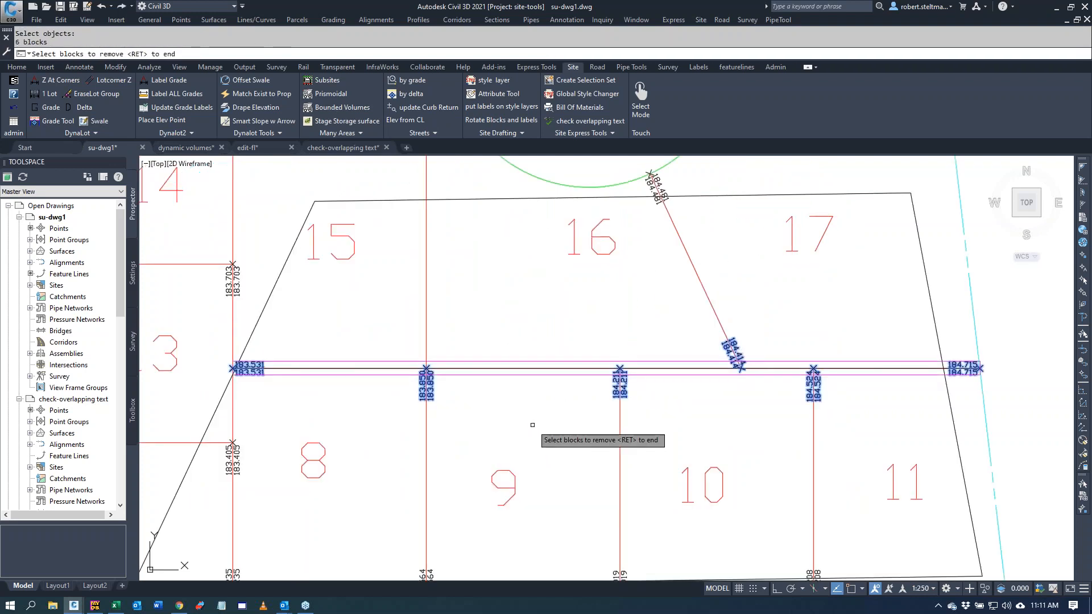
key("Return")
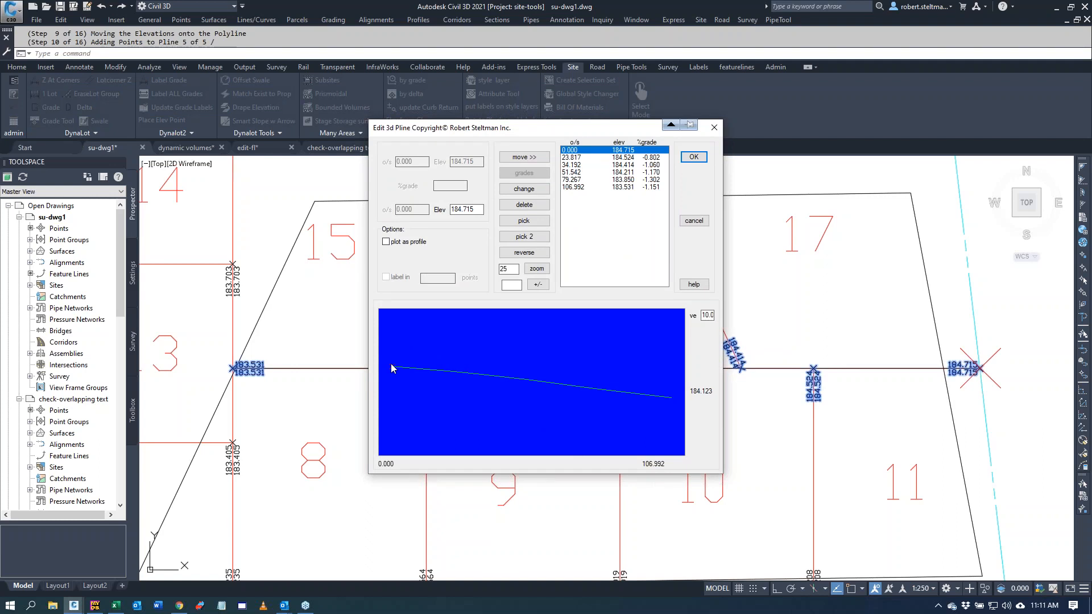
Step: Regrade the whole rear lot line swale by intersecting grades of -3% and 2%, and apply the new elevations
left_click(577, 188)
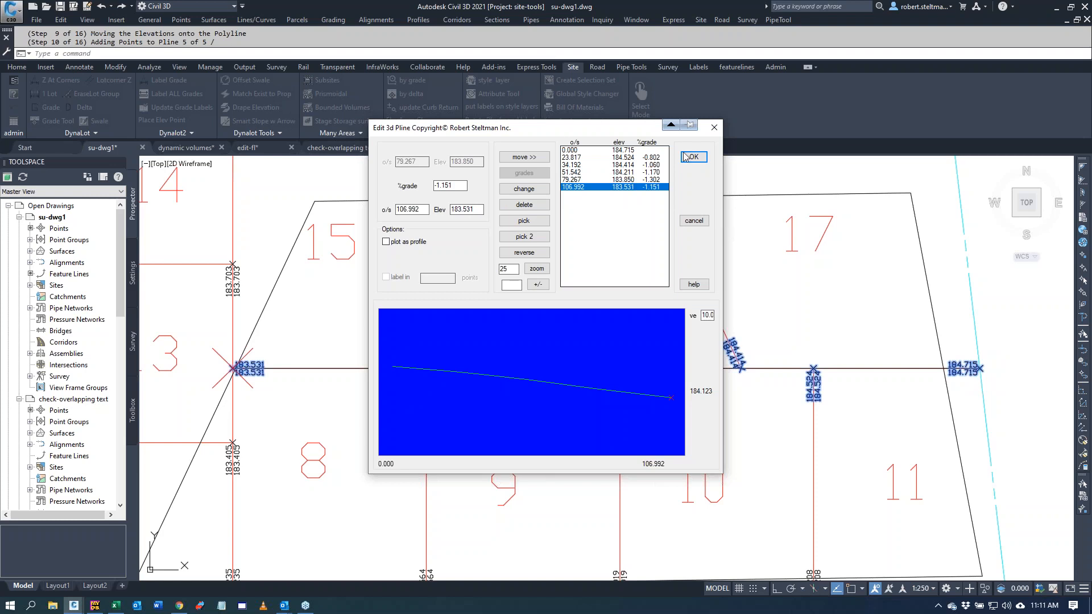
left_click(621, 150, "shift")
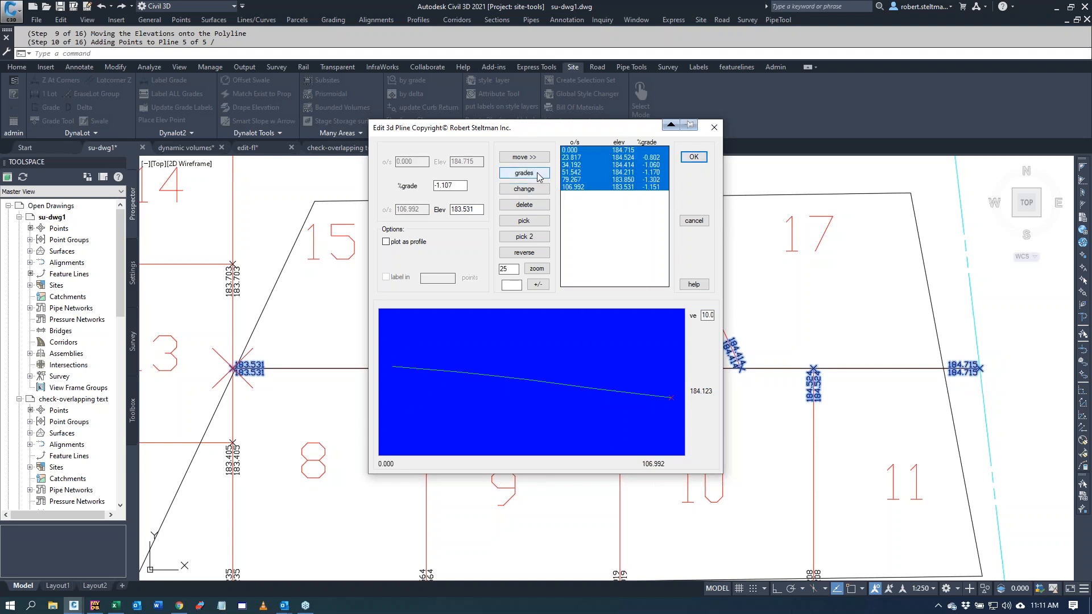
left_click(524, 173)
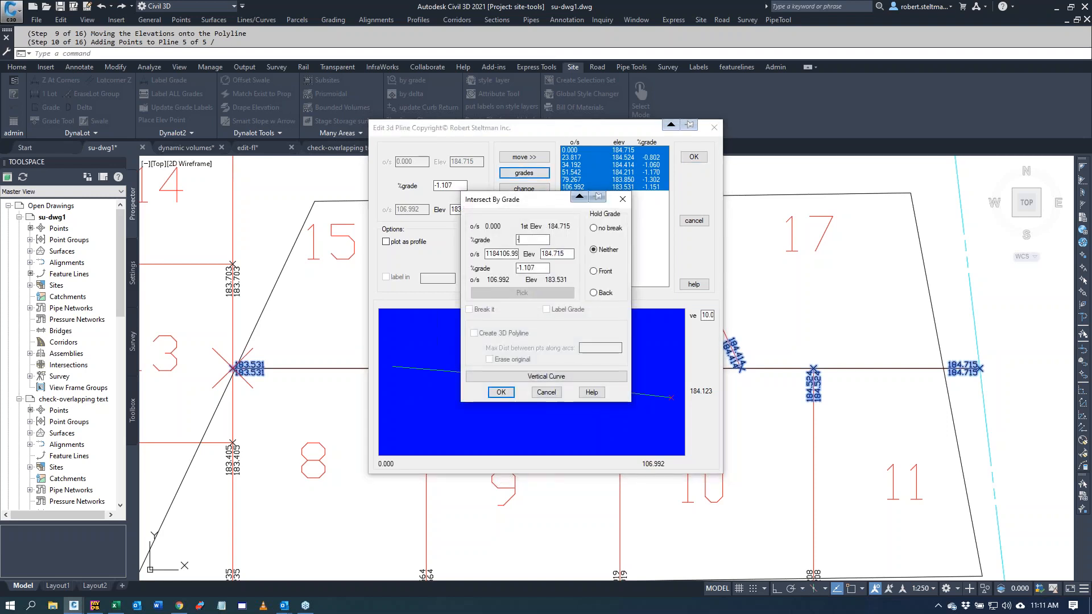
key("Tab")
type("2")
left_click(502, 393)
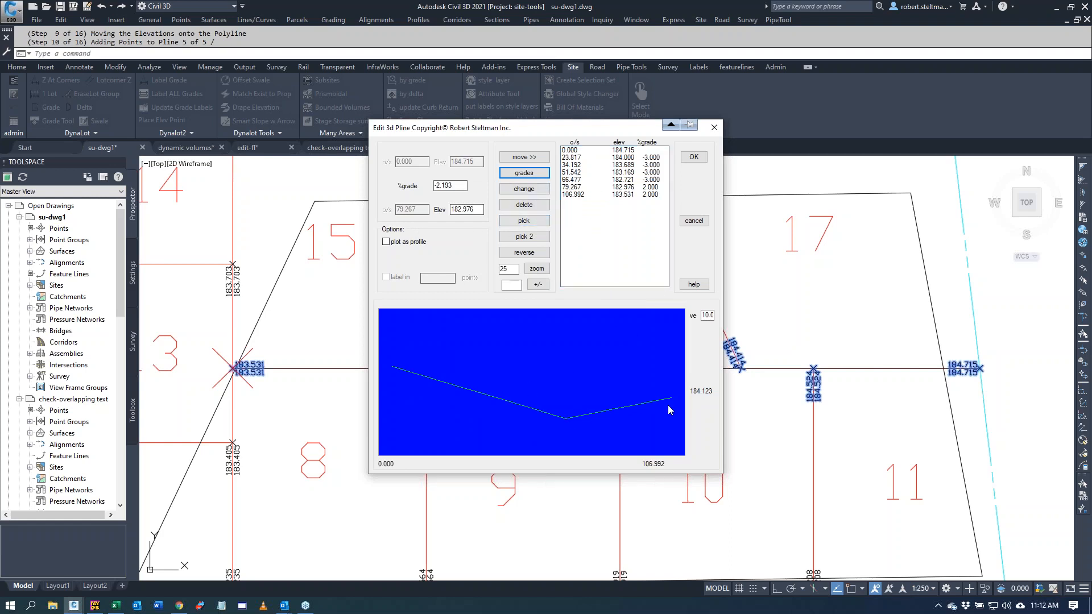
left_click(703, 158)
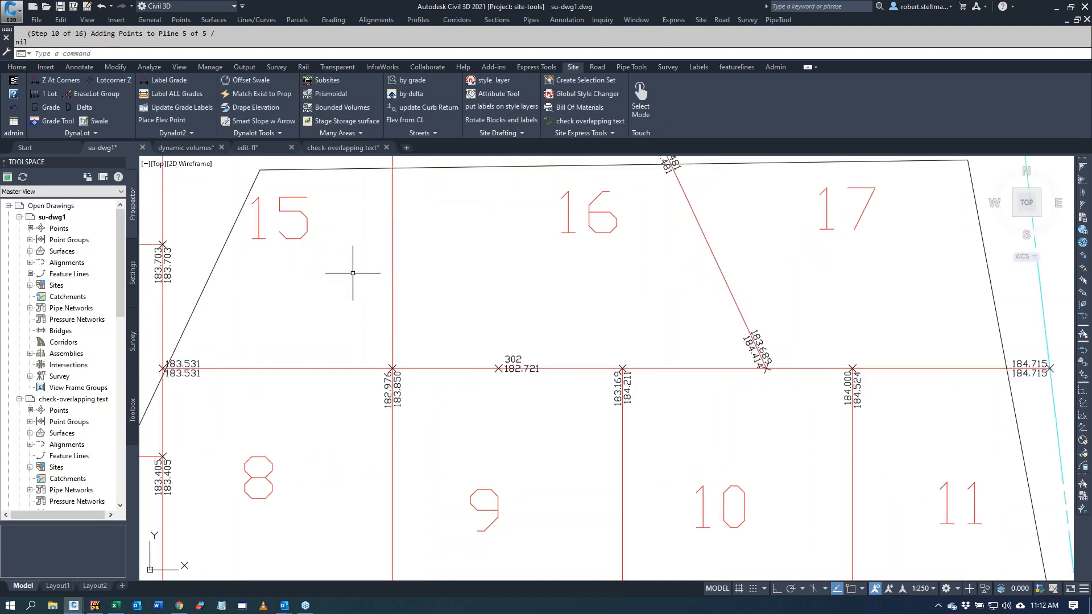
Step: Run Swale on the 1.5m concrete walkway polyline north of lot 21, keeping the elevation blocks at its two ends
scroll(309, 297, "down", 8)
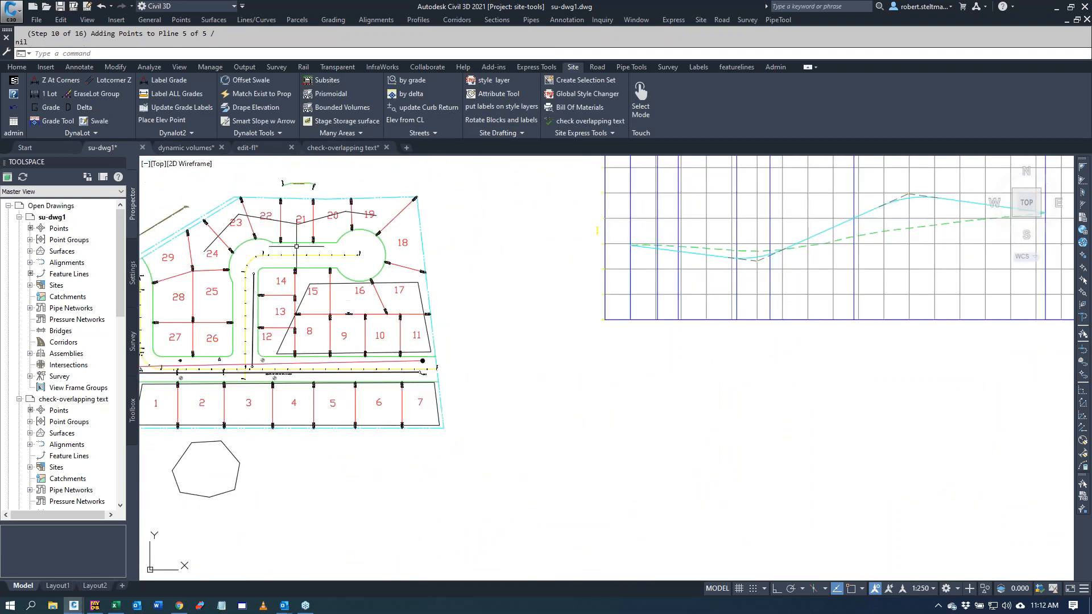
scroll(291, 188, "up", 8)
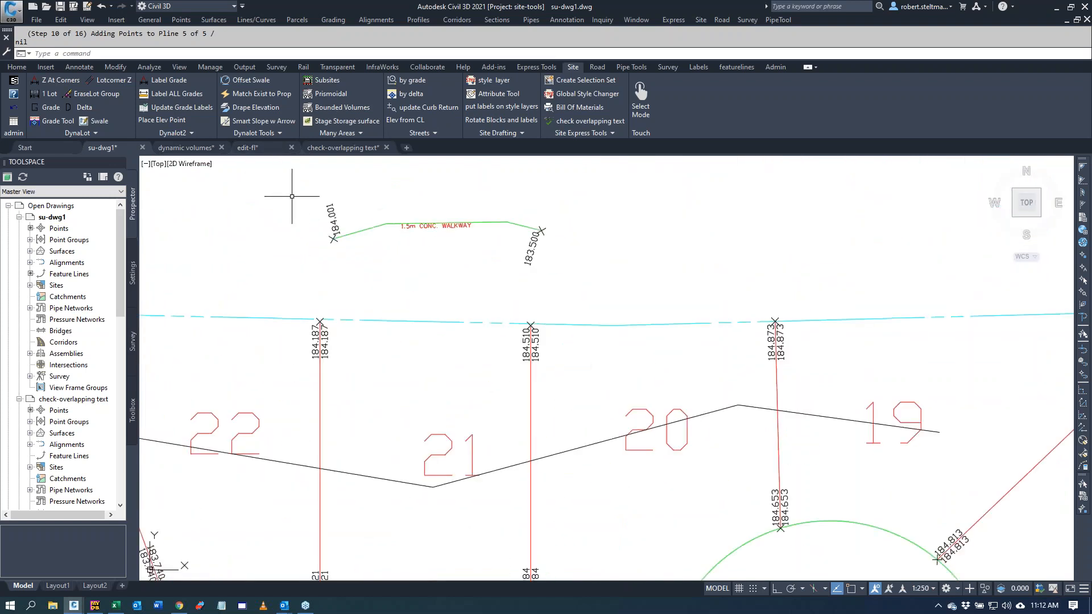
scroll(292, 196, "up", 2)
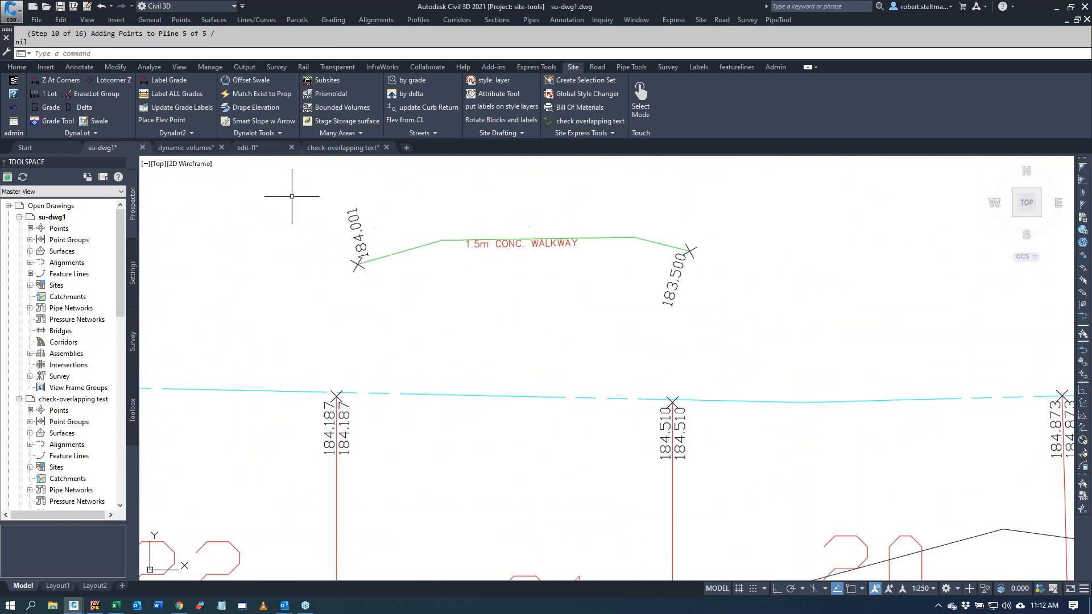
left_click(98, 121)
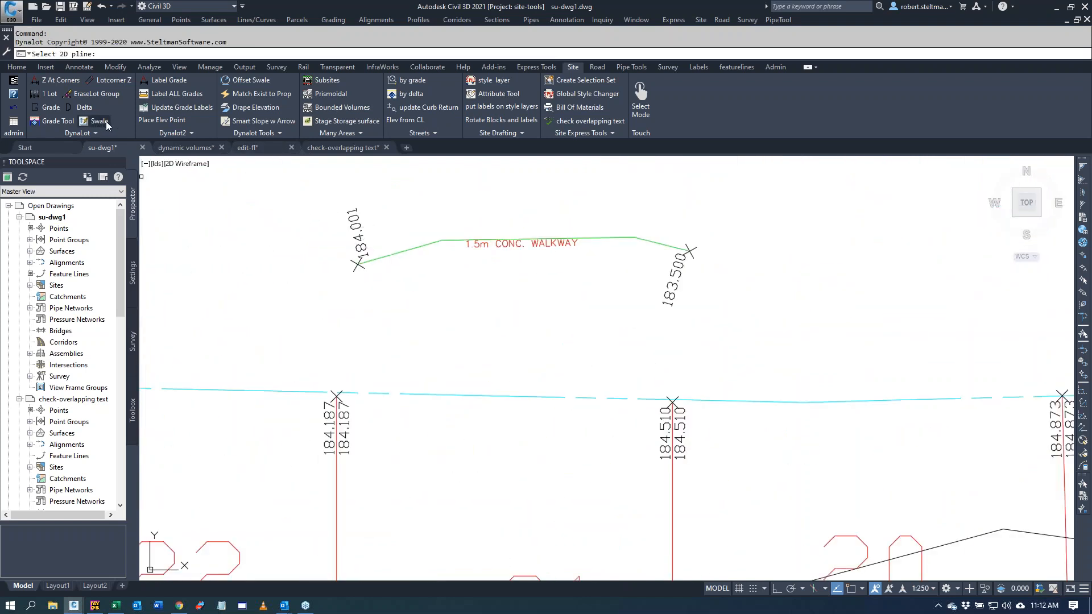
left_click(426, 245)
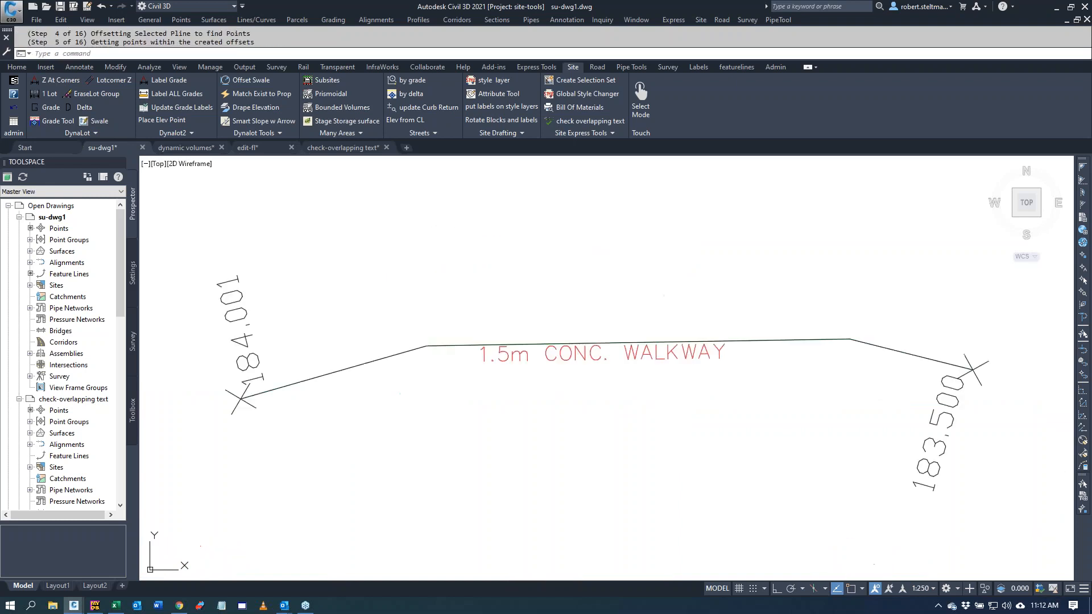
key("Return")
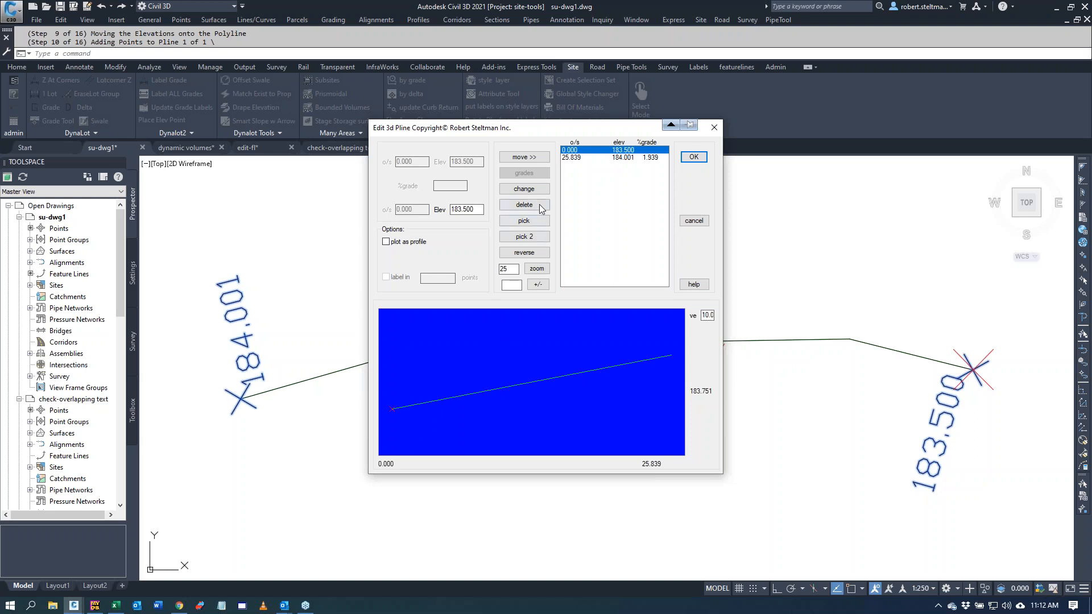
Step: Intersect grades of 5% and -2% between the two ends of the walkway
left_click(619, 158, "shift")
left_click(536, 175)
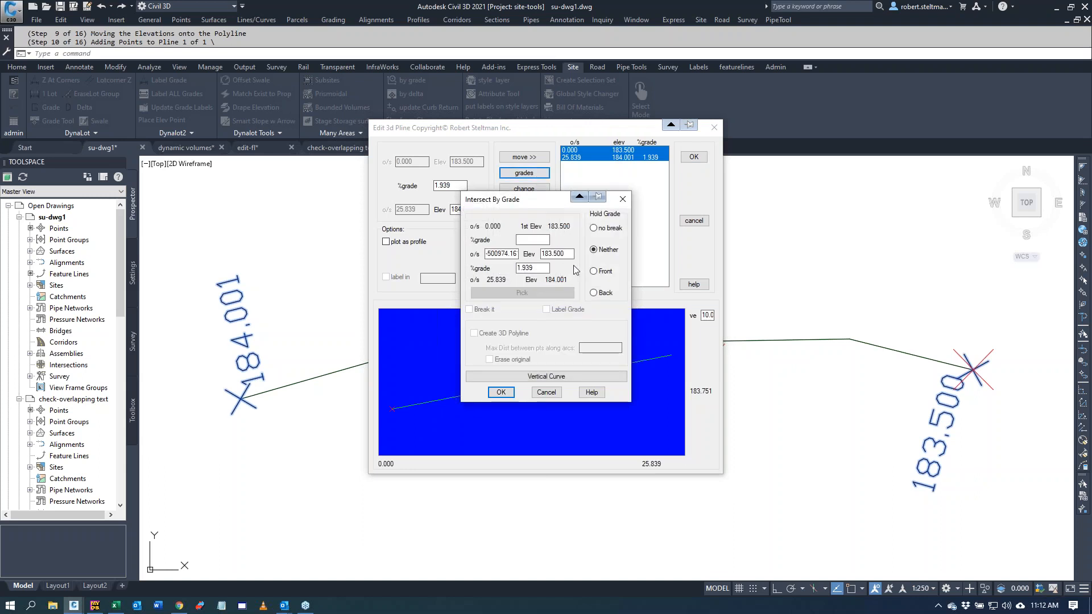
key("Tab")
type("-")
left_click(500, 392)
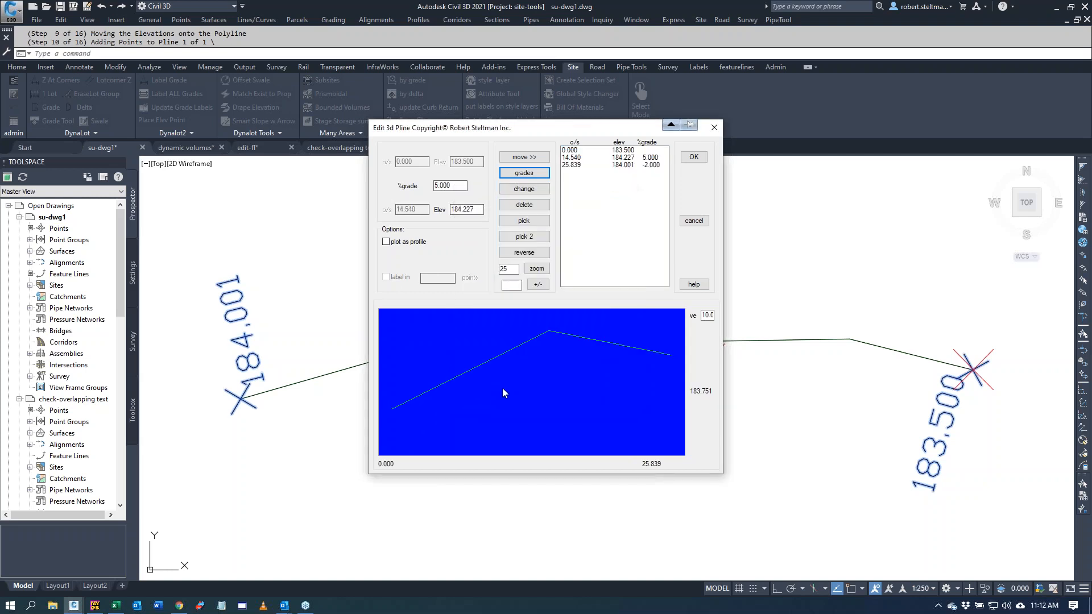
Step: Add elevation points at the walkway's two intermediate vertices using endpoint snaps, and apply the 3D polyline edits
left_click(535, 224)
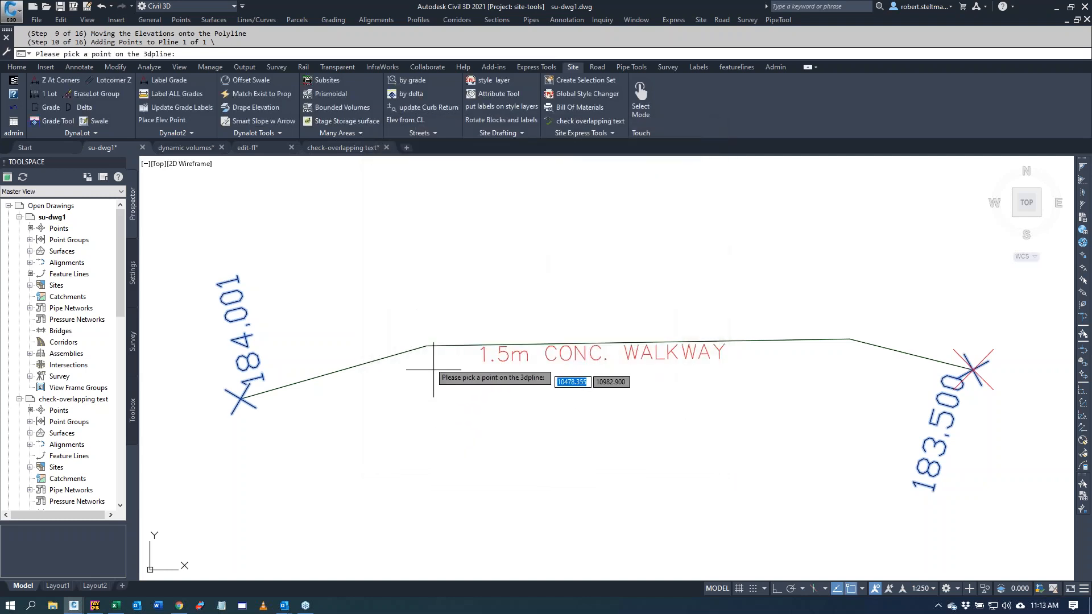
type("end")
key("Return")
left_click(427, 347)
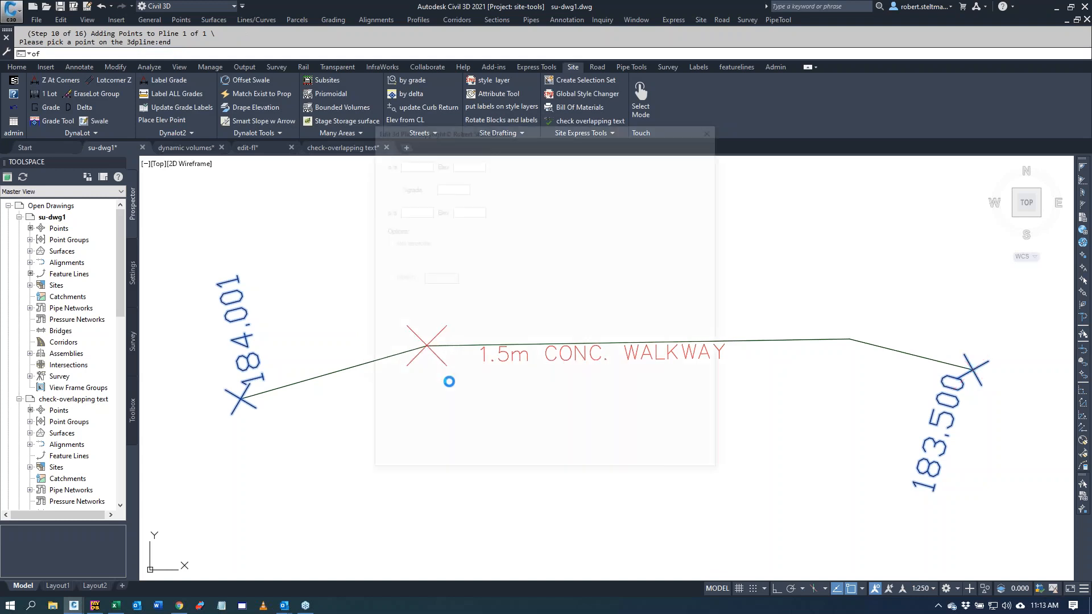
left_click(524, 221)
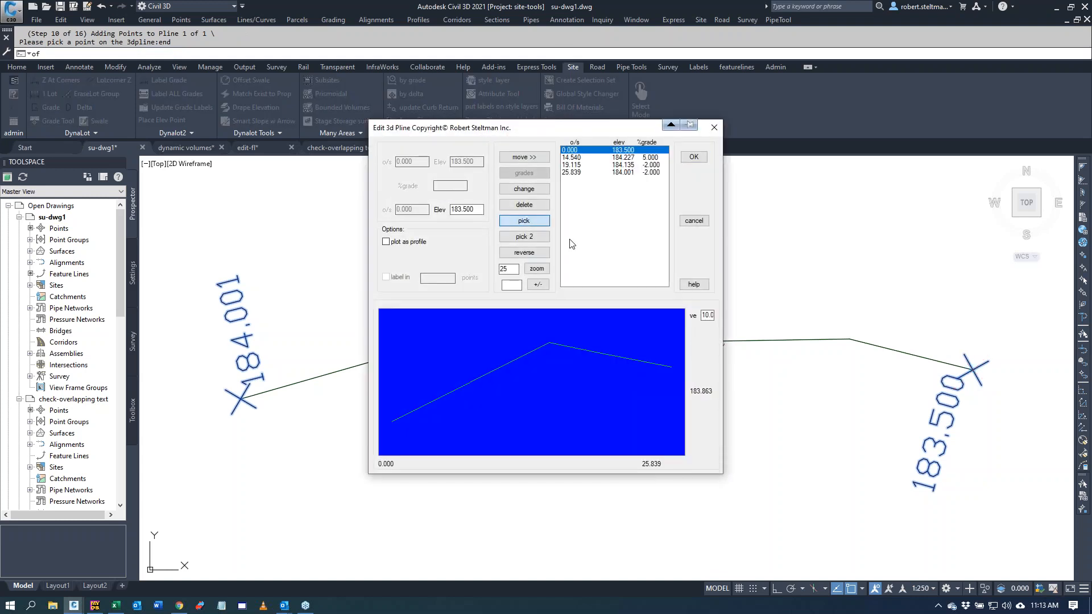
type("end")
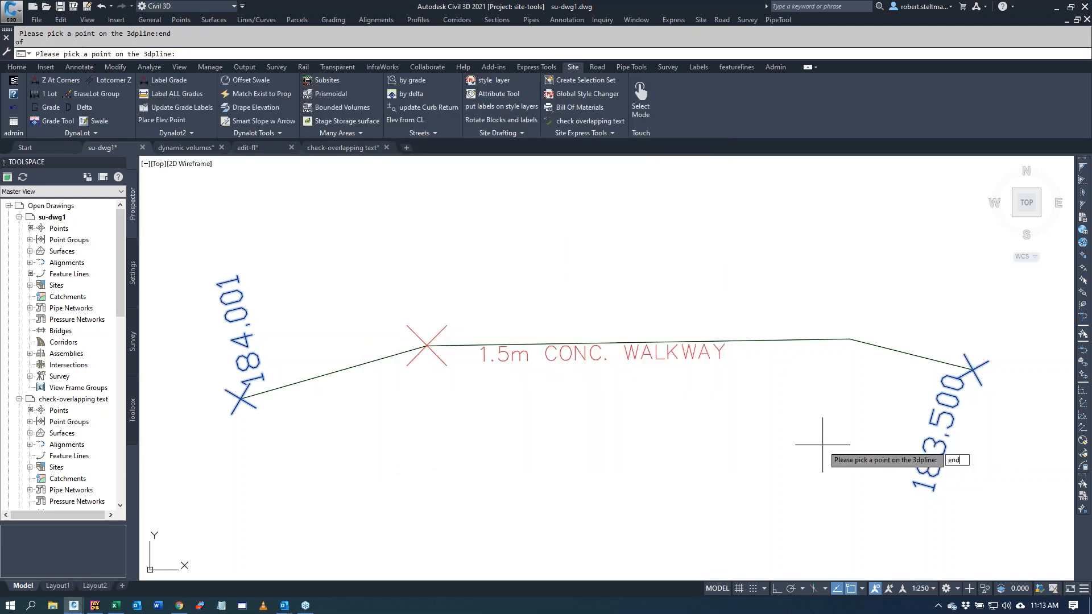
key("Return")
left_click(849, 340)
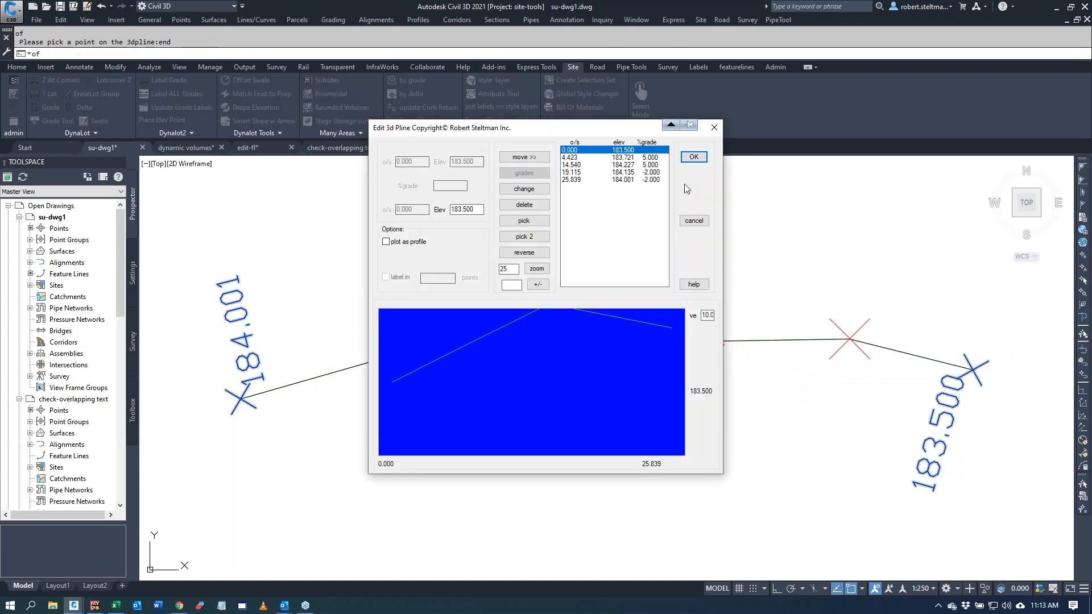
left_click(694, 157)
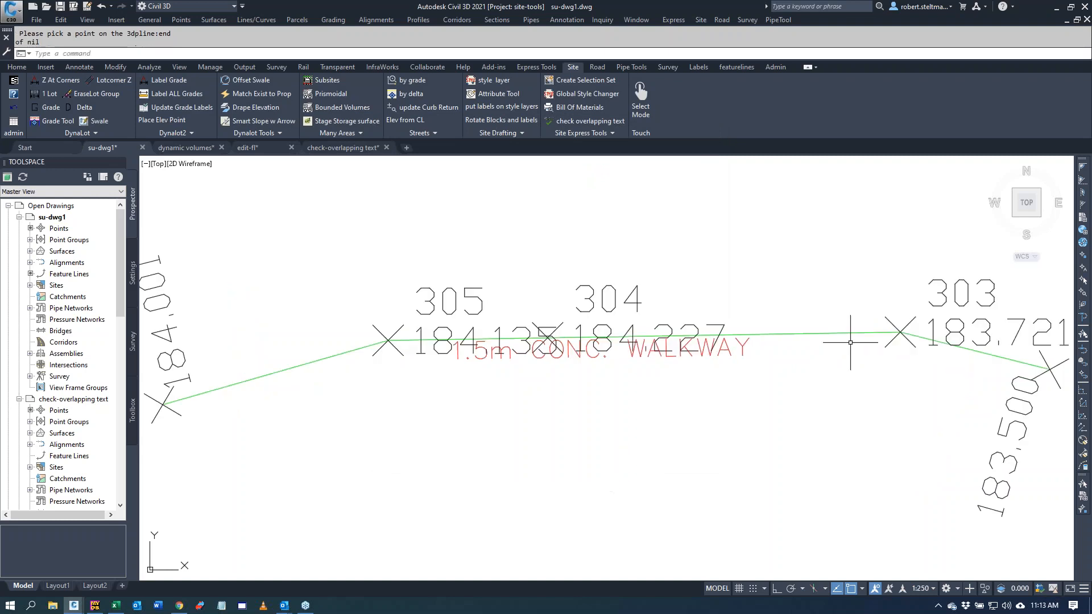
Step: Label the walkway grades without percent sign or descriptor, from the 184.001 end to point 305 and from point 304 to 303
scroll(602, 456, "down", 2)
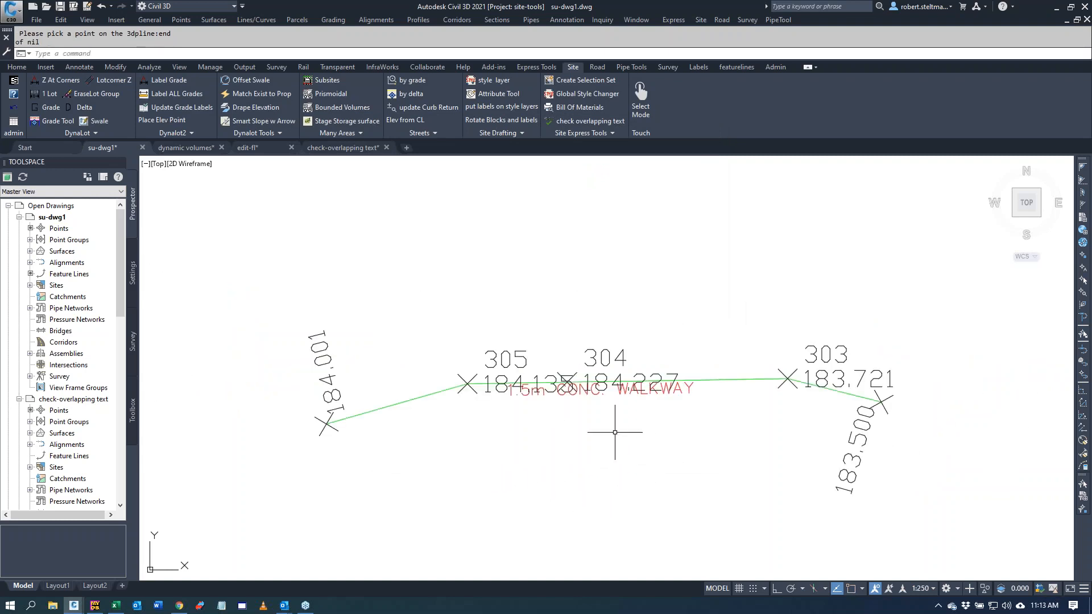
left_click(173, 82)
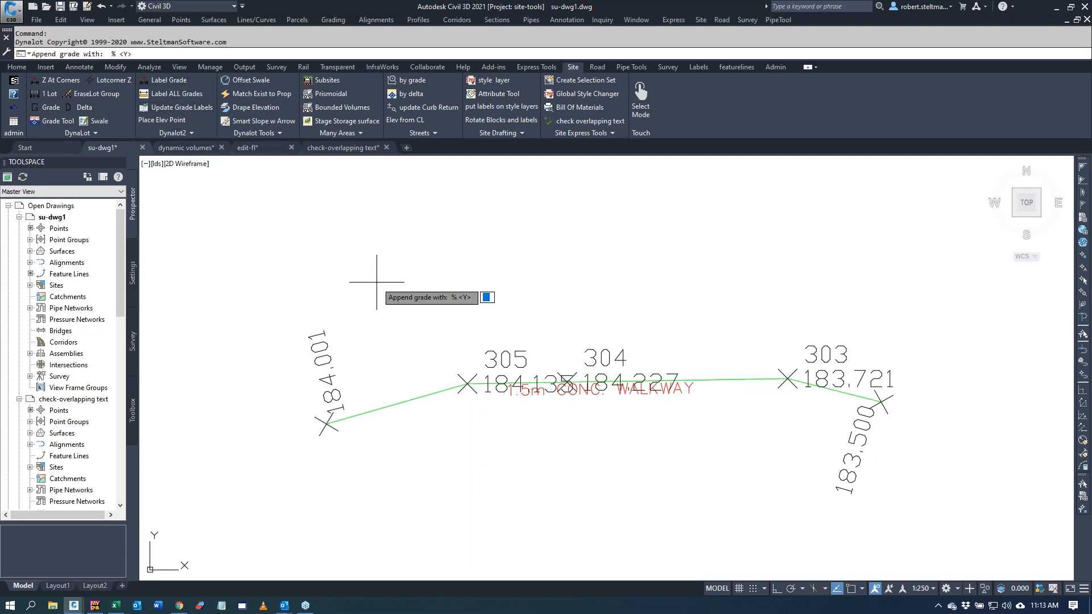
type("n")
key("Return")
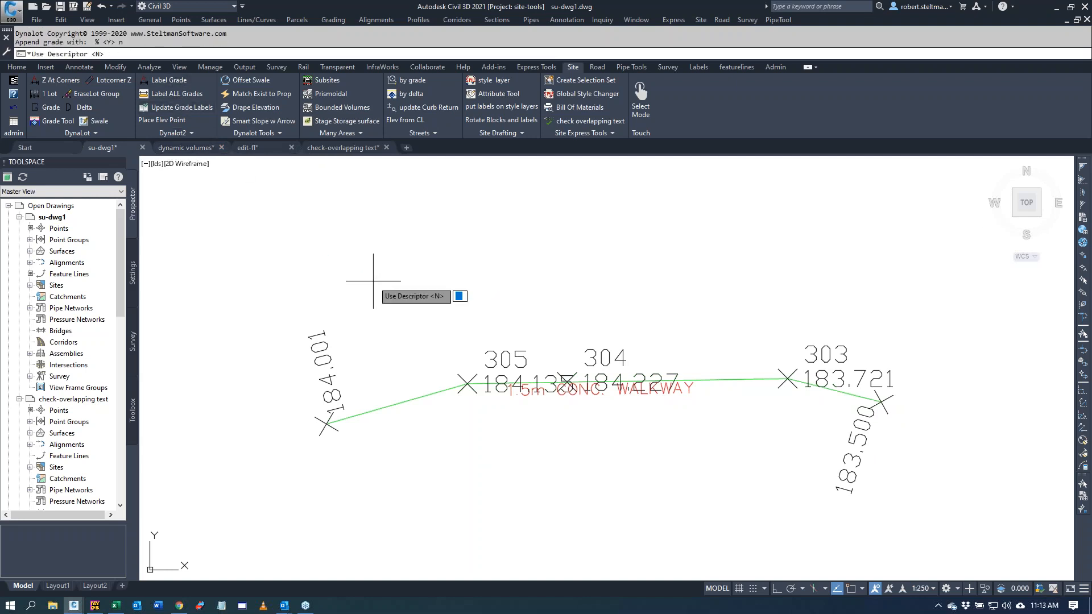
key("Return")
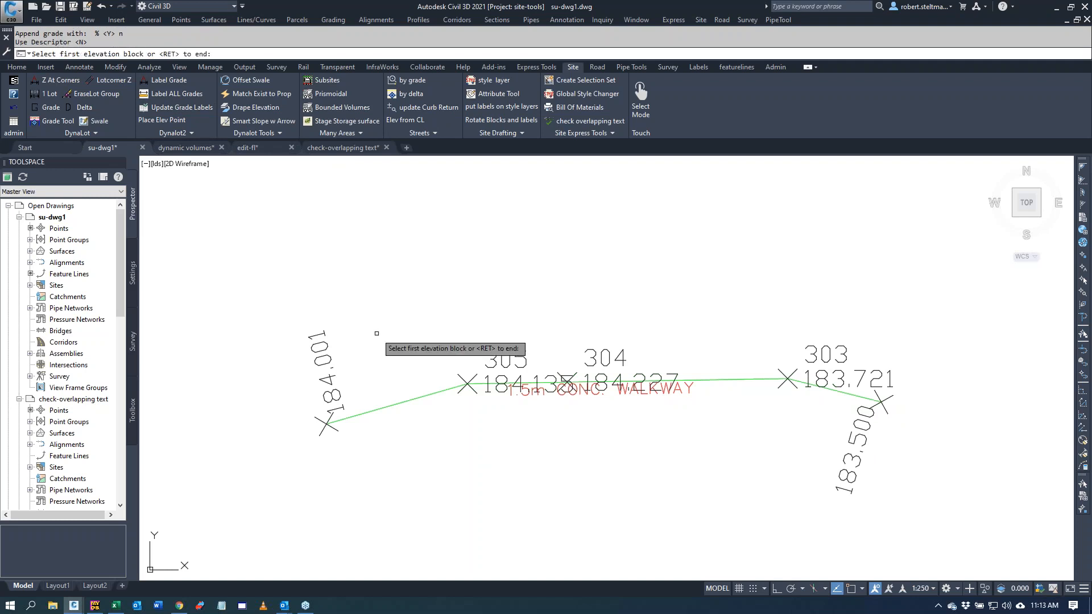
left_click(326, 365)
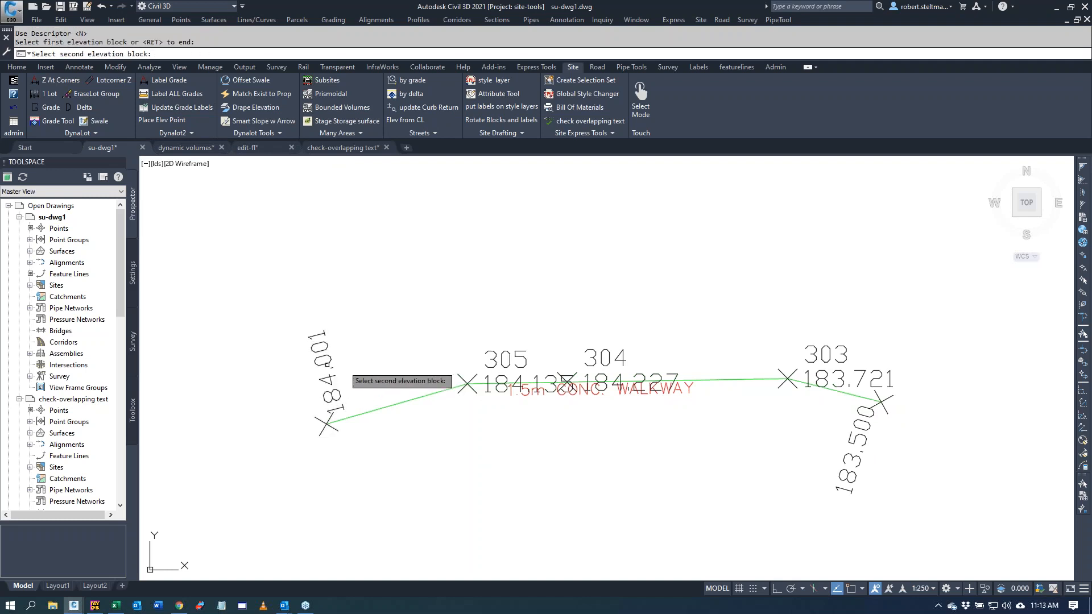
left_click(569, 374)
left_click(569, 374)
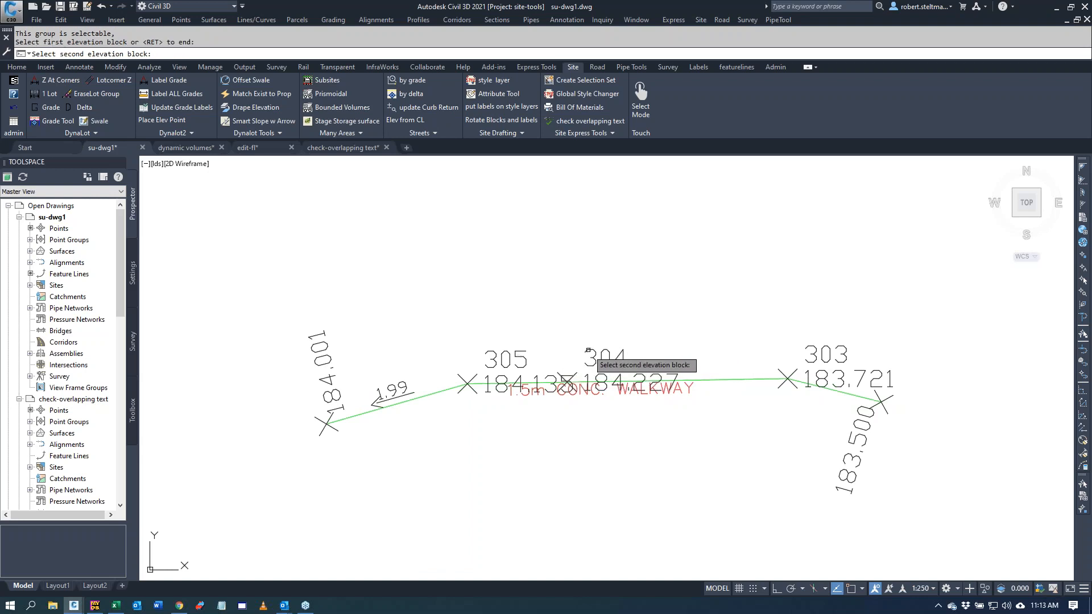
left_click(815, 360)
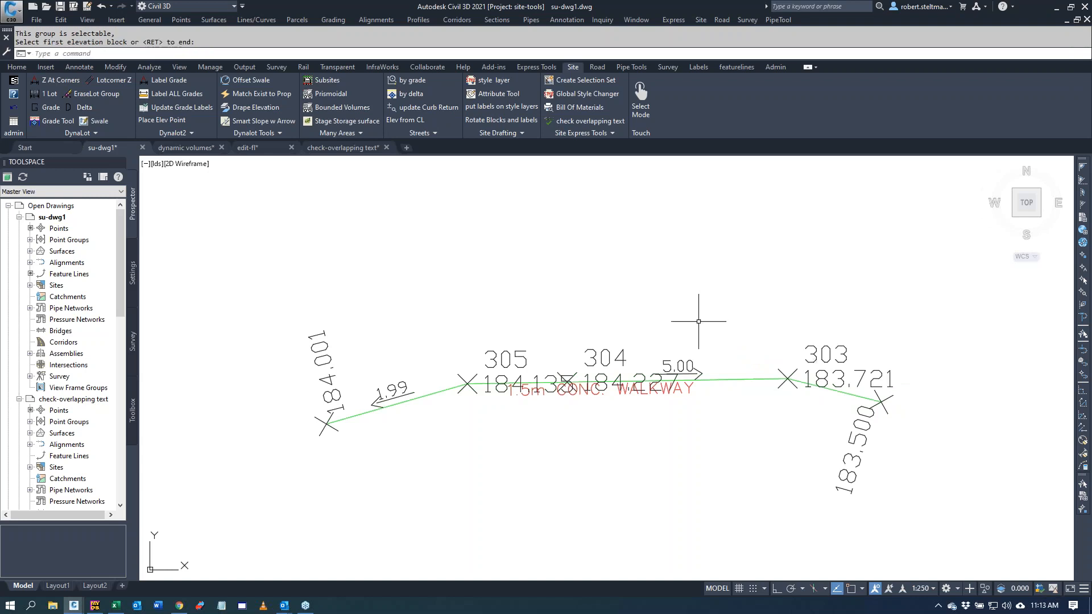
Step: Run Lotcorner Z on the road alignment north of lots 1 to 7, recreating the existing lot front blocks with automatic block selection
scroll(588, 337, "down", 8)
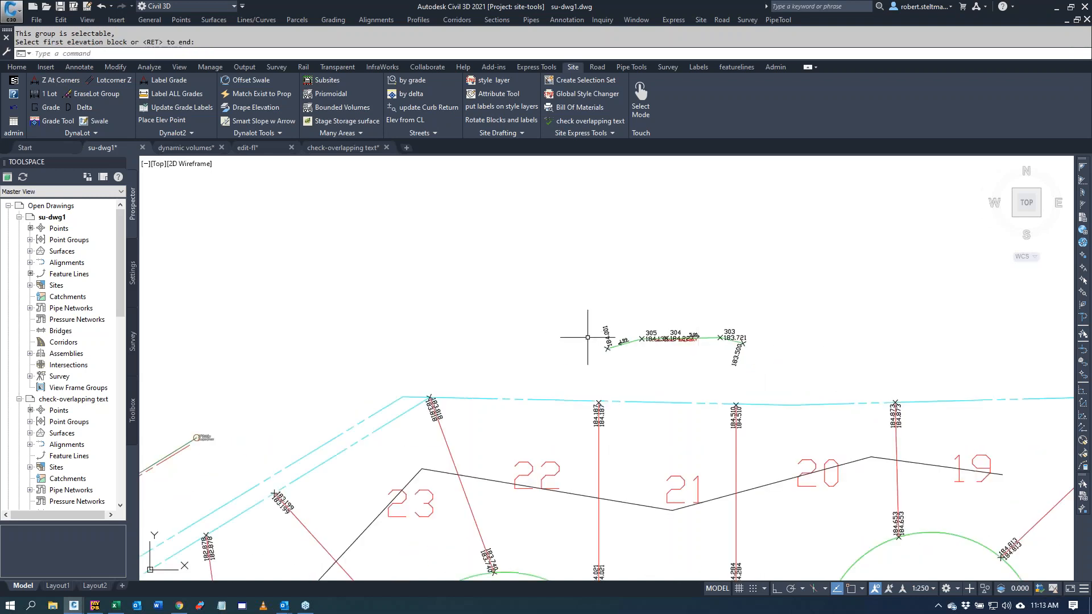
scroll(528, 515, "up", 4)
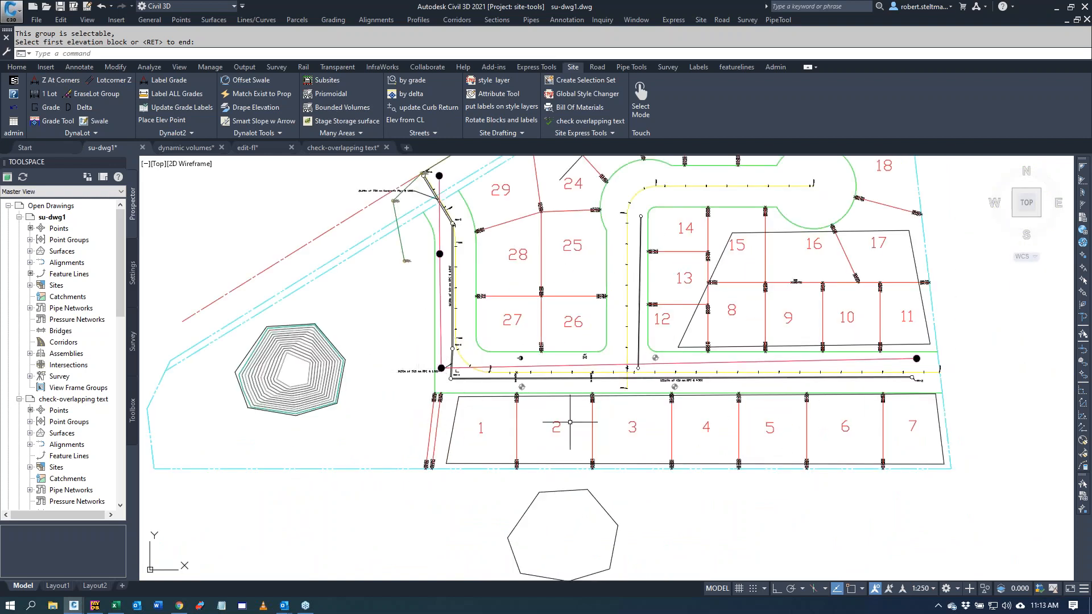
scroll(599, 440, "up", 4)
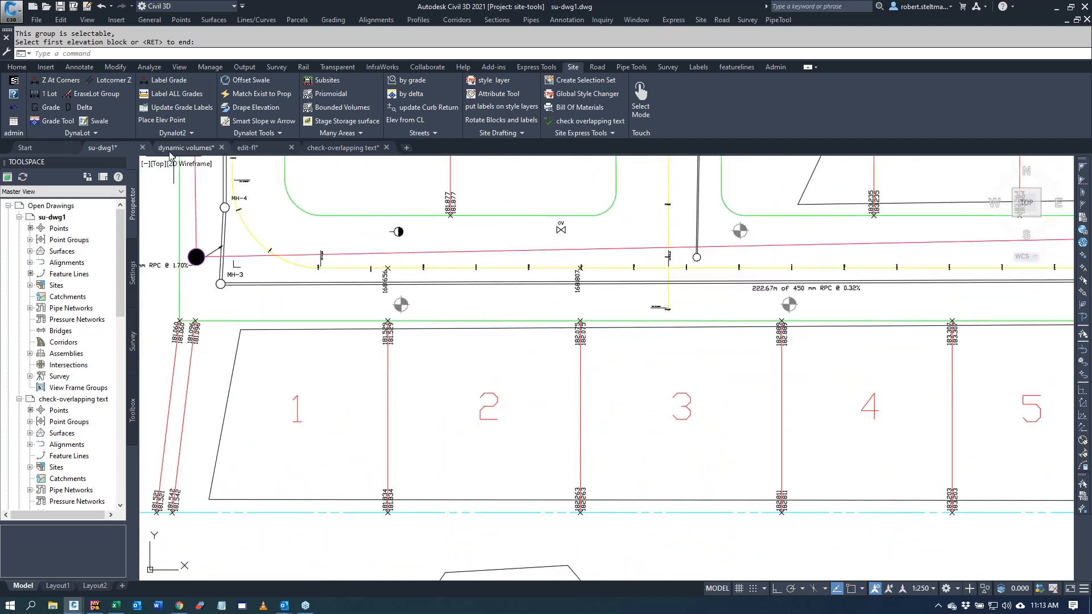
left_click(114, 81)
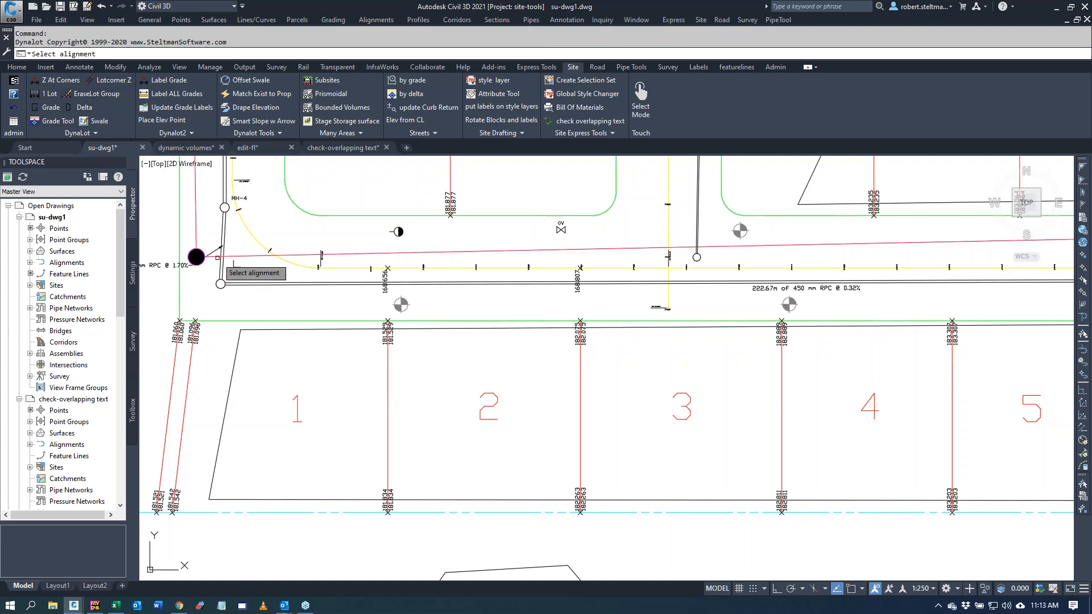
left_click(321, 256)
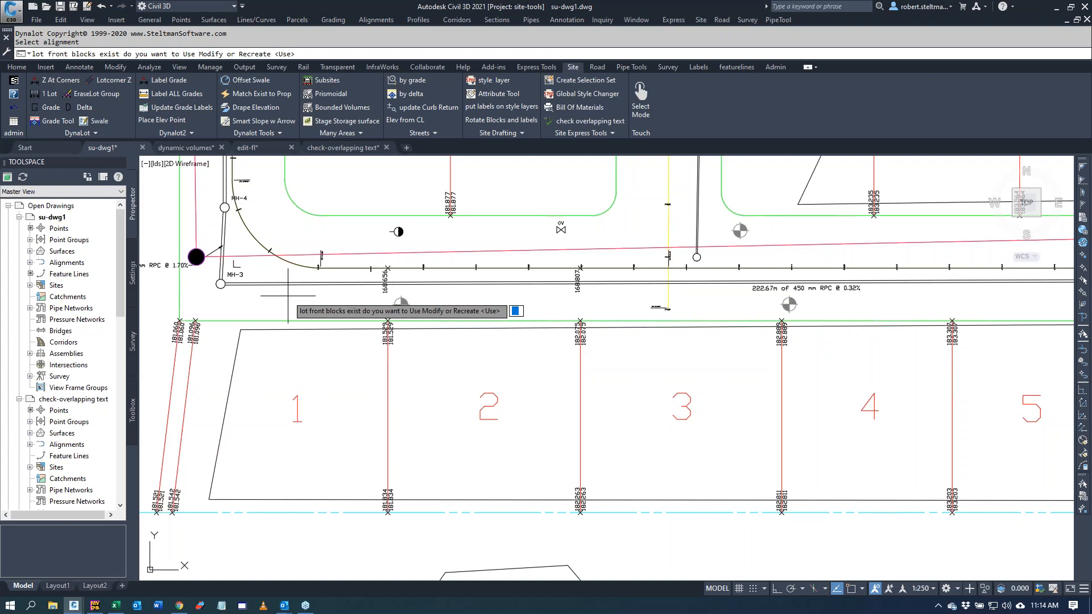
type("r")
key("Return")
left_click(568, 319)
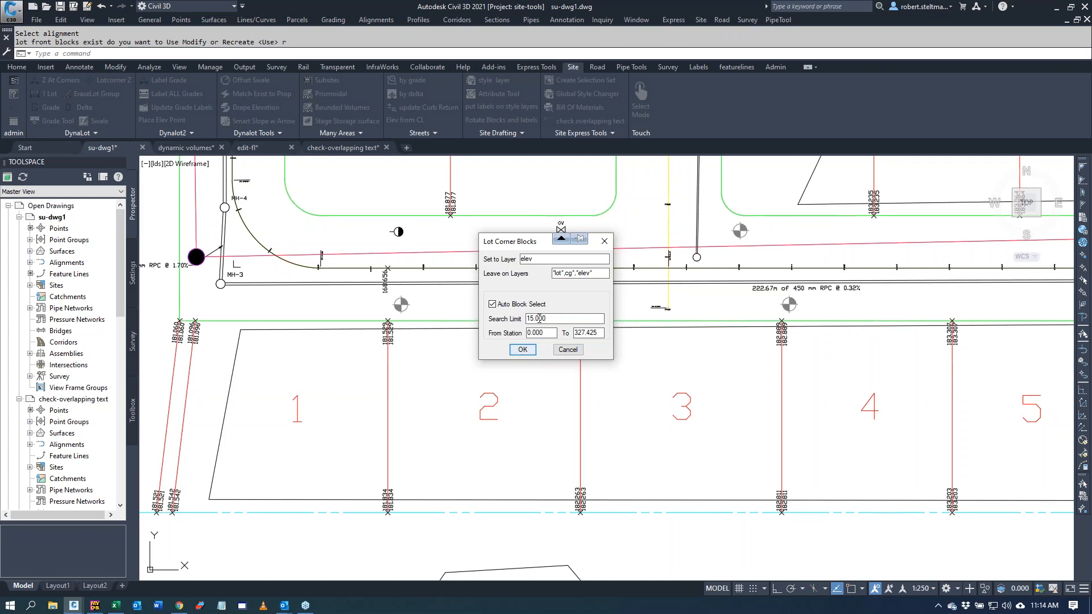
left_click_drag(602, 275, 520, 273)
left_click(522, 350)
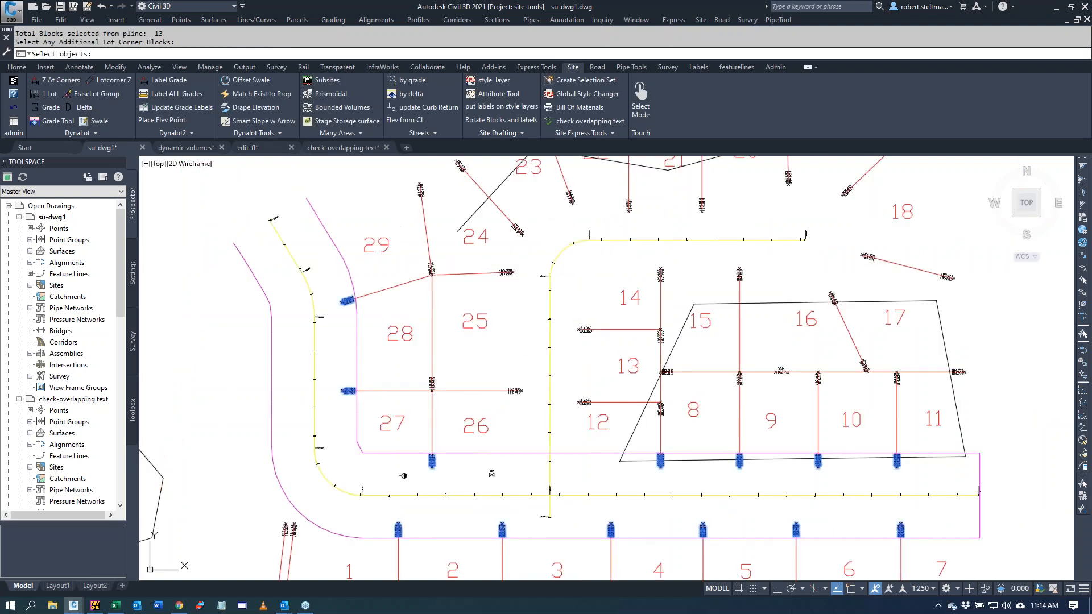
Step: Add the two lot corner blocks west of lot 1 to the selection and remove none
left_click(332, 505)
left_click(258, 546)
key("Return")
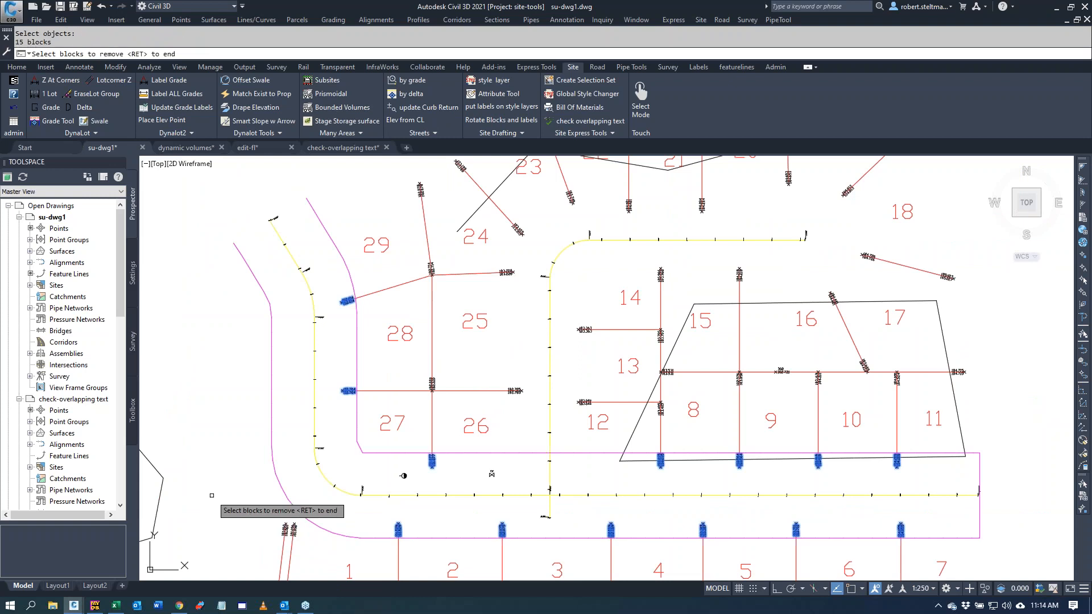
key("Return")
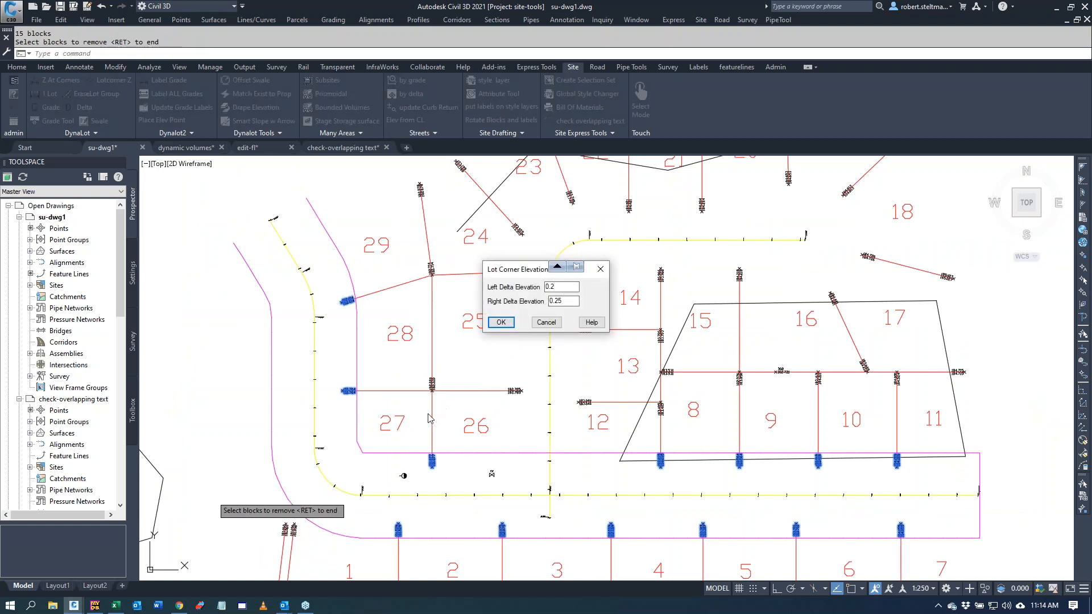
Step: Apply delta elevations of 0.2 left and 0.25 right to the lot corners, without adding split points and house fronts
left_click(500, 322)
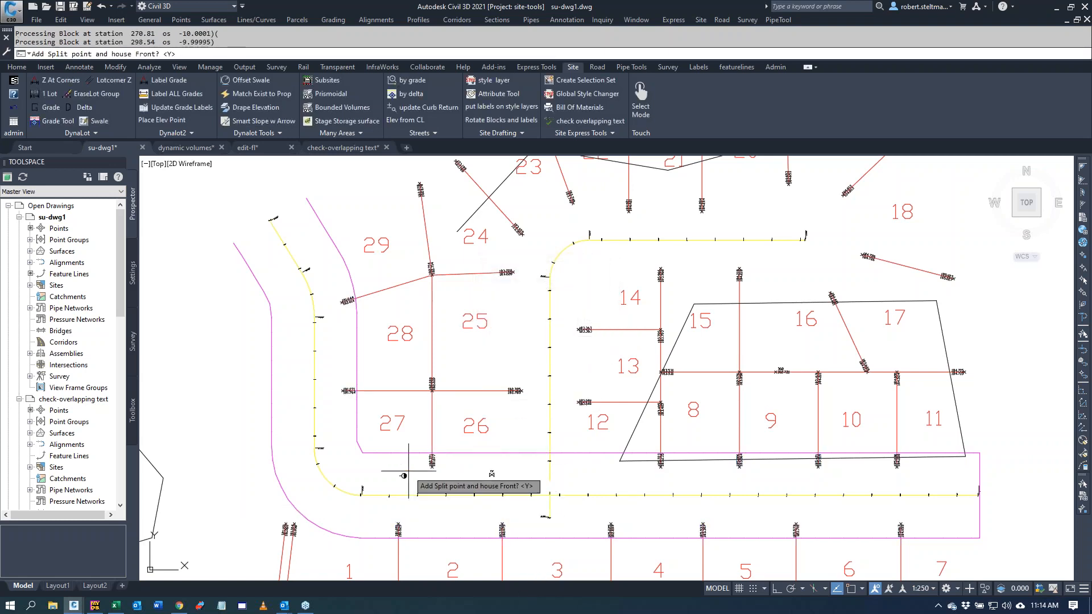
type("n")
key("Return")
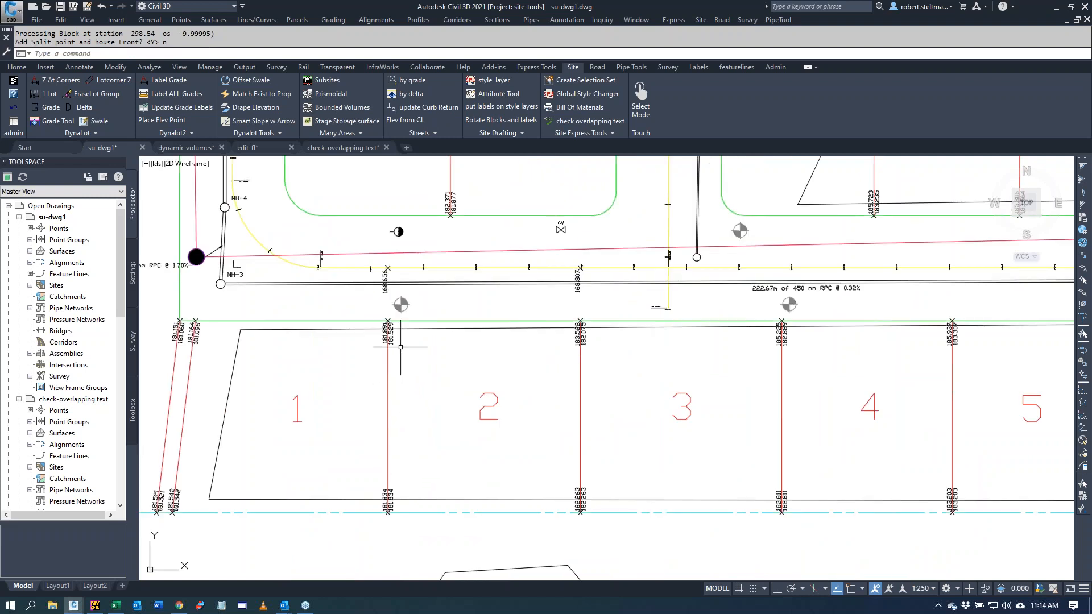
Step: Erase the 168.807 and 168.656 elevation blocks on the road centreline opposite lots 1 to 3
scroll(402, 343, "up", 4)
scroll(401, 343, "down", 2)
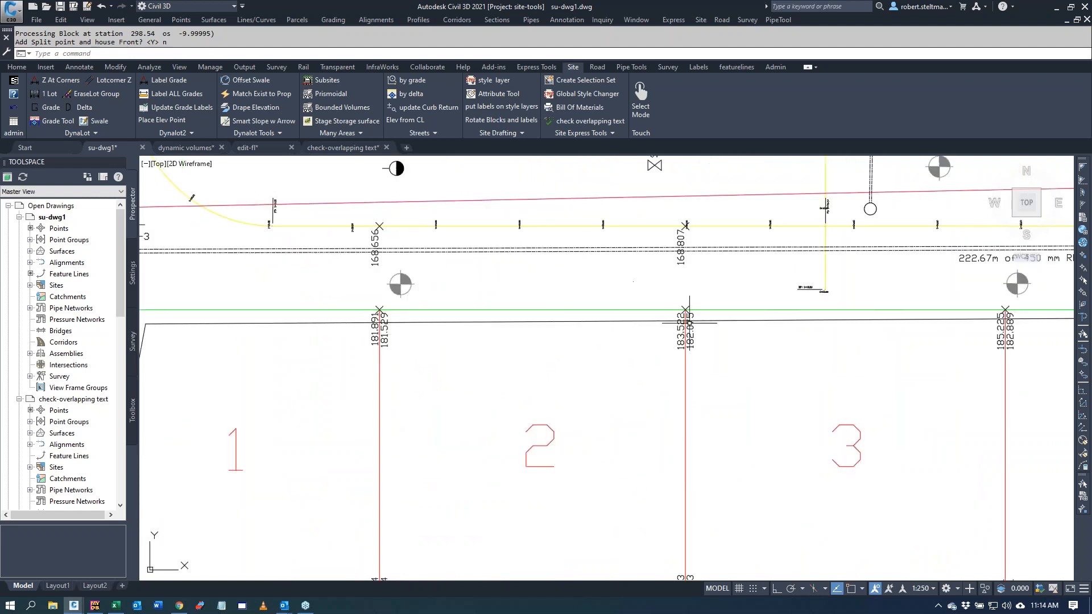
type("E")
key("Return")
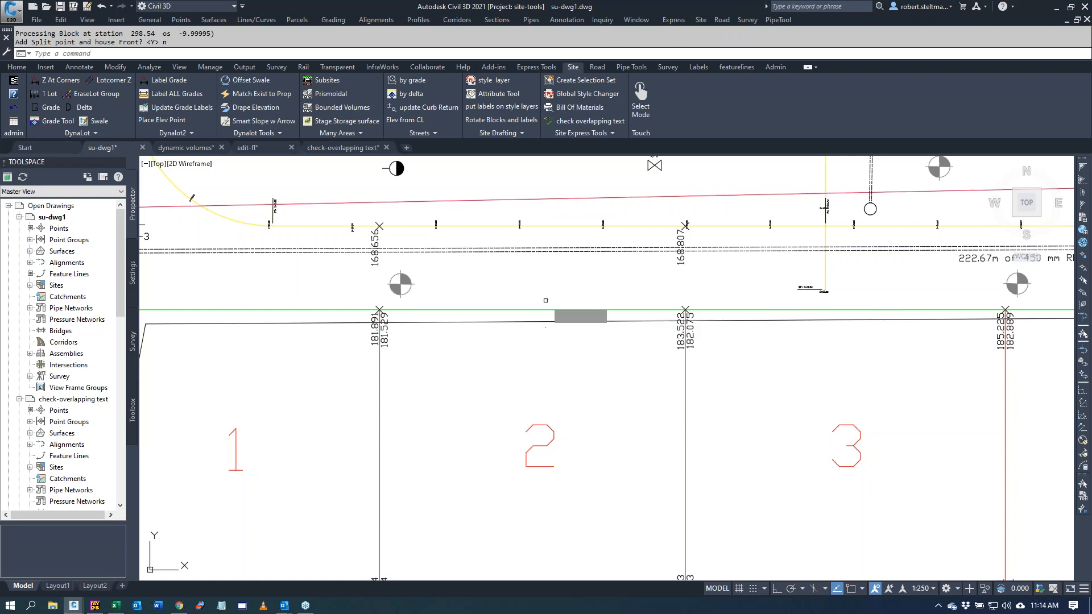
left_click(685, 255)
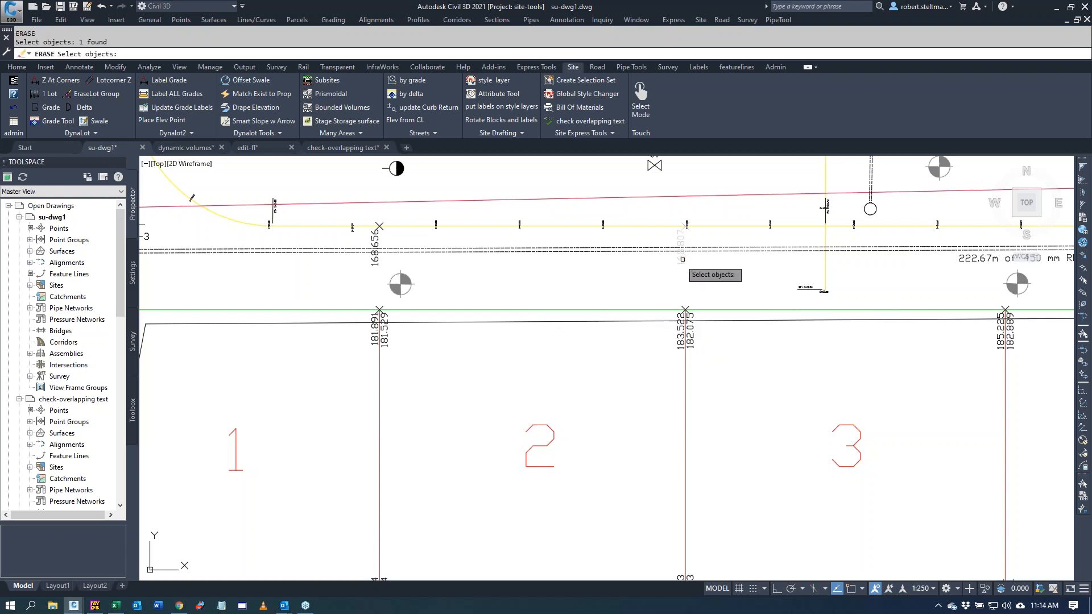
left_click(376, 256)
key("Return")
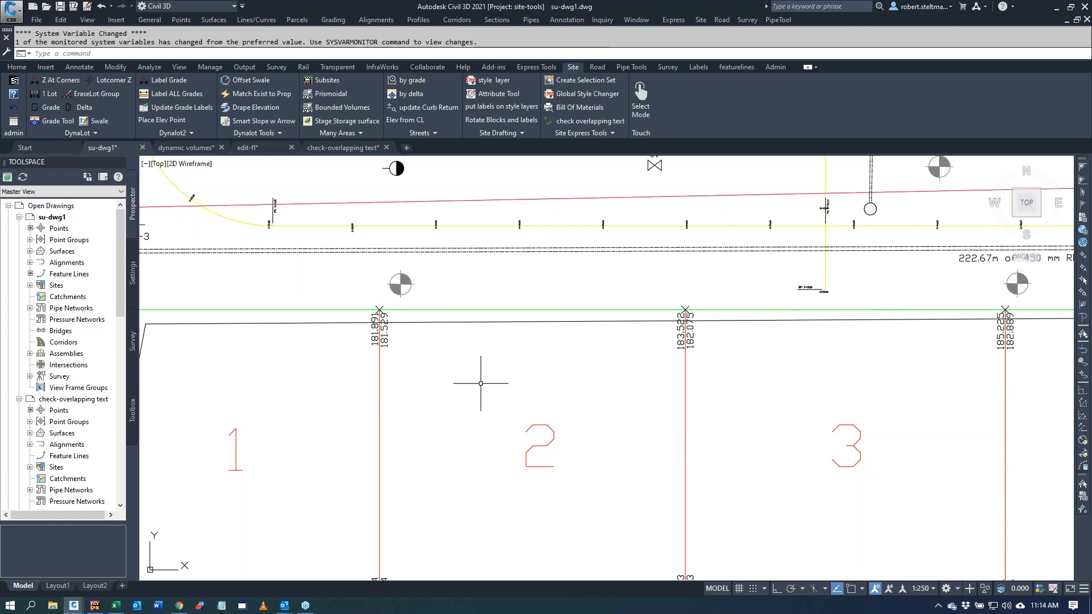
scroll(481, 383, "down", 2)
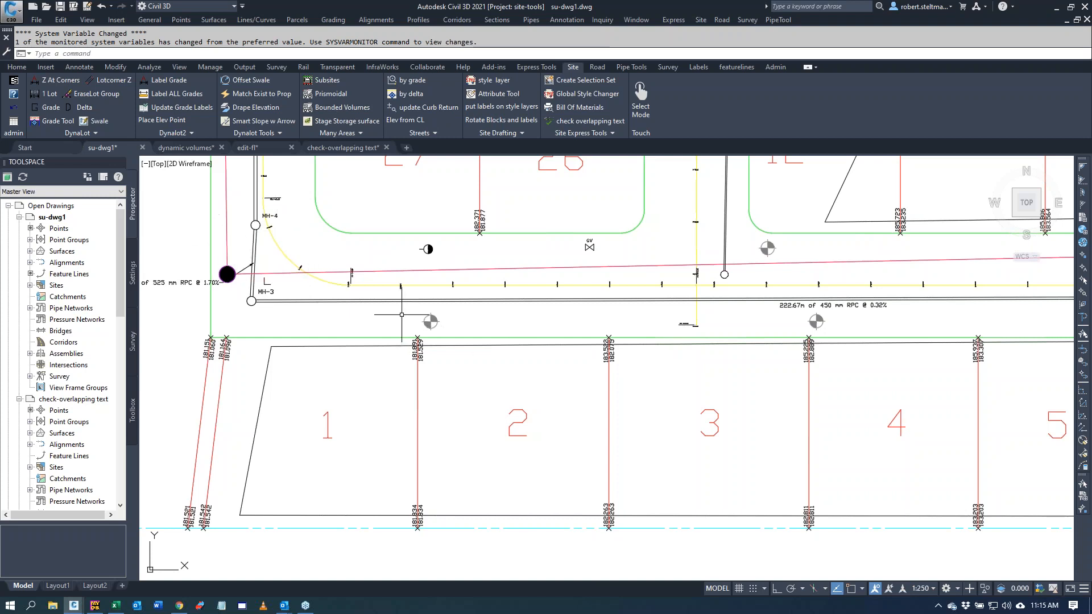
left_click(74, 132)
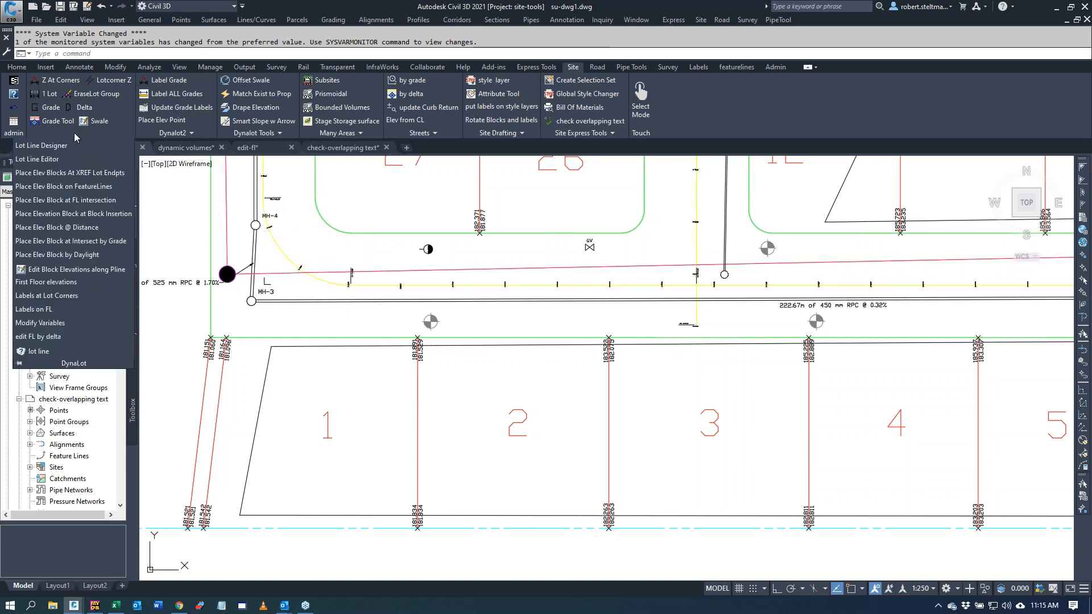
left_click(36, 160)
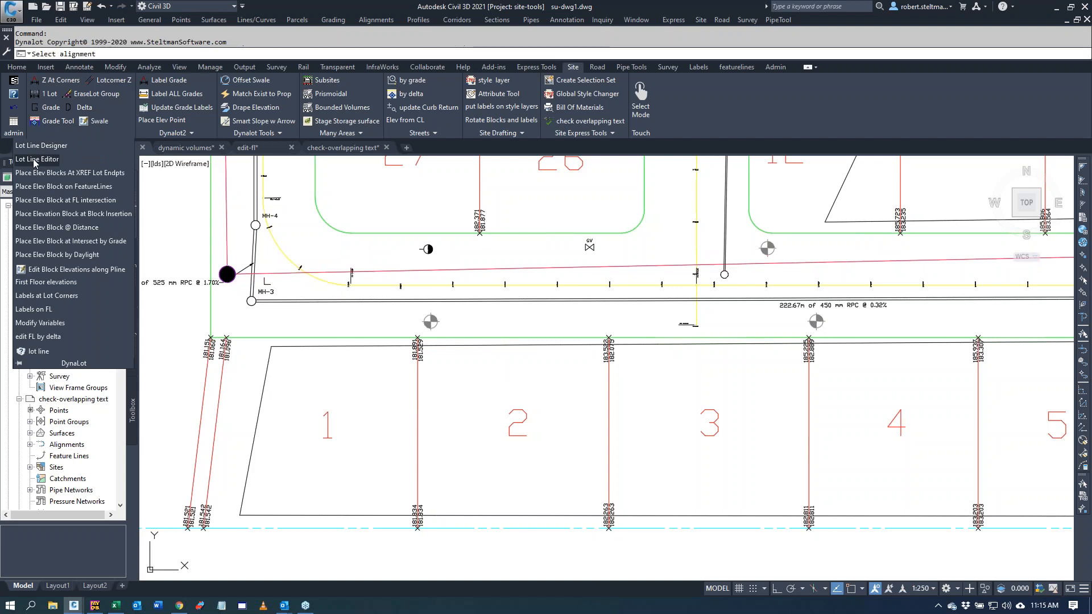
left_click(373, 286)
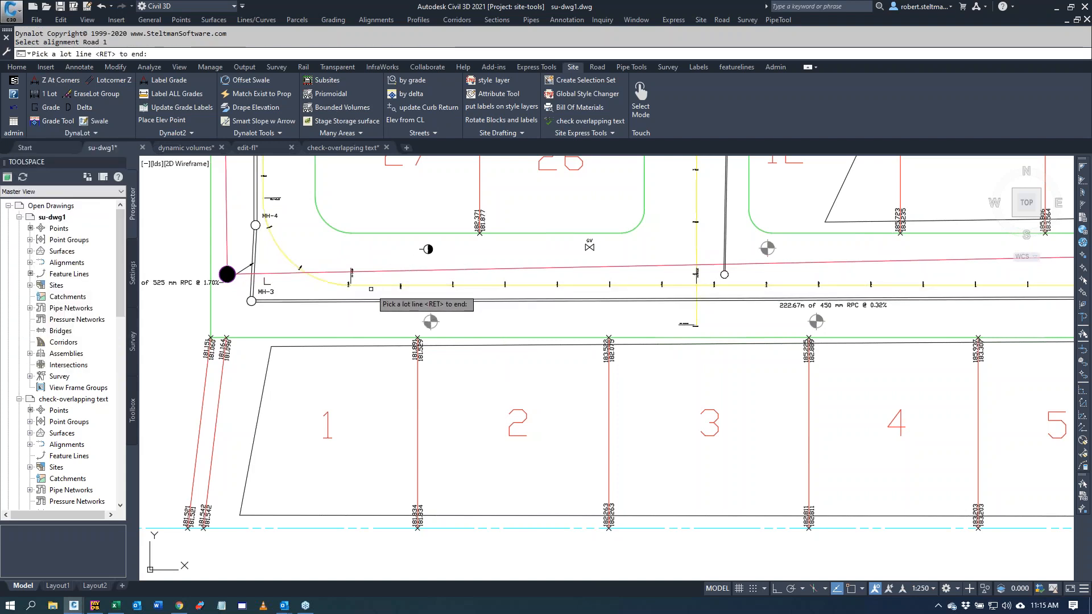
key("Return")
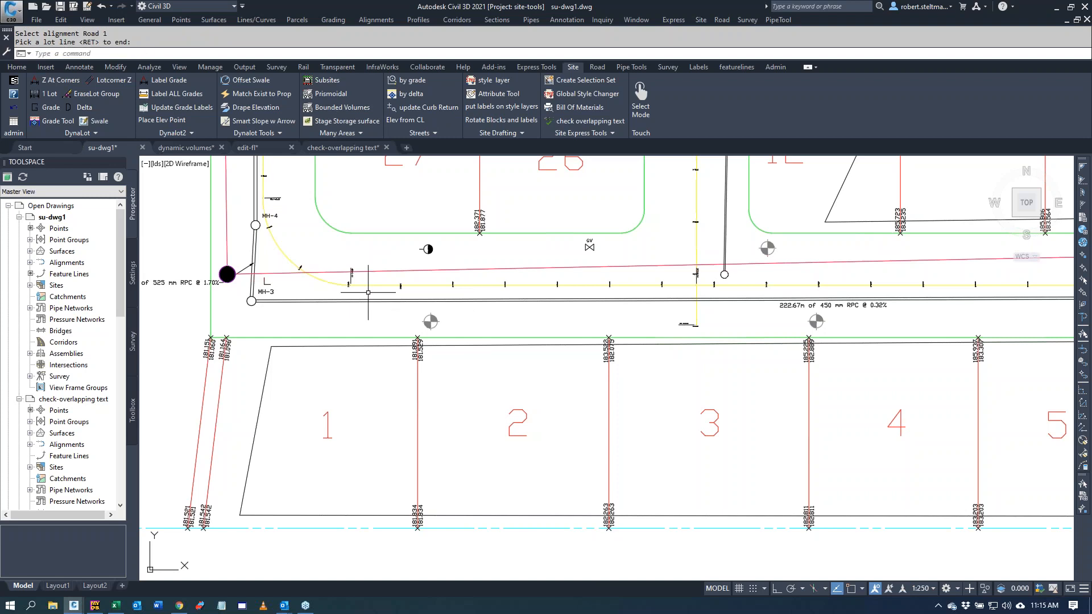
Step: Run Lot Line Editor on the Road 1 alignment and pick the lot line between lots 1 and 2
key("Return")
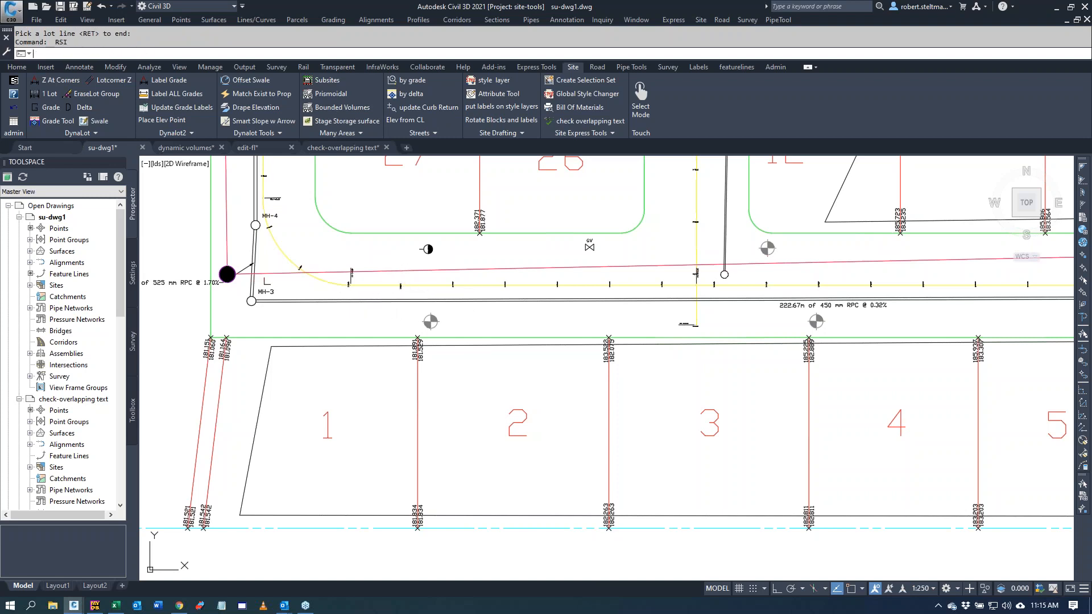
left_click(383, 284)
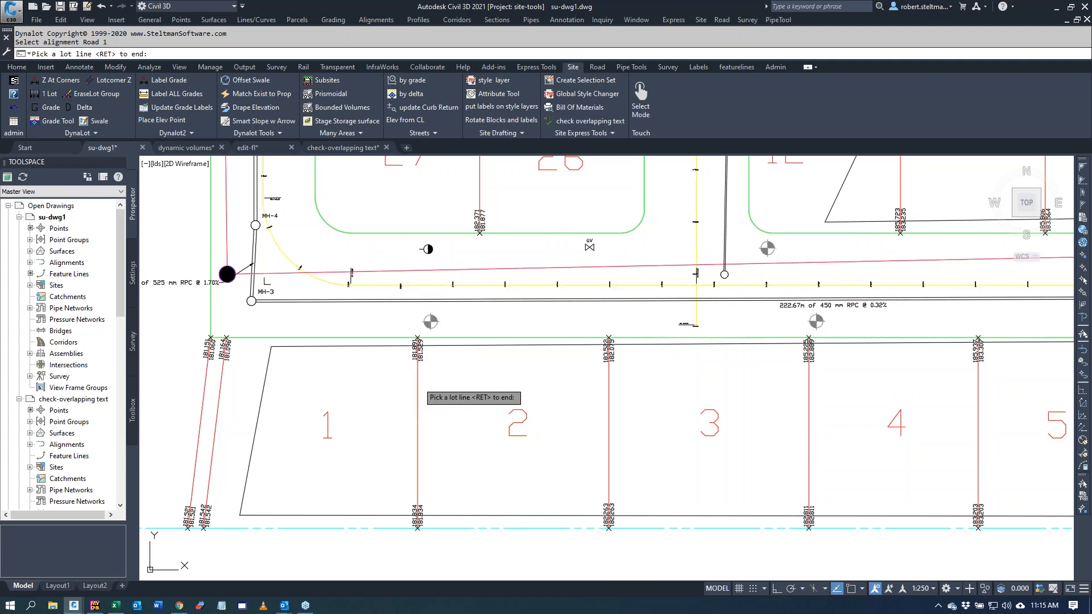
left_click(418, 393)
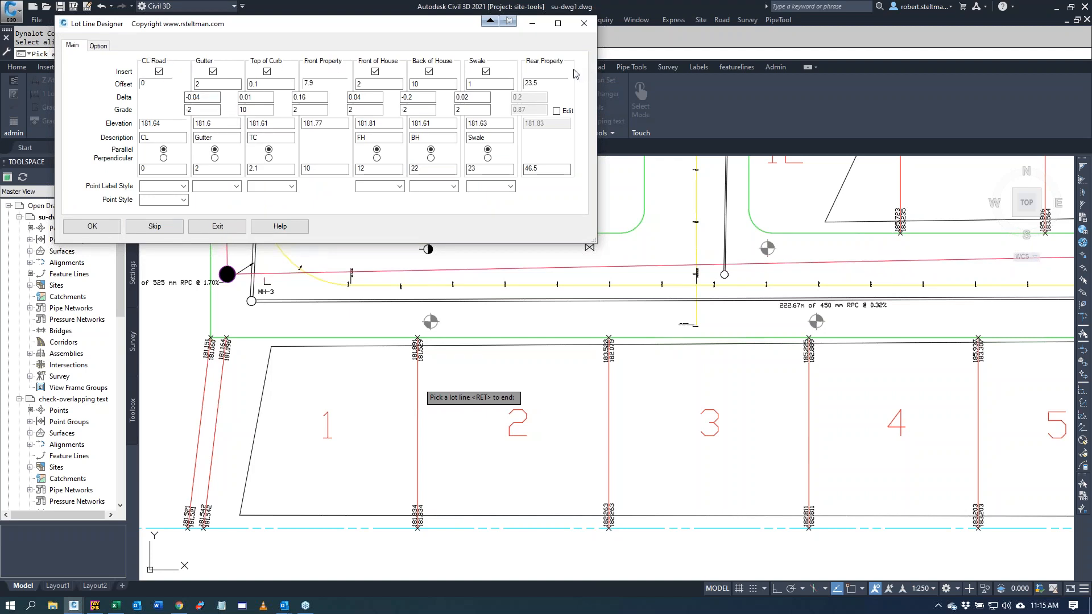
Step: Set the point label style to Standard and the gutter point to perpendicular
left_click(183, 187)
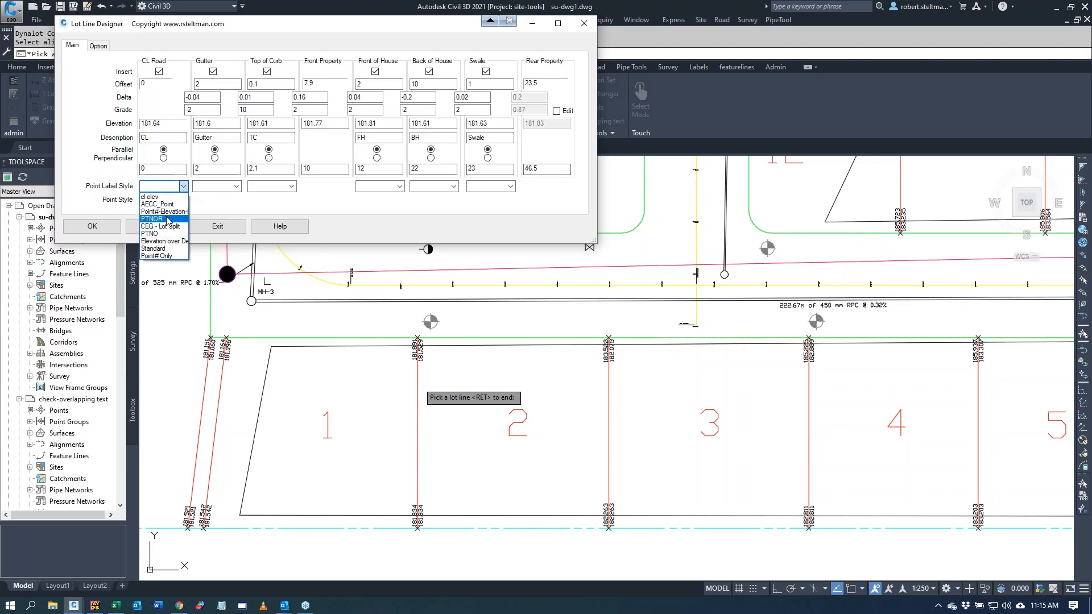
left_click(169, 249)
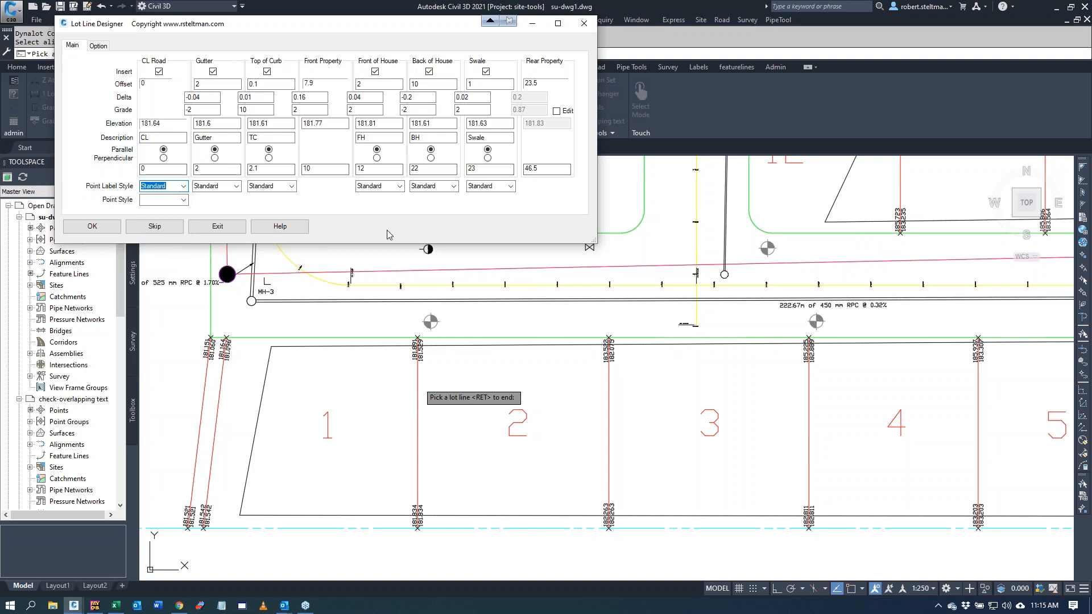
left_click(215, 158)
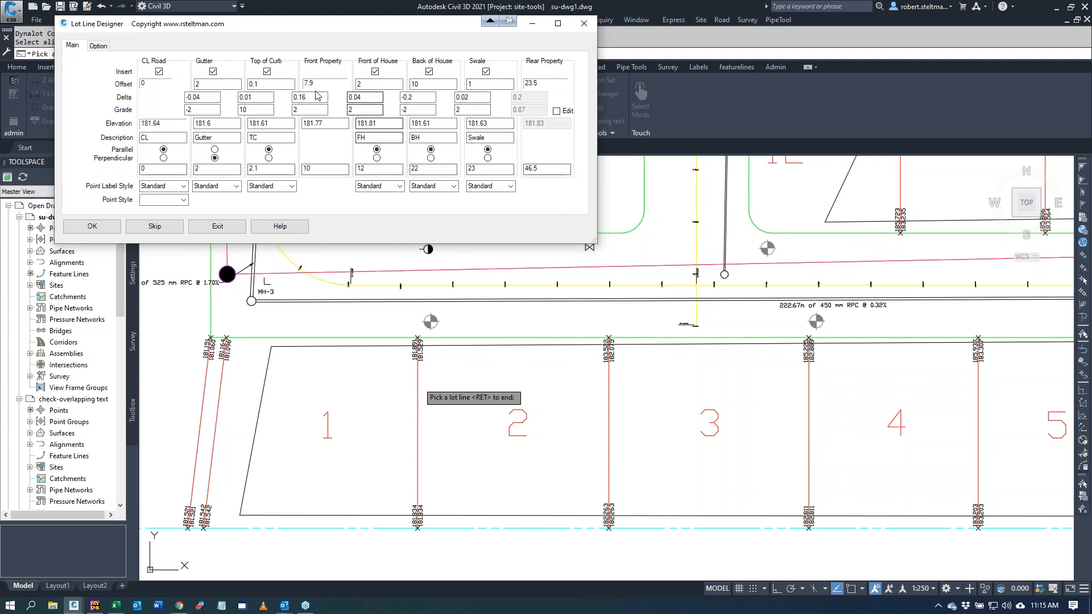
Step: Set the gutter offset to 4 and the top of curb delta to 0.15
left_click_drag(232, 85, 177, 86)
type("4")
left_click(273, 84)
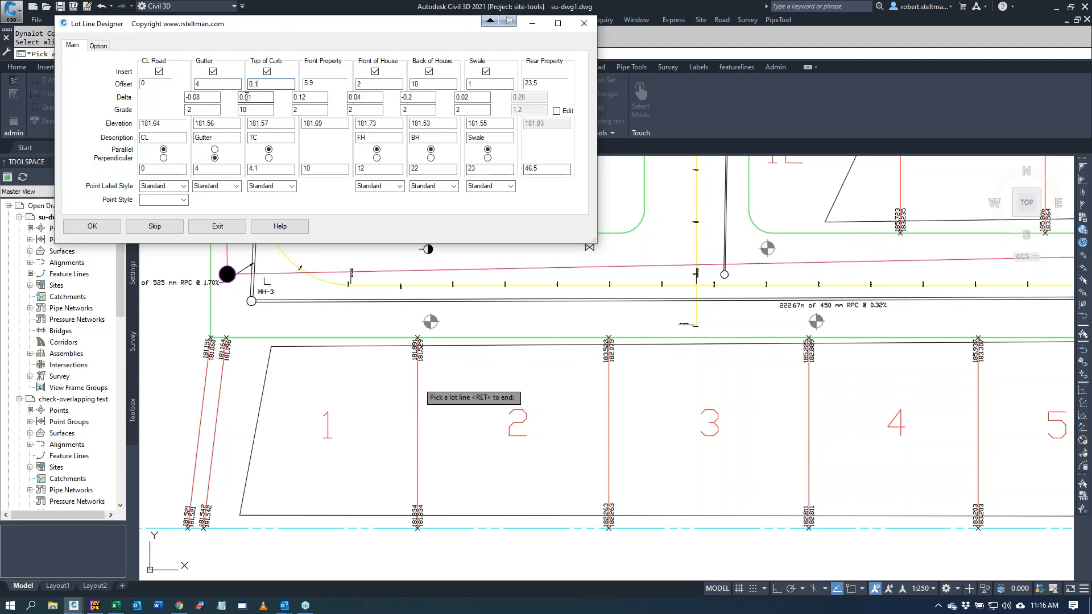
left_click_drag(246, 97, 263, 96)
type("5")
key("Tab")
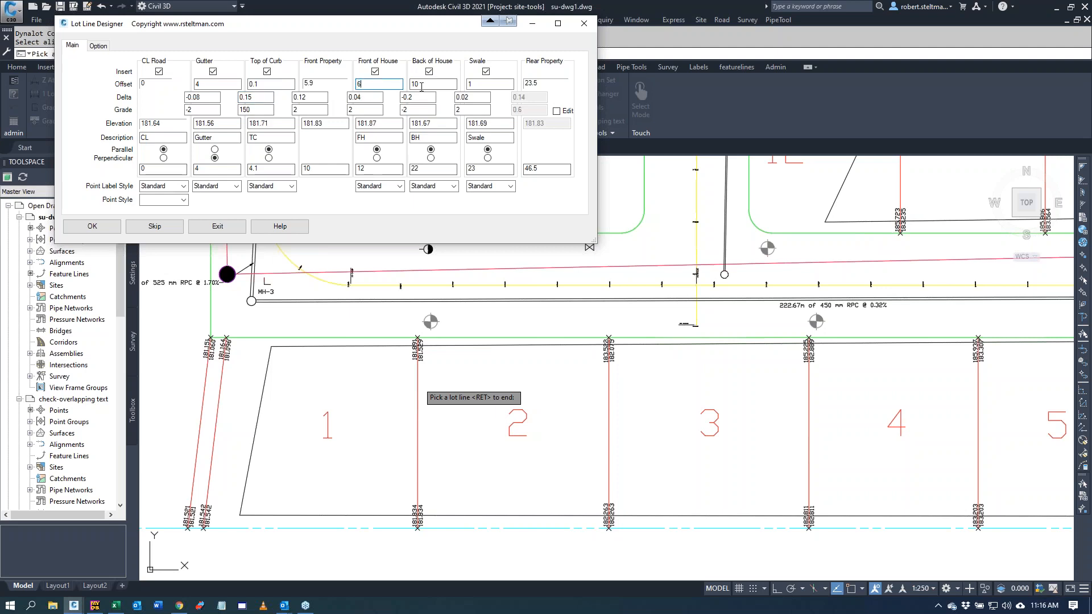
Step: Set the front of house offset to 6 and the back of house offset to 25
type("6")
key("Tab")
left_click(431, 84)
double_click(413, 84)
key("Tab")
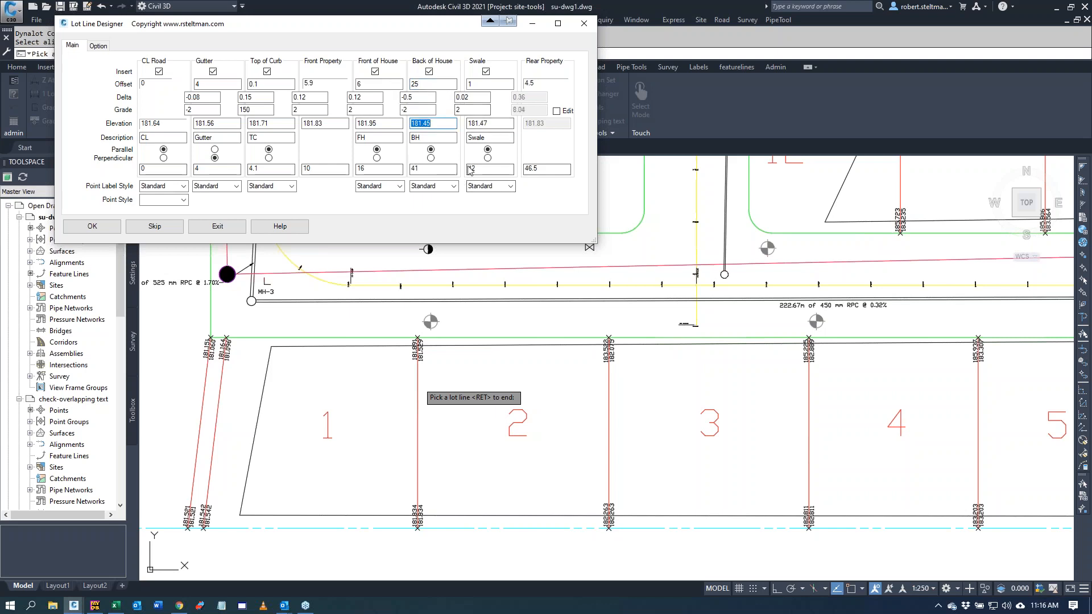
Step: Set the swale offset to 3 and create the points along the lot line between lots 1 and 2
left_click(487, 83)
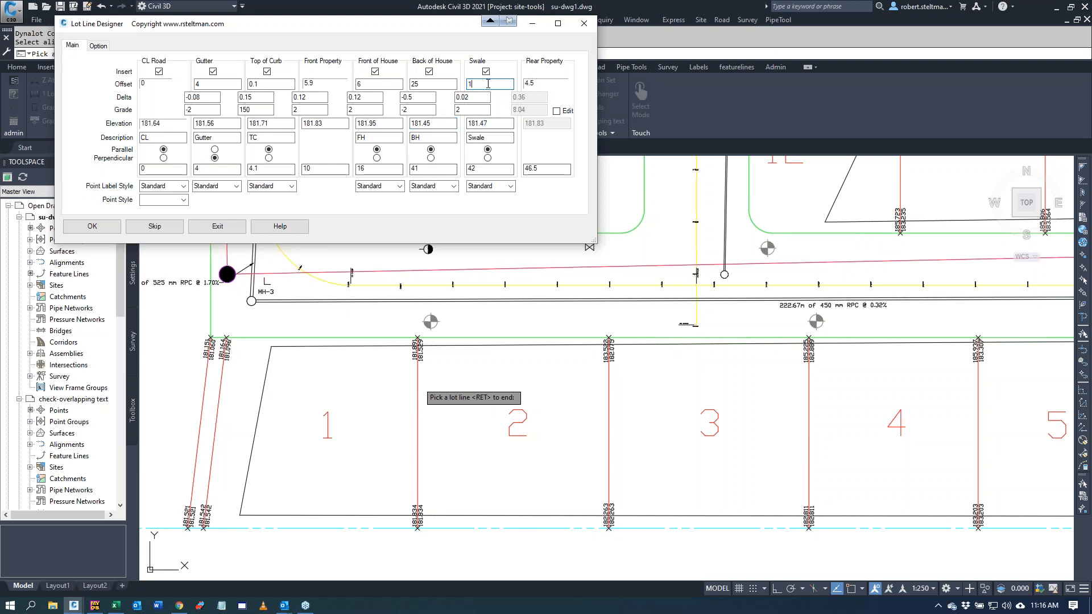
type("3")
key("Tab")
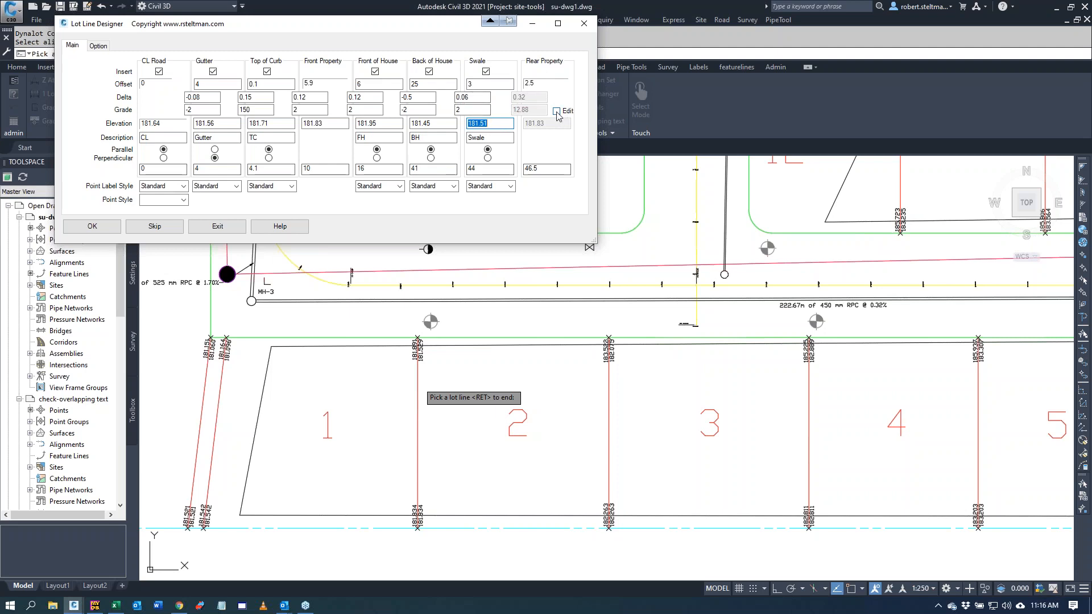
left_click(91, 226)
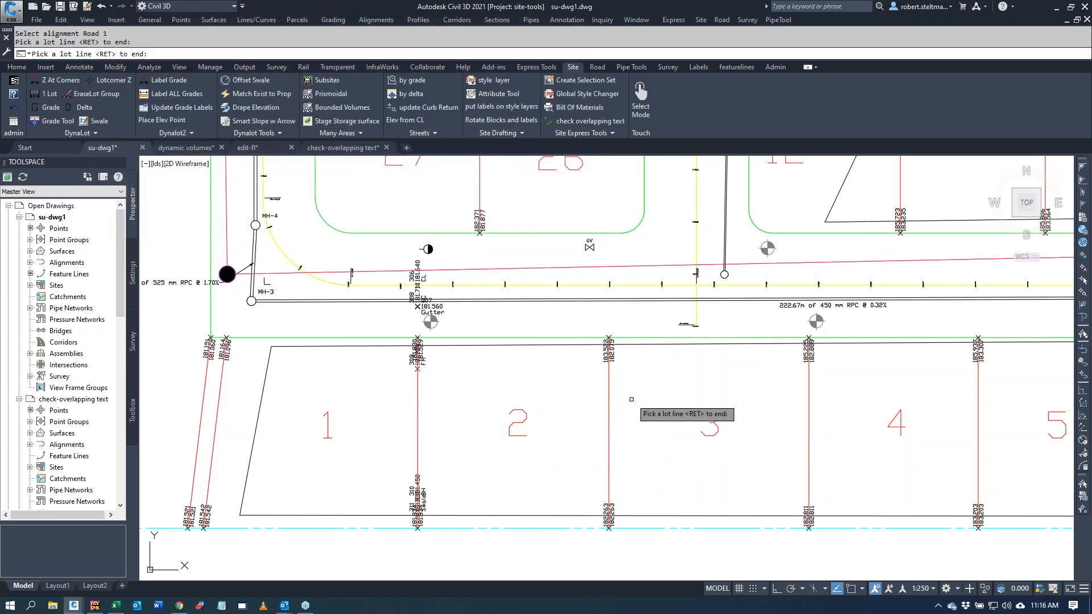
Step: Exit the lot line design for lots 2 and 3 without creating points, and undo the points between lots 1 and 2
left_click(609, 378)
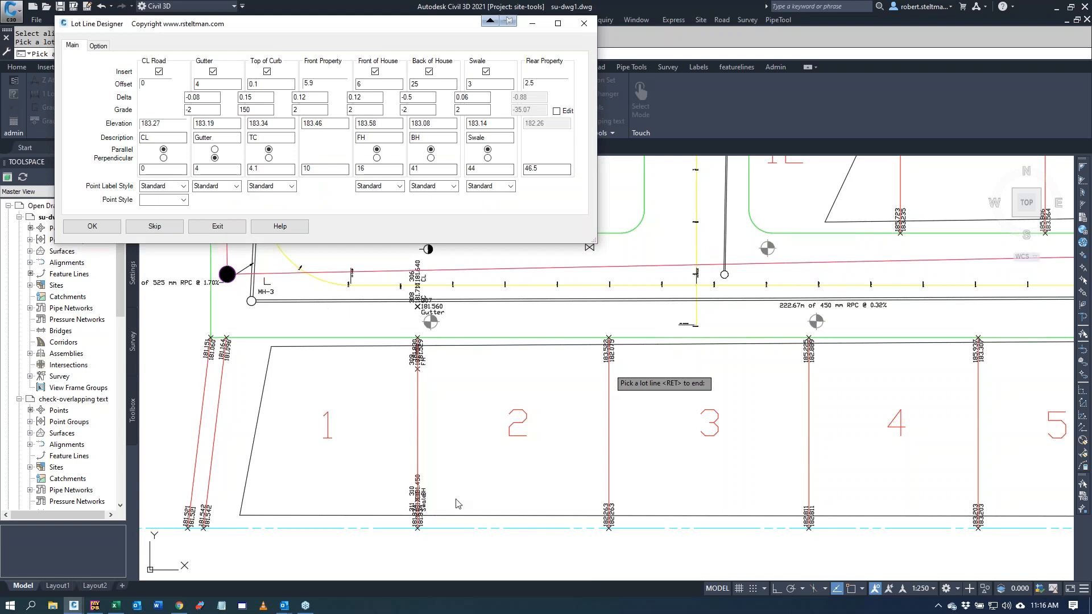
left_click(585, 24)
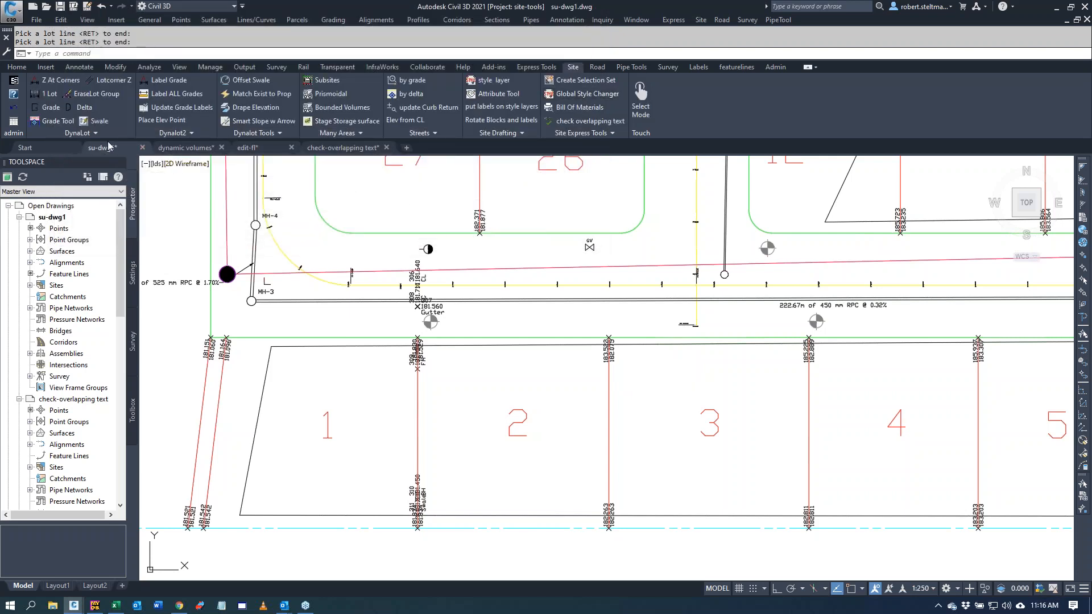
left_click(19, 111)
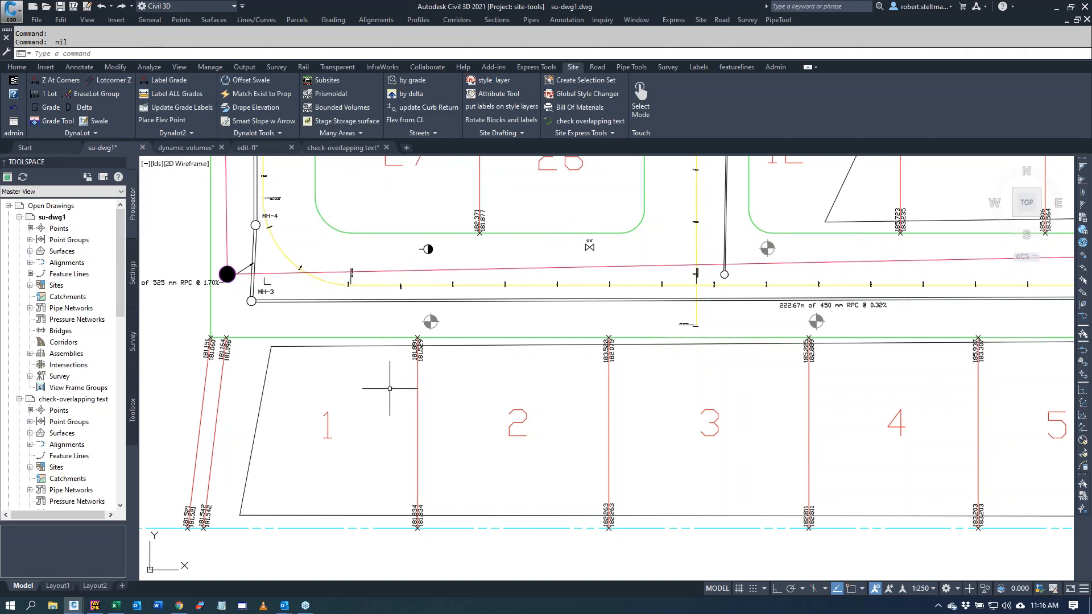
Step: Start grading lot 2 using the front blocks on the 1–2 (low) and 2–3 (high) lot lines and the back block on the 2–3 line
left_click(59, 107)
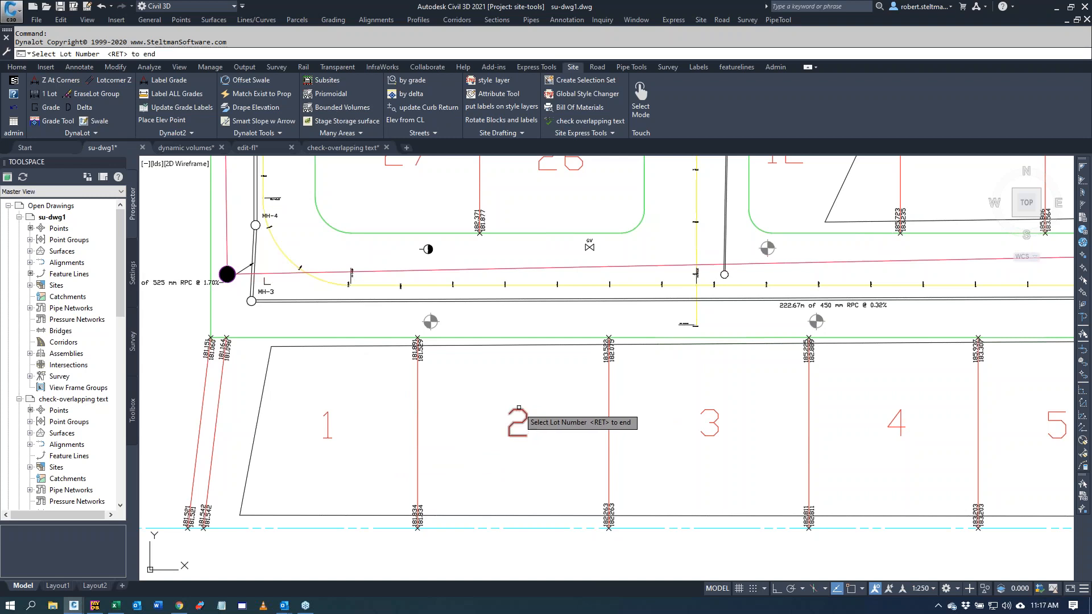
left_click(519, 408)
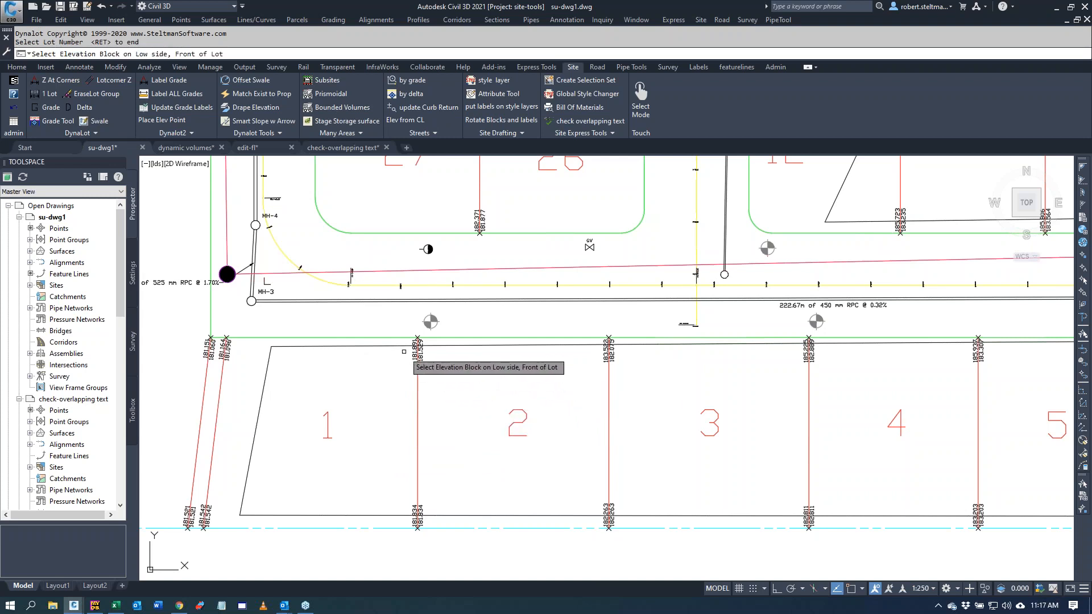
left_click(417, 350)
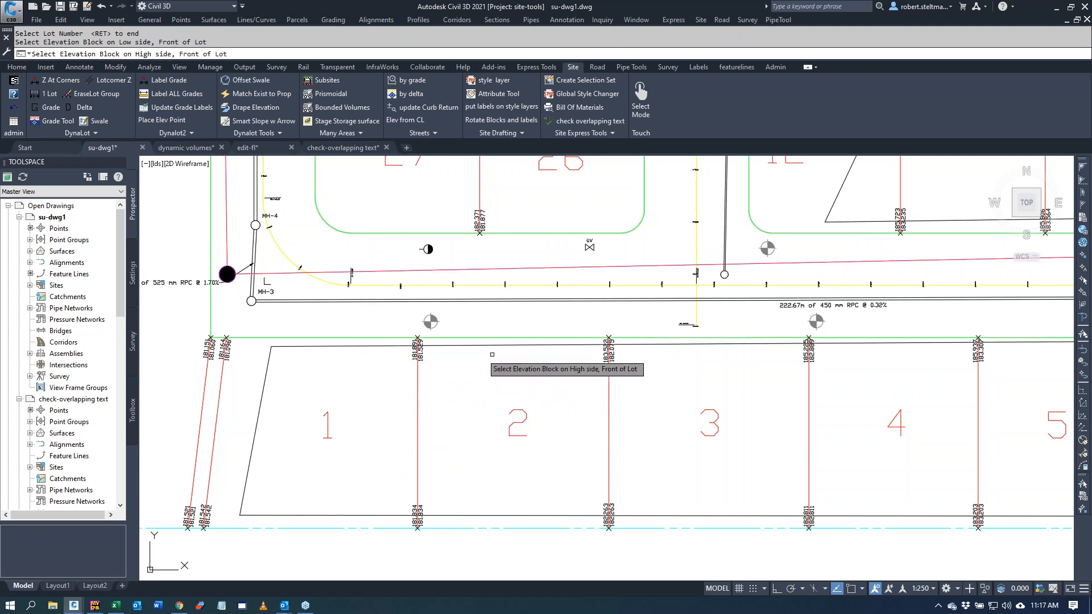
left_click(607, 350)
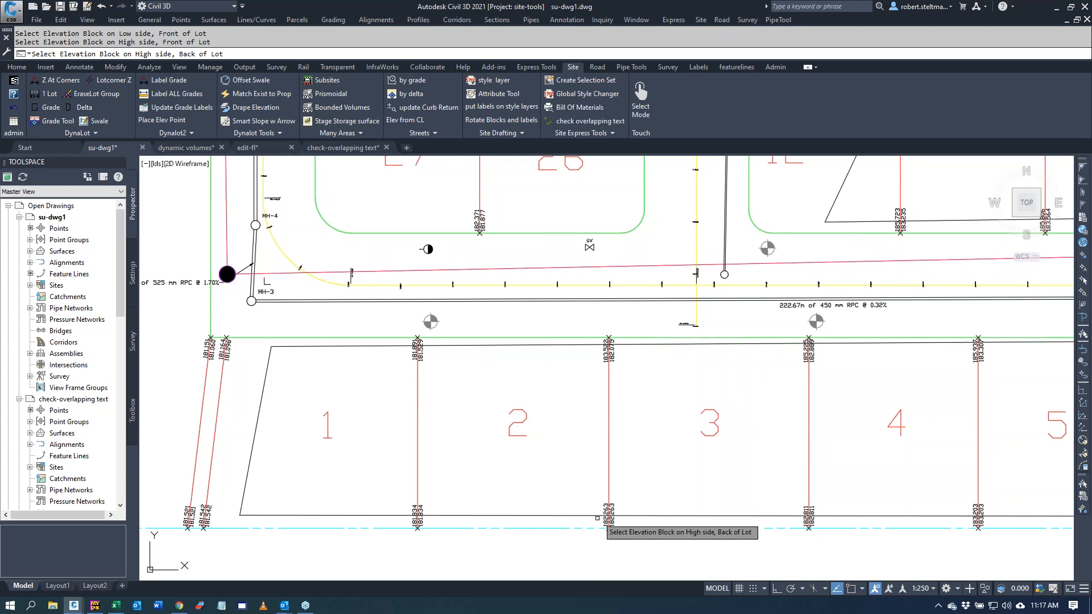
left_click(609, 515)
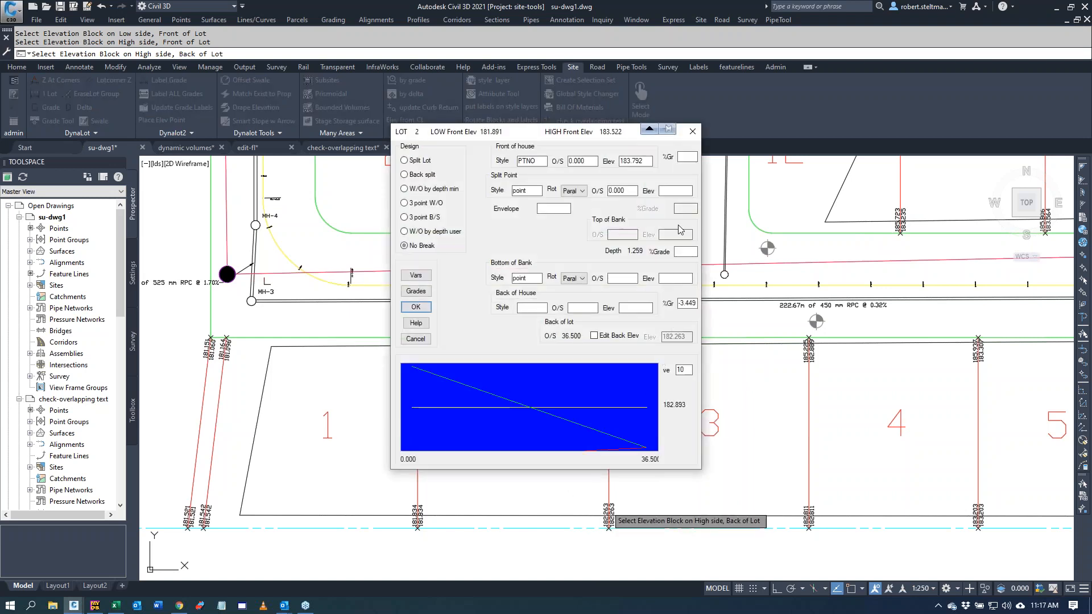
left_click_drag(520, 134, 215, 123)
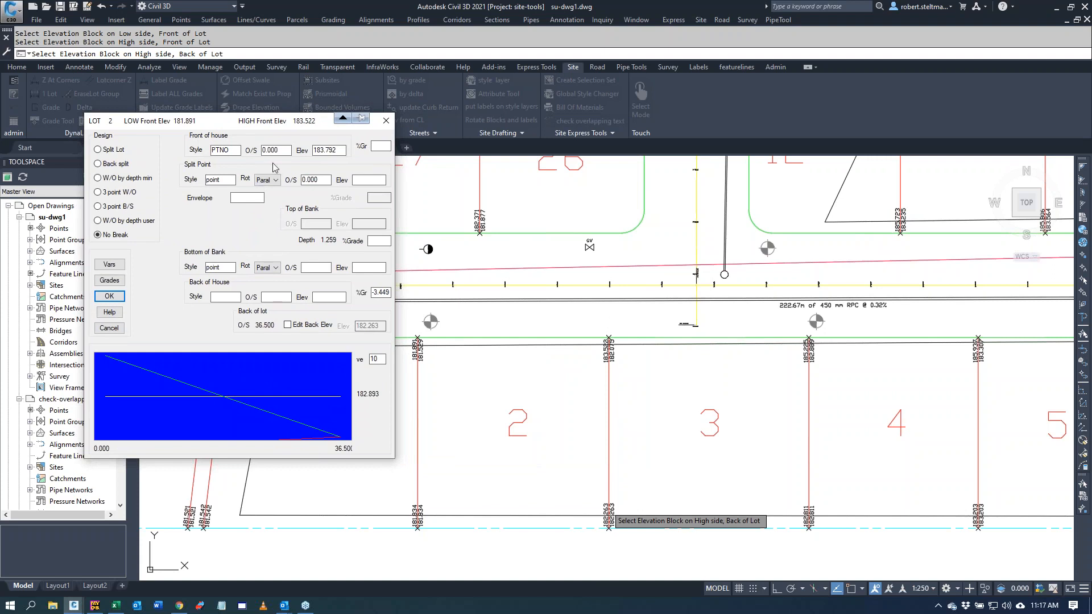
left_click_drag(212, 120, 426, 103)
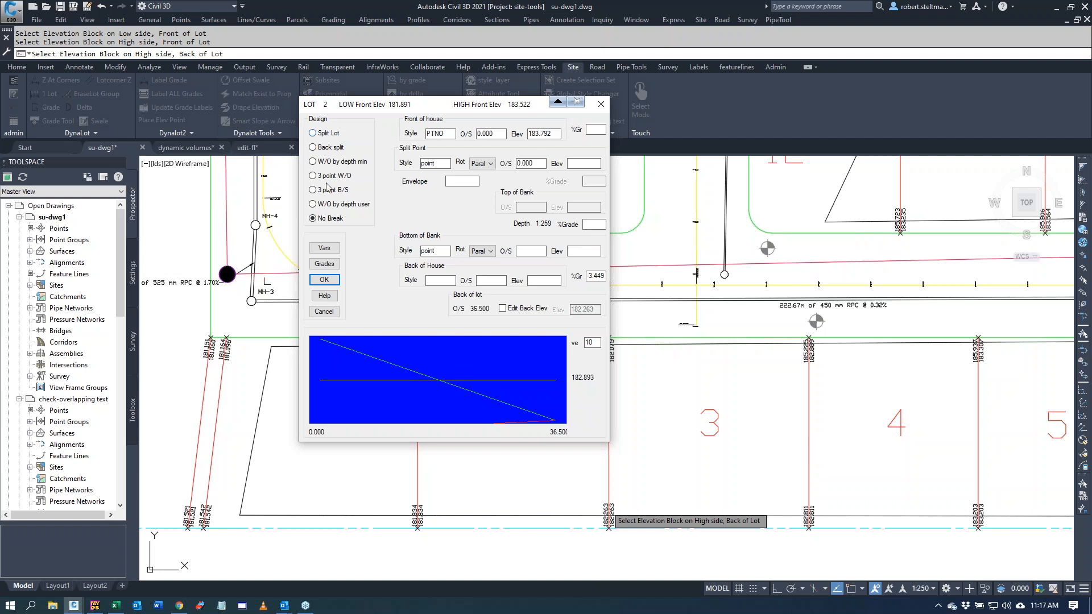
Step: In the grading options, change the bank grade and set the front of house and split point offsets to 6
left_click(324, 248)
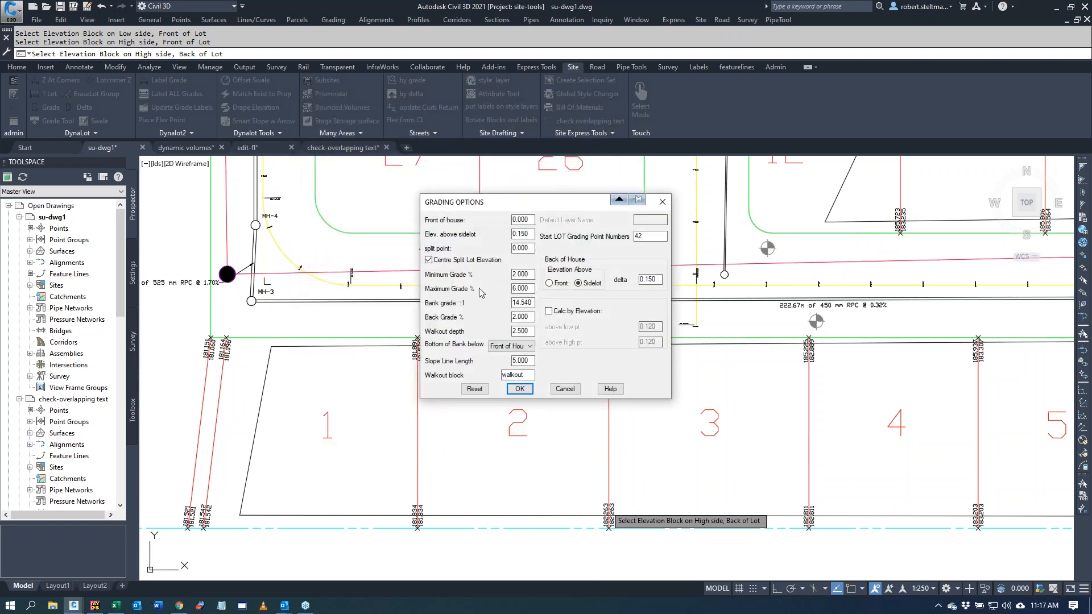
left_click_drag(533, 303, 486, 301)
type("-")
type("6")
double_click(532, 220)
type("6")
double_click(530, 361)
left_click(516, 390)
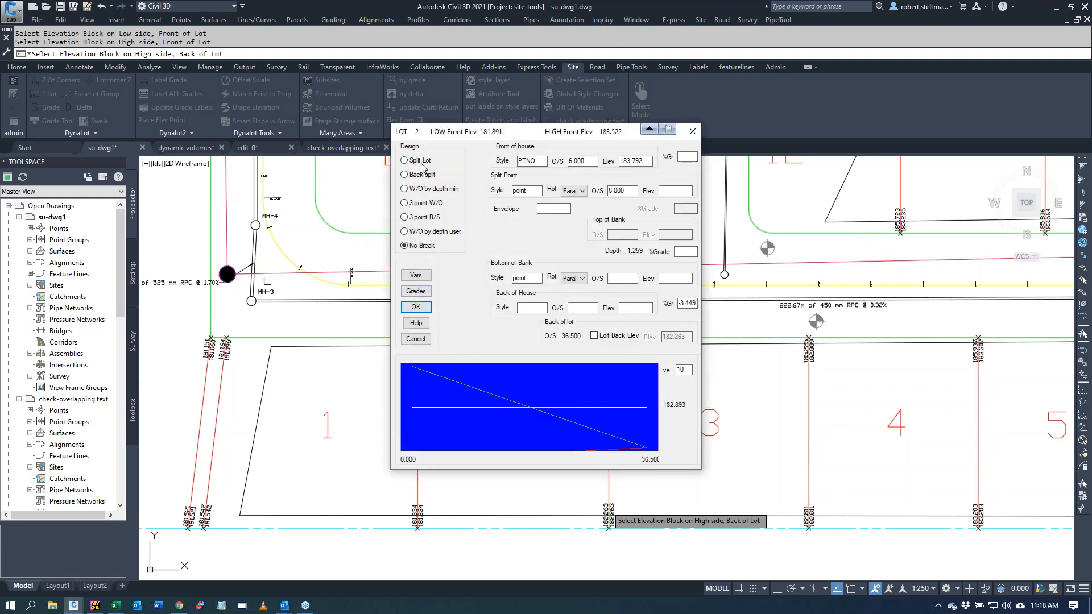
Step: Preview the Split Lot design for lot 2 and set the profile preview's vertical exaggeration to 2
left_click(422, 165)
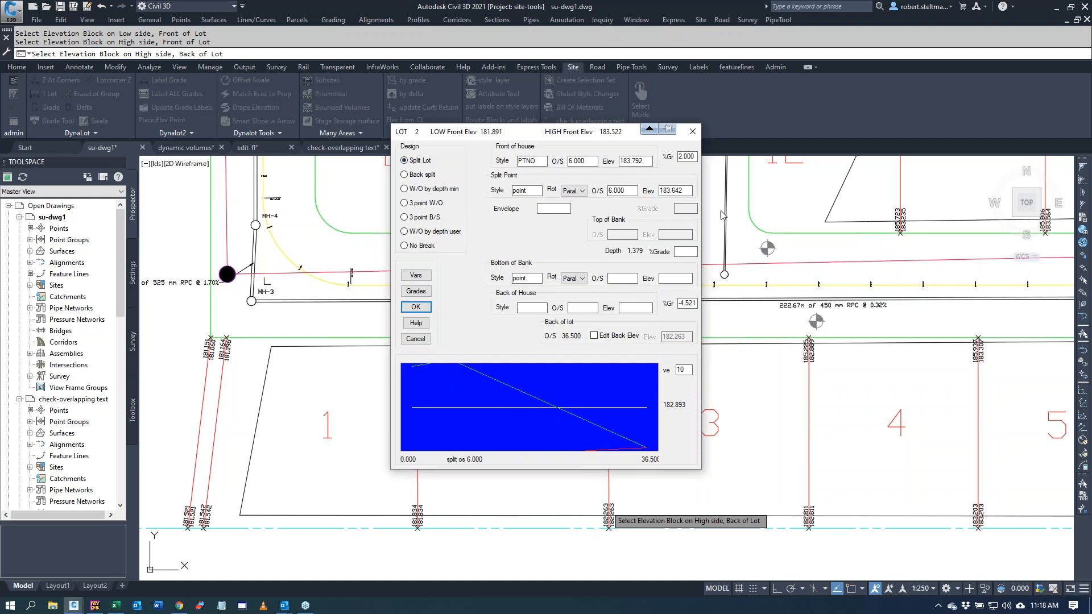
double_click(680, 369)
type("2")
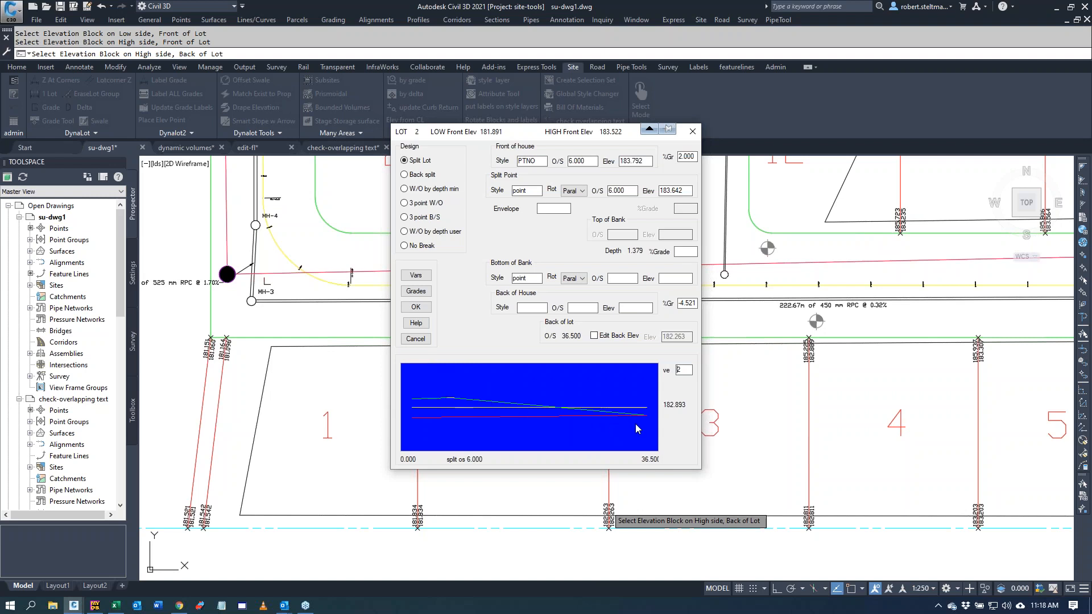
Step: Change lot 2 to the Back split design and create its grading
left_click(414, 176)
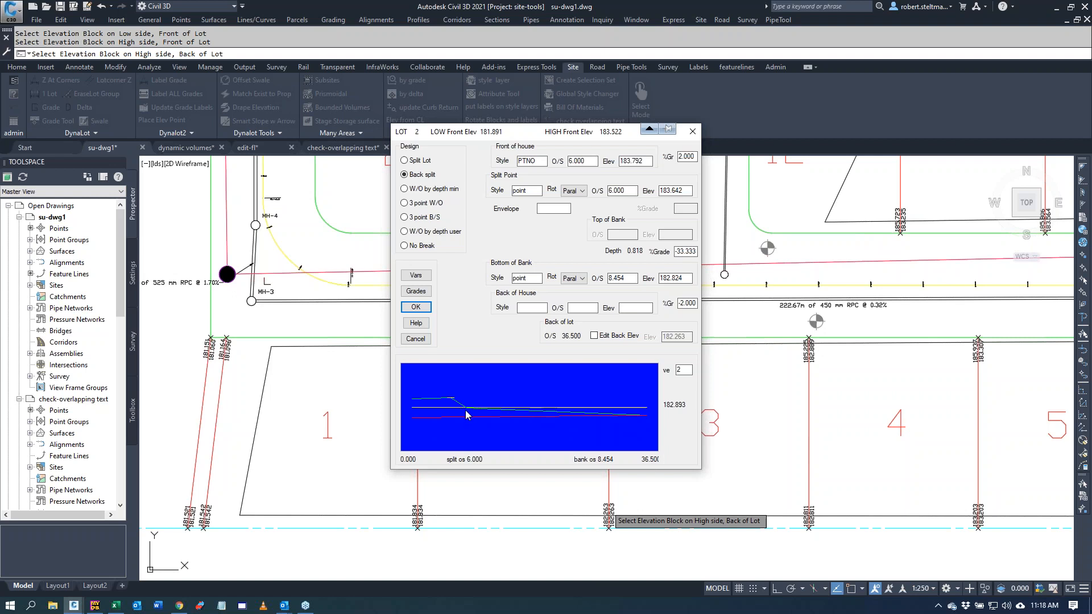
left_click(416, 307)
left_click(416, 308)
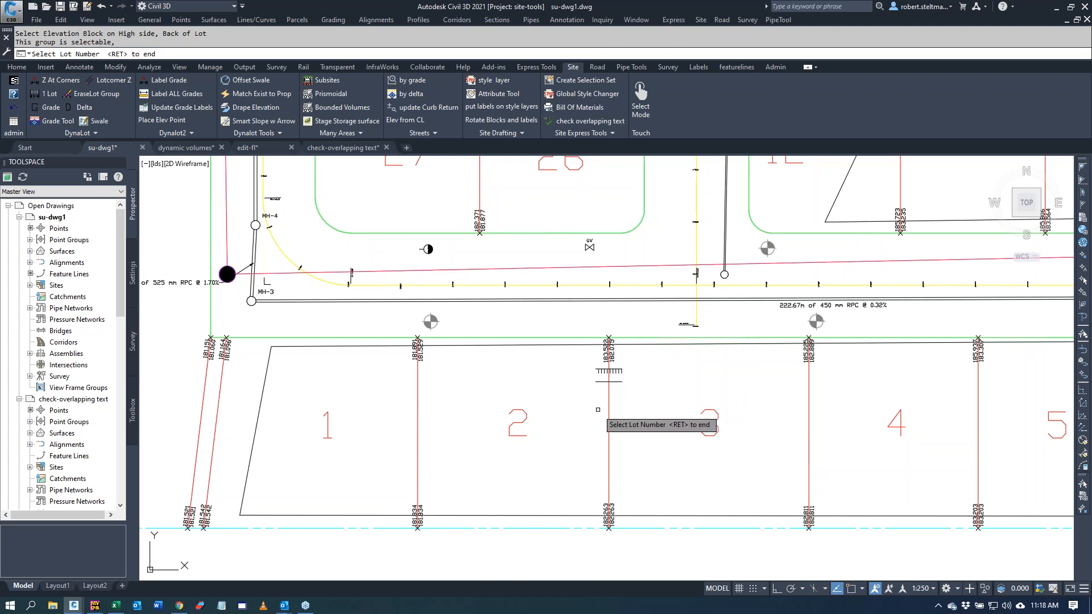
Step: Grade lot 3 from its low and high front blocks and high-side back block, using the W/O by depth min design
left_click(713, 410)
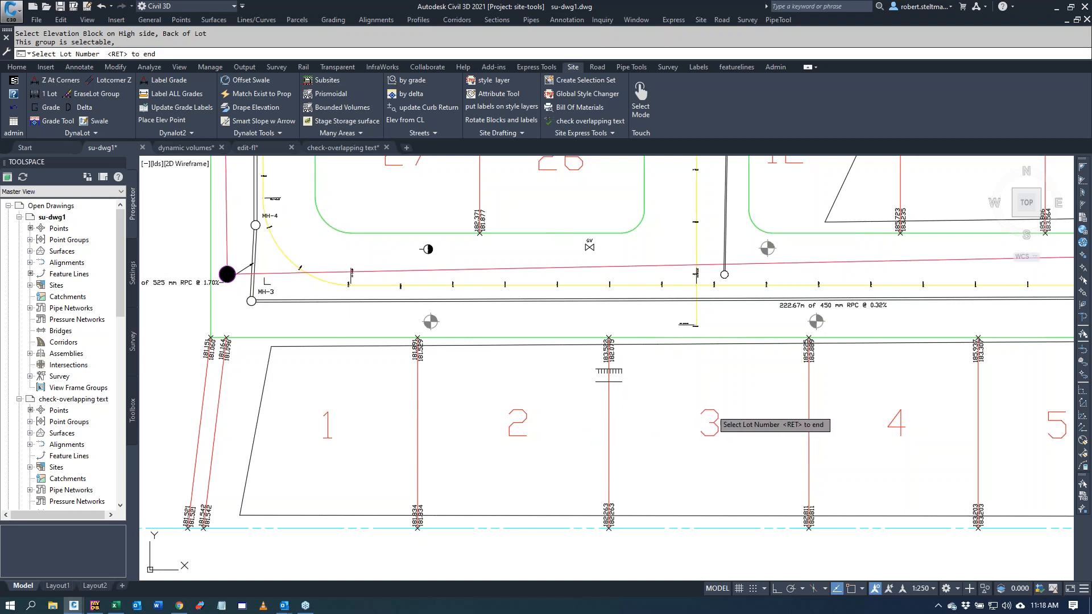
left_click(609, 356)
left_click(809, 354)
left_click(808, 515)
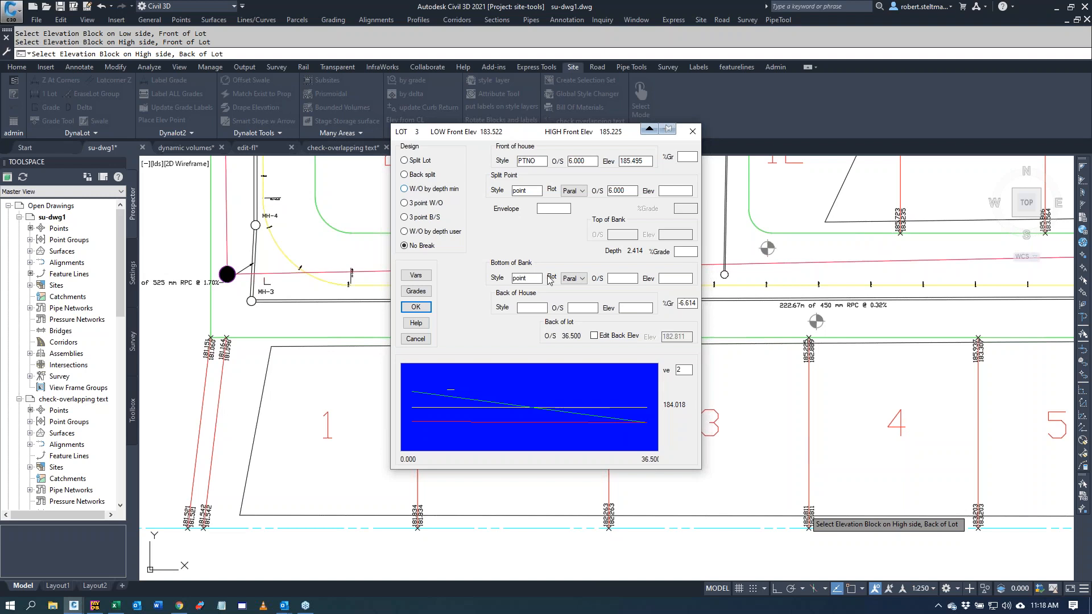
left_click(406, 190)
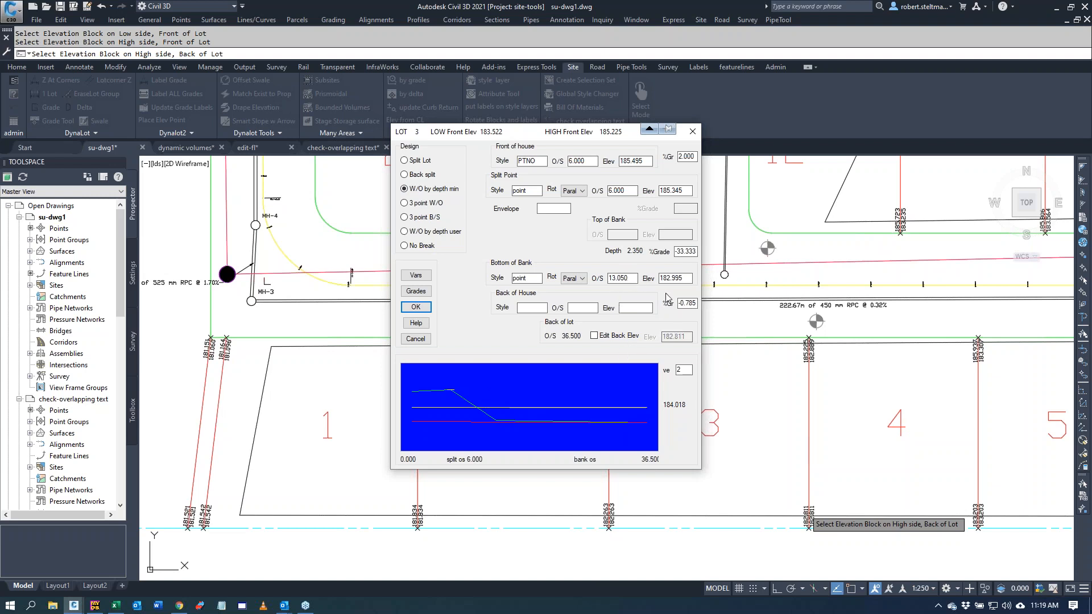
Step: Allow editing of lot 3's back elevation, set the back grade to -2 and the back of house offset to 25 with style PTNO, and create the grading
left_click(595, 337)
double_click(692, 303)
type("-2")
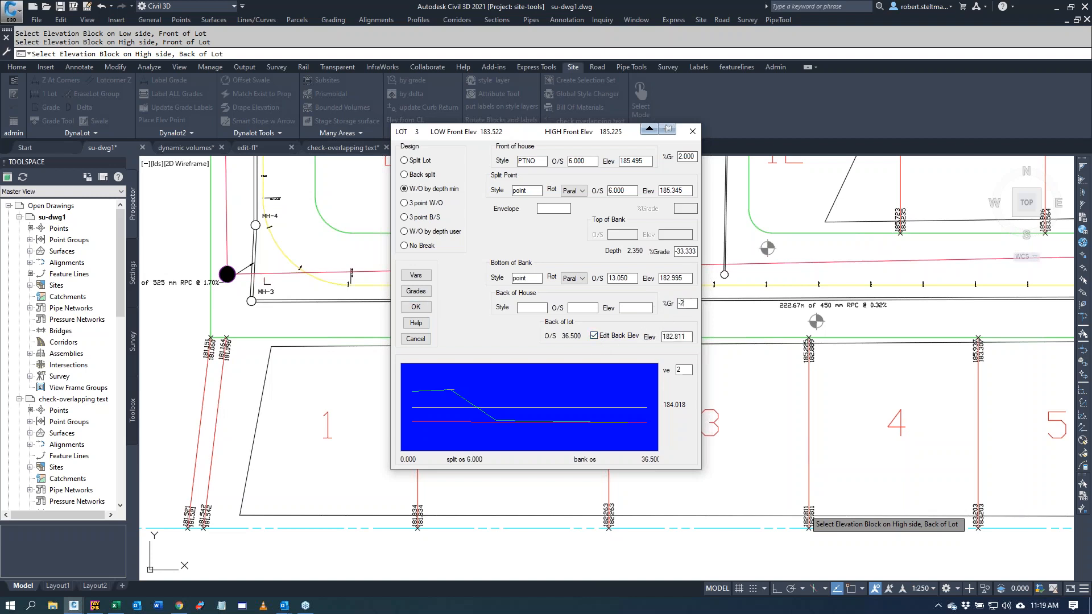
key("Tab")
key("Tab")
left_click(586, 308)
key("Tab")
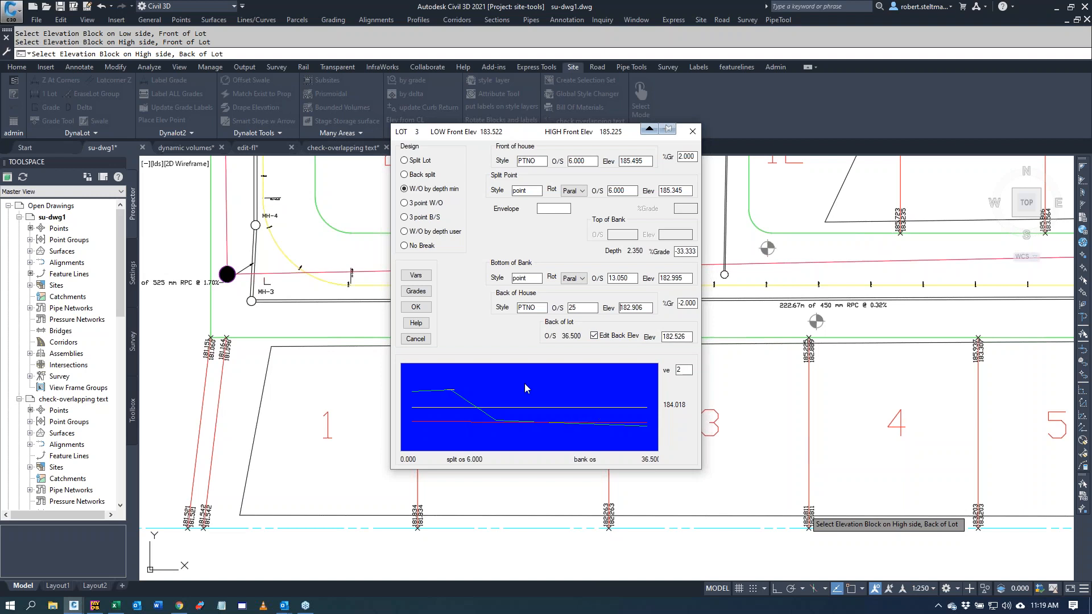
left_click(420, 307)
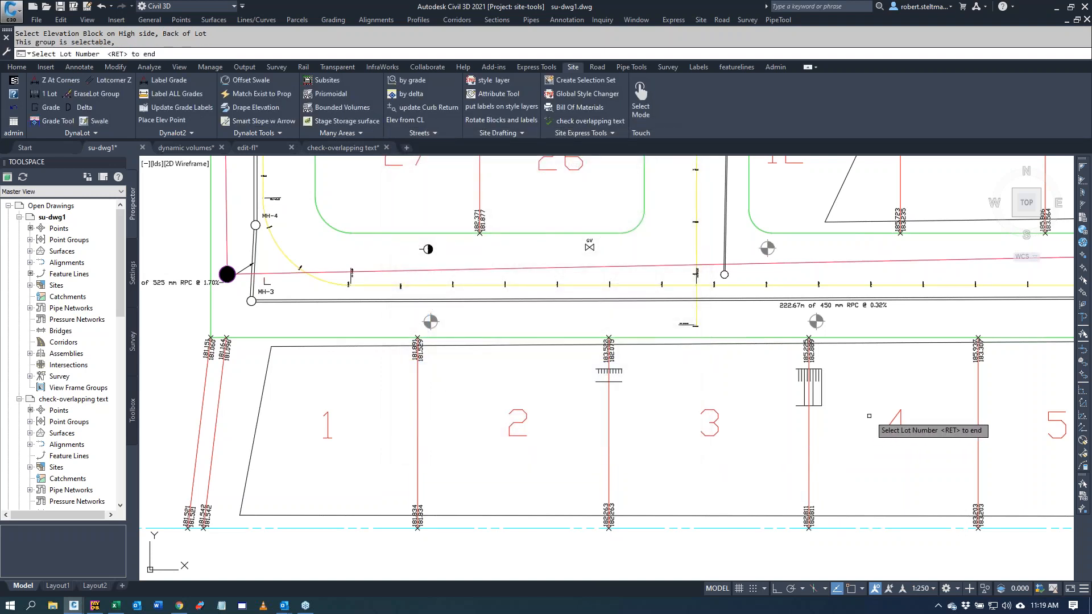
Step: Start grading lot 4 from its low and high front blocks and high-side back block, with the W/O by depth min design
left_click(896, 418)
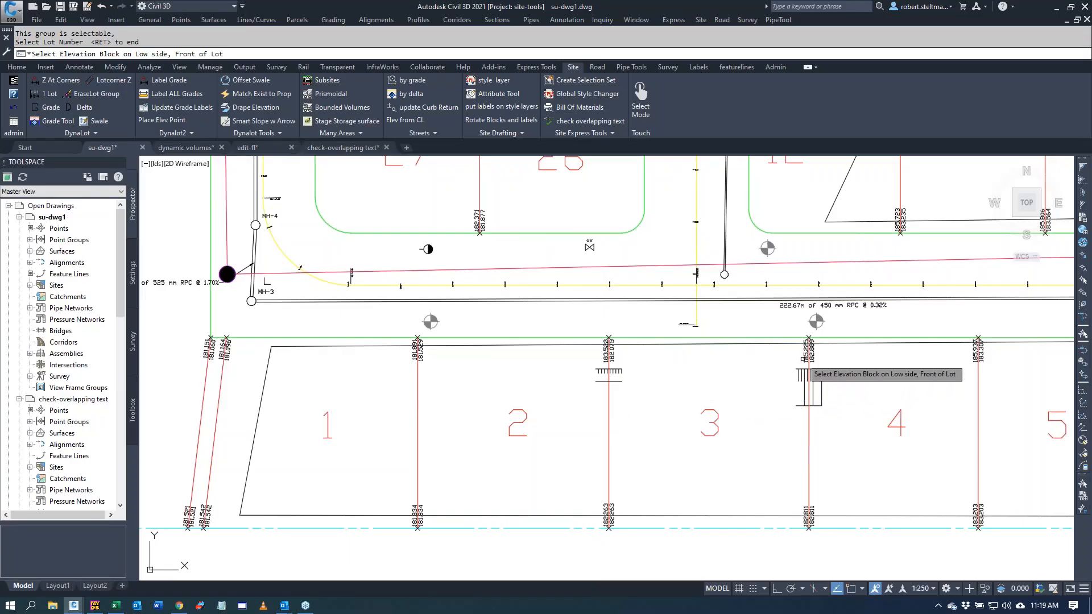
left_click(803, 357)
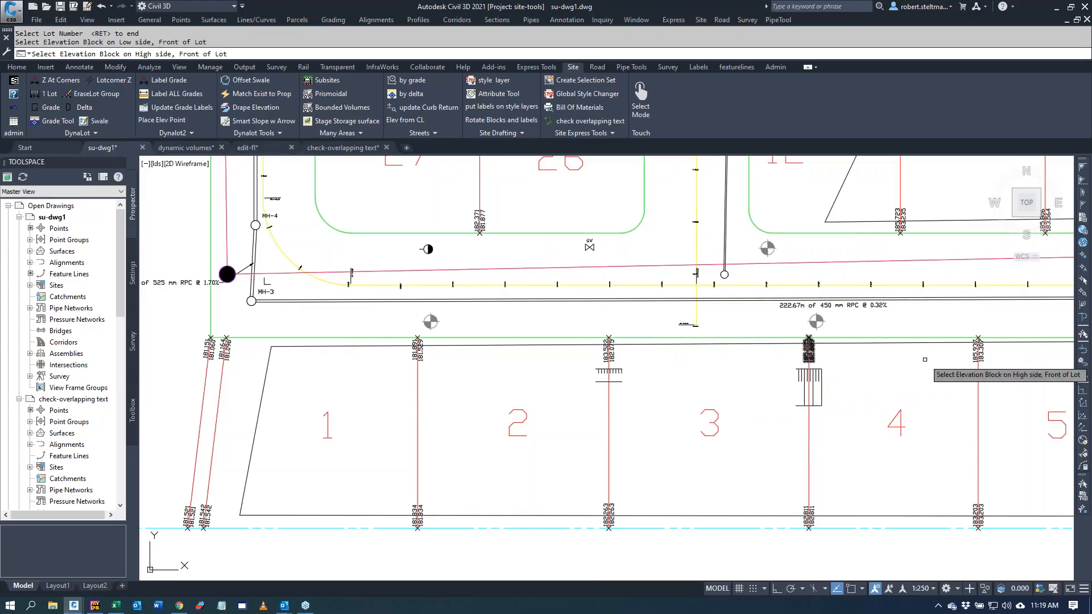
left_click(979, 350)
left_click(979, 509)
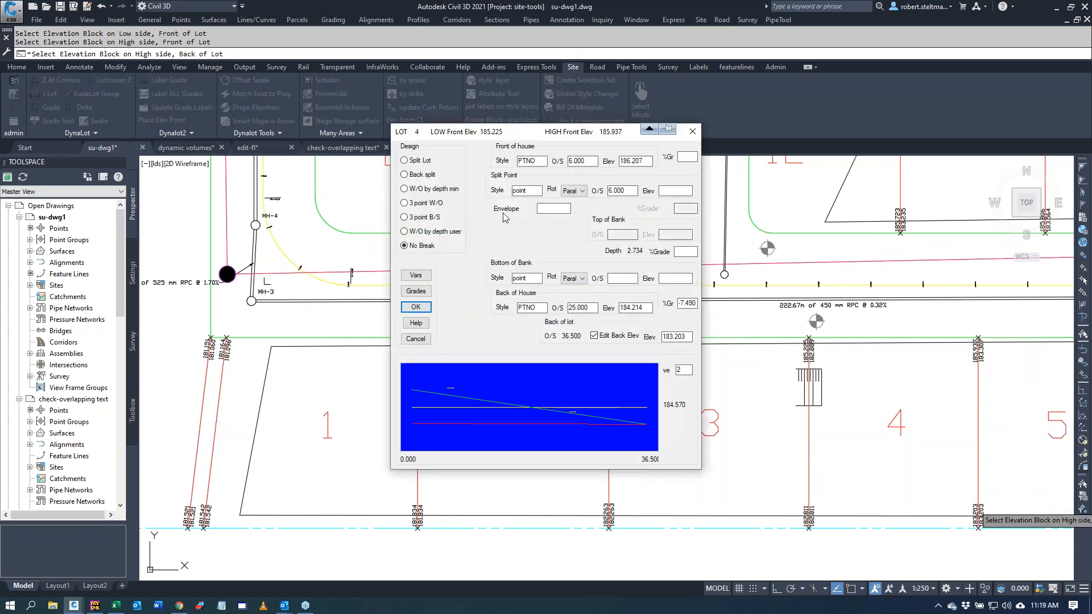
left_click(417, 193)
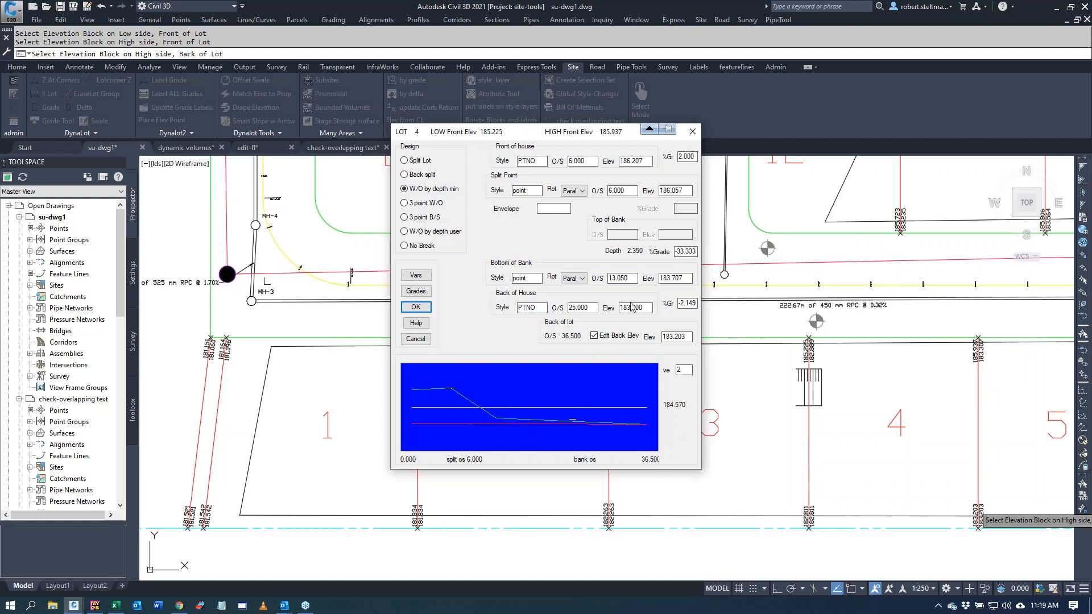
Step: Set lot 4's bottom of bank offset to 25 and switch its design to 3 point W/O
left_click_drag(636, 278, 608, 278)
type("25")
left_click(421, 206)
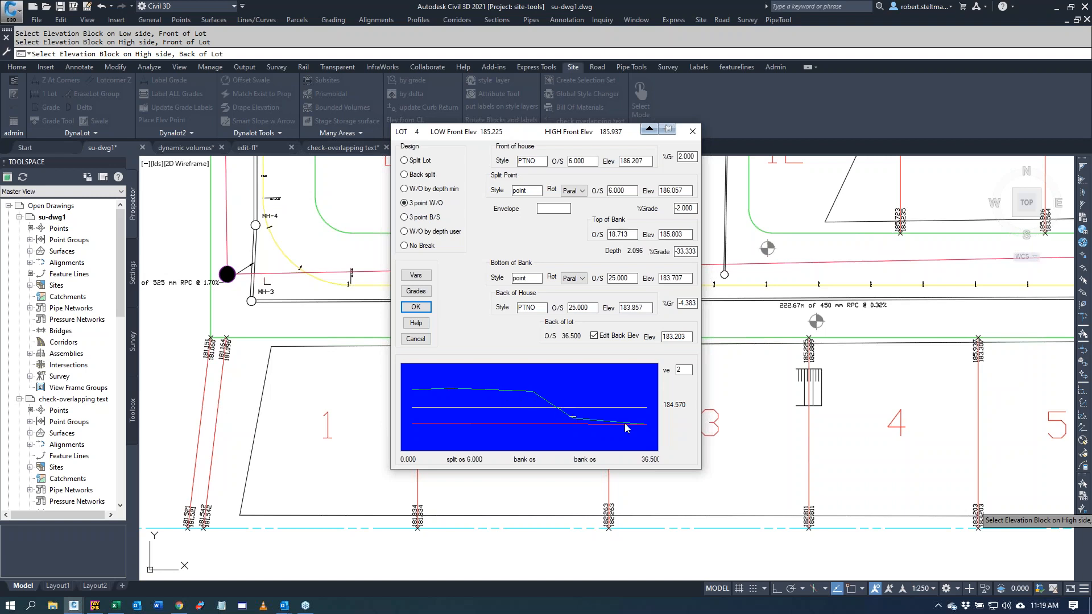
Step: Set lot 4's back grade to -2, create its grading and end the lot grading command
double_click(697, 303)
type("-2")
key("Tab")
left_click(417, 307)
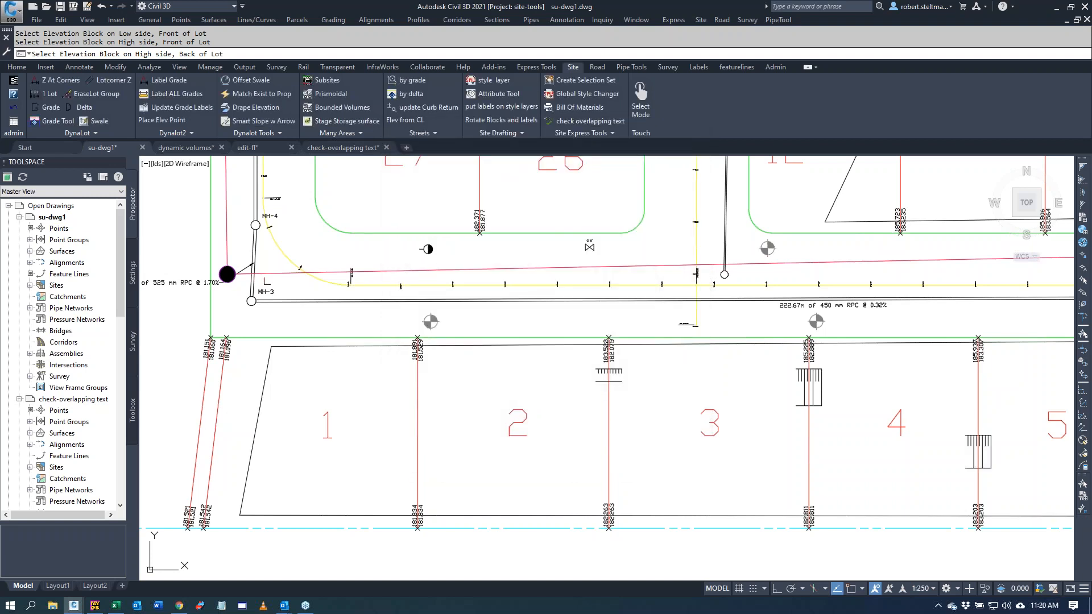
left_click(421, 306)
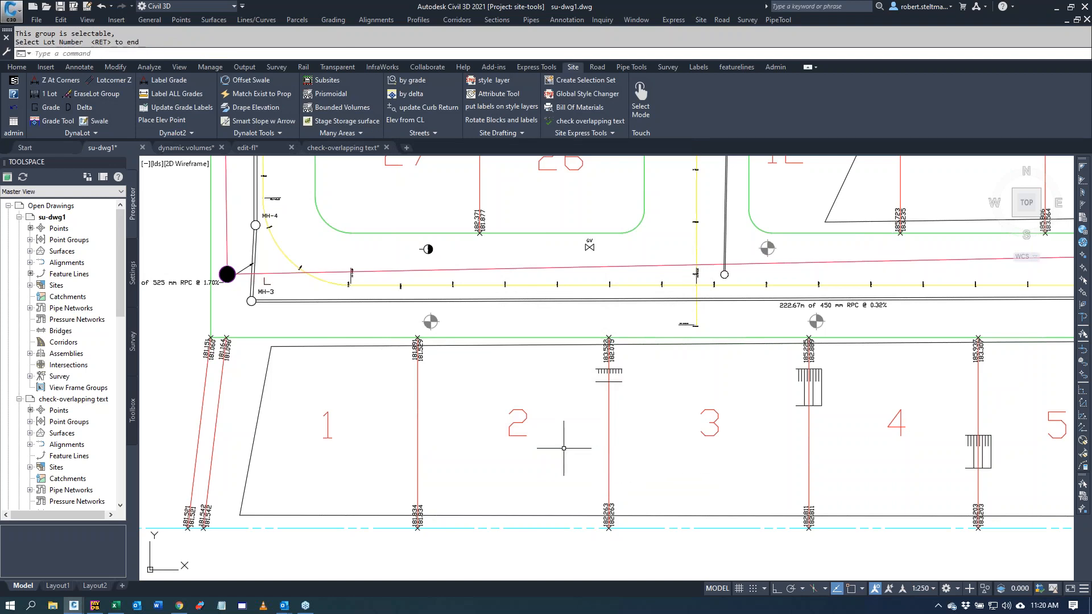
Step: Check the grade with the Grade Tool from elevation point 302 behind lot 9 to the rear block between lots 8 and 9
scroll(537, 454, "down", 4)
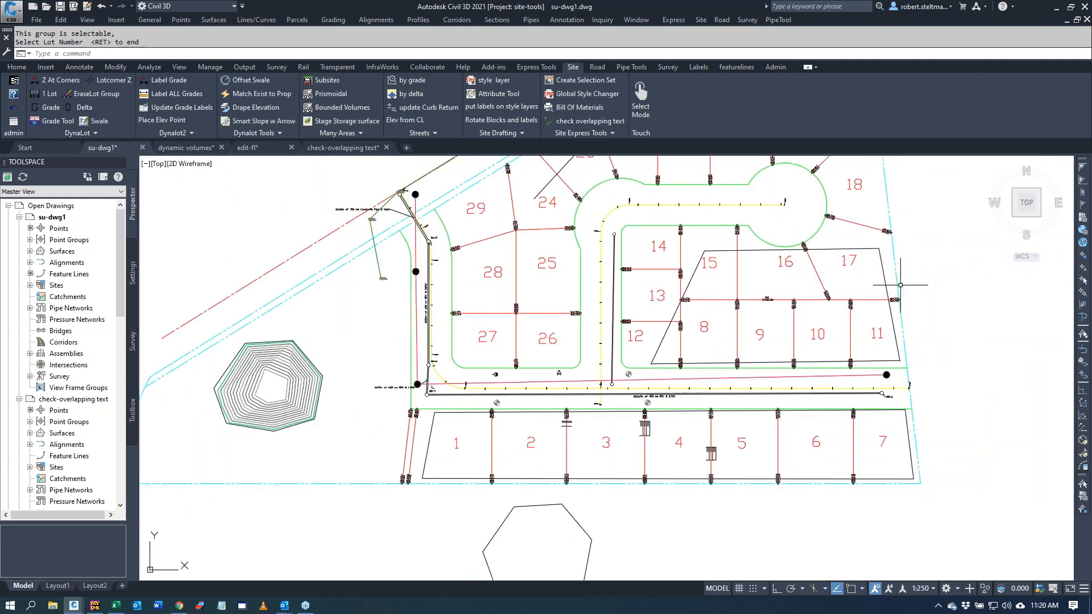
scroll(899, 286, "up", 4)
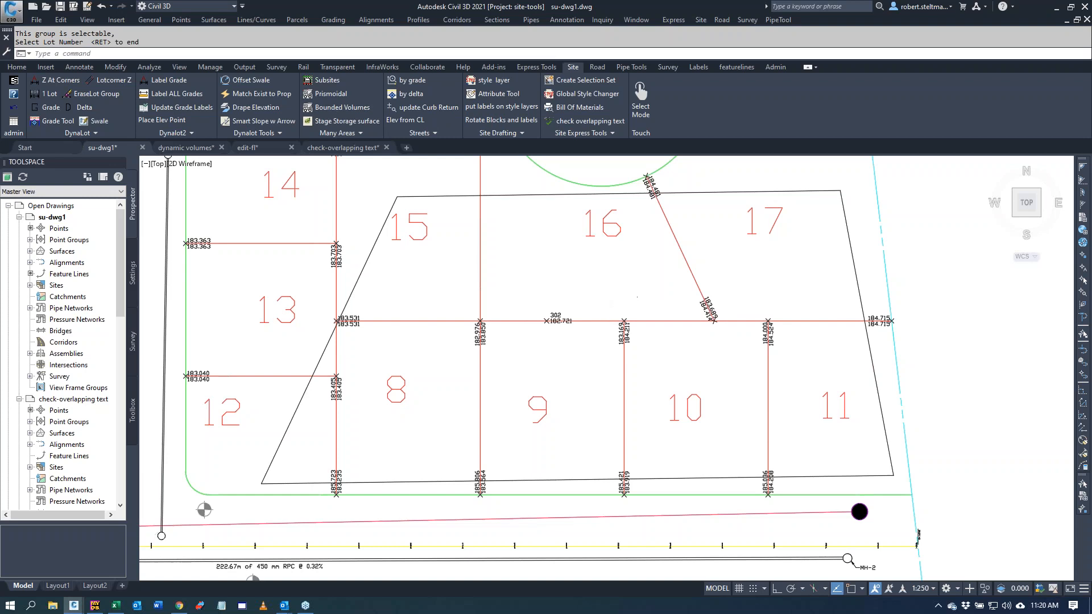
scroll(606, 298, "down", 2)
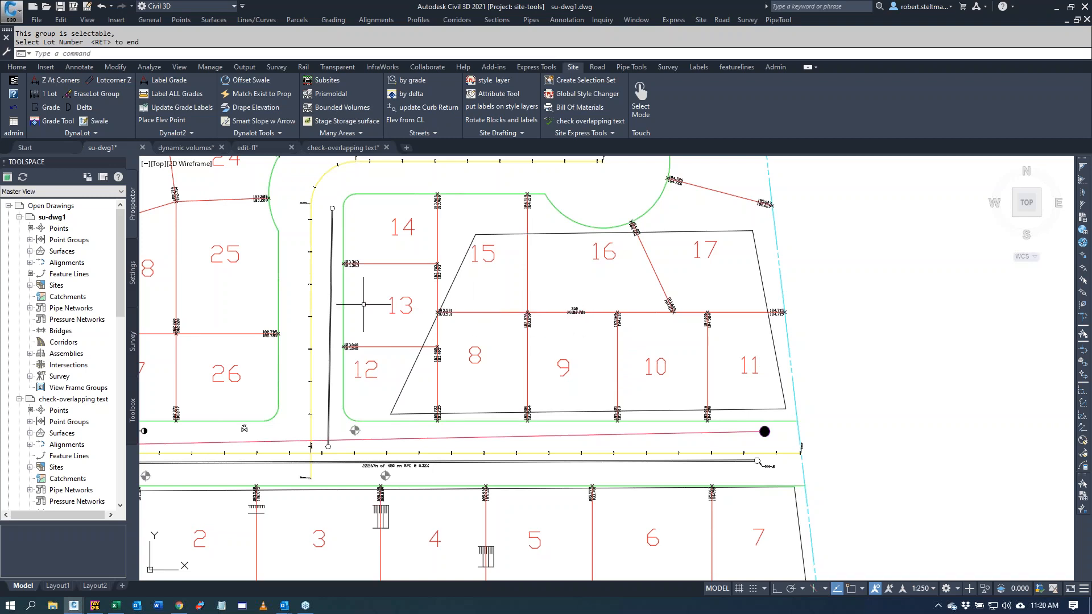
left_click(44, 121)
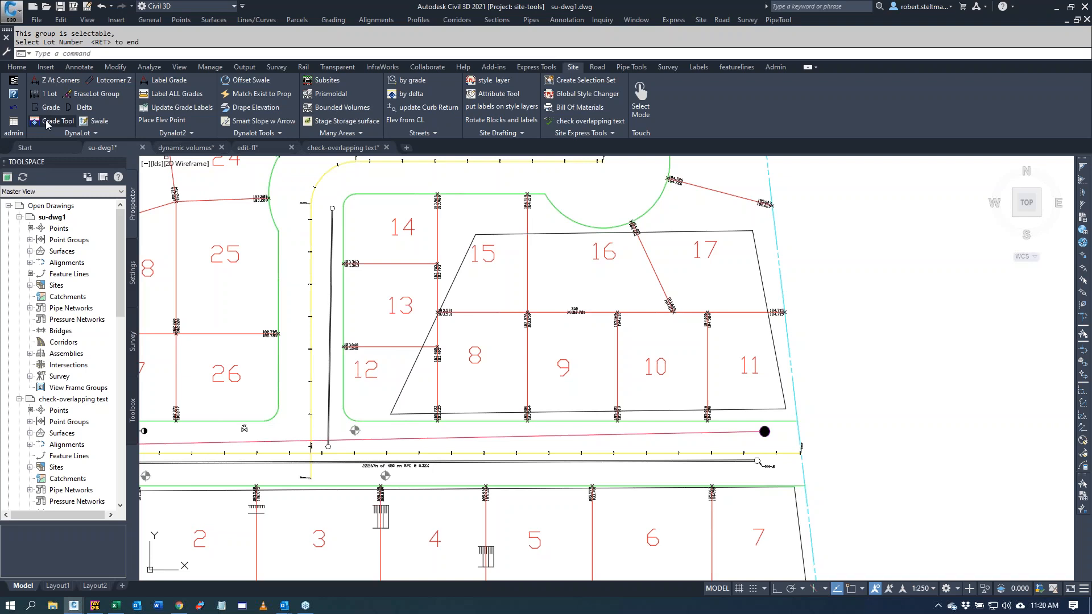
left_click(576, 311)
left_click(527, 320)
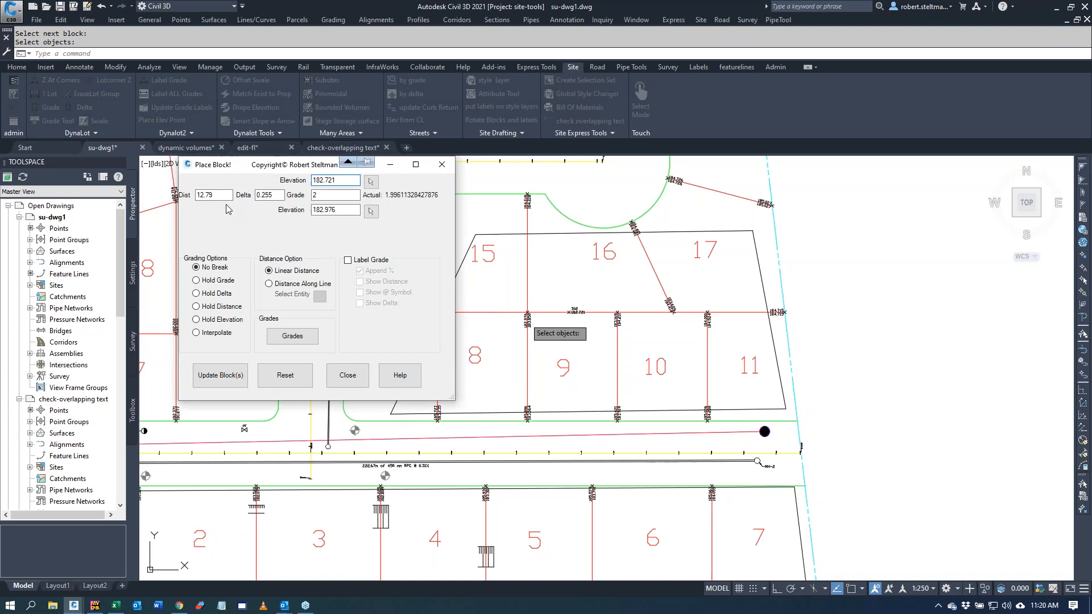
Step: Hold the 2% grade and calculate the elevation for the front block between lots 15 and 16
left_click(336, 196)
left_click(197, 280)
left_click(370, 211)
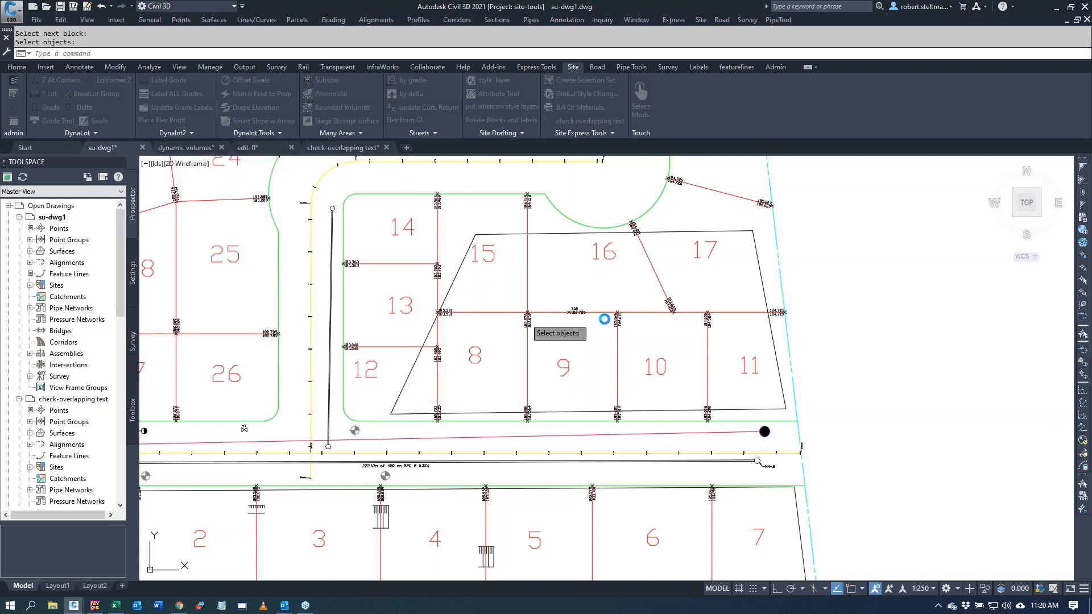
left_click(527, 201)
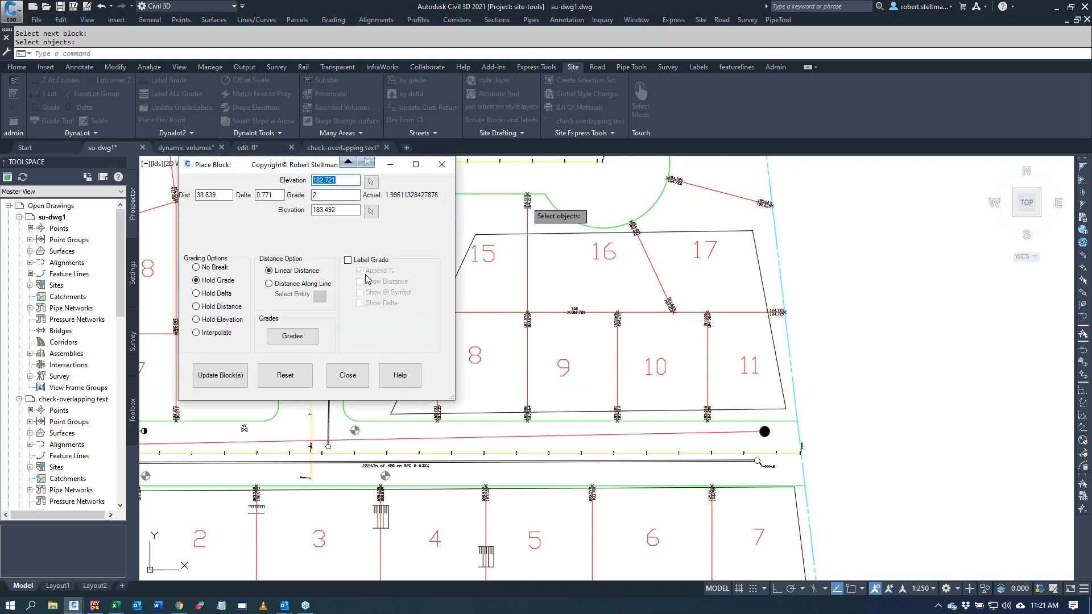
Step: Turn on grade labels without the percent sign and calculate the 2% elevation for the front block between lots 16 and 17
left_click(348, 260)
left_click(360, 272)
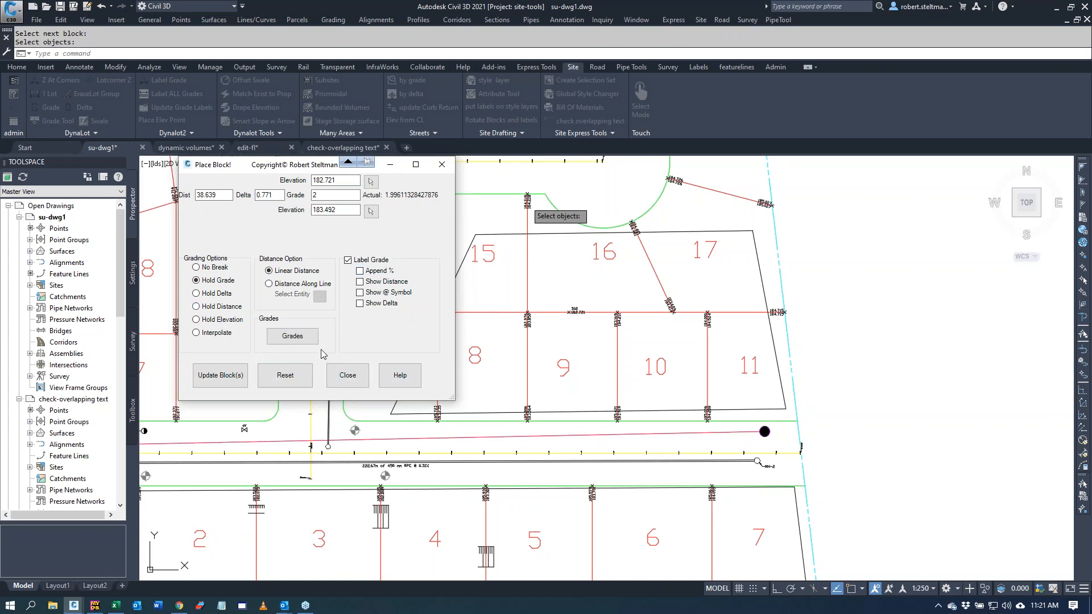
left_click(370, 211)
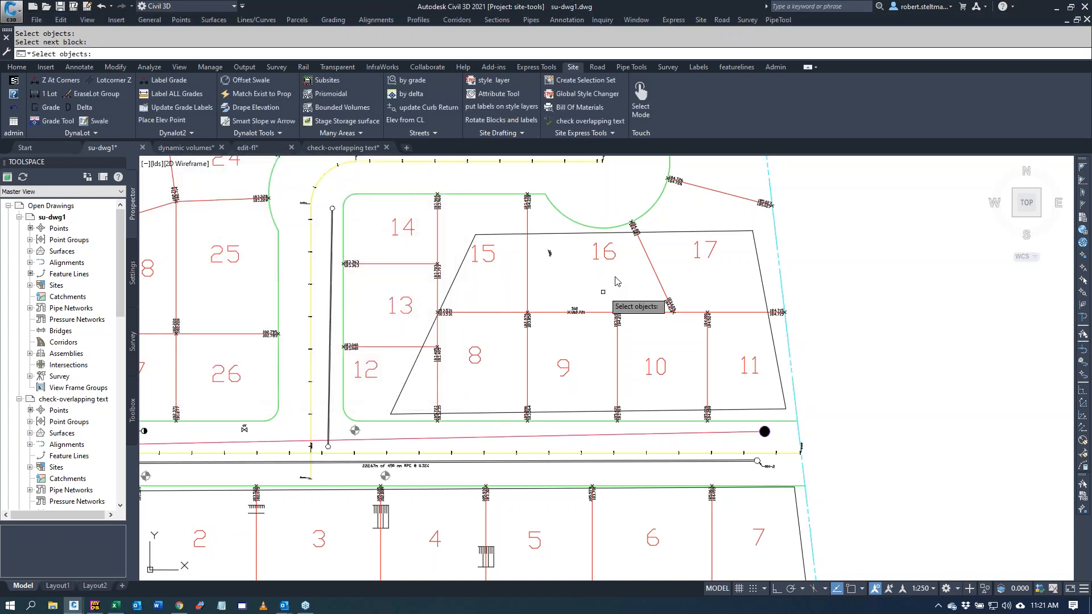
left_click(636, 228)
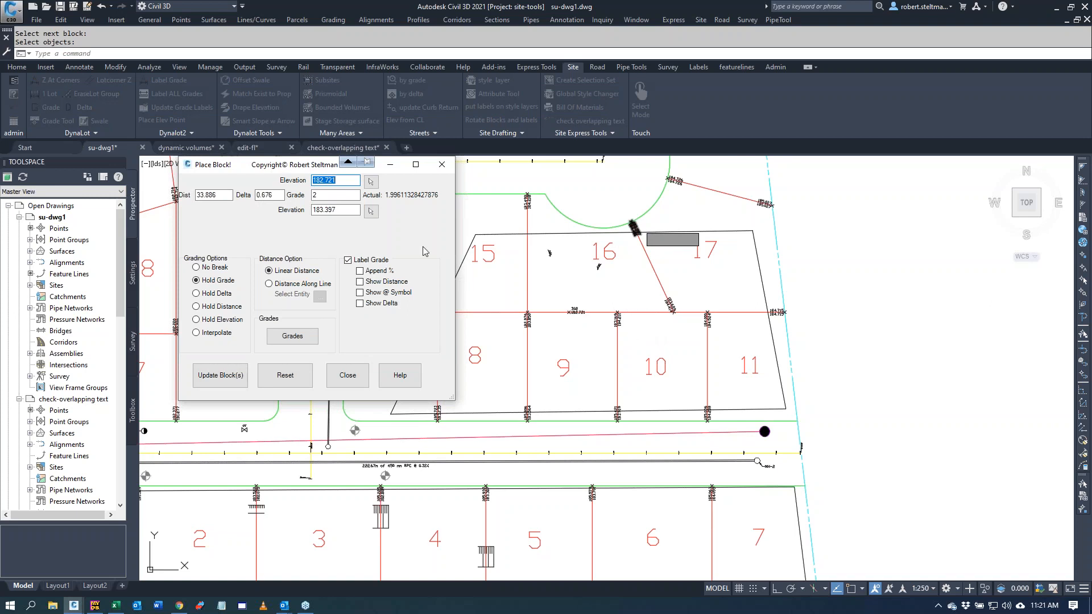
Step: Calculate the 2% elevation for the front block between lots 8 and 9 and close the Grade Tool
left_click(371, 211)
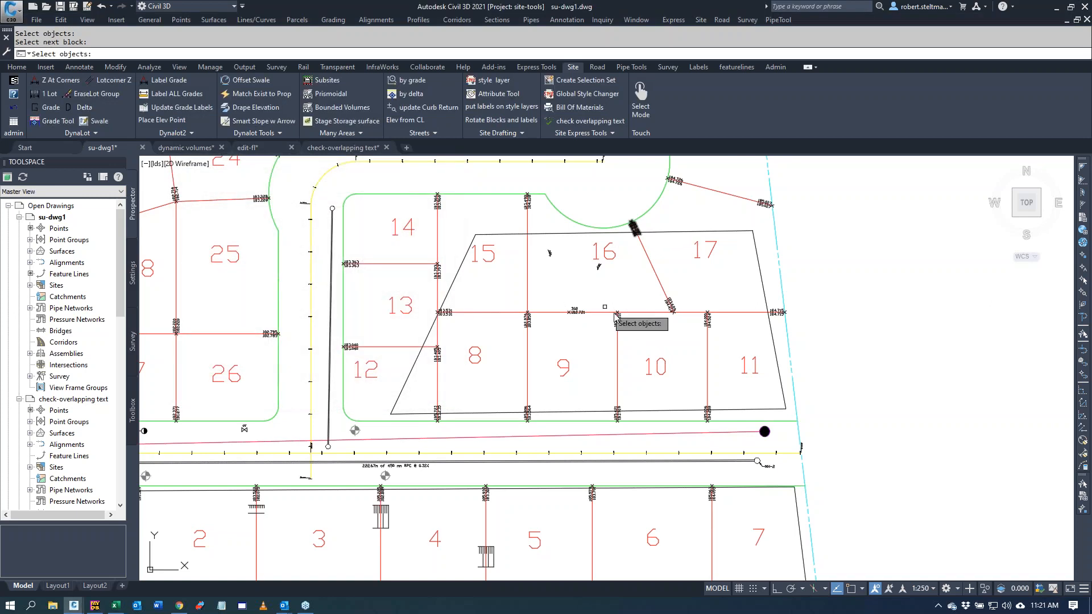
left_click(527, 413)
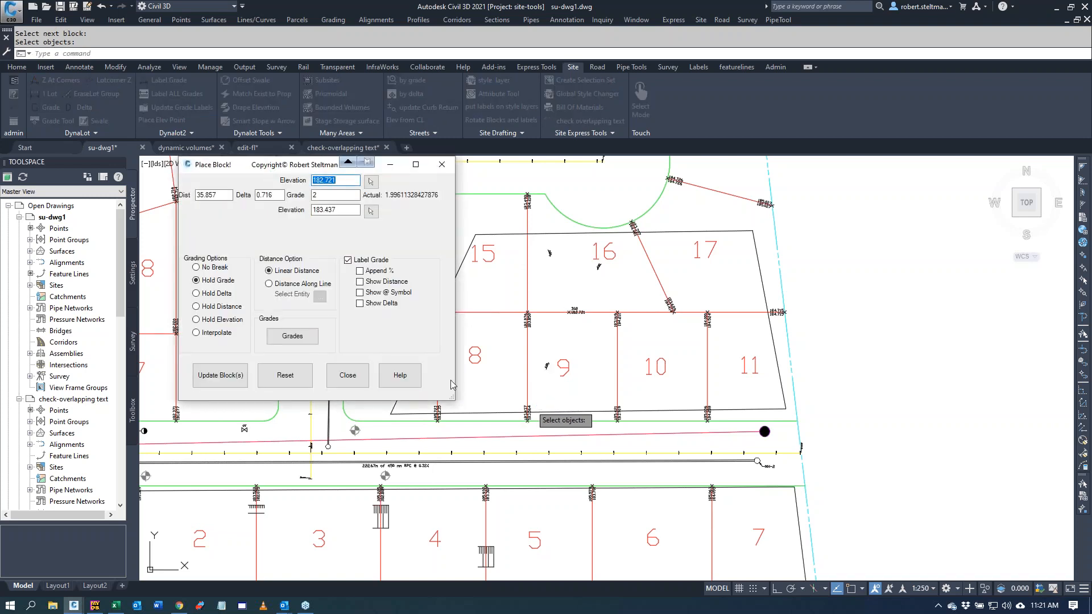
left_click(348, 376)
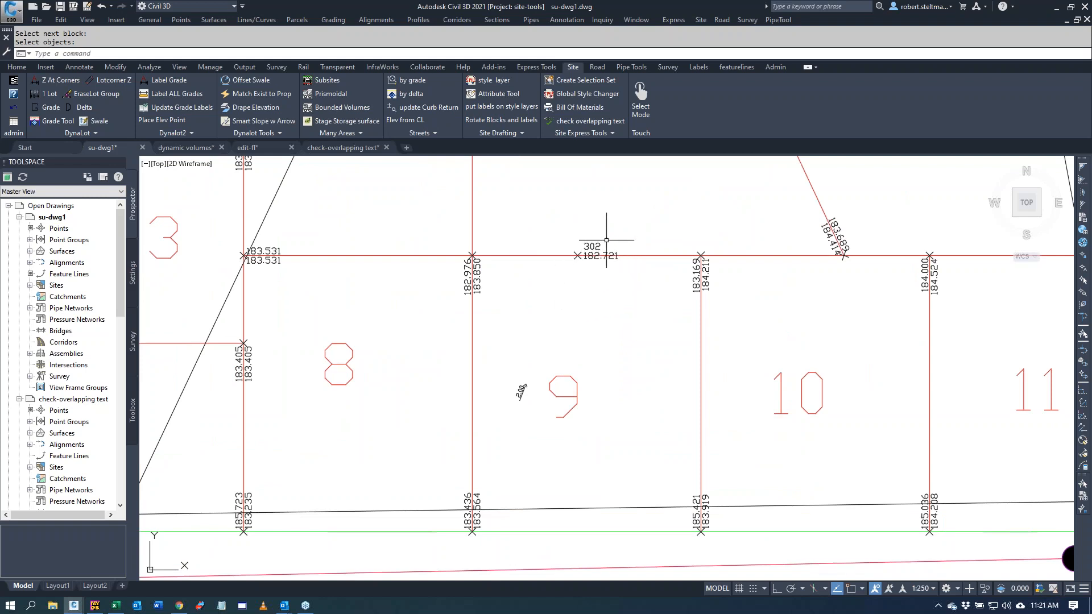
Step: Set the elevation of COGO point 302 behind lot 9 to 175 in its properties
left_click(600, 245)
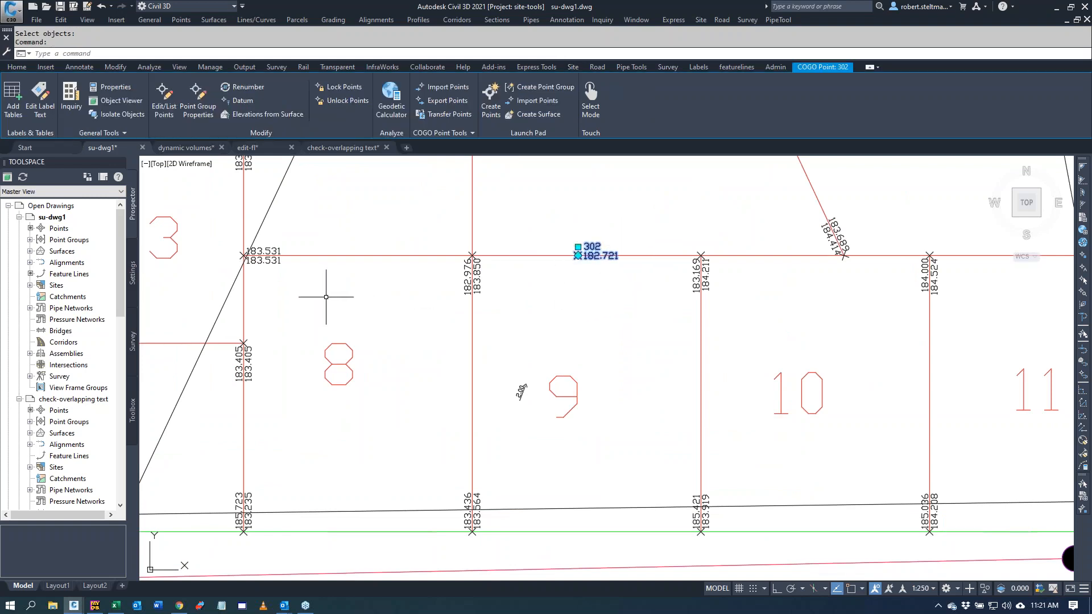
left_click(112, 85)
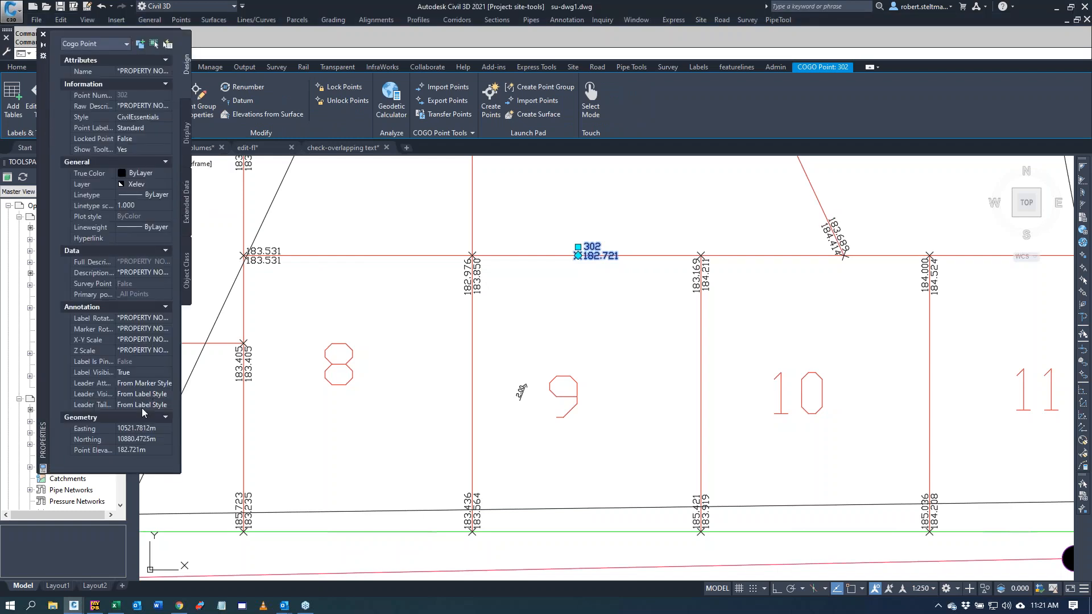
left_click(146, 449)
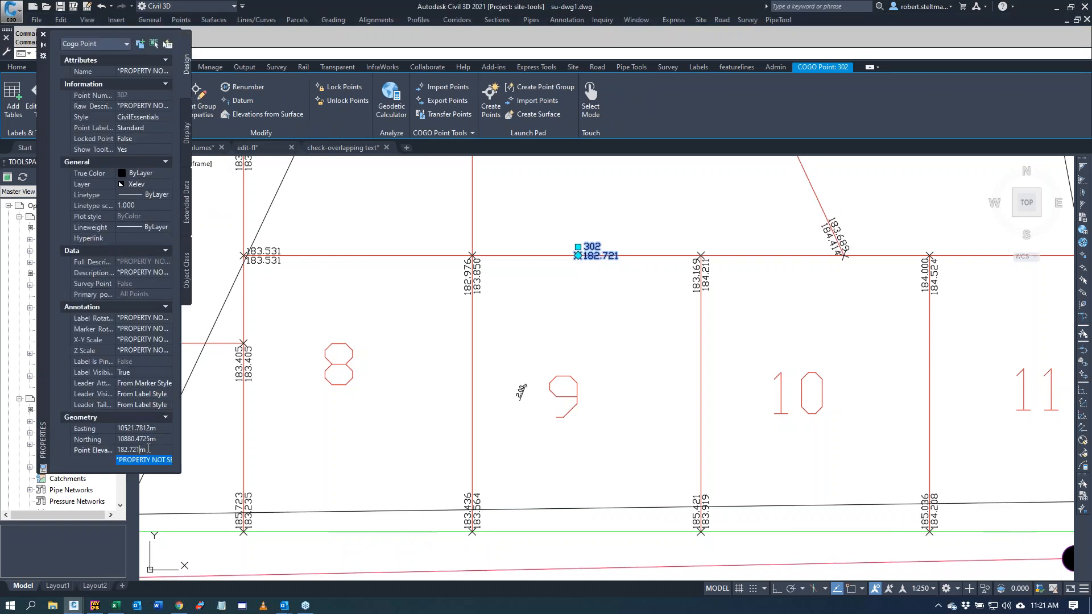
left_click_drag(148, 449, 112, 447)
type("175")
key("Return")
left_click(43, 34)
Step: Update the elevation blocks linked to point 302 with the Update Item relationship command
left_click(777, 67)
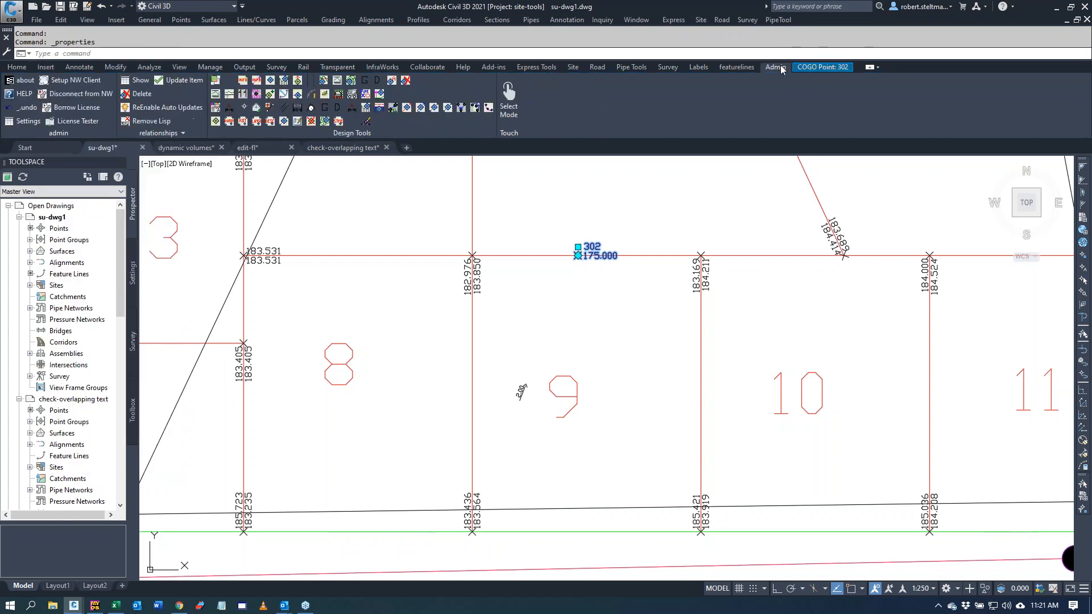
left_click(187, 86)
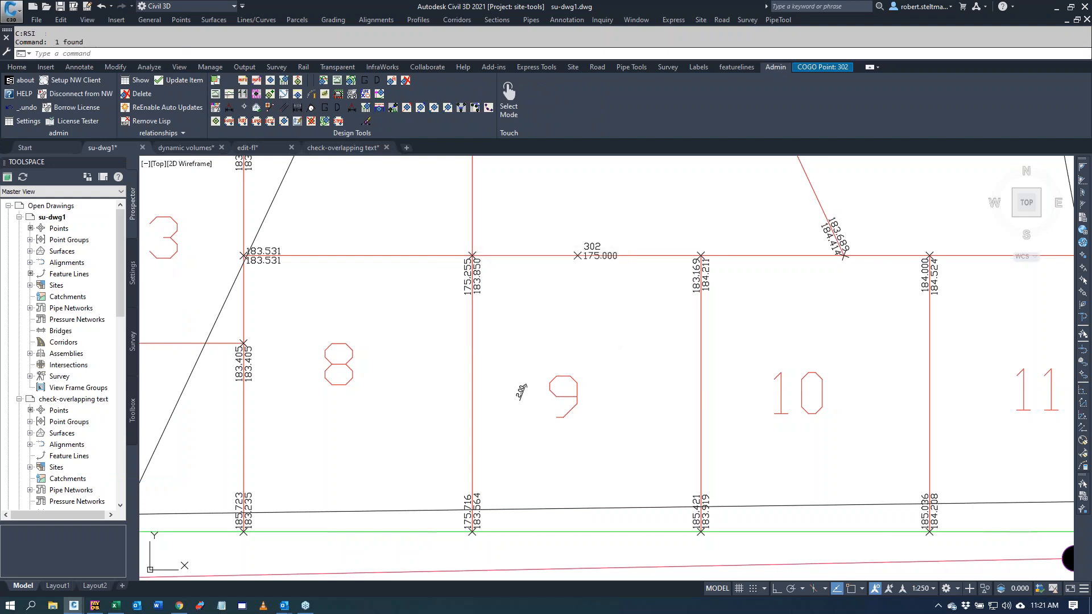
scroll(470, 325, "down", 2)
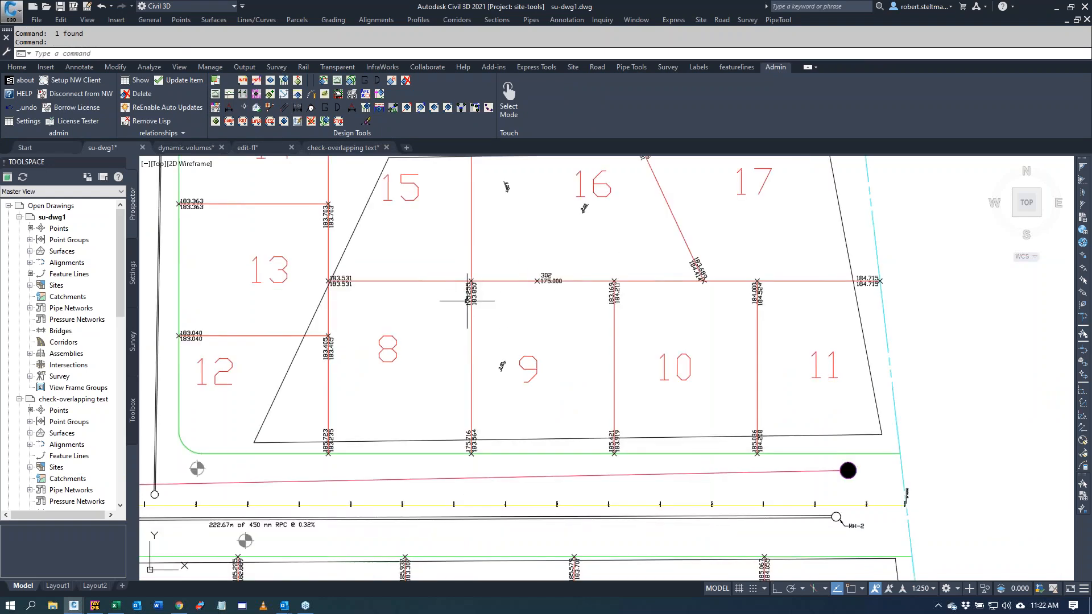
scroll(538, 301, "down", 2)
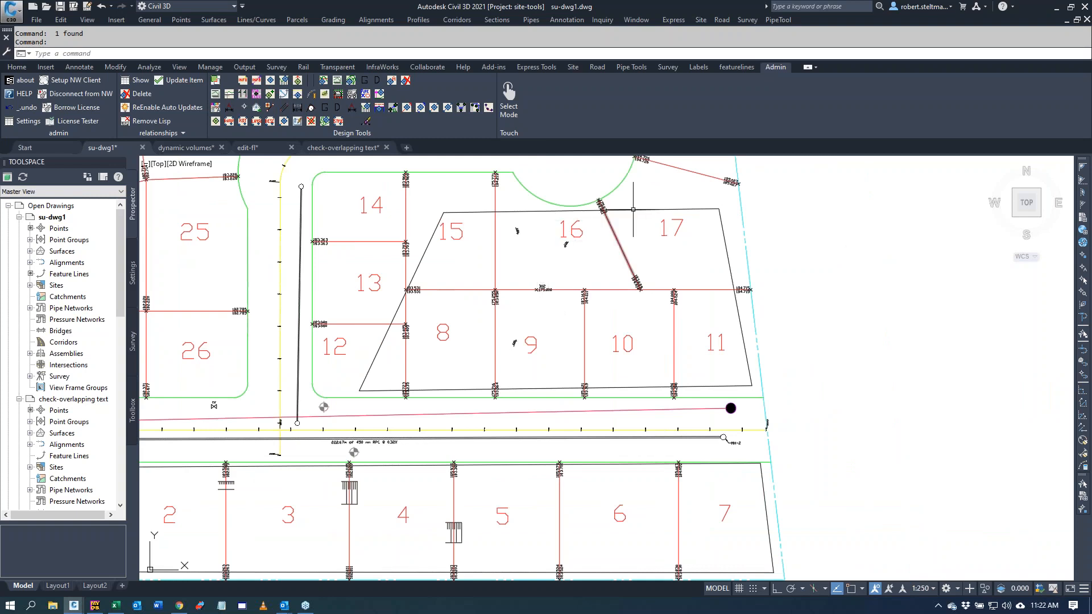
scroll(659, 199, "up", 2)
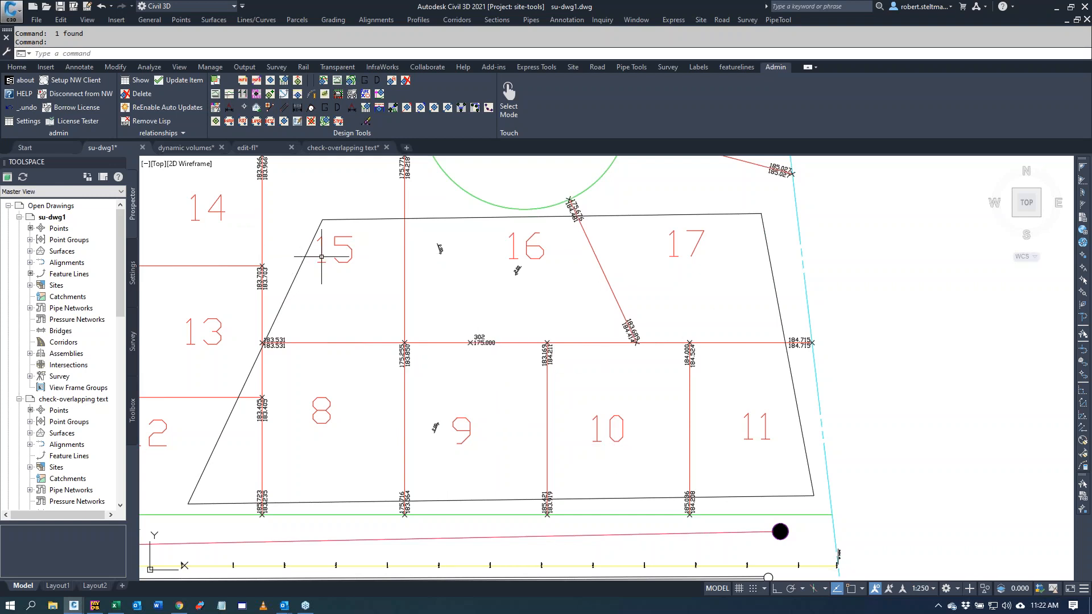
Step: Use the Grade command at 2% to set the rear elevation blocks between lots 24 and 29 and between lots 23 and 24
scroll(392, 366, "down", 5)
scroll(245, 285, "up", 5)
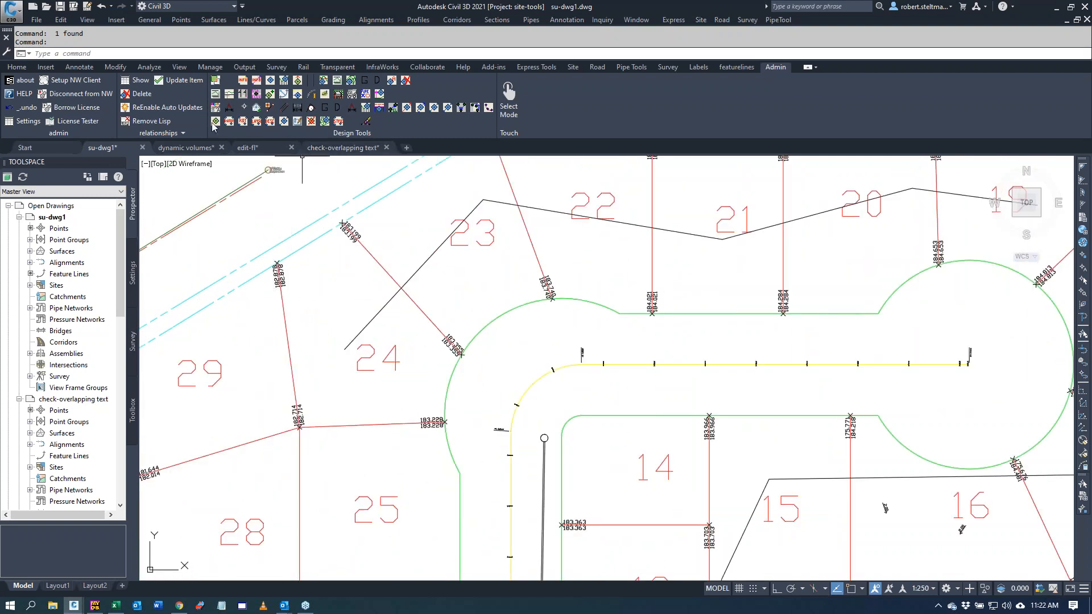
left_click(575, 66)
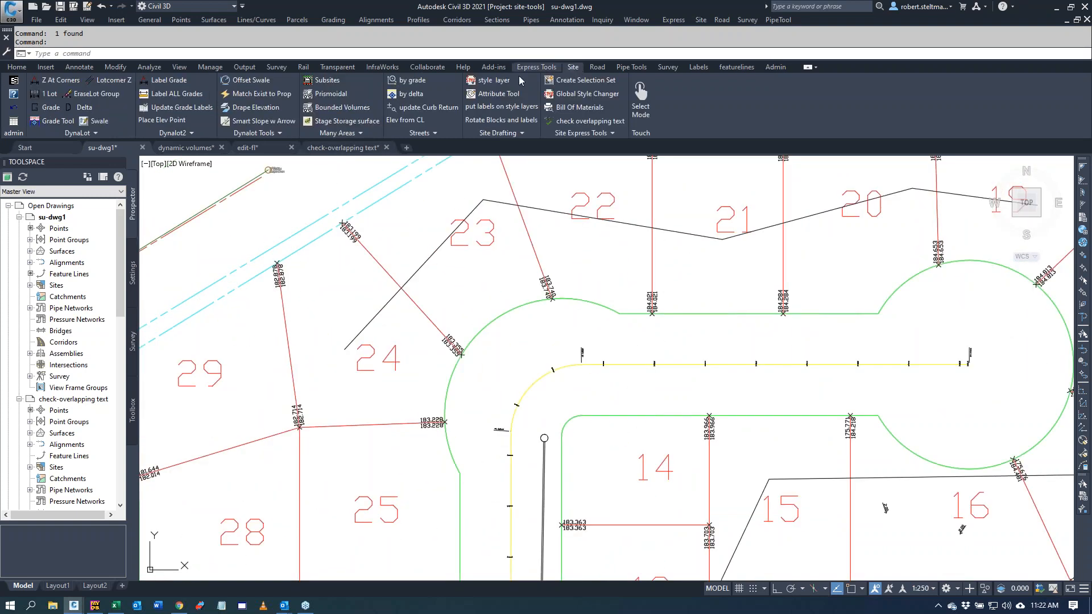
left_click(56, 111)
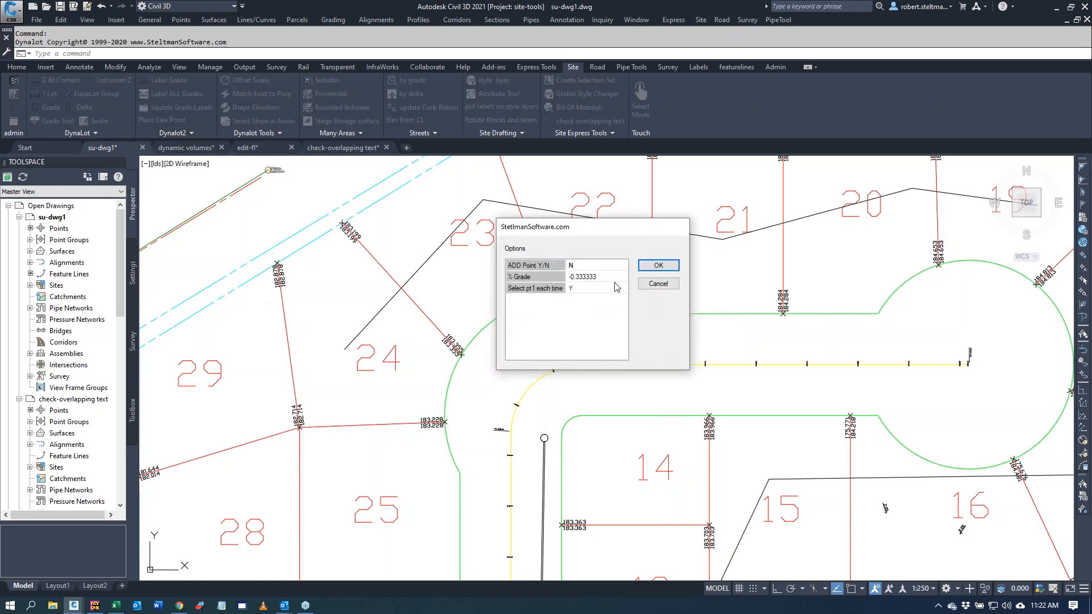
left_click(618, 276)
type("2")
left_click(658, 265)
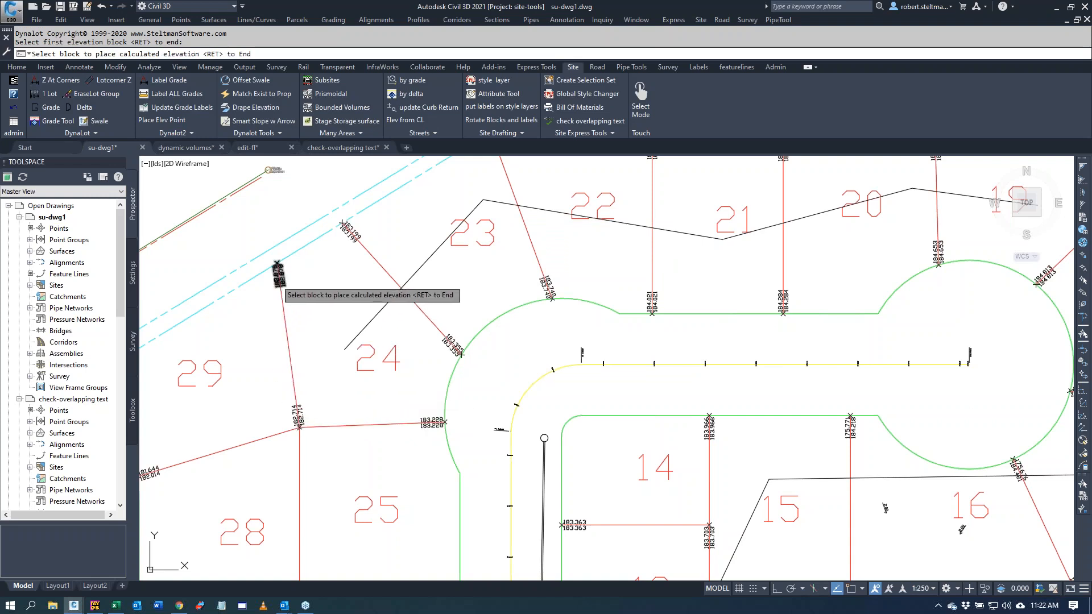
left_click(278, 284)
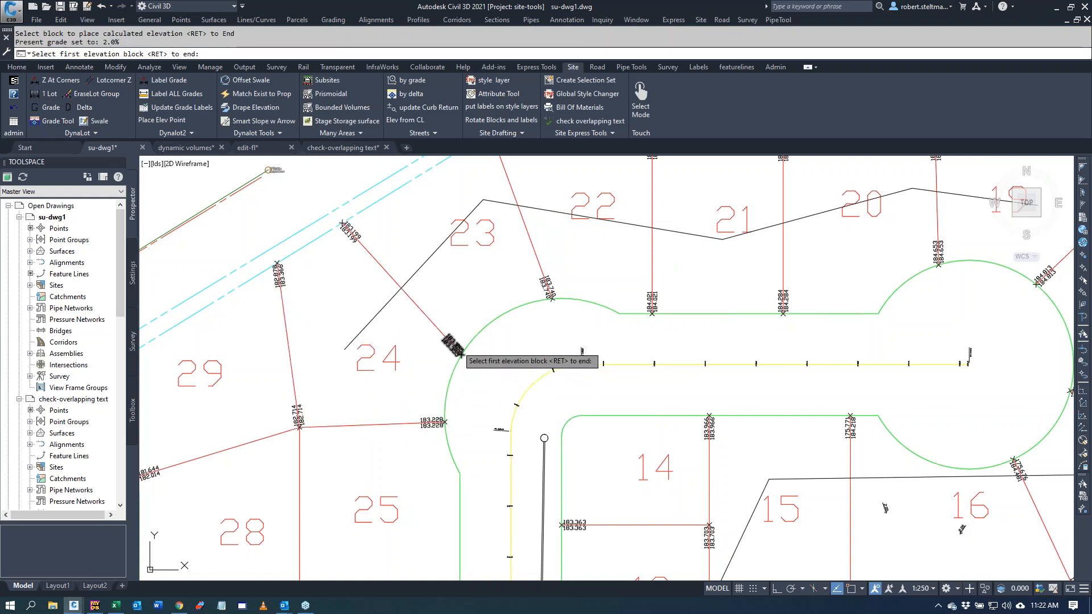
left_click(455, 344)
left_click(347, 228)
key("Return")
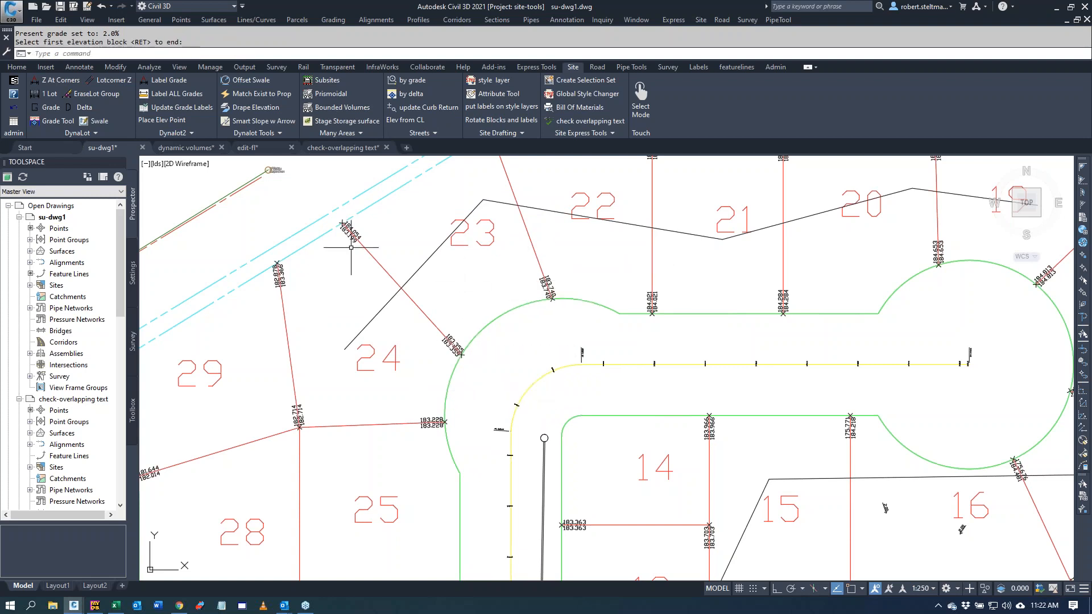
Step: Use the Delta command at 0.15 to set the rear elevation blocks between lots 24 and 25 and between lots 23 and 24
left_click(84, 107)
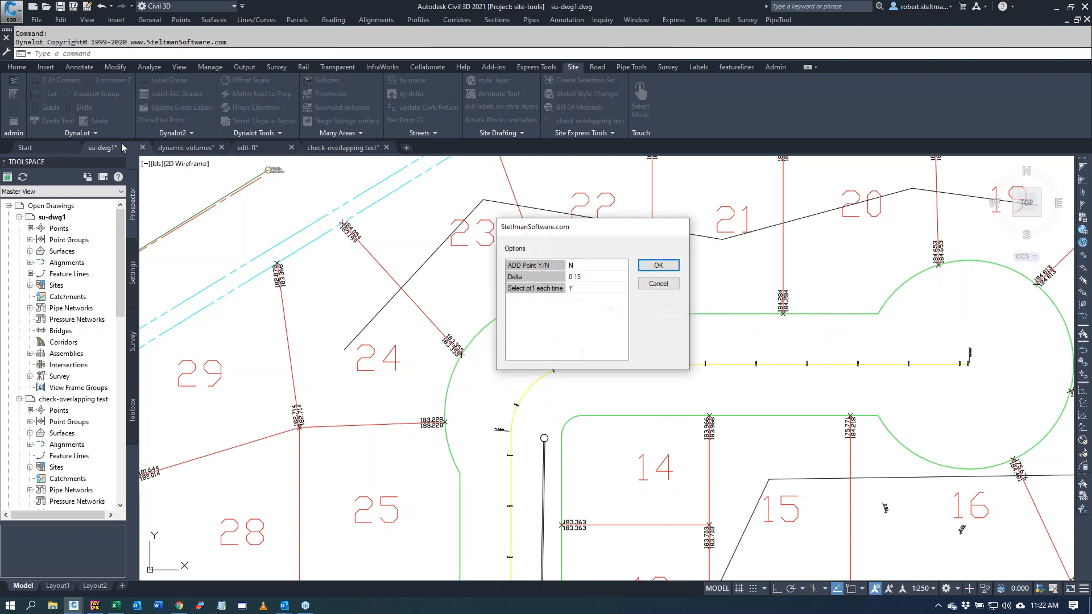
left_click(662, 266)
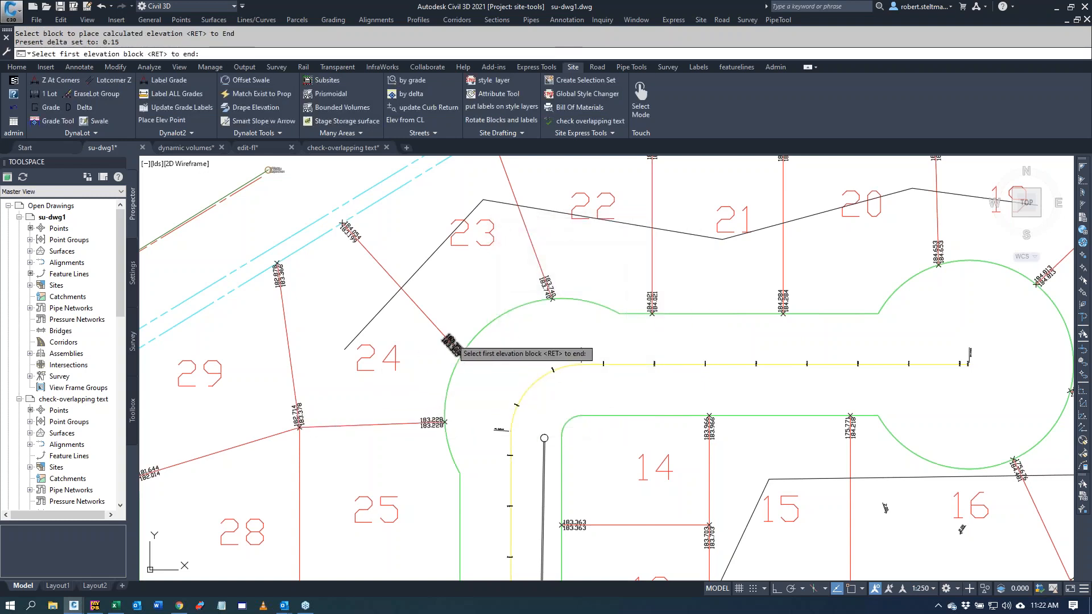
left_click(453, 342)
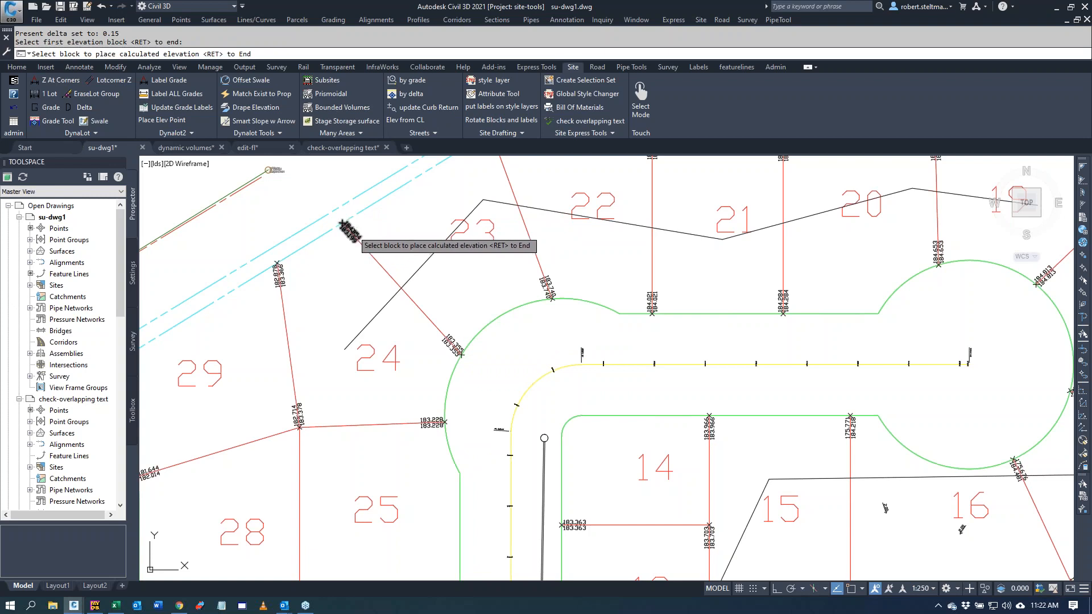
left_click(348, 230)
key("Return")
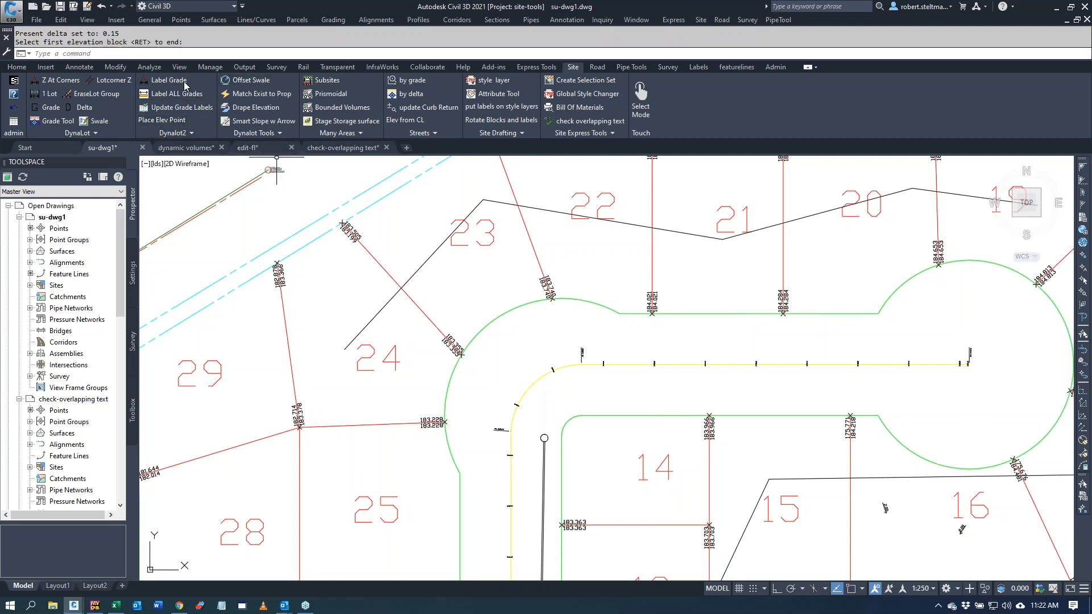
left_click(181, 133)
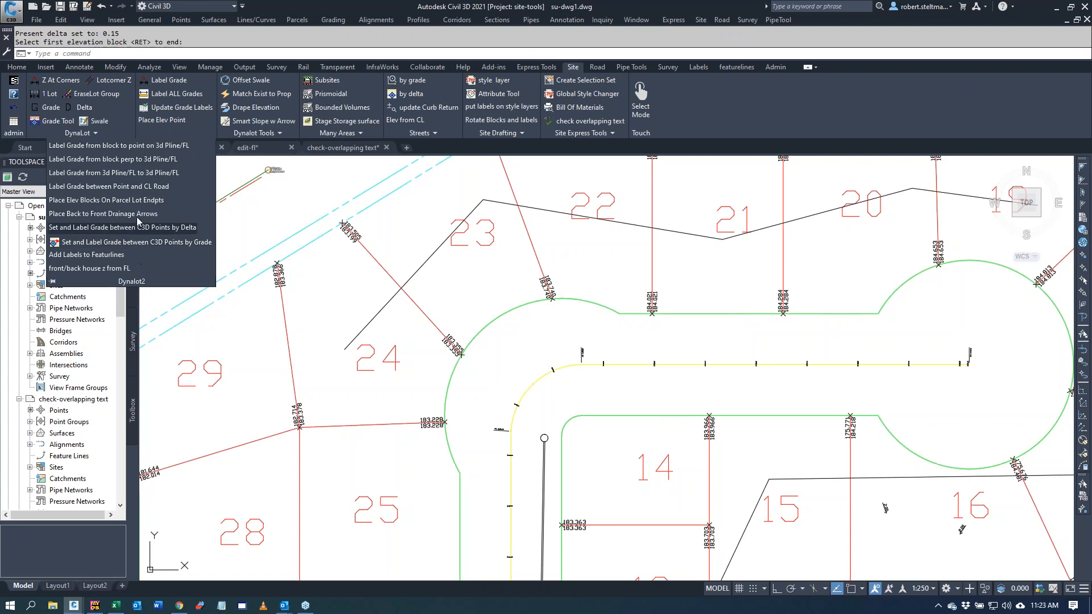
left_click(55, 135)
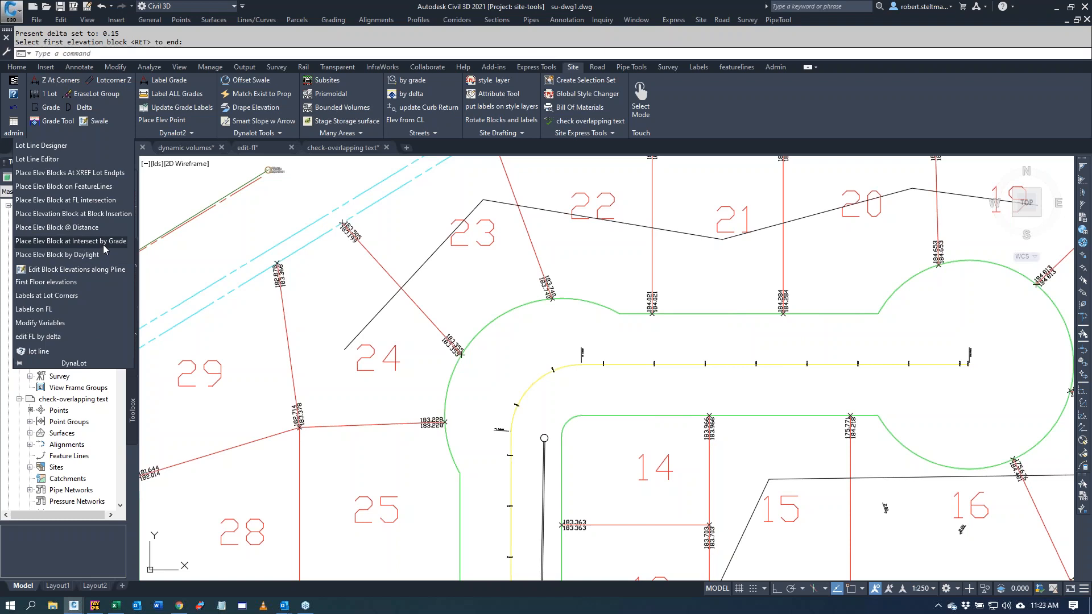
left_click(258, 134)
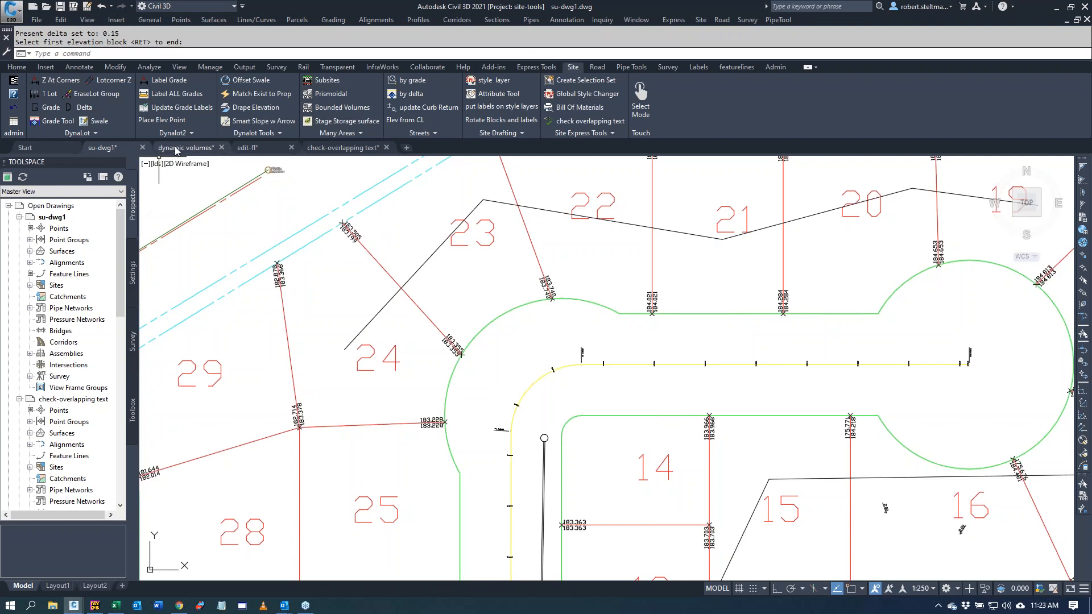
Step: Switch to the edit-fl drawing with the lot layout and its feature lines
left_click(249, 148)
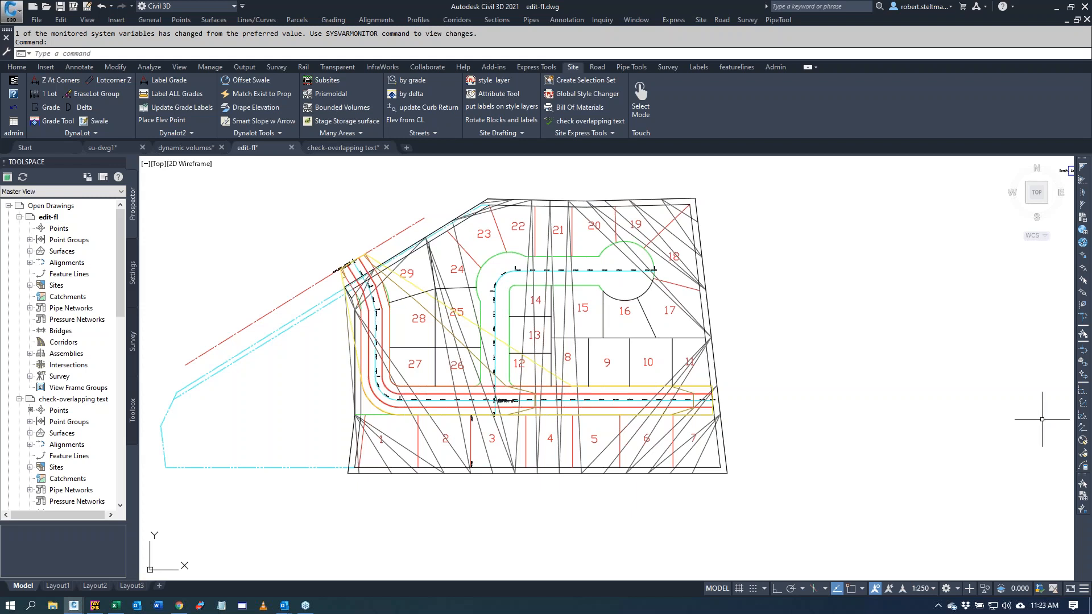
scroll(627, 335, "up", 4)
scroll(547, 346, "down", 2)
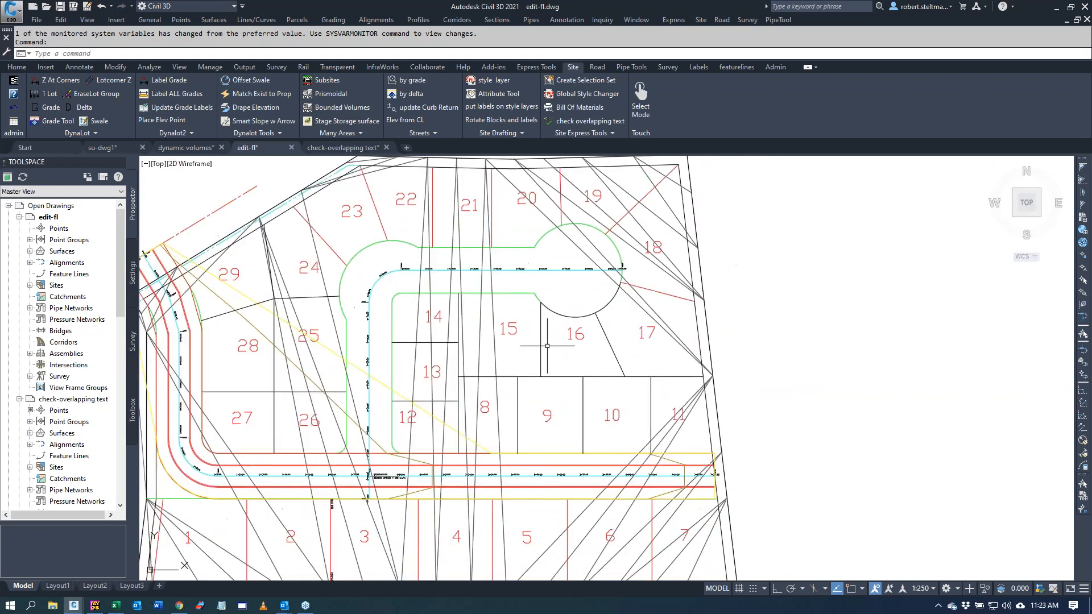
scroll(559, 402, "down", 3)
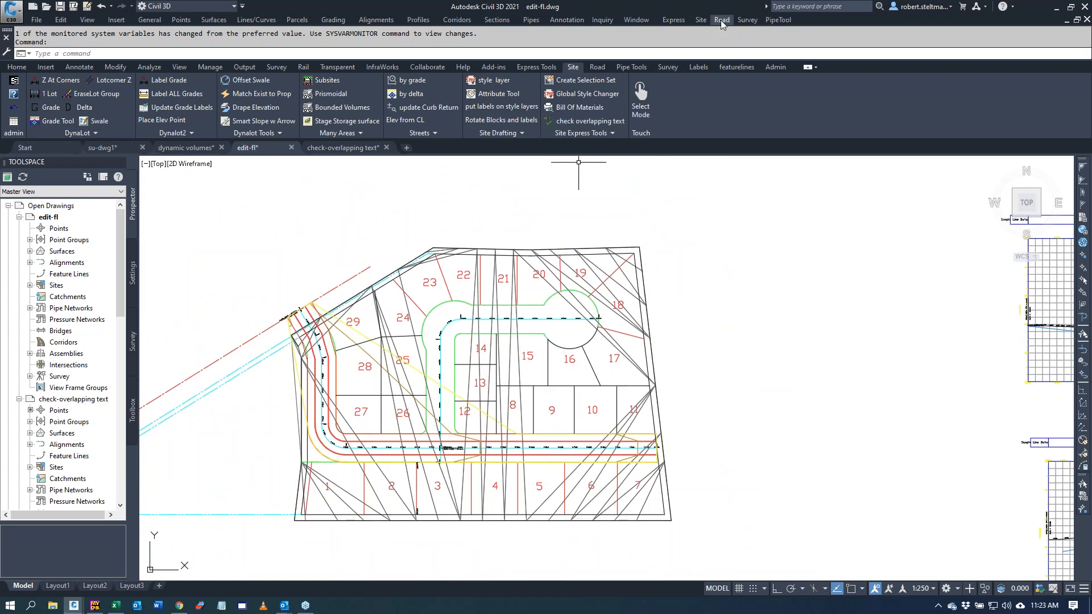
Step: Open the line behind lots 8 to 11 in the feature line viewer and move its dialog clear of the lots
left_click(732, 66)
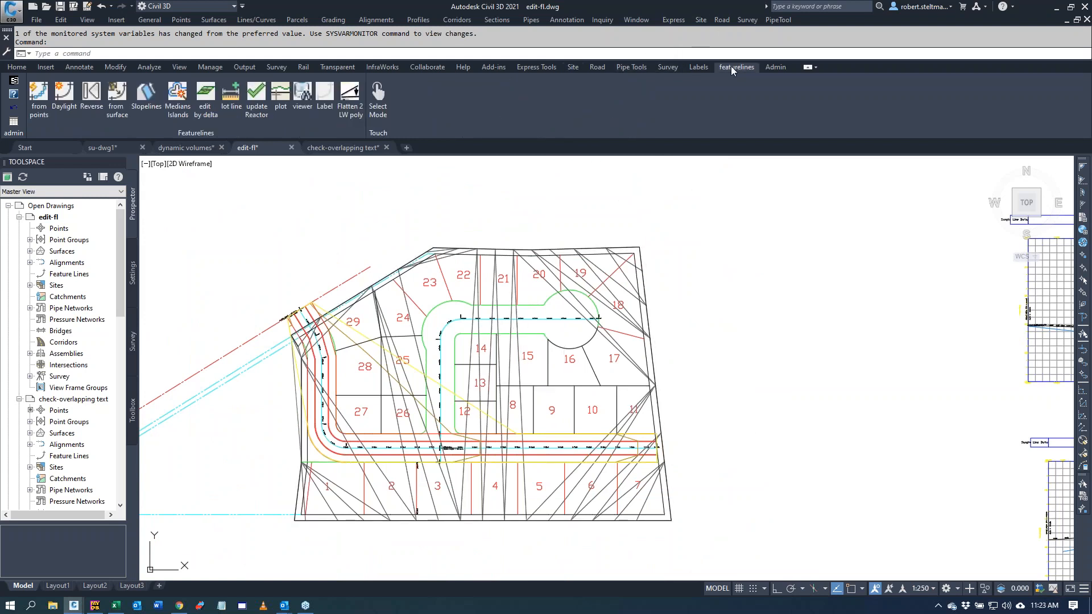
left_click(302, 99)
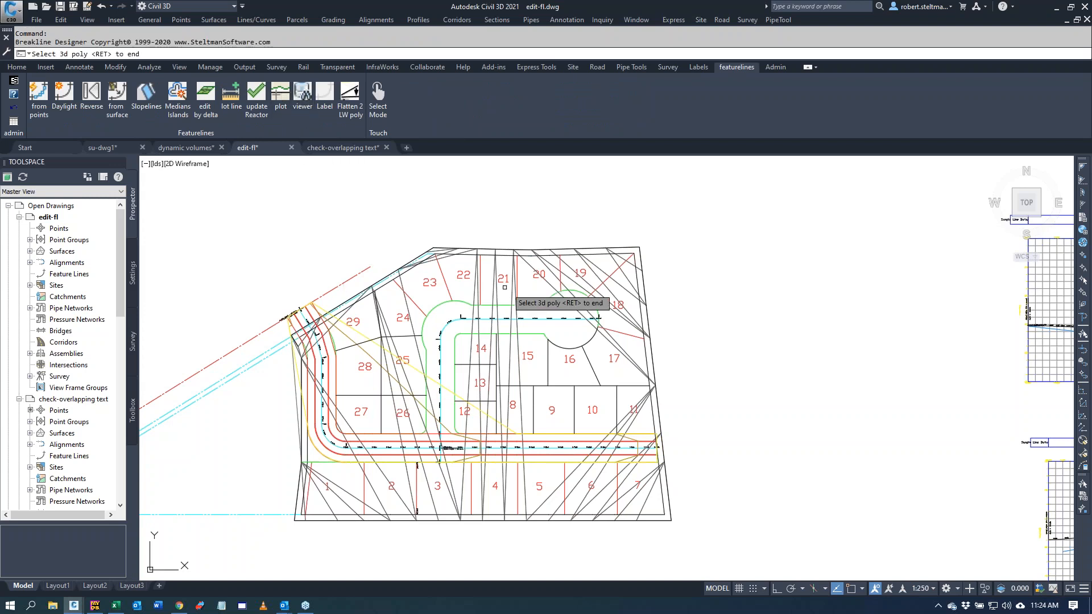
left_click(569, 389)
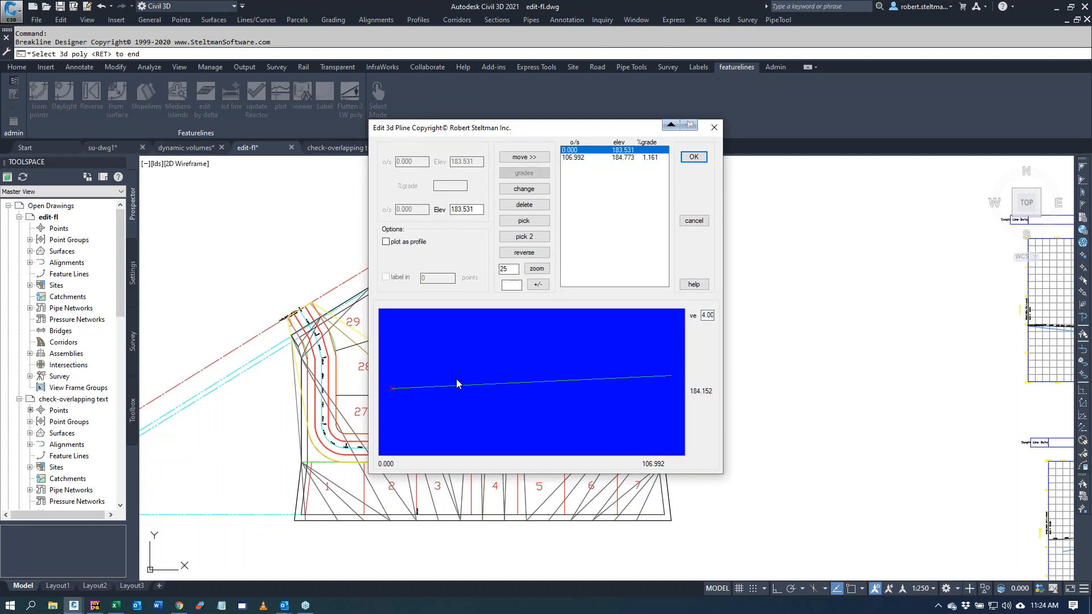
mouse_move(547, 137)
left_mouse_down()
mouse_move(622, 134)
mouse_move(827, 178)
left_mouse_up()
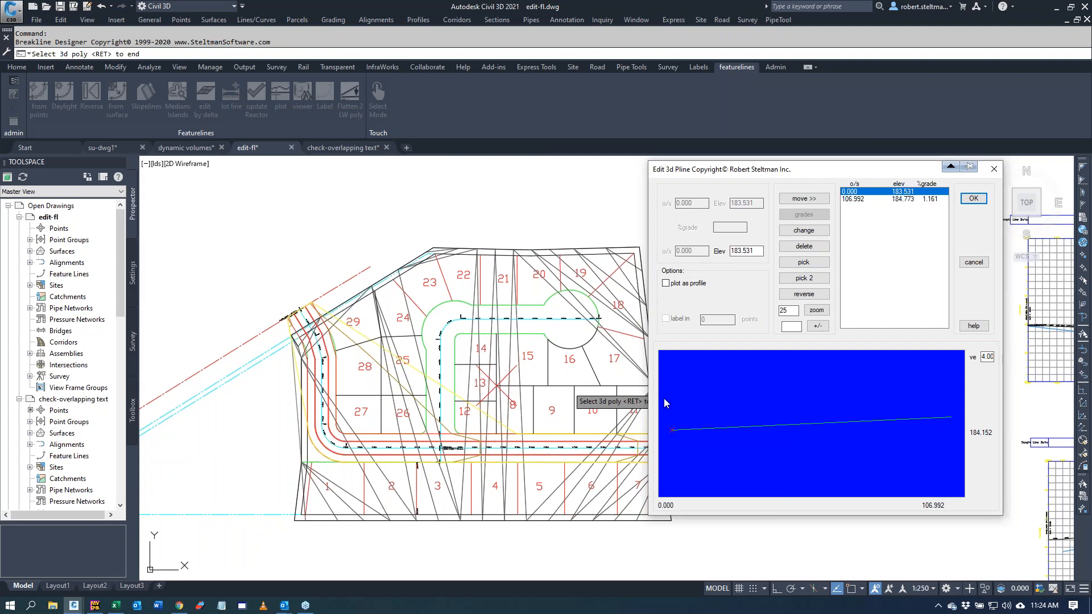
left_click_drag(831, 175, 812, 158)
left_click(823, 174)
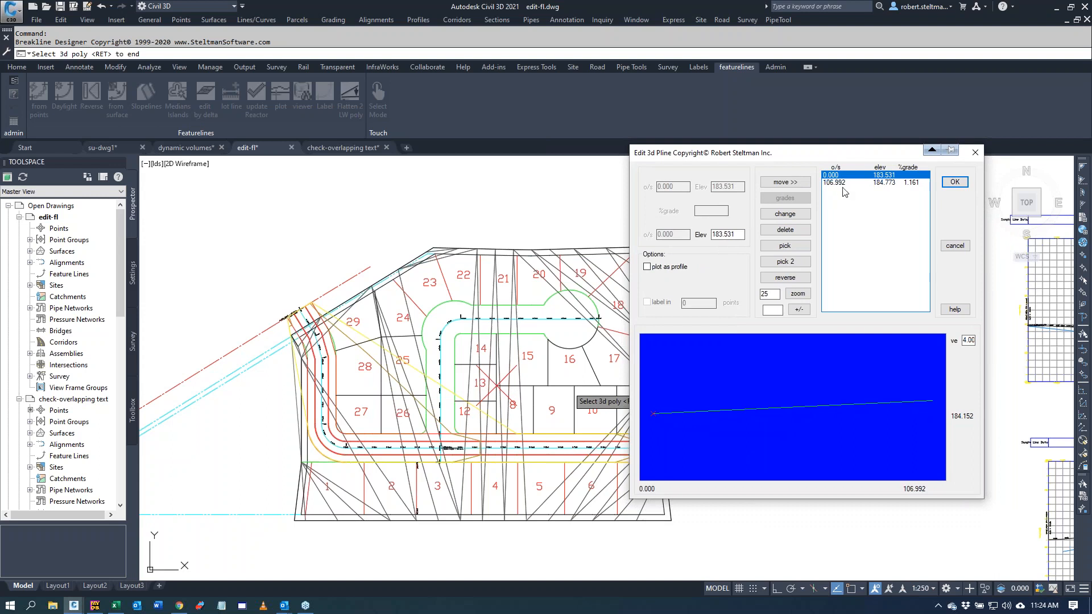
Step: Insert a grade break between the two vertices of the line behind lots 8 to 11, using grades of -2% and 3%, and finish editing
left_click(841, 183, "shift")
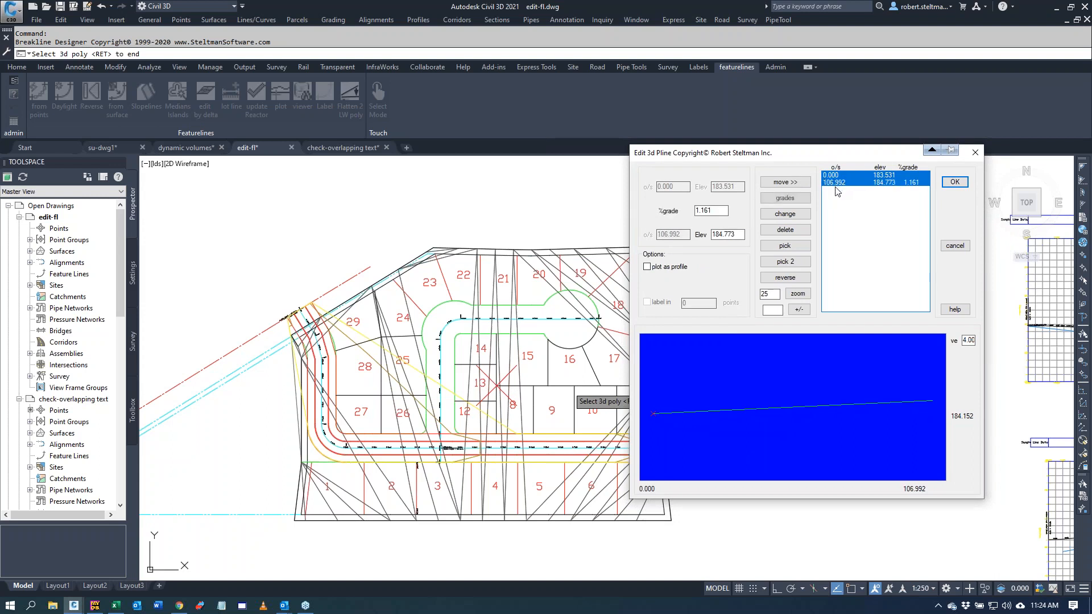
left_click(796, 201)
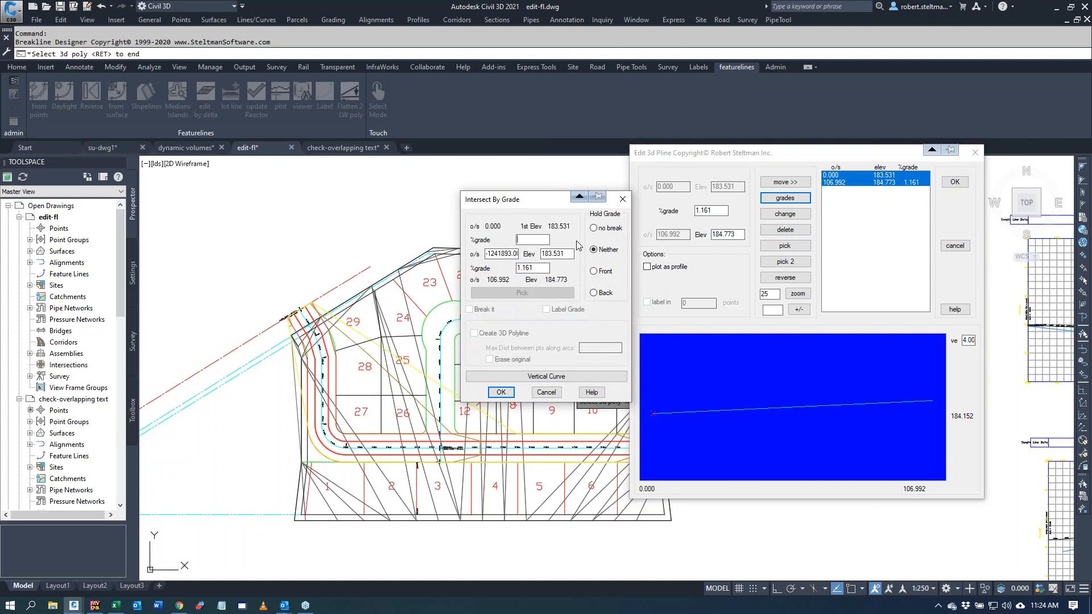
type("-2")
key("Tab")
type("3")
left_click(502, 392)
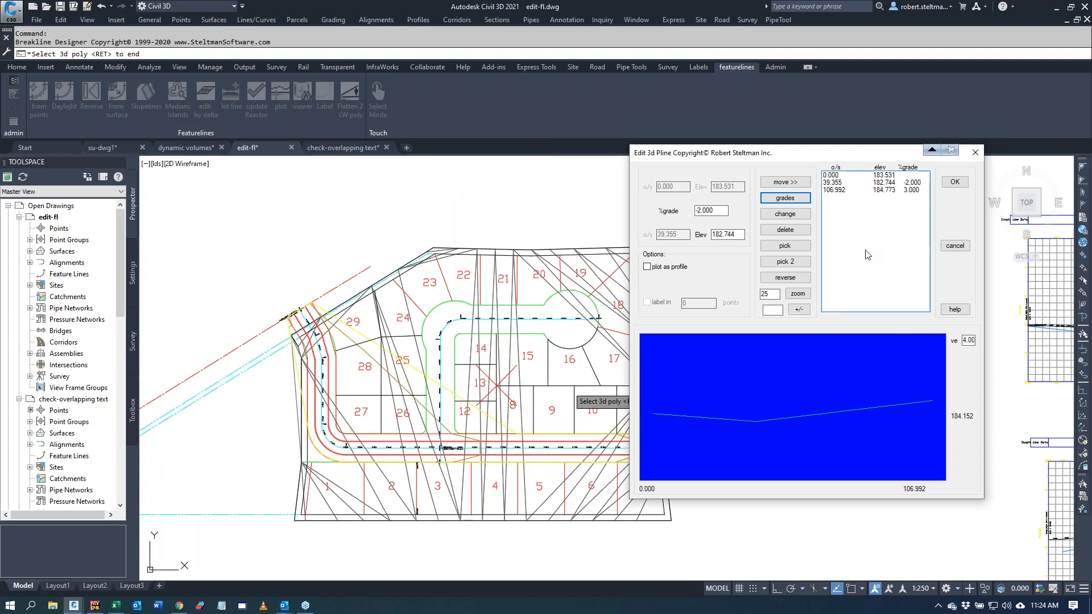
left_click(949, 183)
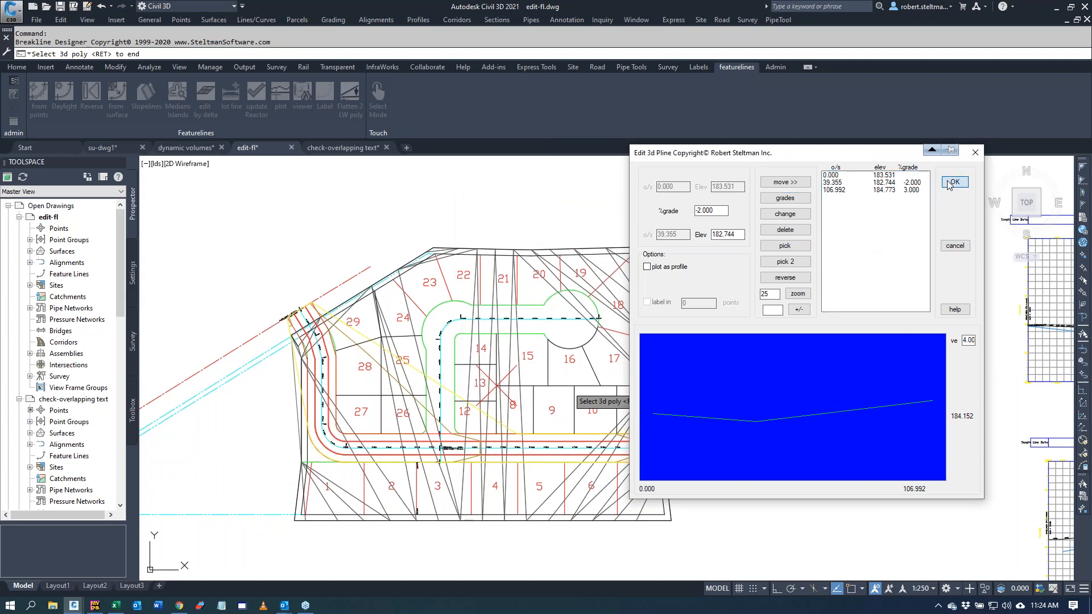
key("Return")
left_click(561, 385)
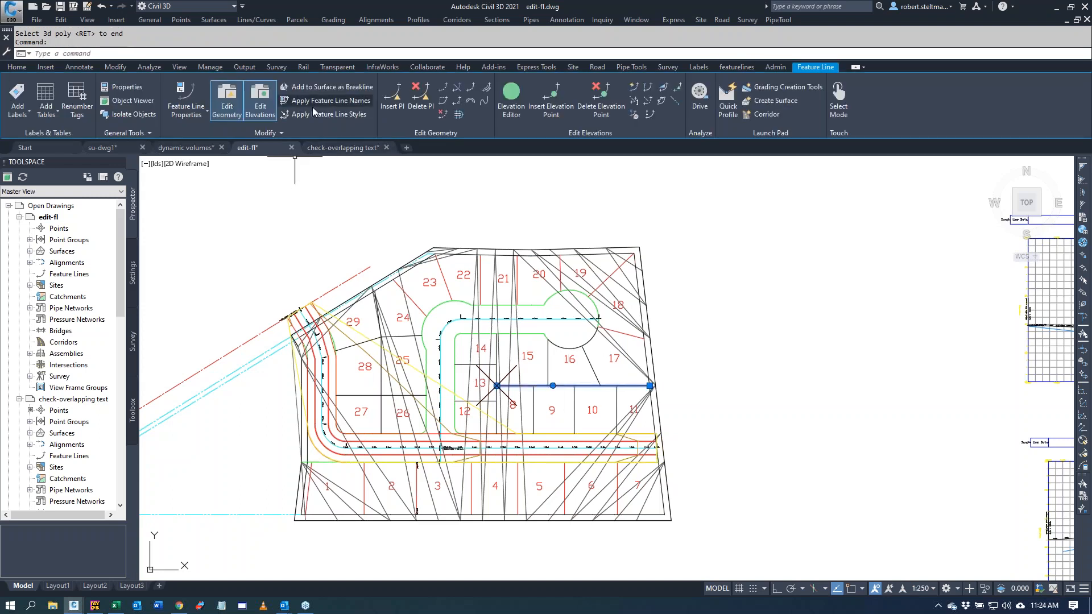
left_click(326, 93)
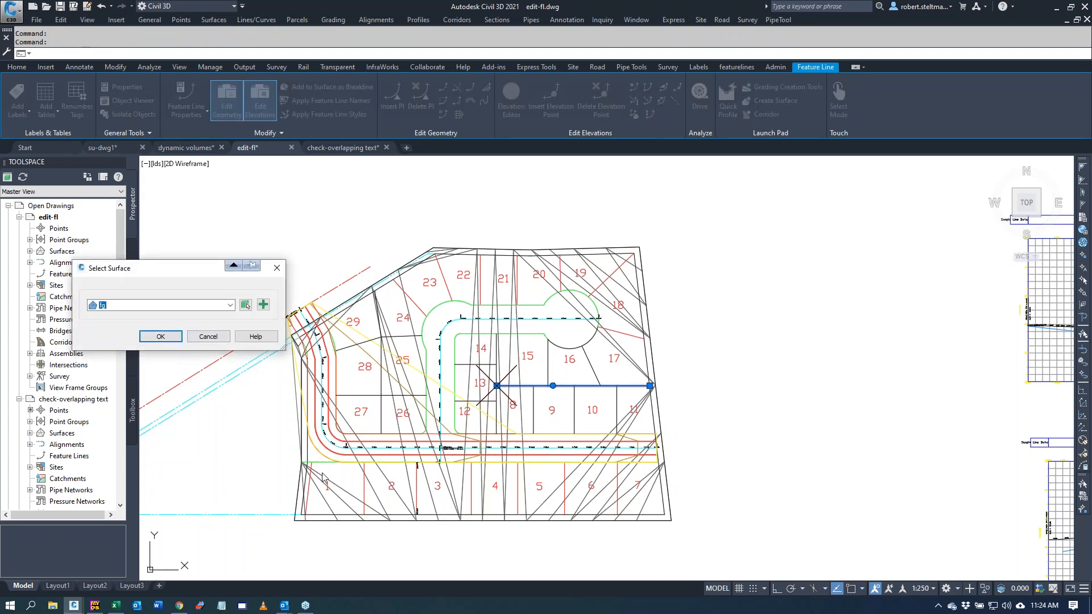
left_click(204, 336)
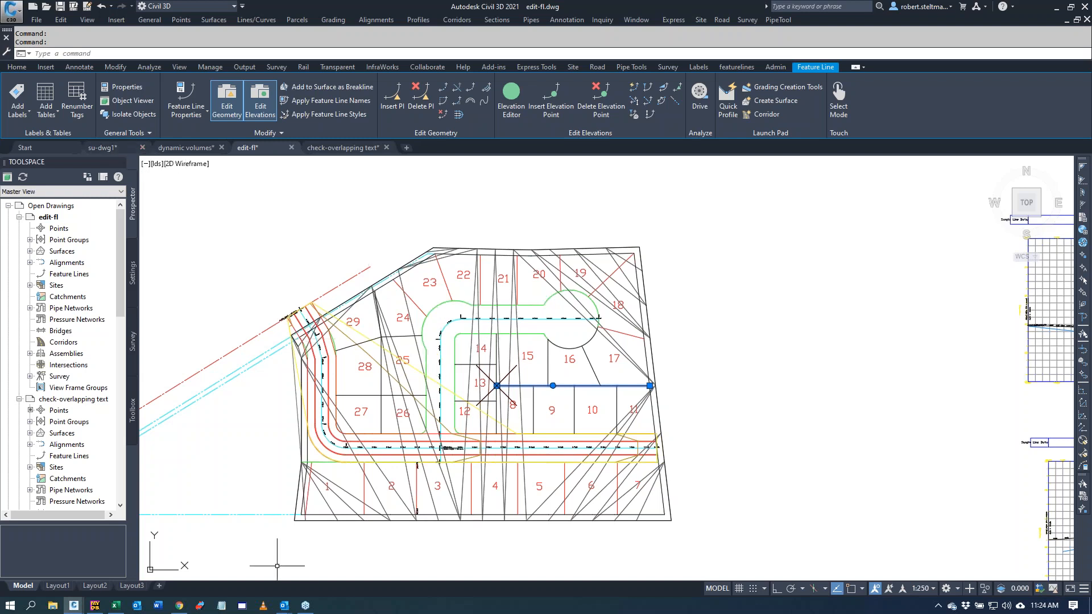
left_click(348, 490)
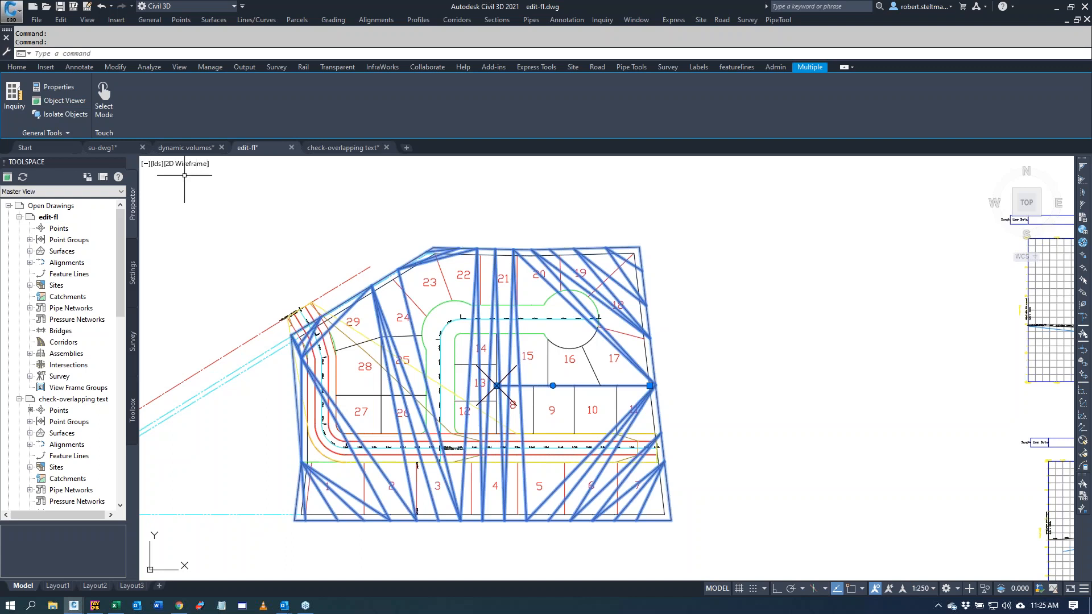
key("Escape")
key("Escape")
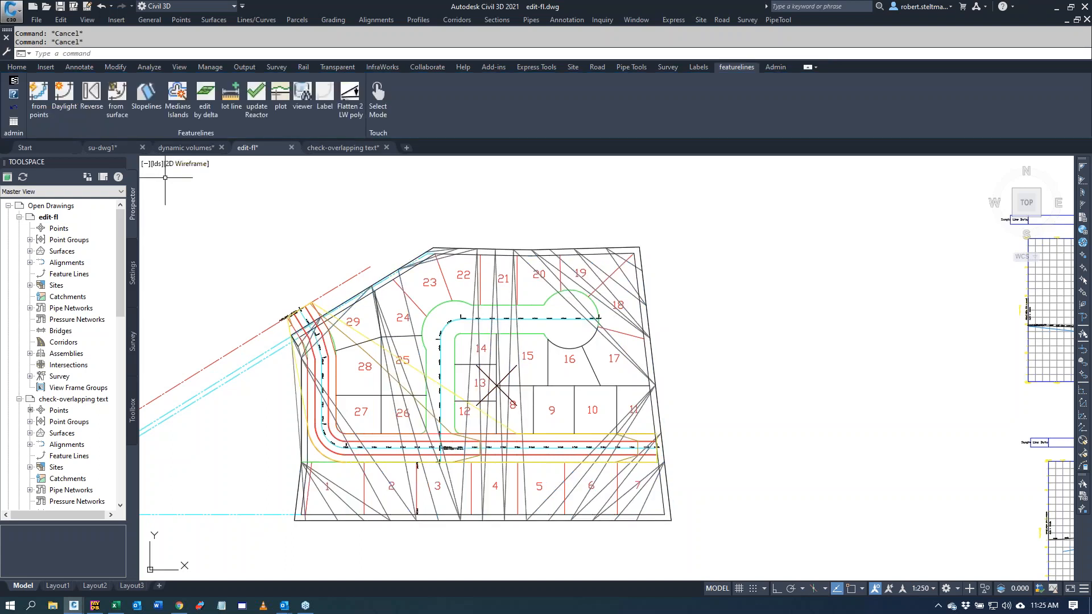
Step: Look over the su-dwg1 and dynamic volumes drawings and return to the edit-fl drawing
left_click(102, 148)
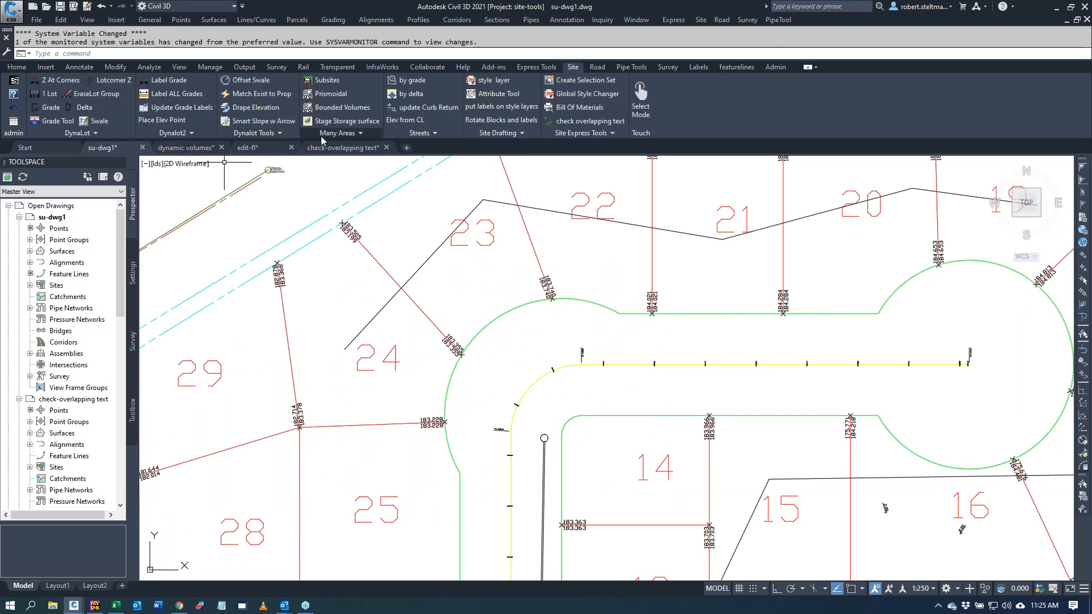
left_click(323, 134)
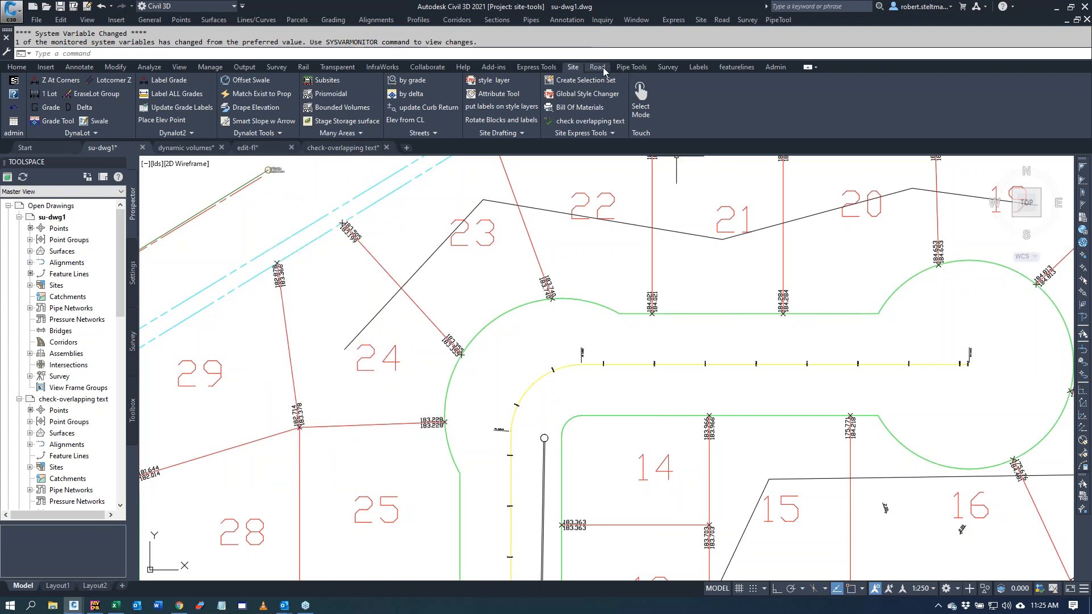
left_click(186, 147)
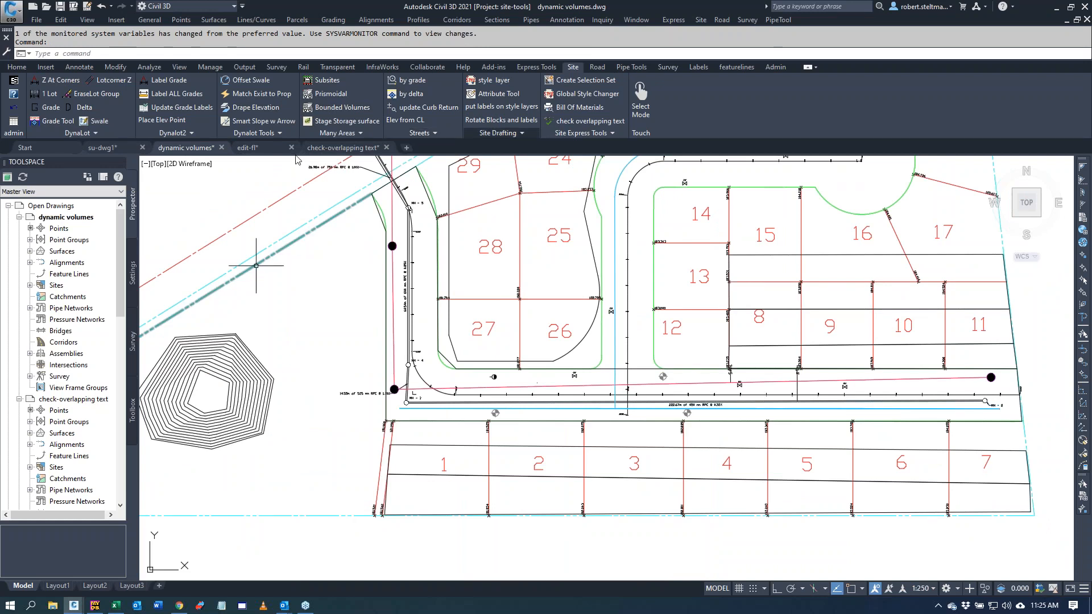
left_click(271, 150)
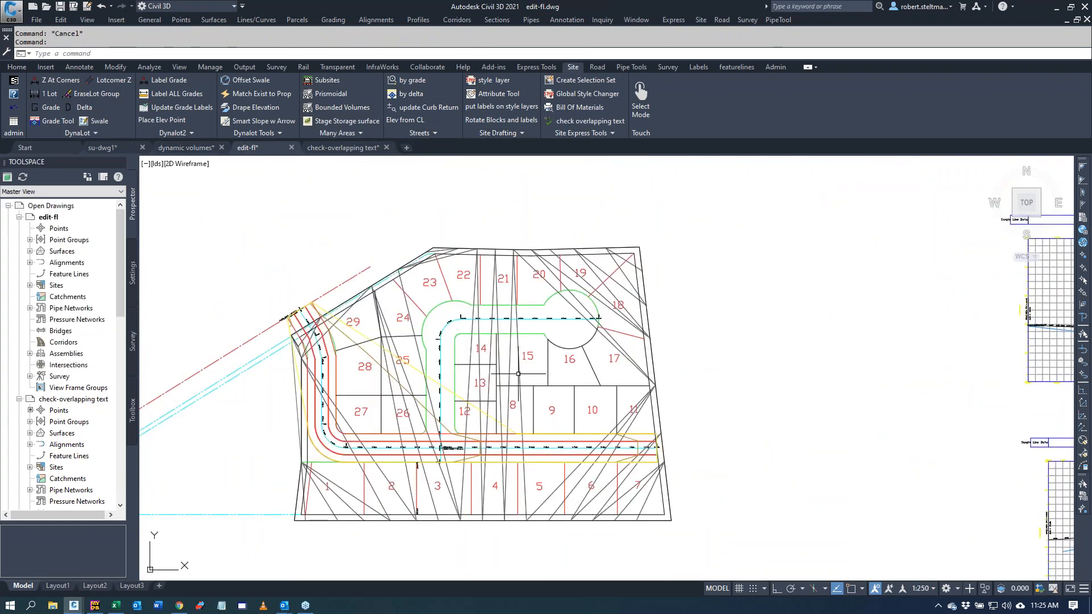
left_click(620, 474)
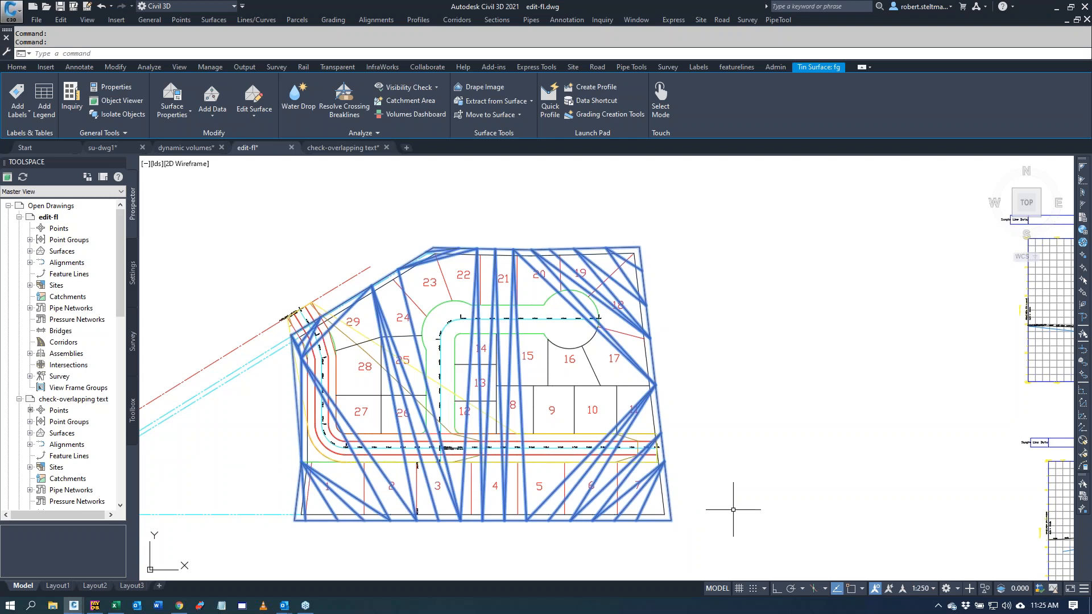
scroll(650, 495, "up", 2)
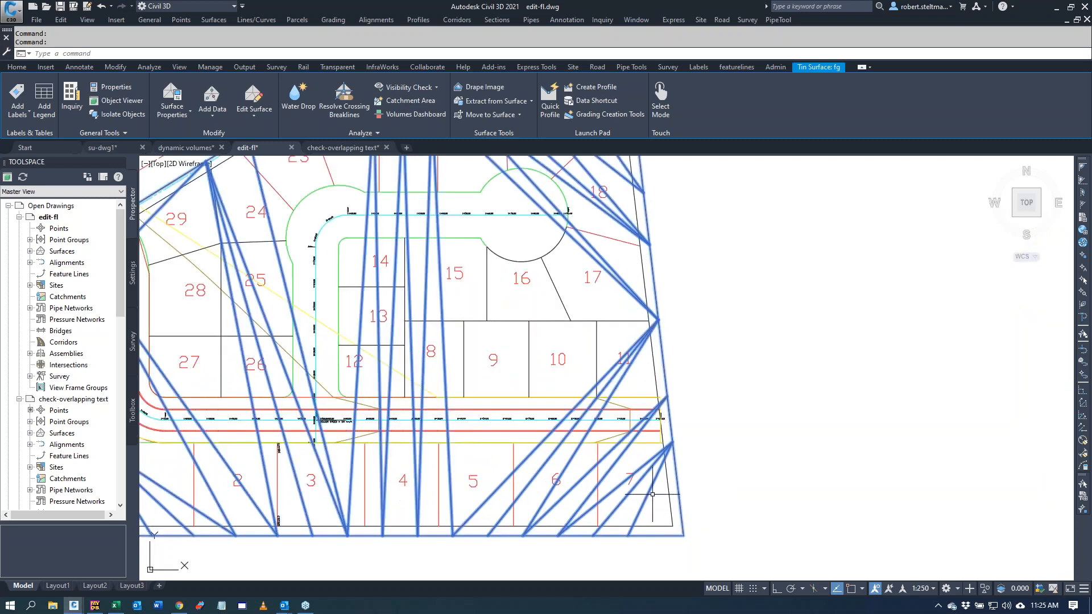
left_click(735, 67)
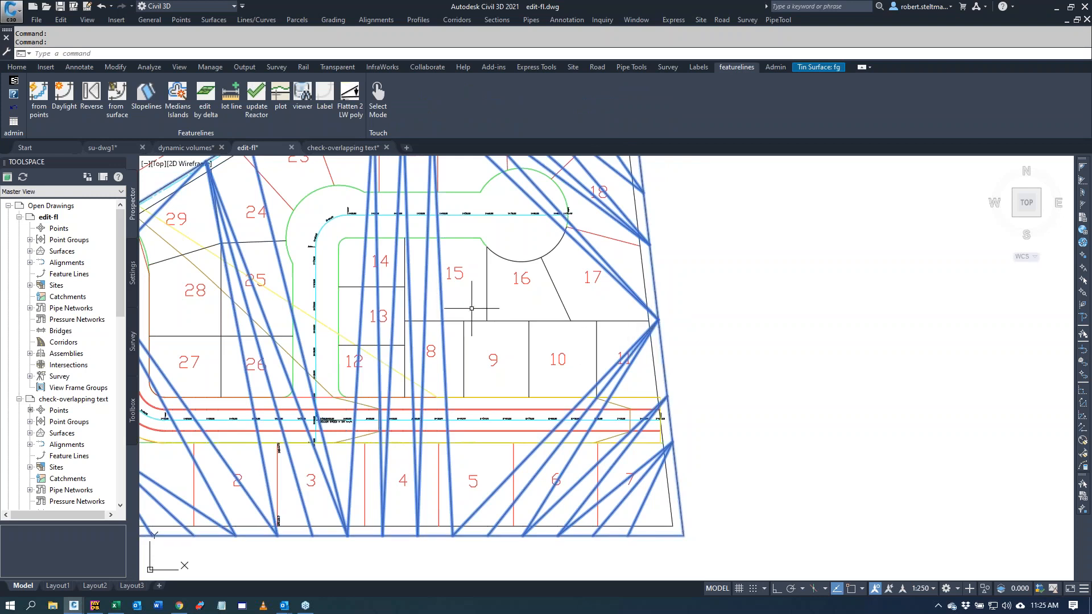
left_click(570, 319)
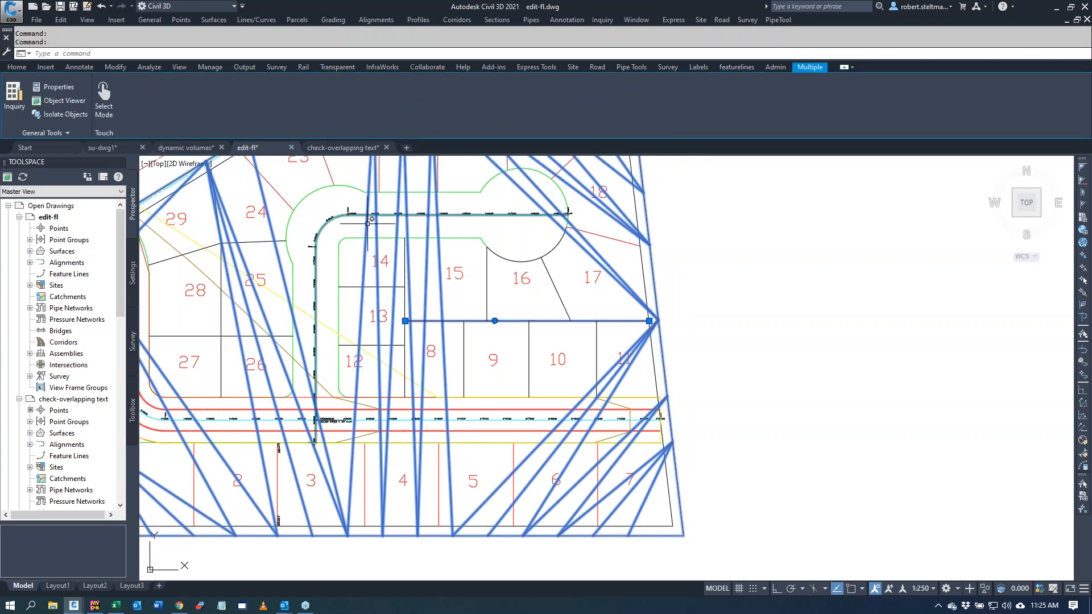
key("Escape")
key("Escape")
Step: Add the feature line behind lots 8 to 11 to the fg surface as a standard breakline without weeding factors
left_click(495, 320)
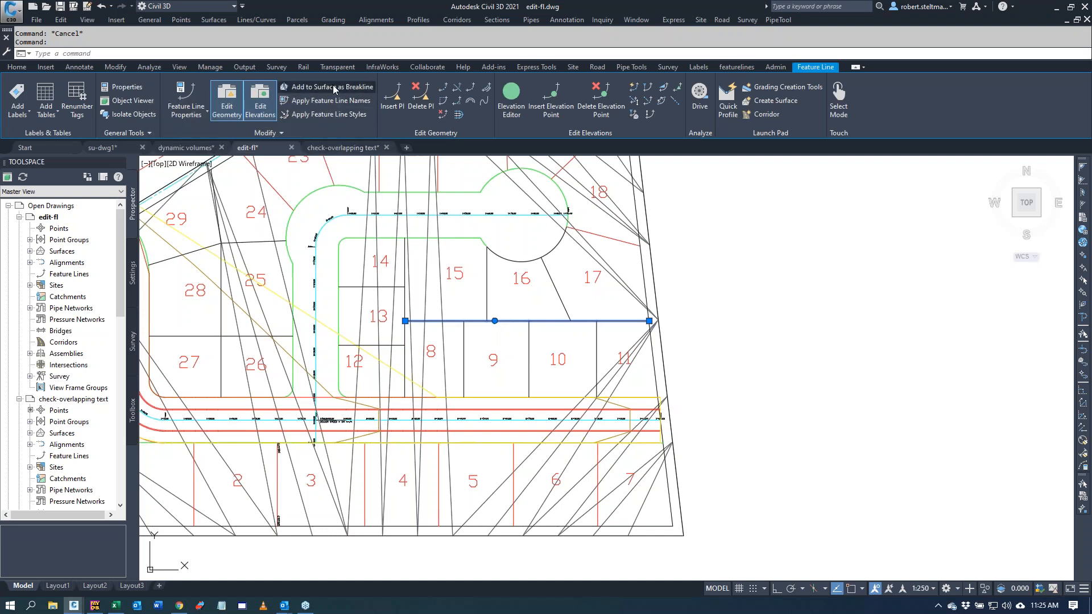
left_click(334, 90)
left_click(169, 334)
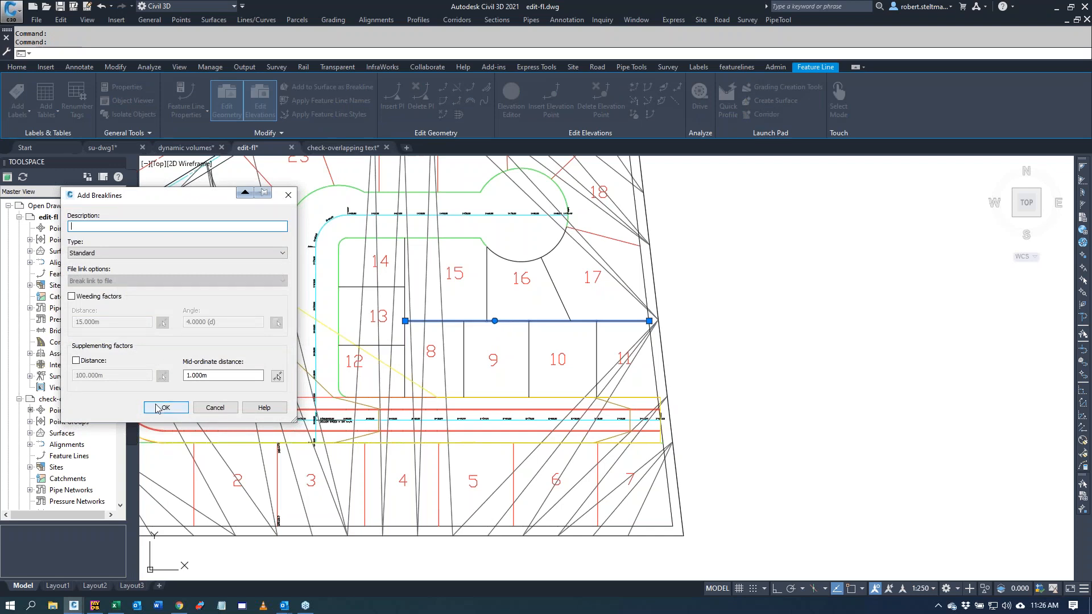
left_click(72, 296)
left_click(72, 296)
left_click(166, 407)
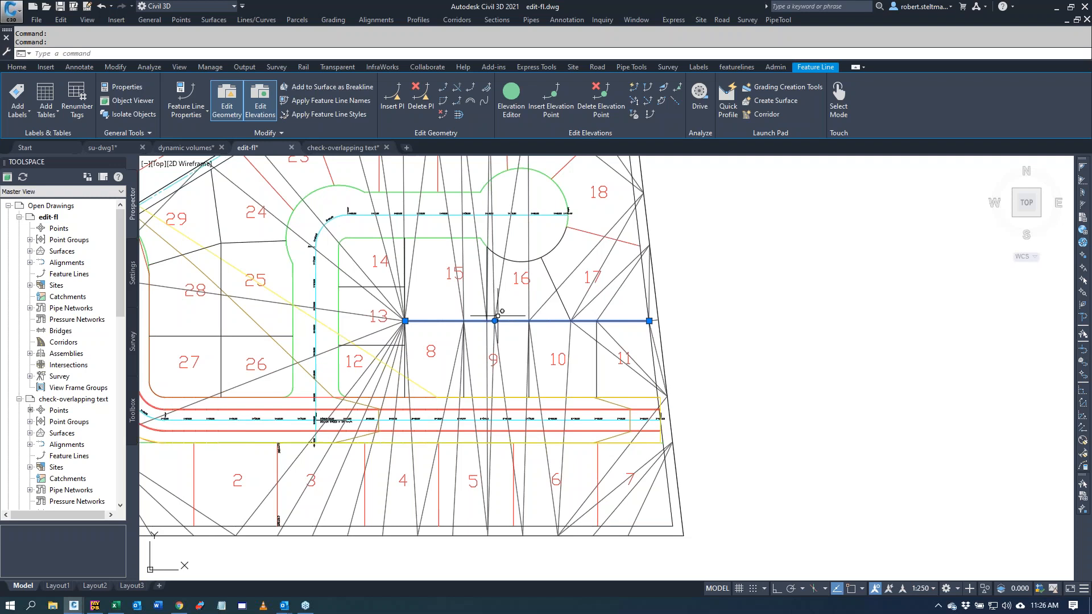
Step: Label elevations for all lines on the lot 2–3 line's layer, with __FG Bottom Right Elevation Start and __FG Bottom Left Elevation End as start and end styles
scroll(434, 386, "down", 2)
scroll(301, 483, "up", 2)
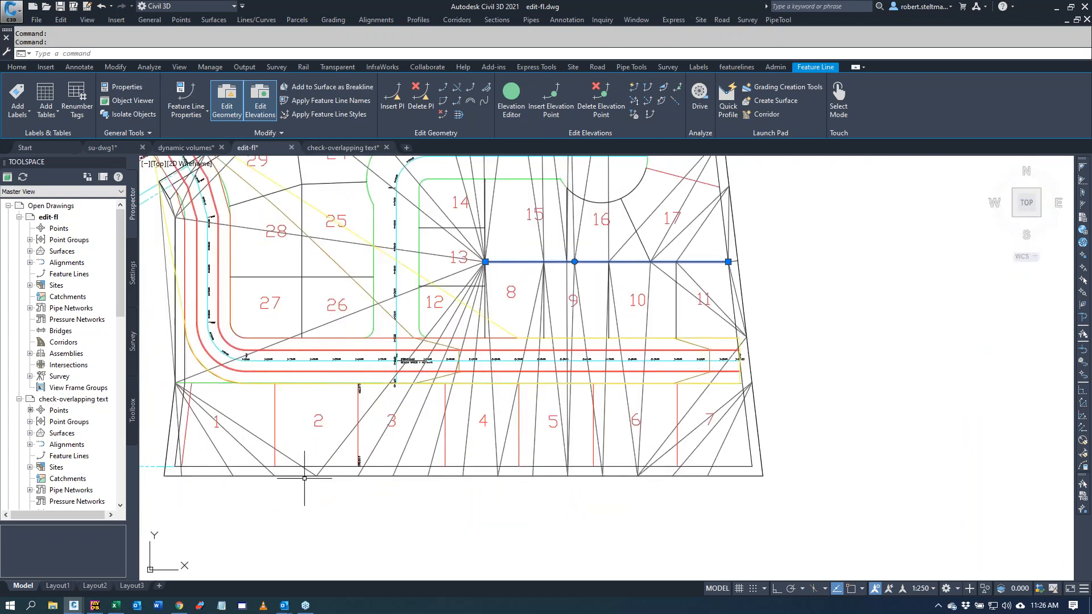
left_click(735, 68)
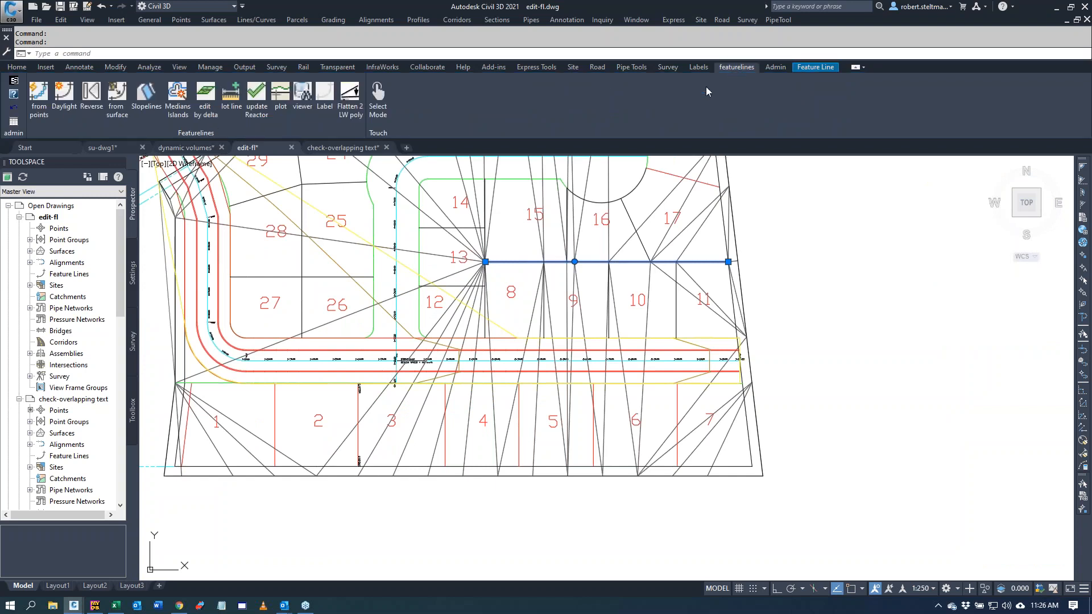
left_click(328, 95)
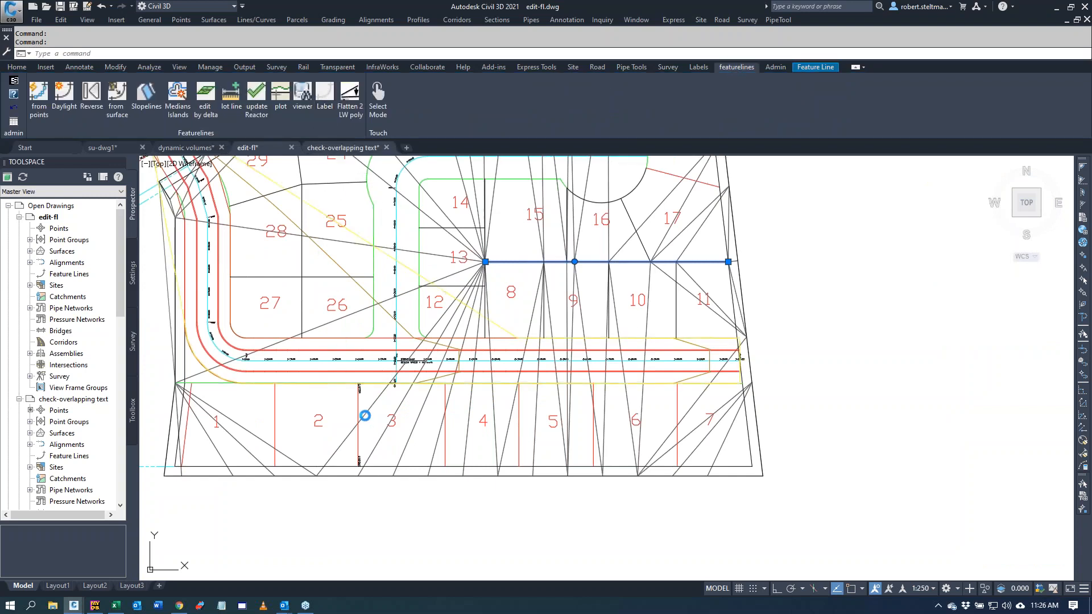
left_click(536, 320)
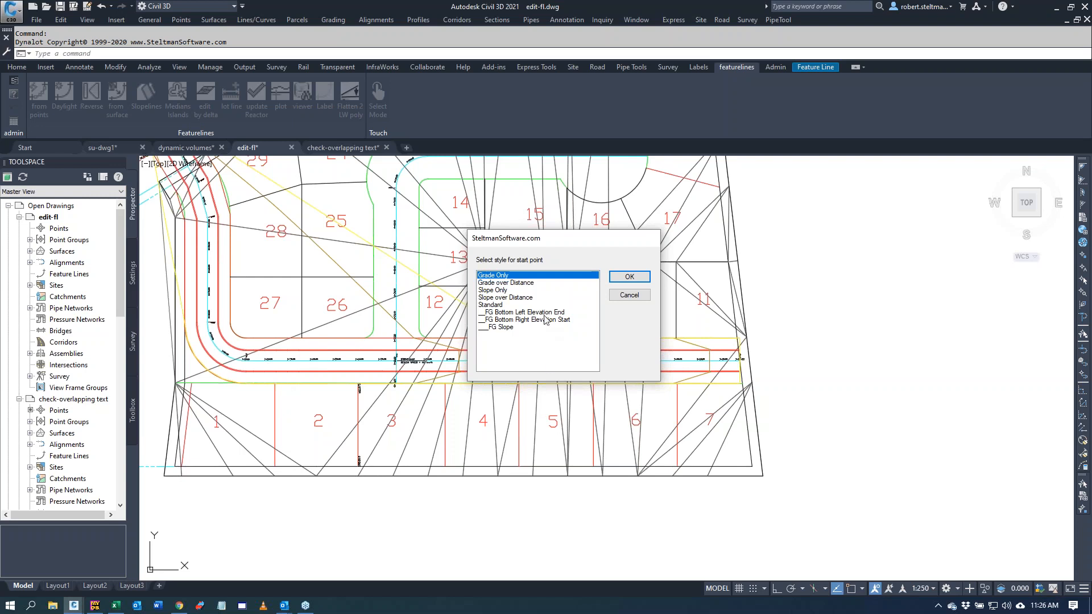
left_click(534, 320)
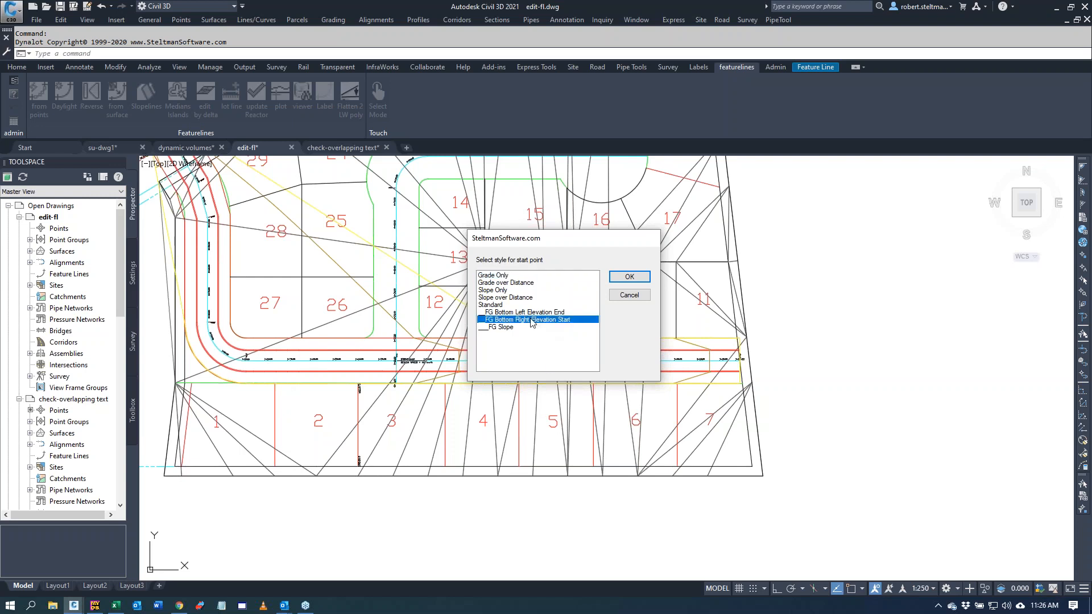
left_click(642, 277)
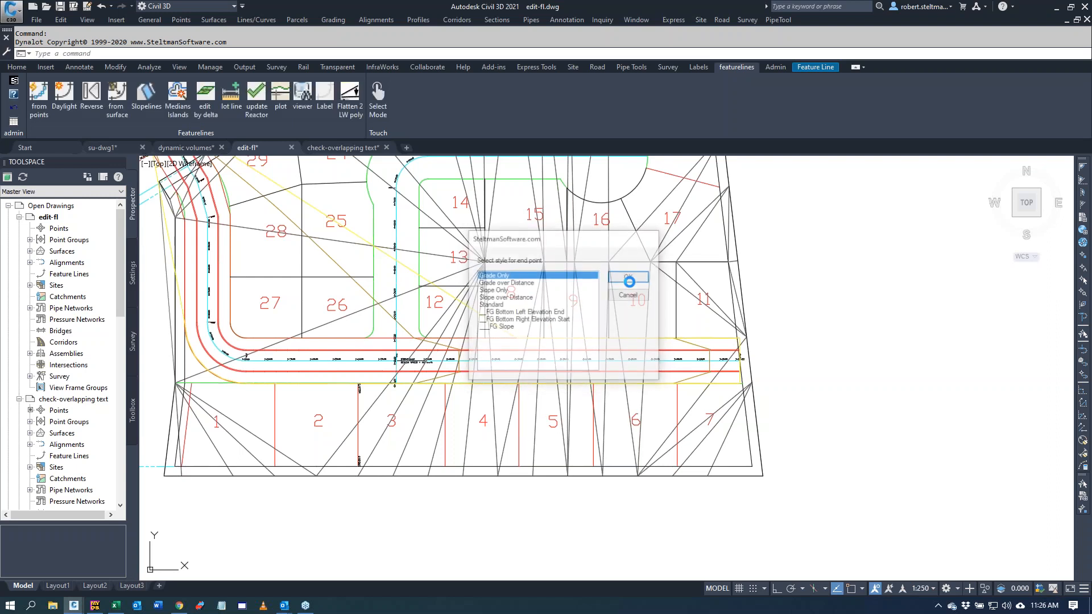
left_click(558, 313)
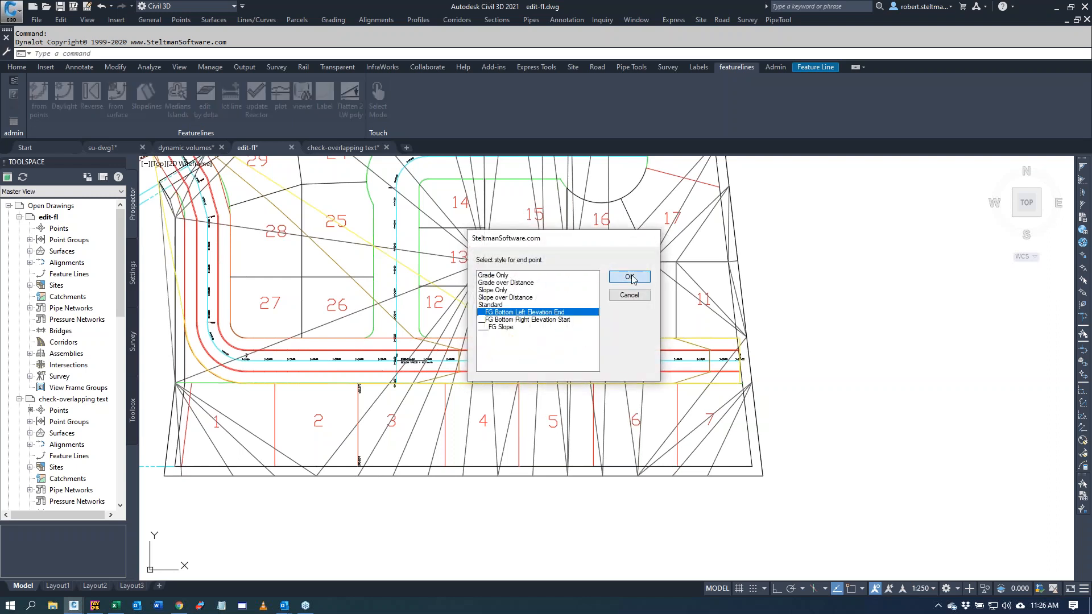
left_click(629, 277)
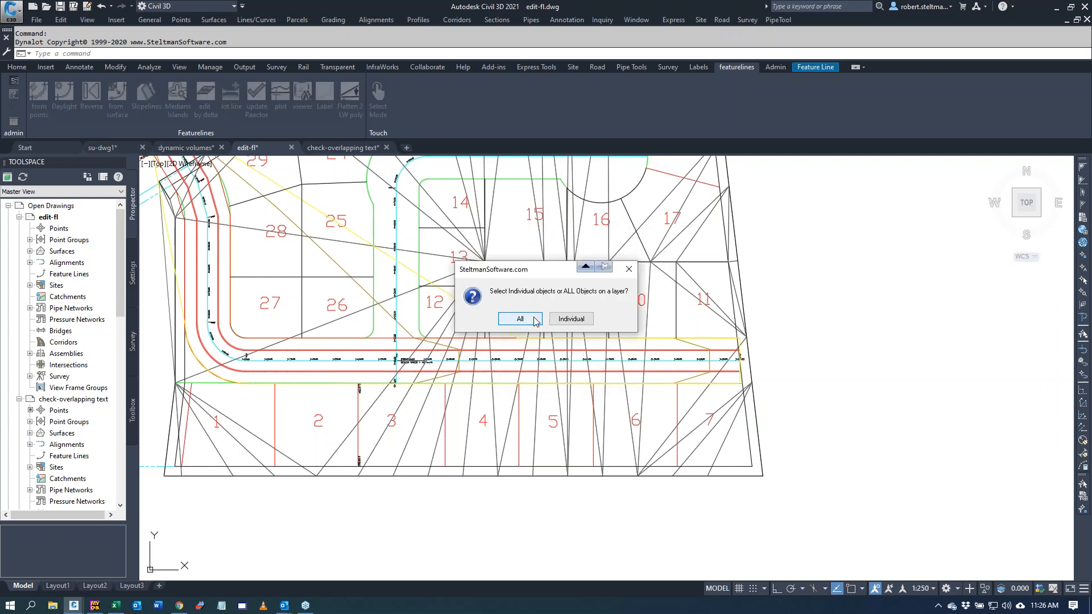
left_click(516, 321)
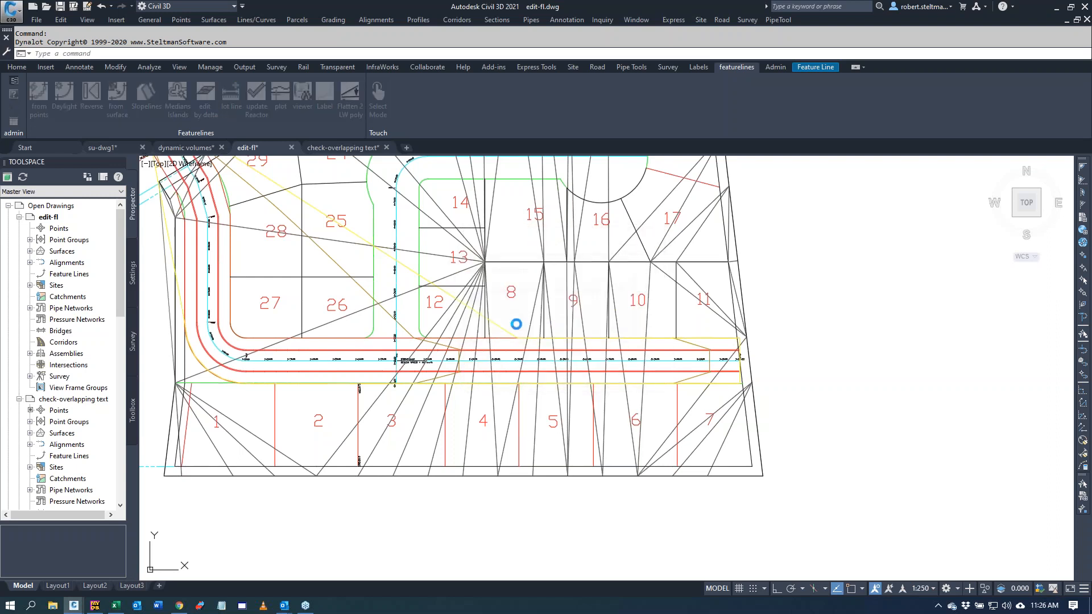
left_click(358, 406)
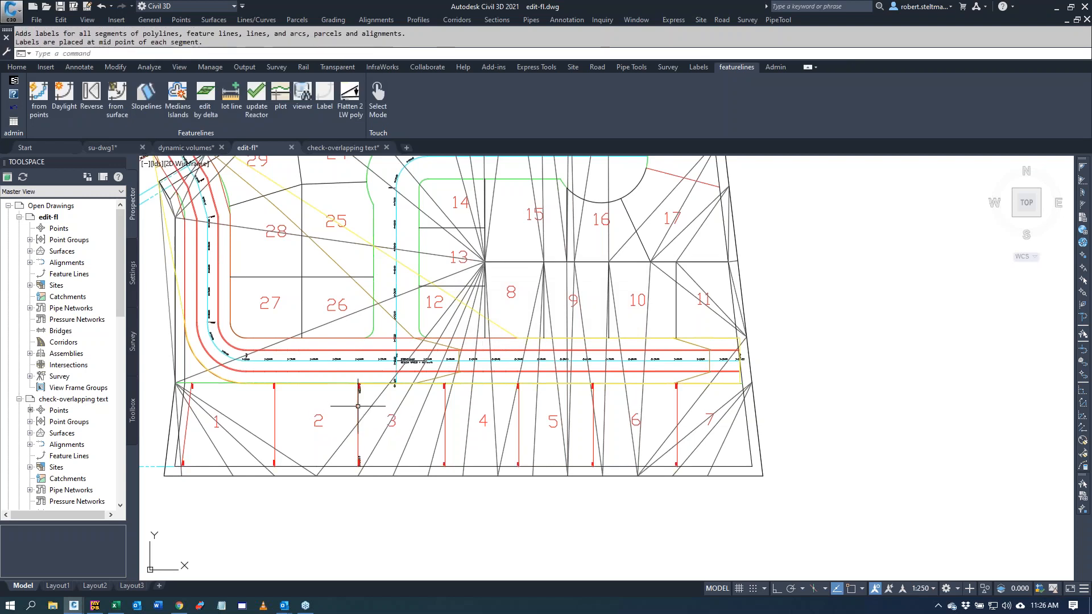
Step: Set up slope labels for the lot lines with the ___FG Slope style
scroll(254, 386, "up", 2)
scroll(262, 384, "up", 4)
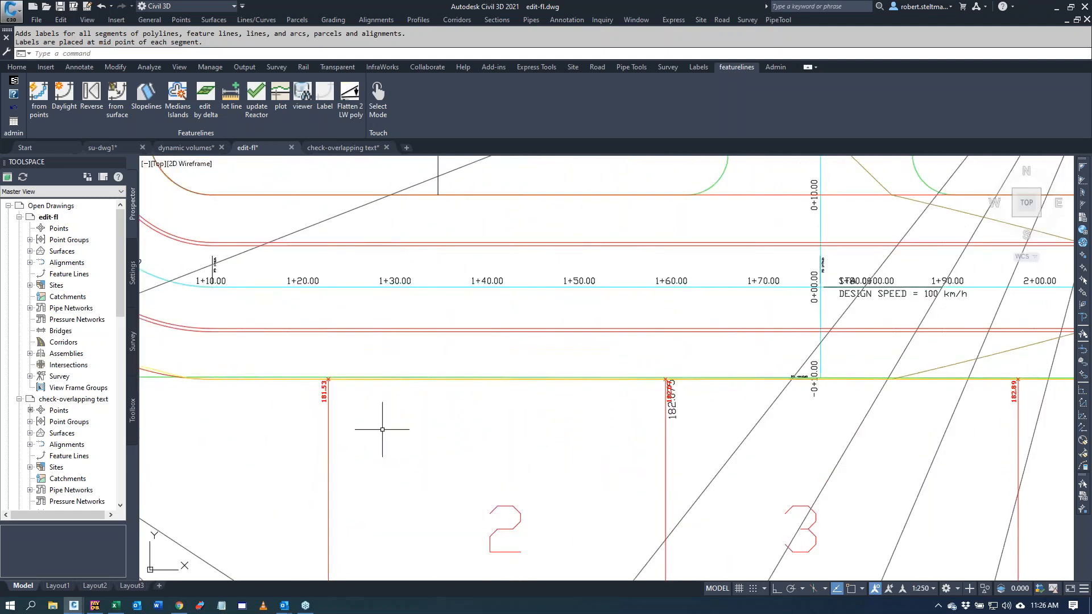
scroll(399, 425, "down", 6)
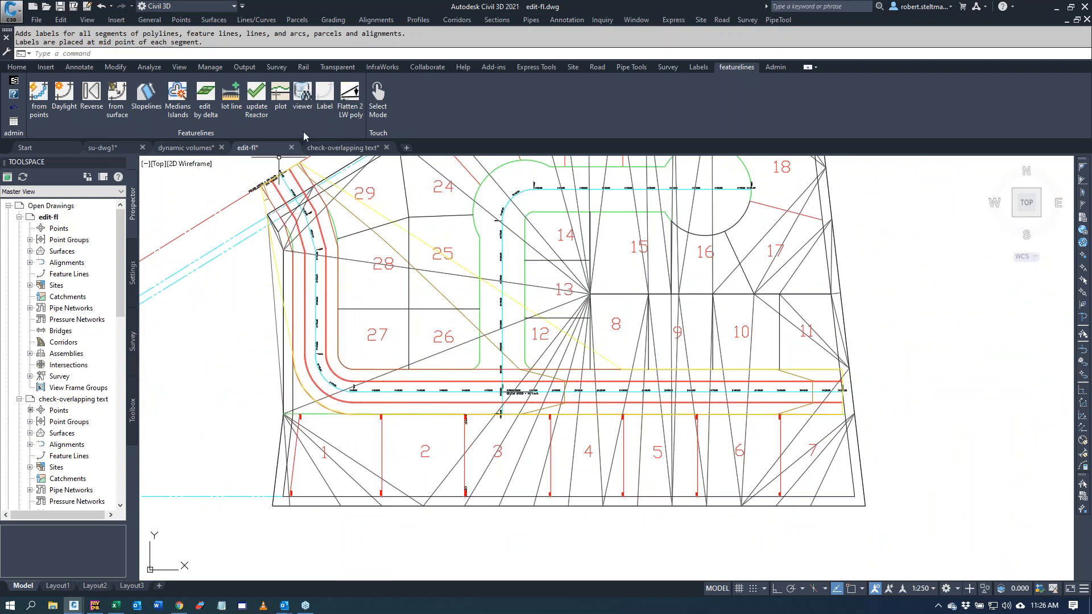
left_click(324, 97)
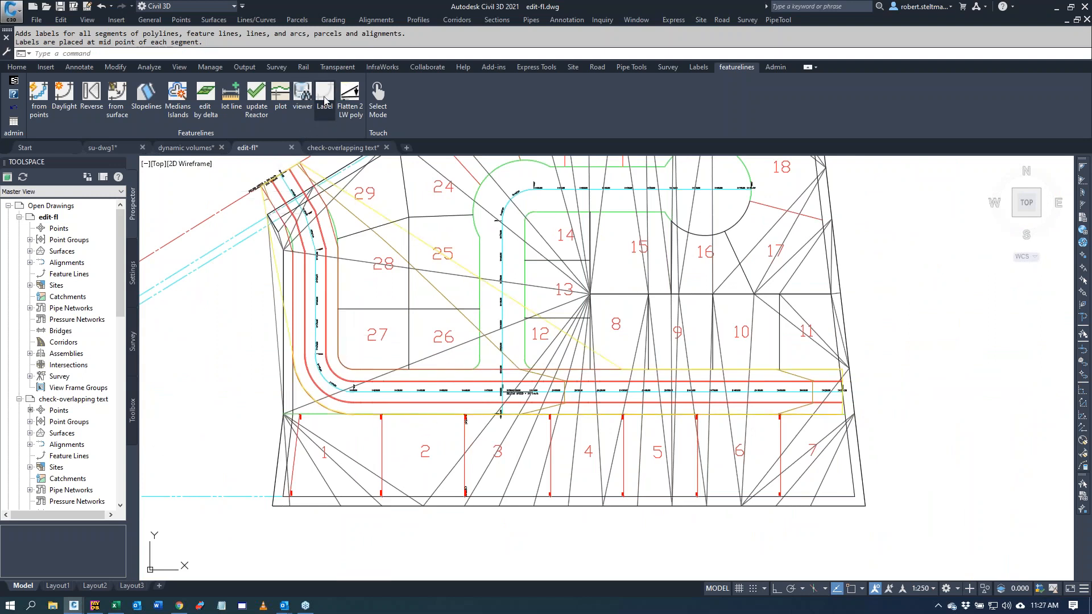
left_click(575, 319)
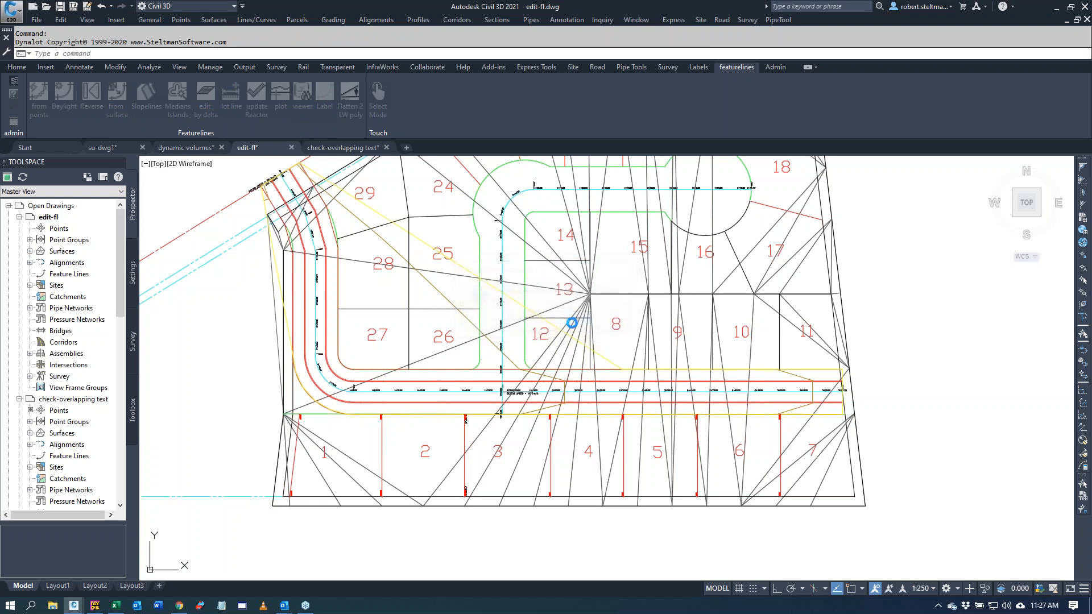
left_click(510, 329)
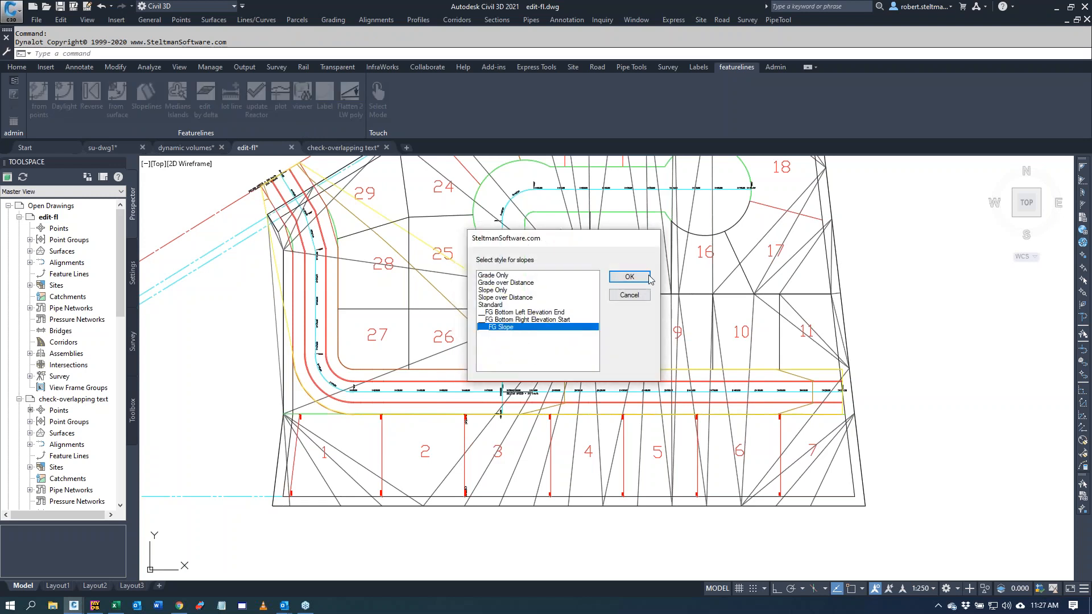
left_click(629, 277)
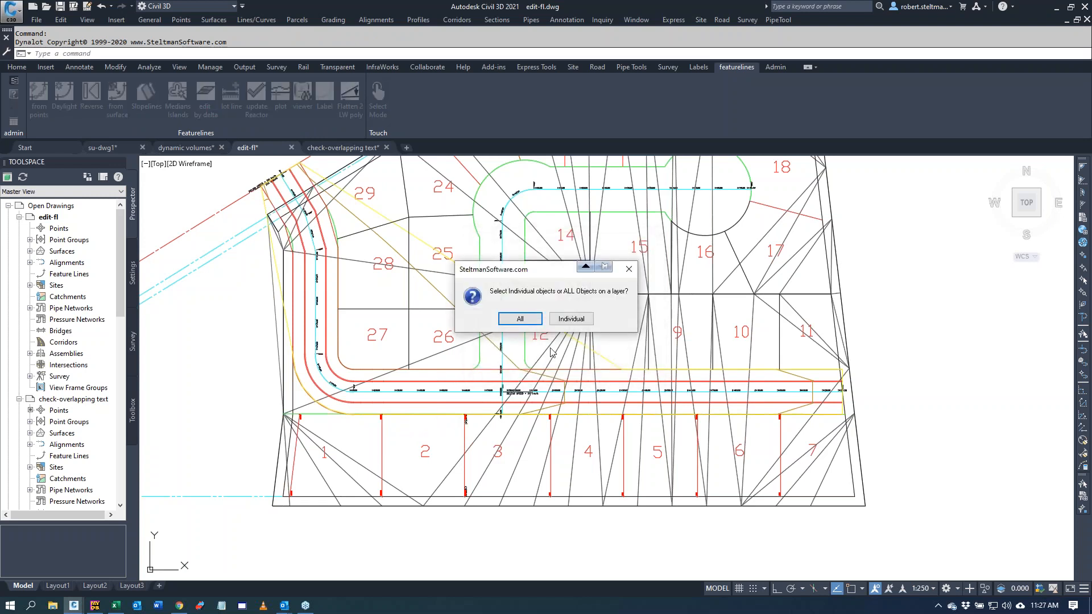
Step: Label all the lot-line feature lines on the layer by selecting the line between lots 1 and 2
left_click(564, 321)
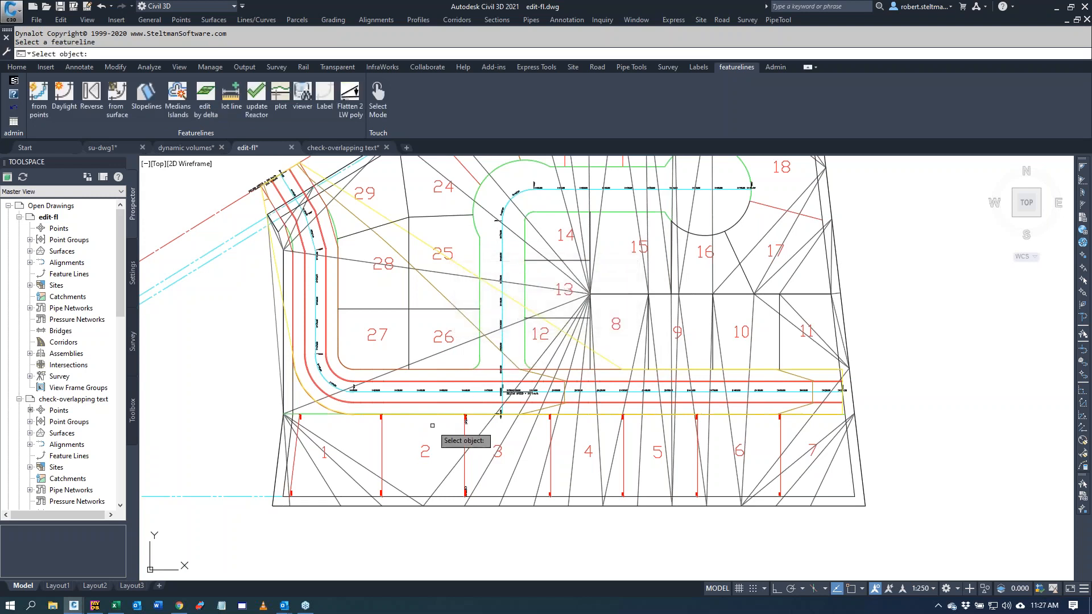
left_click(381, 445)
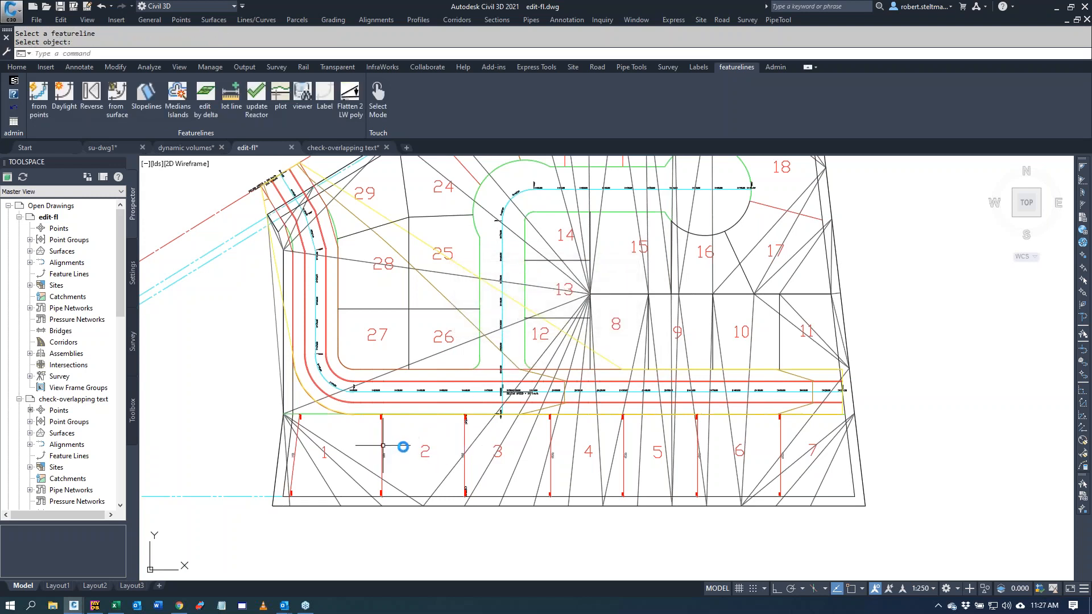
scroll(427, 478, "up", 2)
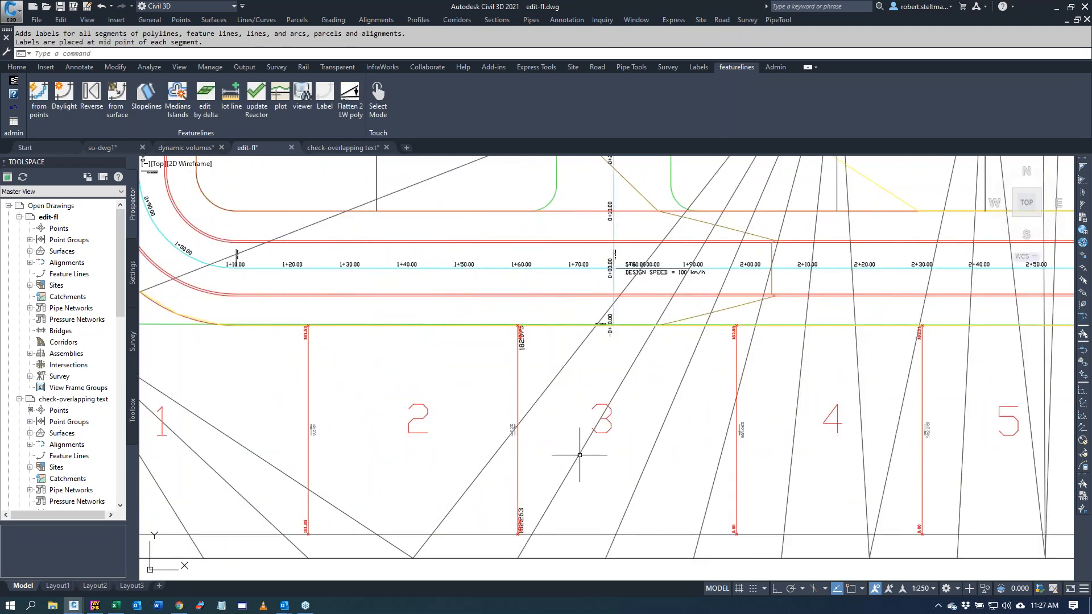
scroll(578, 453, "up", 2)
scroll(395, 428, "down", 3)
scroll(523, 364, "down", 3)
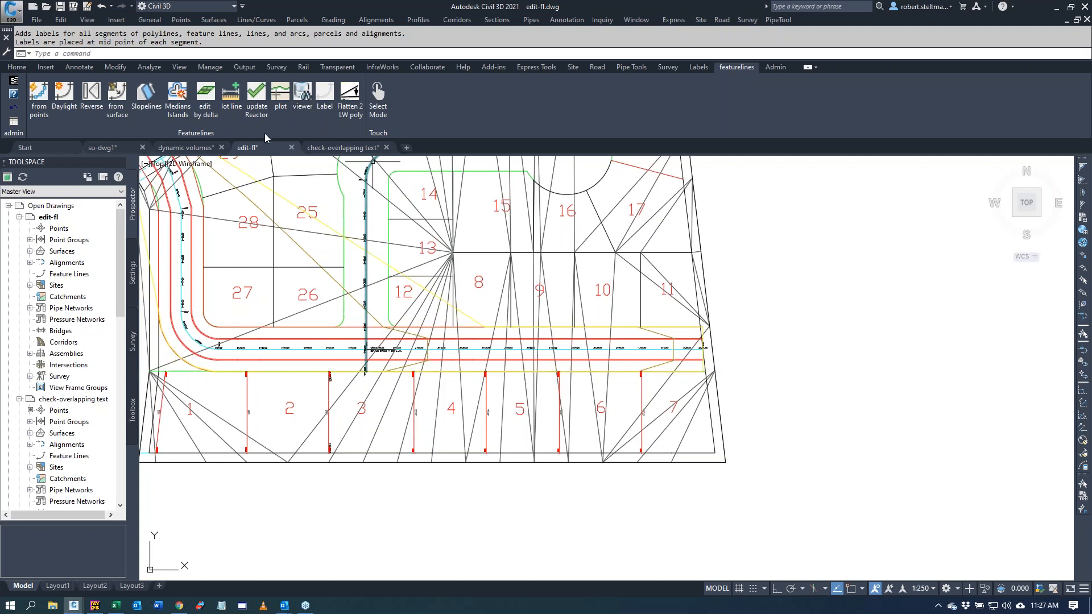
Step: Start lot line grading with surface road1 for the front property line and fg for the back
left_click(230, 105)
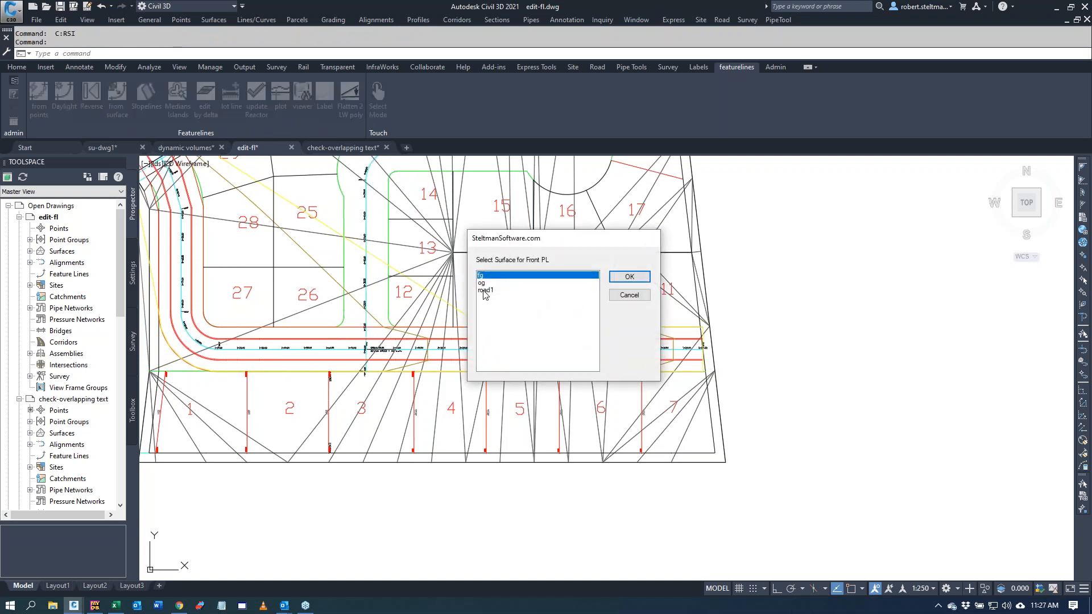
left_click(484, 291)
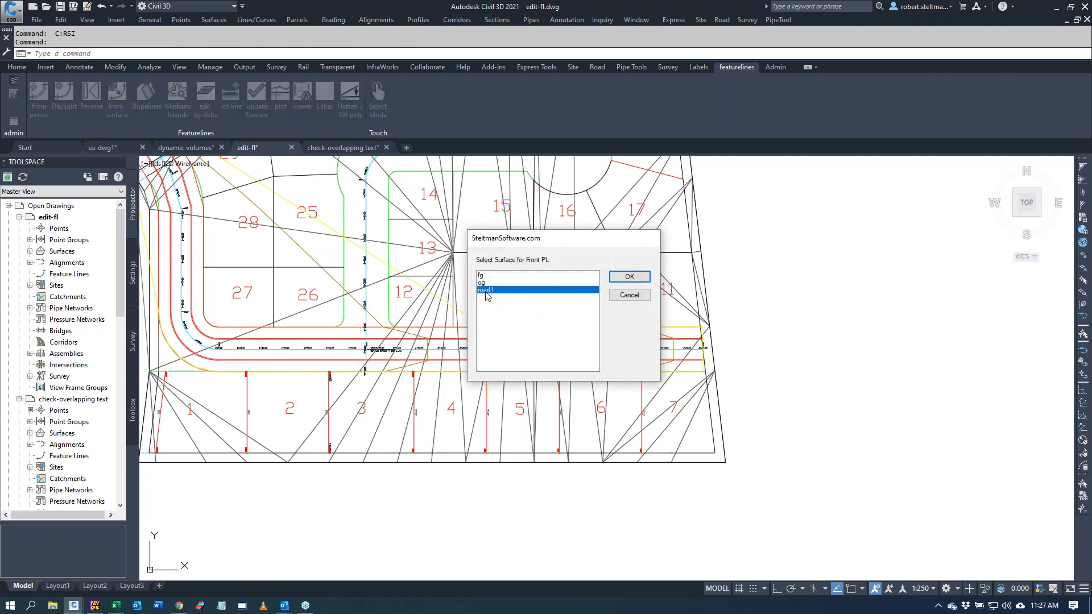
left_click(625, 277)
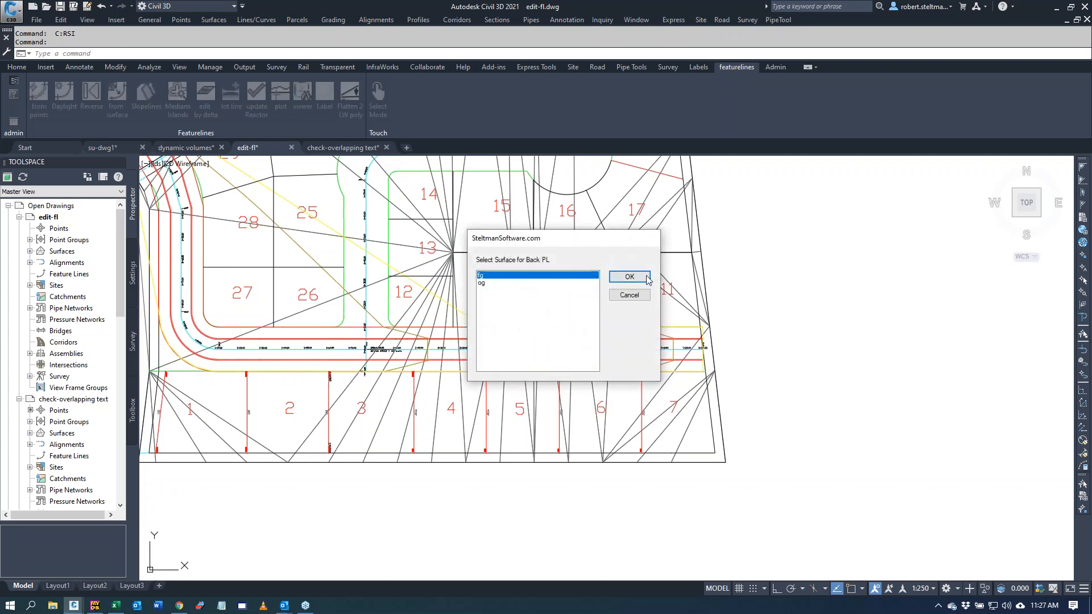
left_click(629, 276)
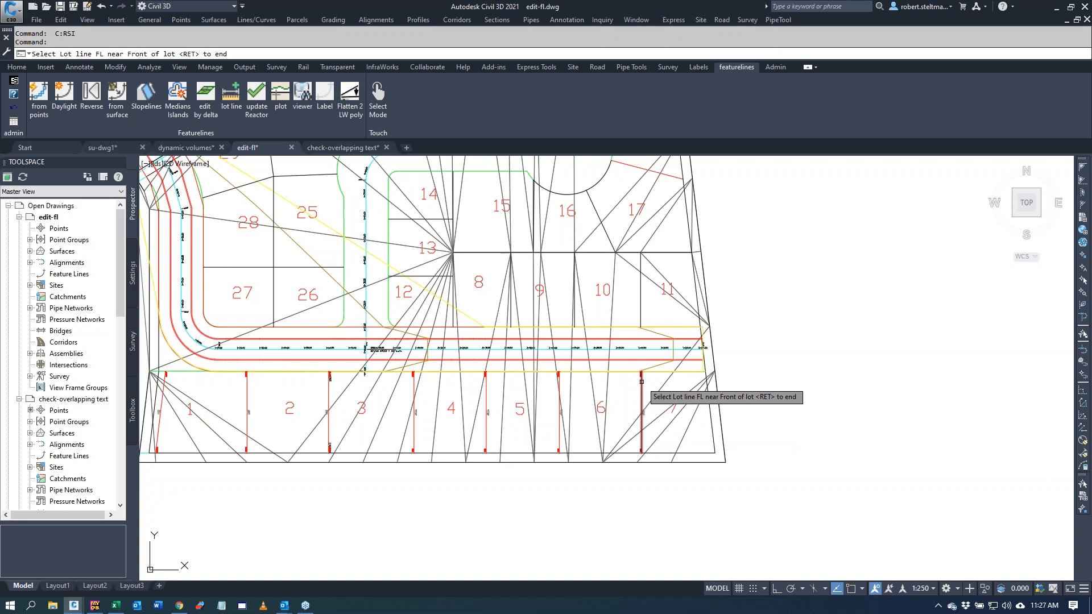
Step: Open the grading design of the line between lots 6 and 7 from its front end and try the Split Lot design
left_click(642, 382)
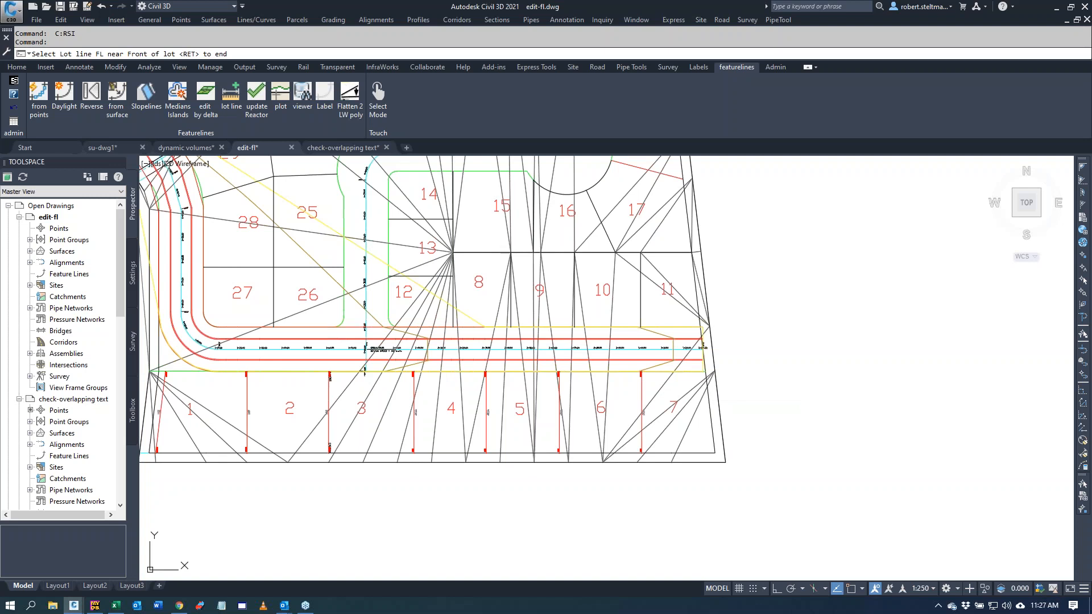
left_click_drag(586, 136, 718, 169)
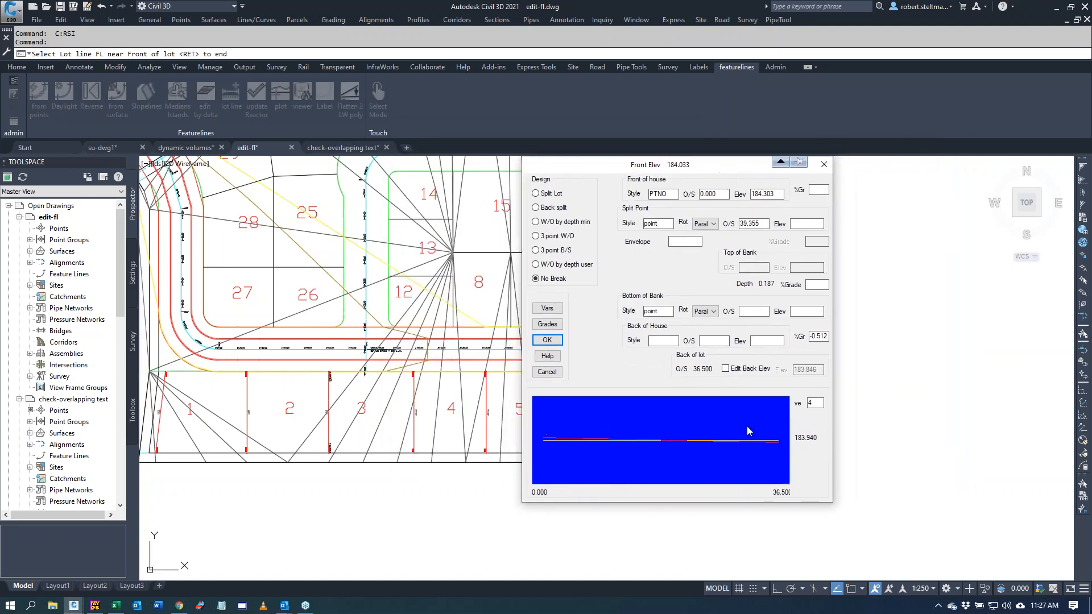
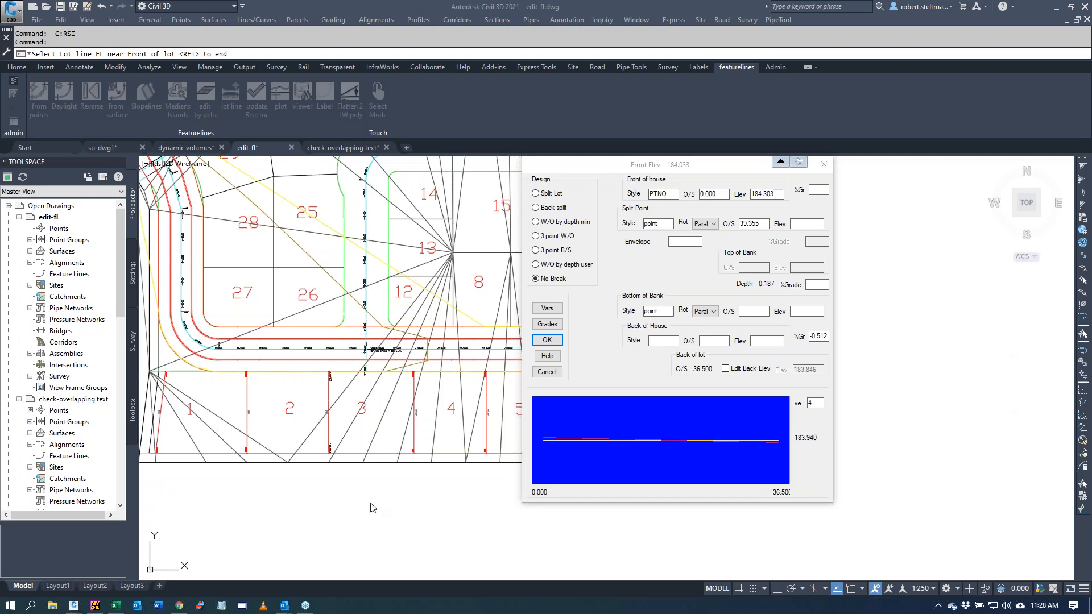
mouse_move(712, 169)
left_mouse_down()
mouse_move(579, 153)
mouse_move(665, 128)
left_mouse_up()
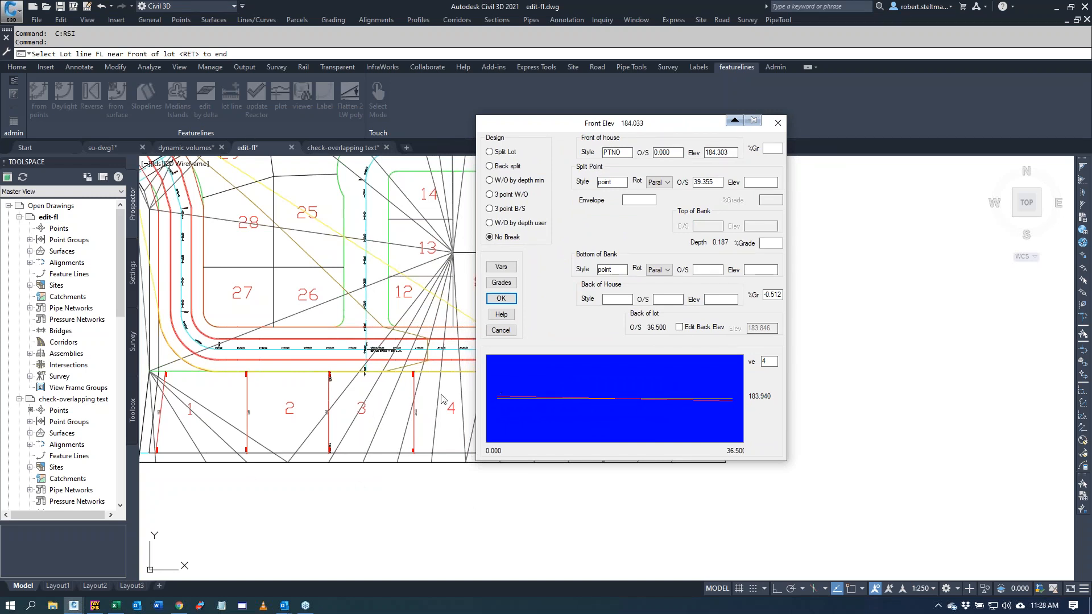
left_click(498, 152)
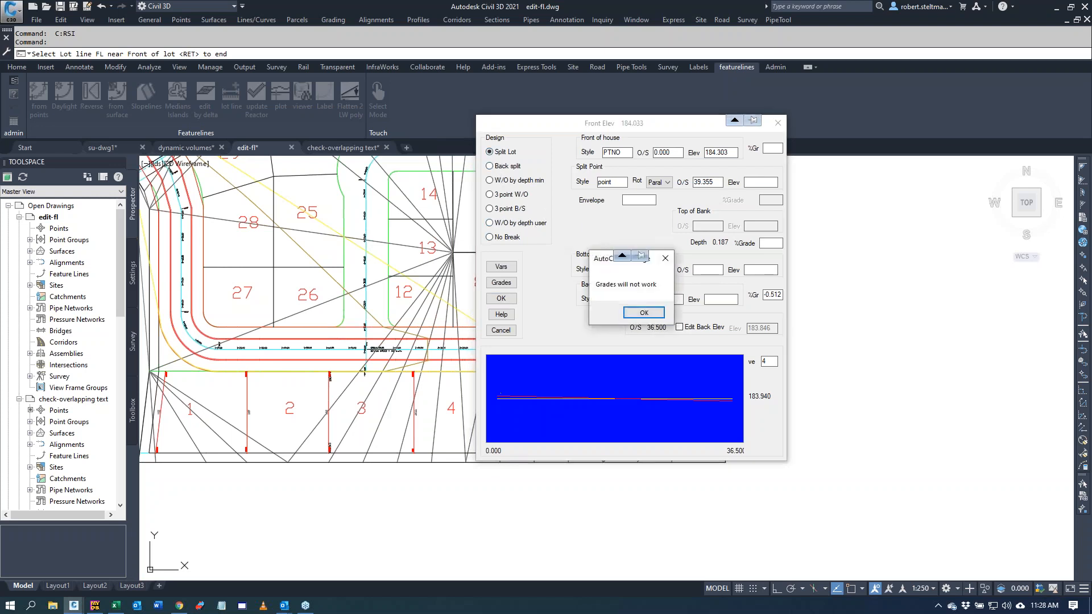
left_click(644, 313)
Step: Set the split point to 6 and replace the bank grade ratio in the grading options
left_click(502, 267)
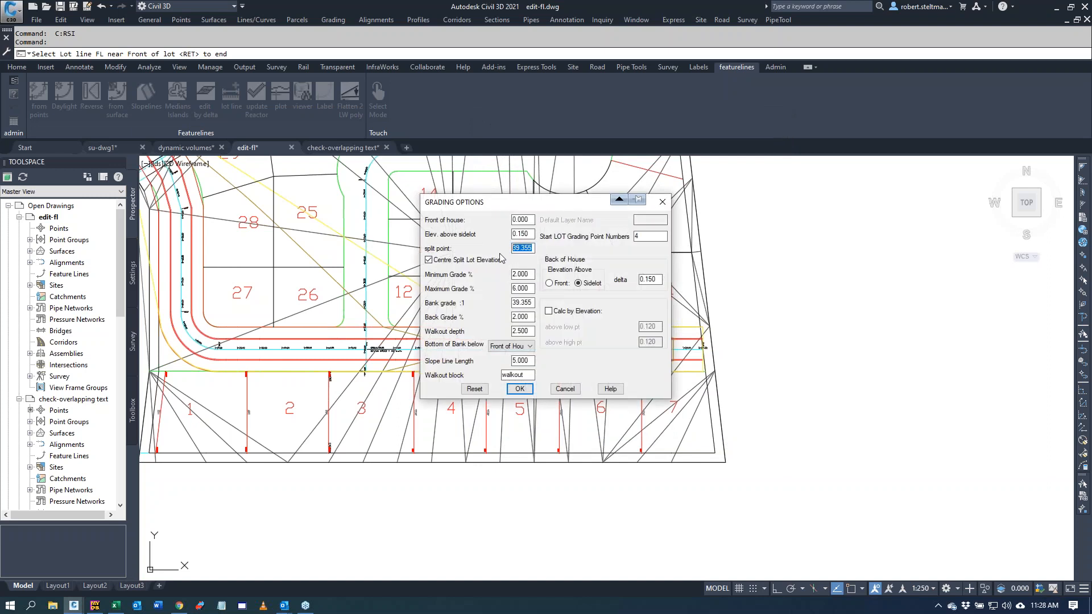
type("6")
left_click_drag(535, 303, 491, 300)
key("BackSpace")
left_click(519, 389)
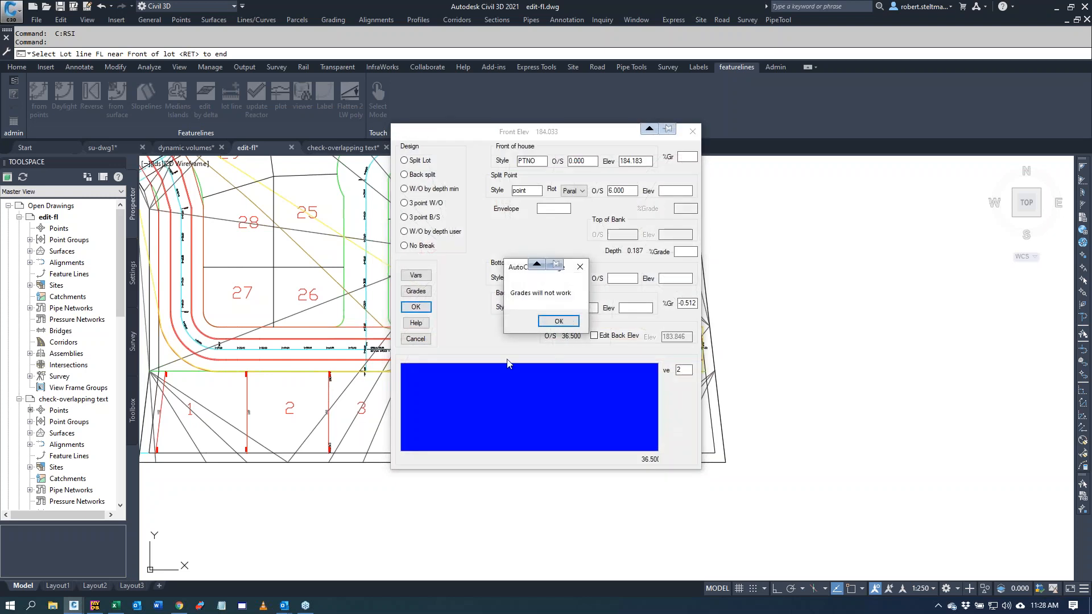
left_click(558, 321)
Step: Intersect the 6% and -6% grades with neither held, and apply the Split Lot design to the line between lots 6 and 7
left_click(414, 292)
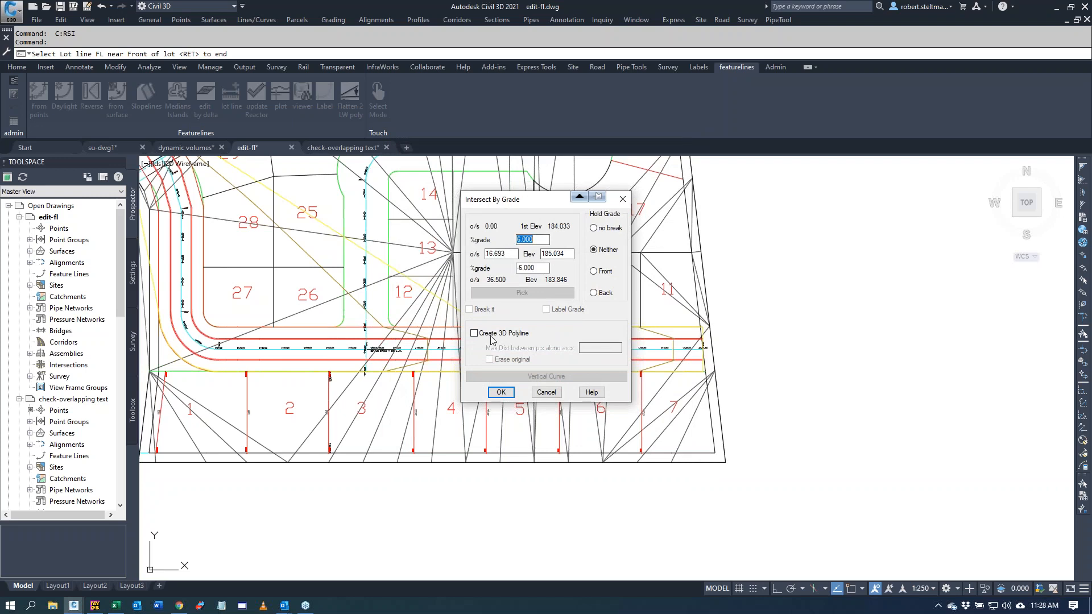
left_click(501, 392)
left_click(500, 392)
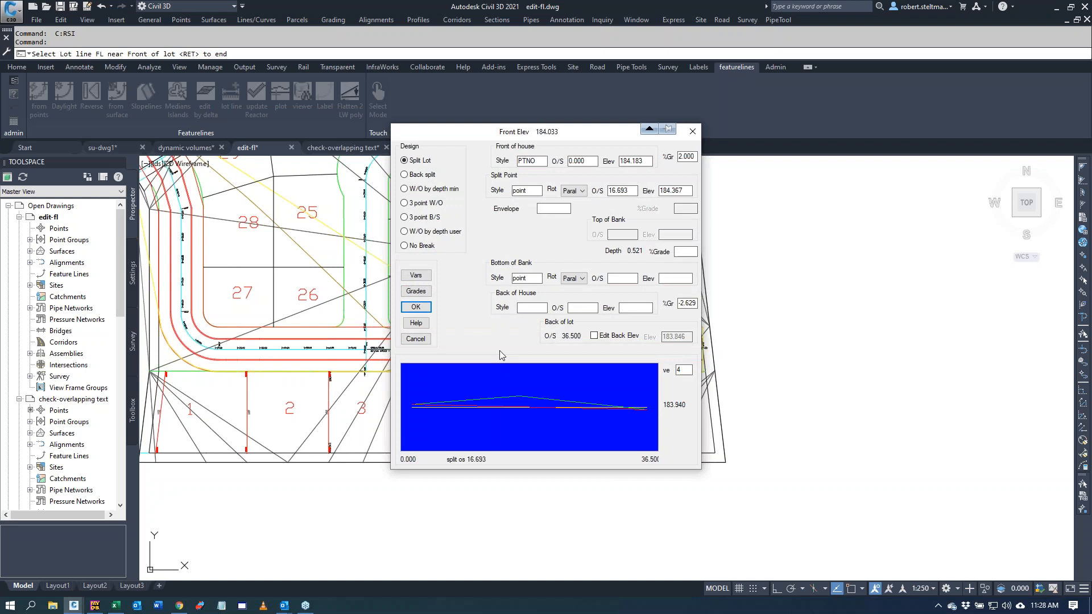
left_click(415, 308)
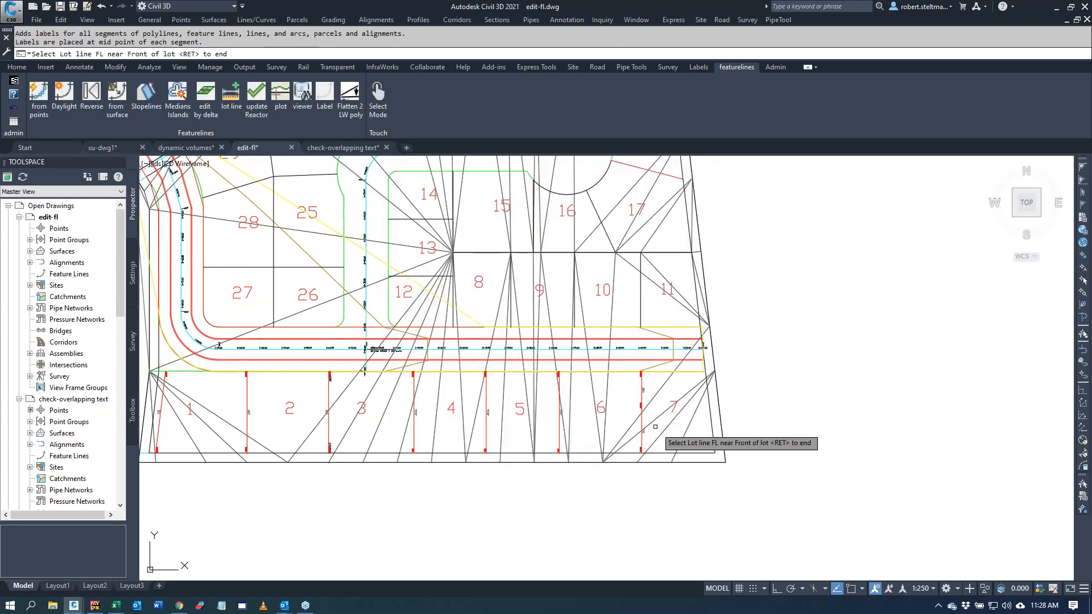
scroll(655, 426, "up", 7)
scroll(637, 393, "up", 5)
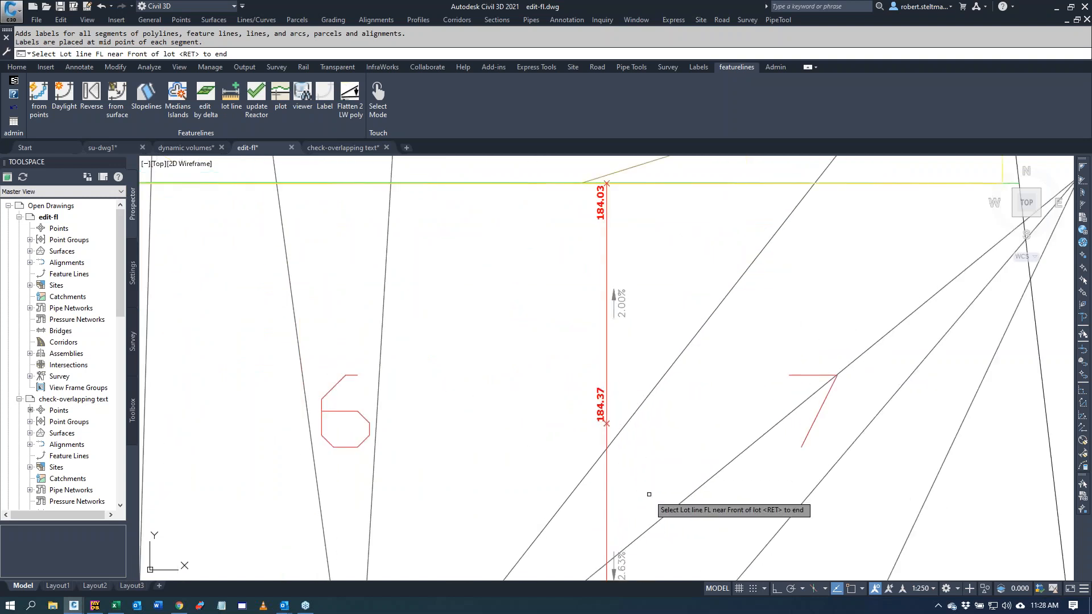
scroll(637, 537, "down", 2)
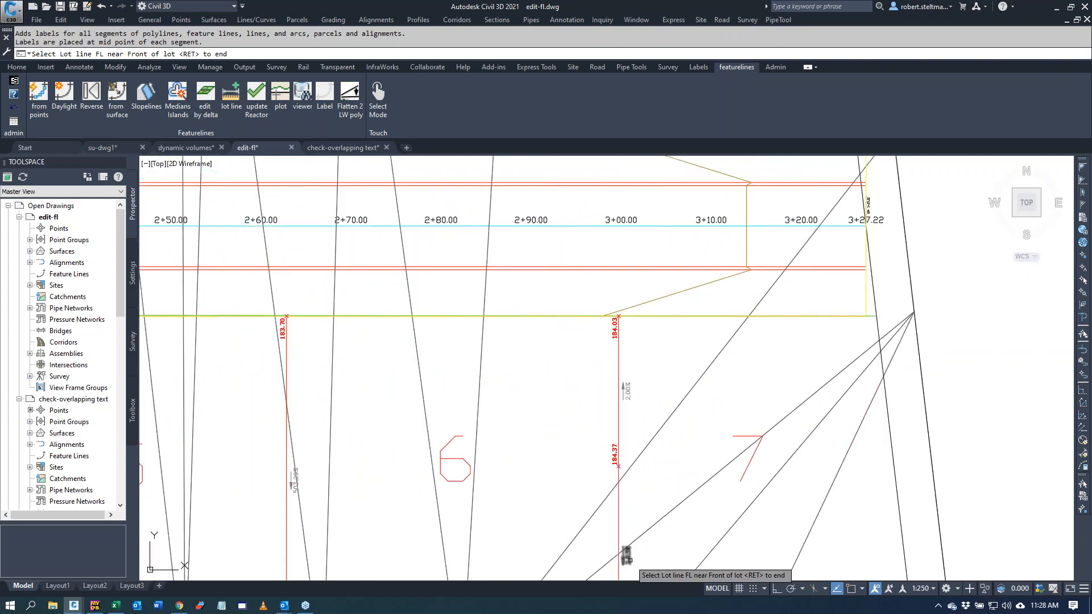
scroll(371, 389, "down", 2)
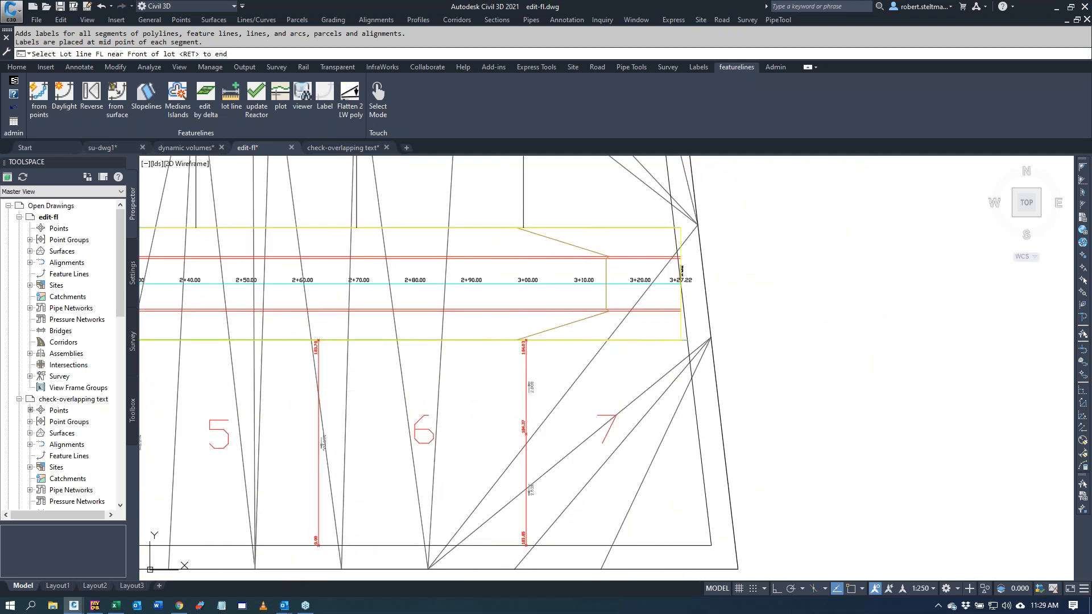
Step: Override the back elevation of the line between lots 5 and 6 with 182 and set the profile preview's vertical exaggeration to 2
key("Return")
left_click(594, 336)
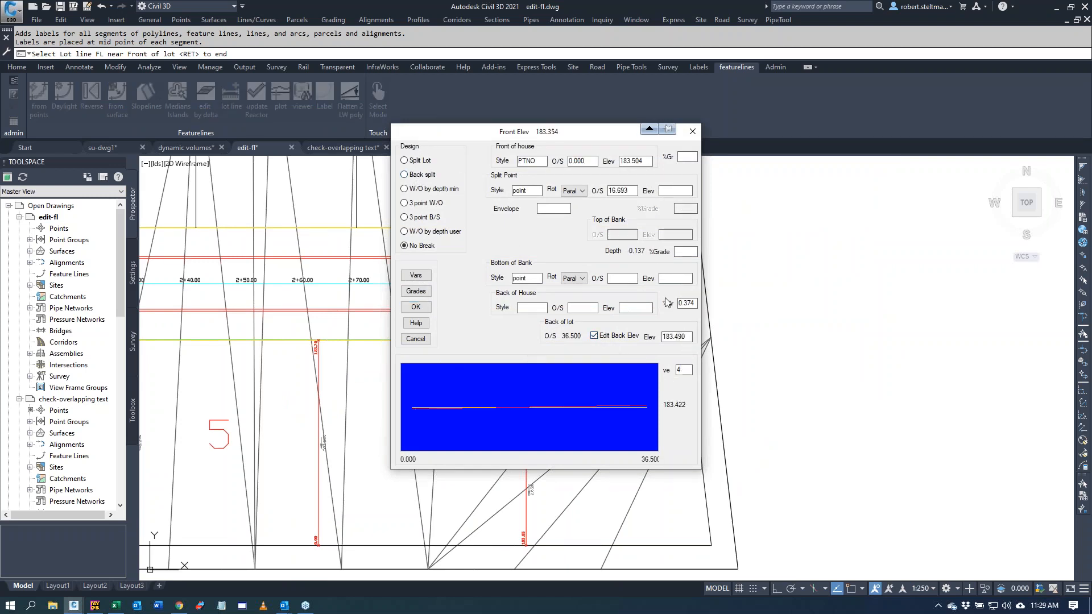
left_click_drag(687, 337, 647, 332)
type("182")
key("Return")
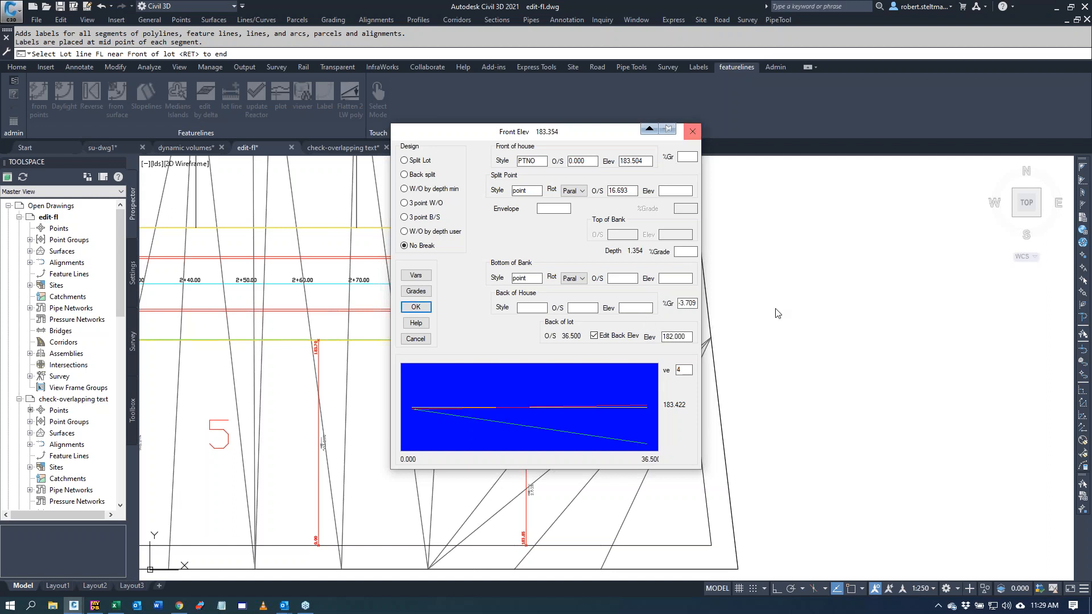
left_click_drag(687, 371, 653, 369)
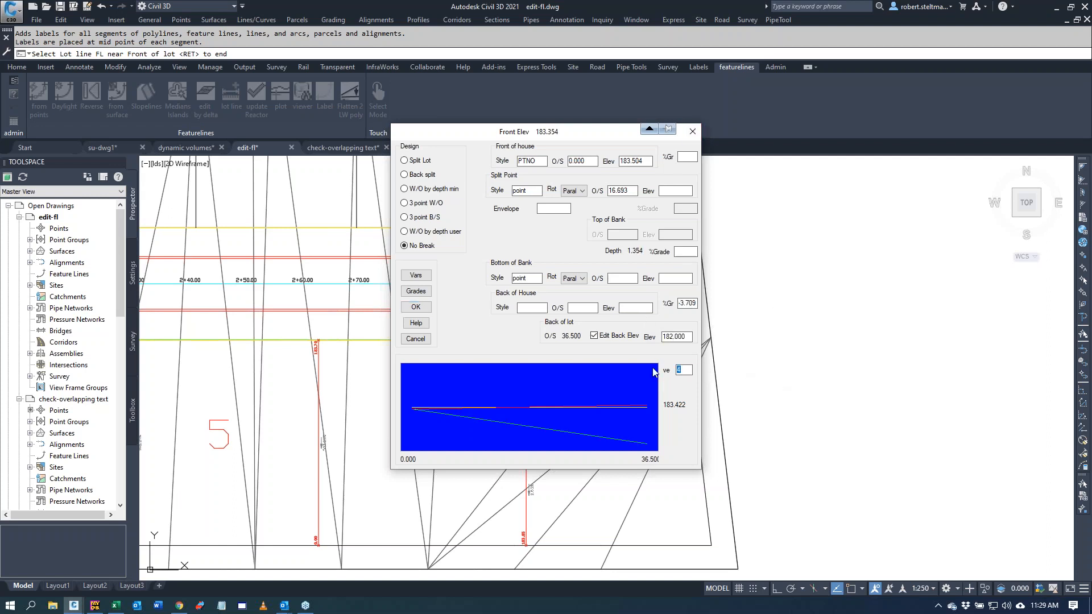
key("Return")
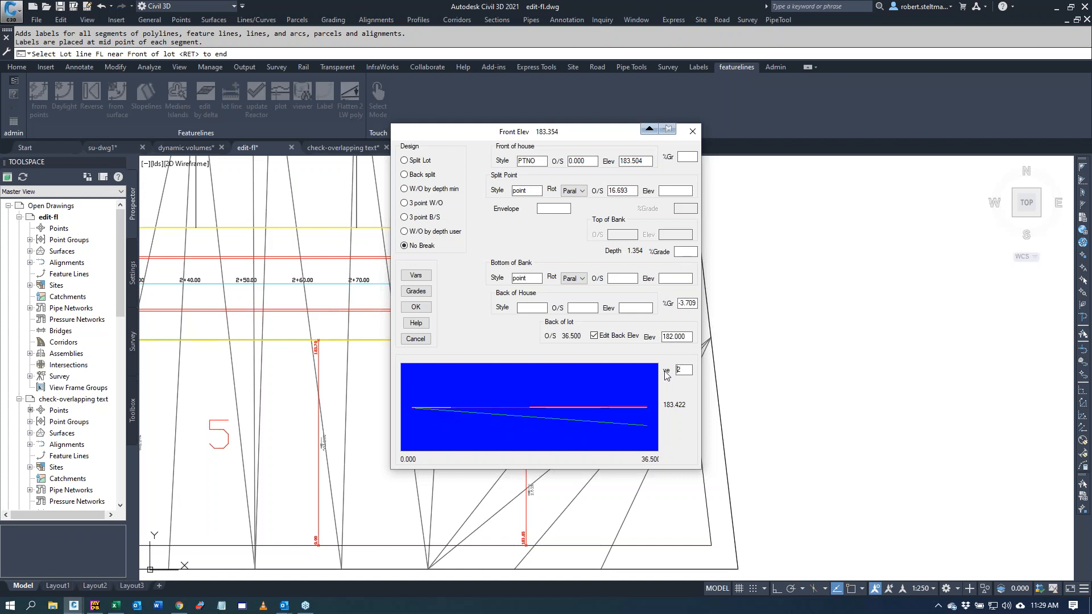
Step: Apply a Back split design with a split point offset of 6 to the line between lots 5 and 6
left_click(424, 177)
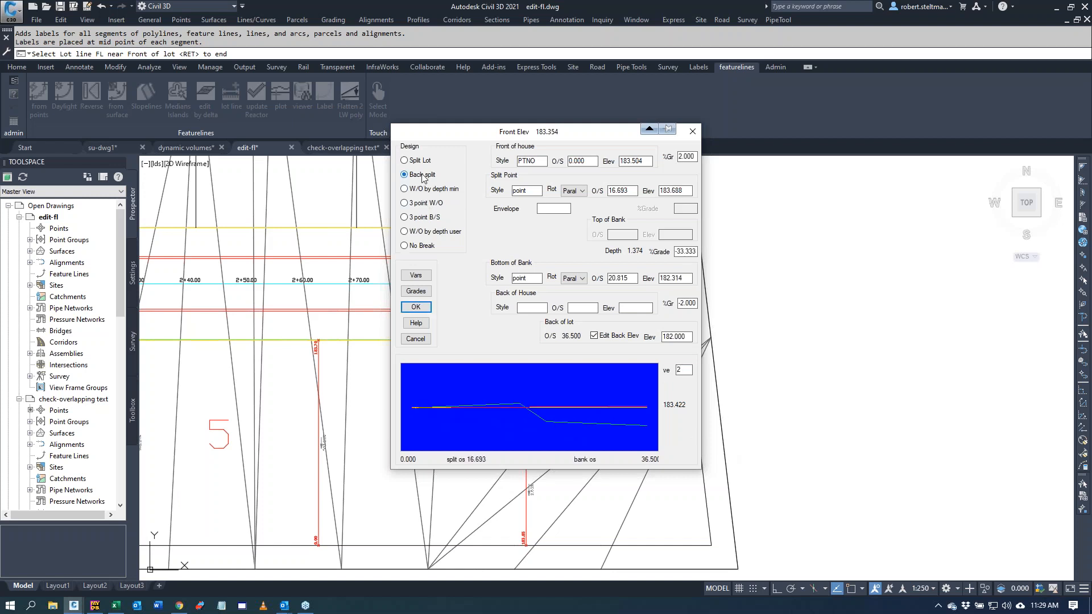
double_click(634, 191)
type("6")
key("Tab")
left_click(405, 174)
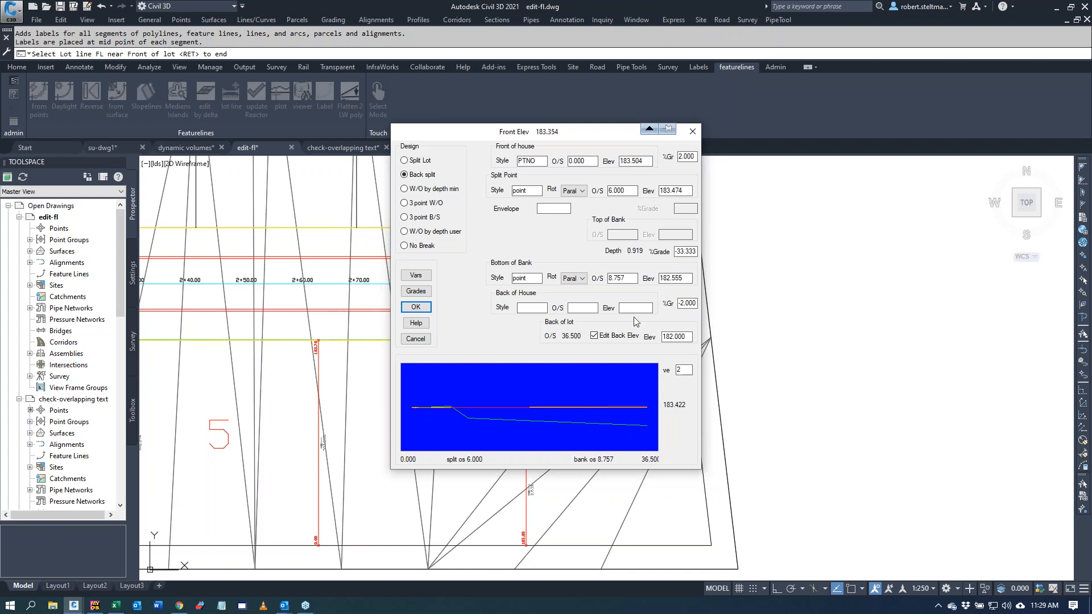
left_click(416, 307)
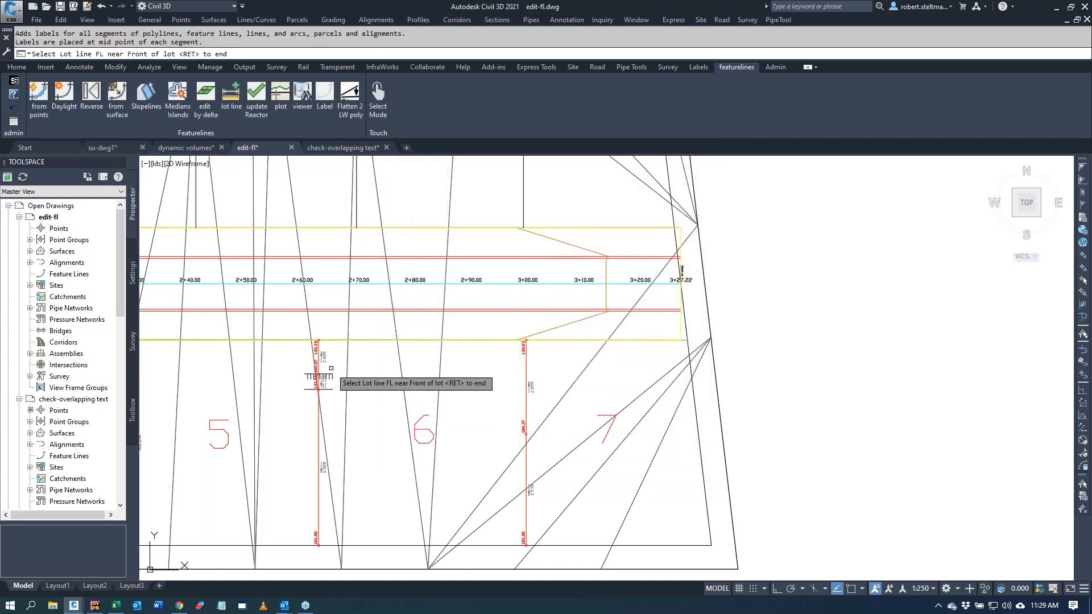
Step: Open the grading design of the line between lots 4 and 5 and set its back elevation to 180
scroll(291, 379, "up", 4)
scroll(484, 415, "down", 6)
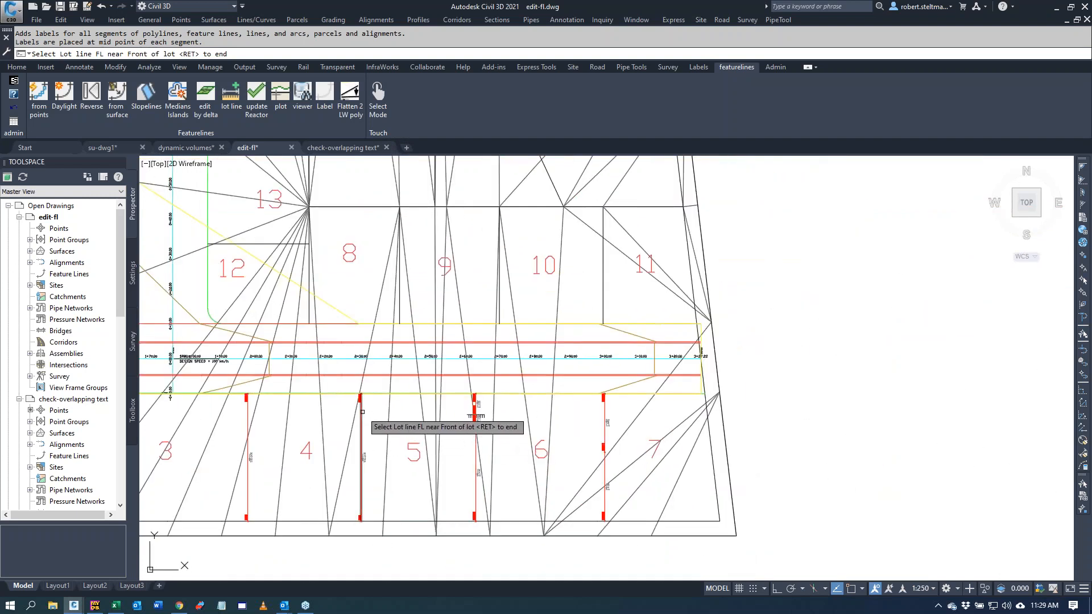
left_click(361, 412)
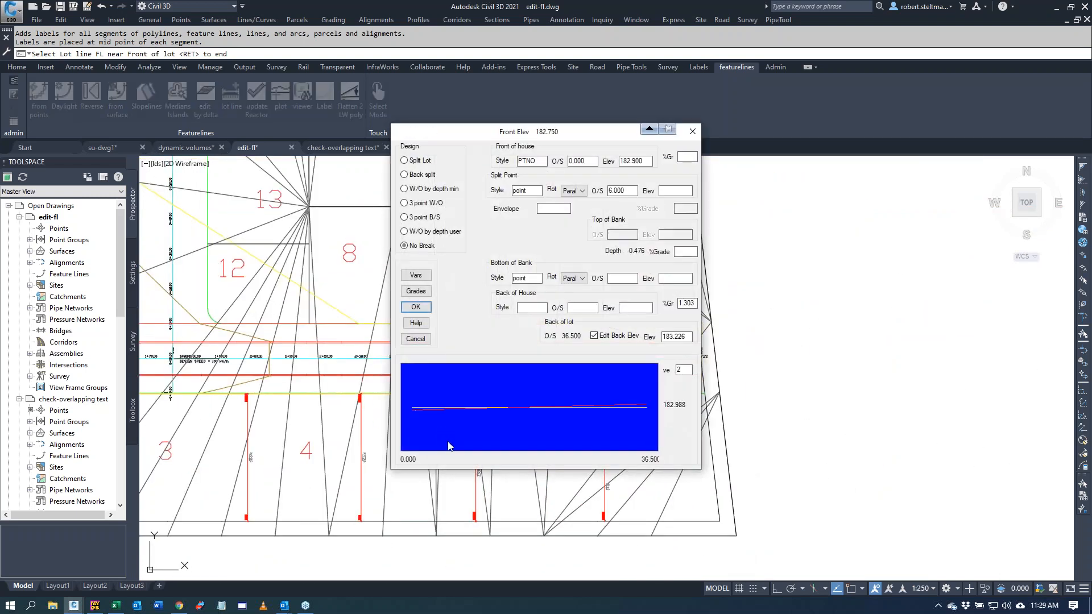
double_click(689, 336)
type("180")
key("Tab")
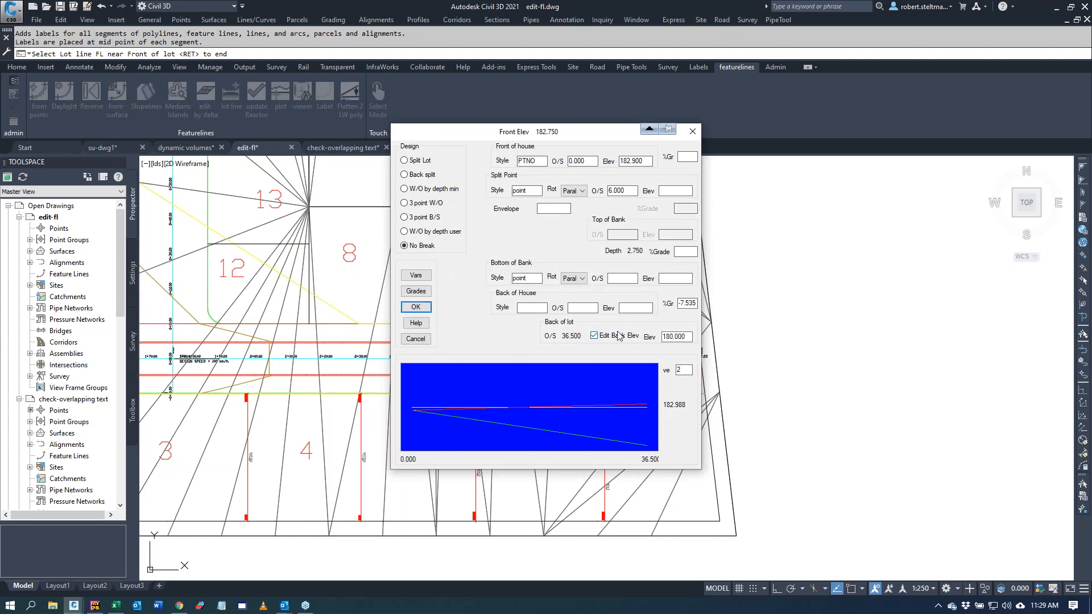
Step: Try the W/O by depth min design, set the bottom of bank offset to 25, and switch to the 3 point W/O design
left_click(406, 189)
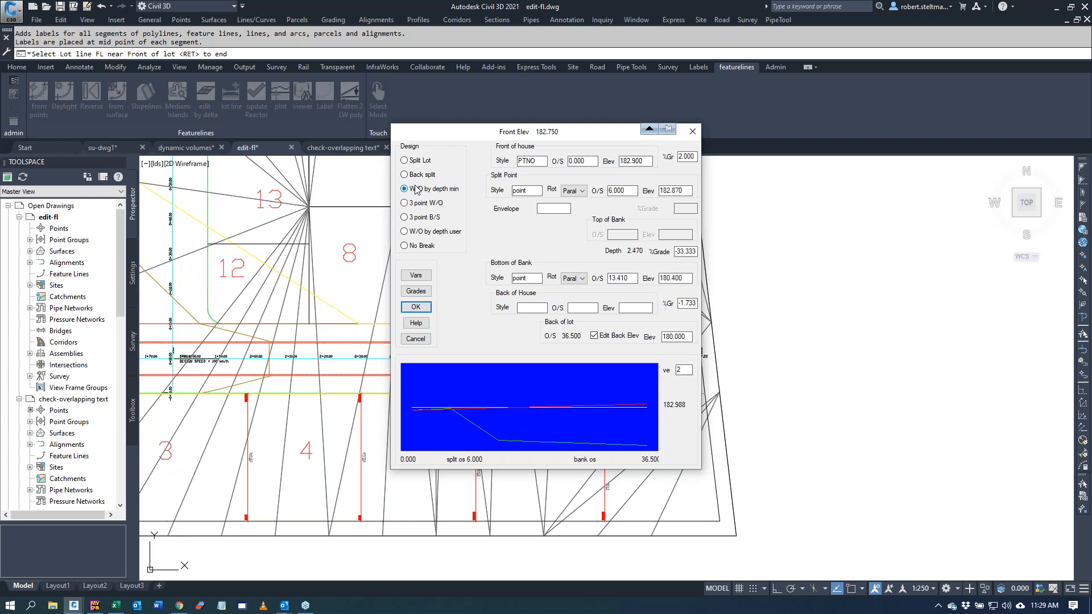
double_click(635, 279)
type("25")
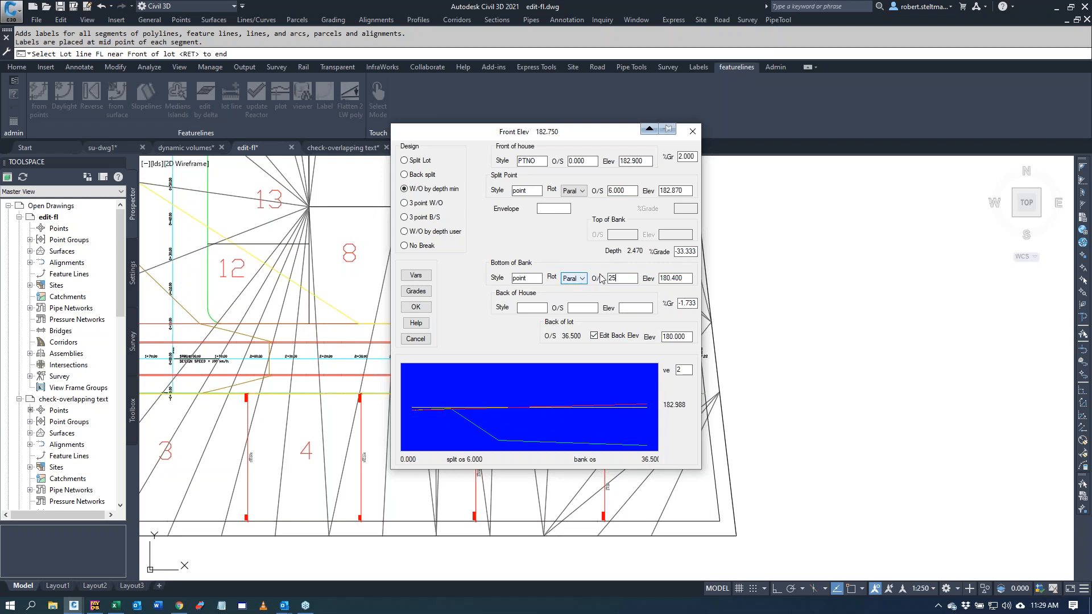
left_click(415, 205)
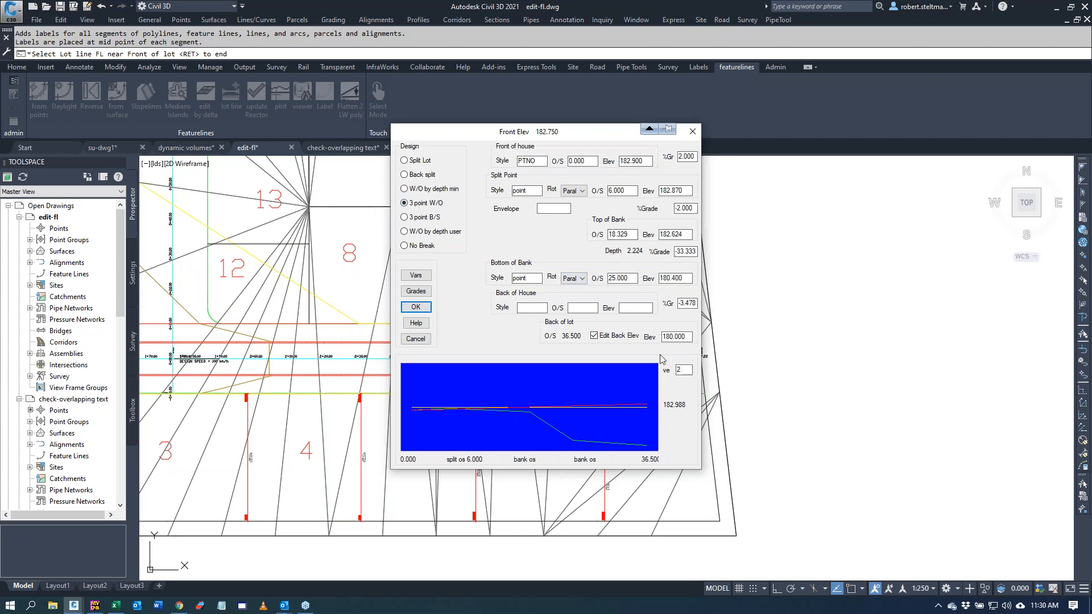
Step: Set the back grade to -2% and apply the 3 point W/O design to the line between lots 4 and 5
left_click_drag(698, 302, 637, 302)
type("-2")
key("Tab")
left_click(416, 307)
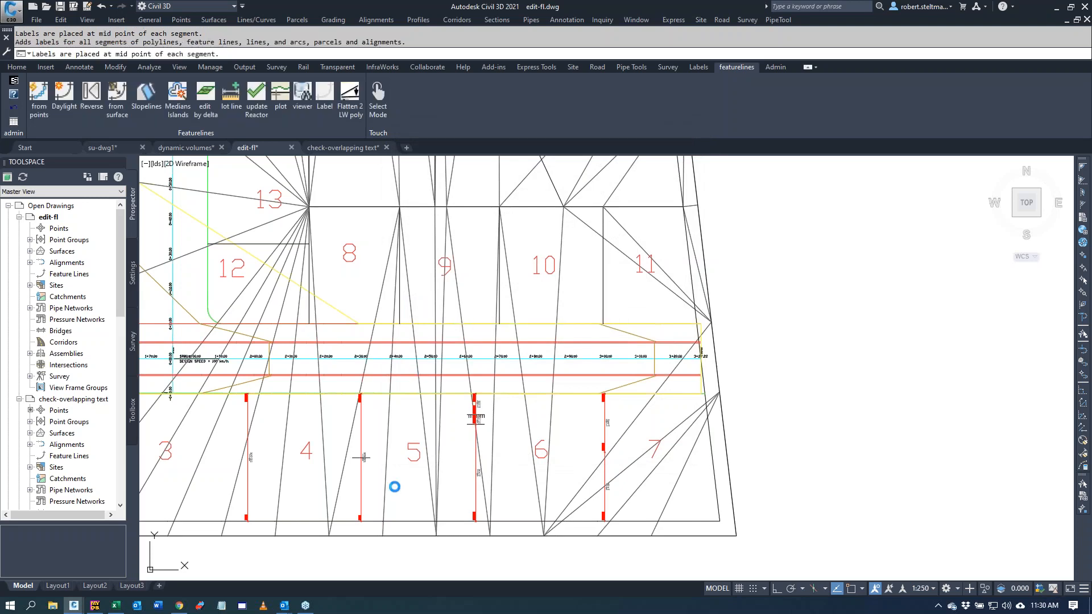
Step: Apply a Split Lot design to the line between lots 2 and 3, locating the split point by intersecting 6% and -6% grades
scroll(354, 510, "up", 4)
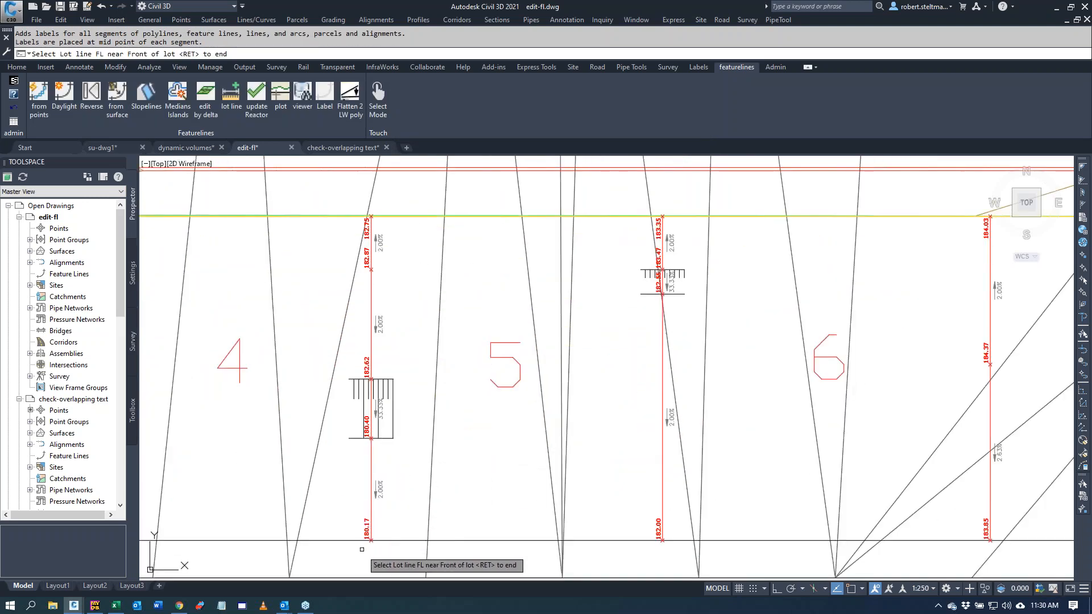
scroll(356, 526, "down", 5)
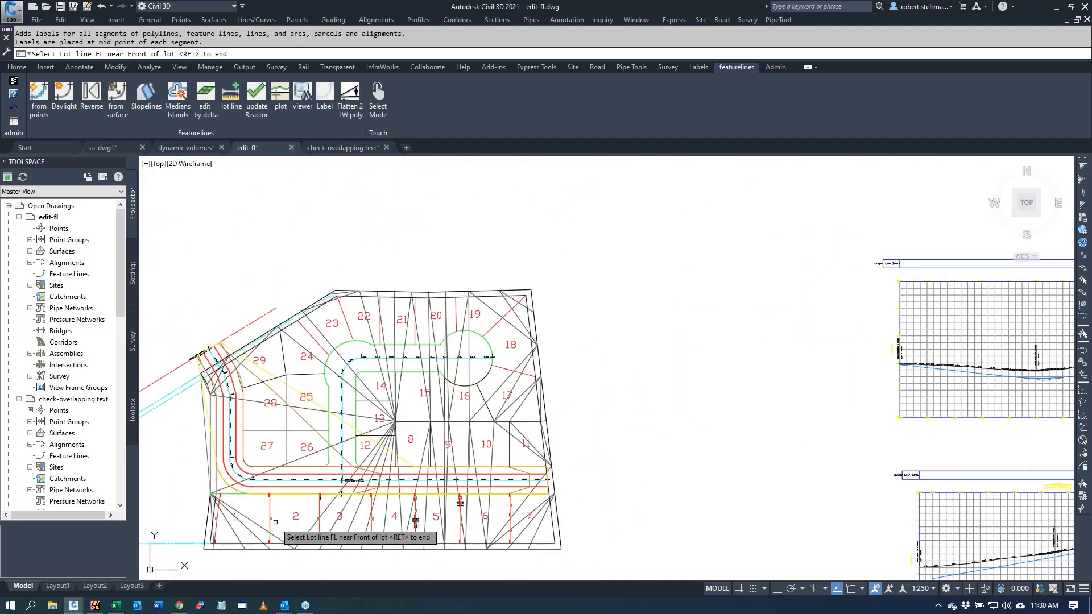
scroll(339, 518, "up", 2)
scroll(303, 507, "up", 3)
scroll(307, 509, "down", 3)
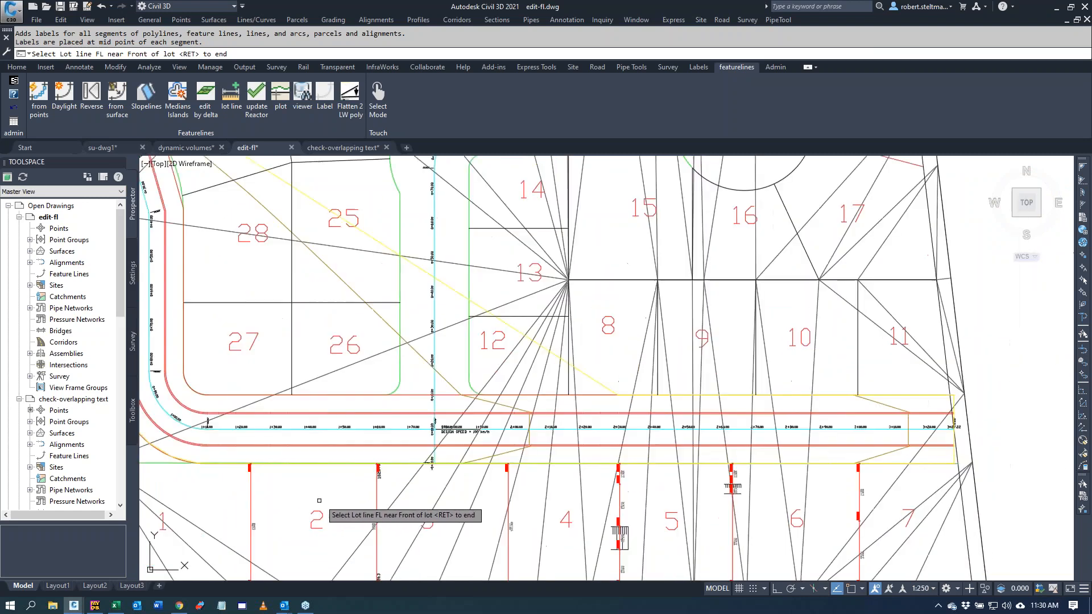
scroll(402, 565, "up", 2)
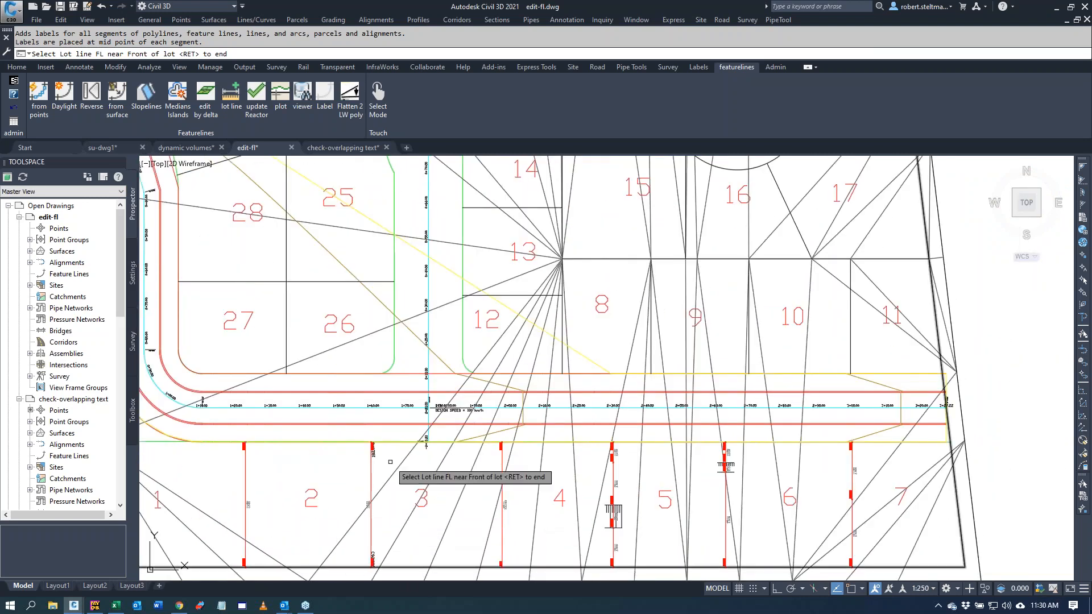
scroll(375, 452, "up", 2)
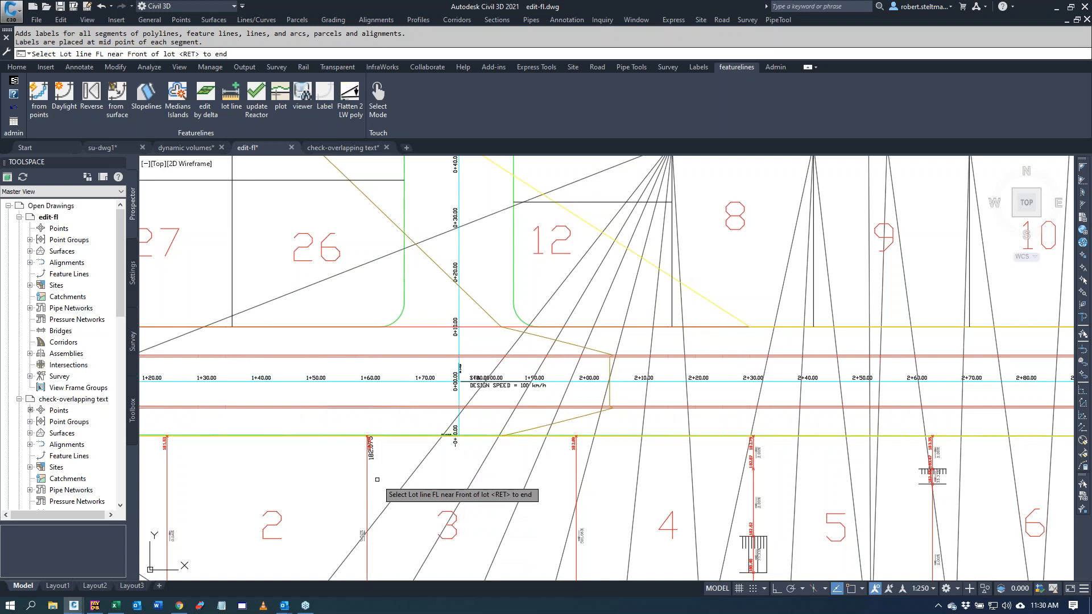
left_click(367, 481)
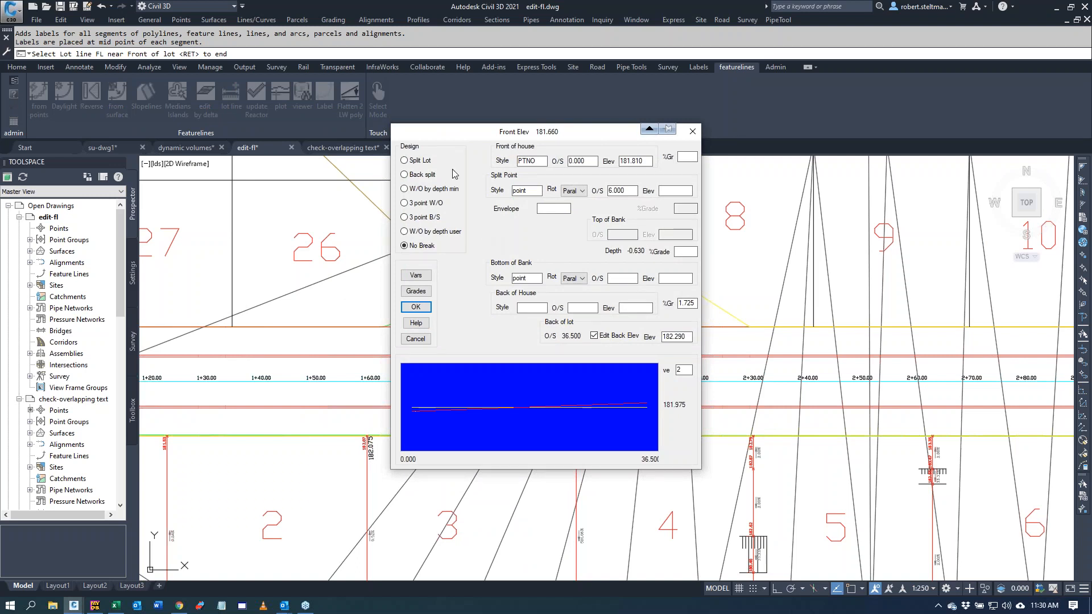
left_click(416, 292)
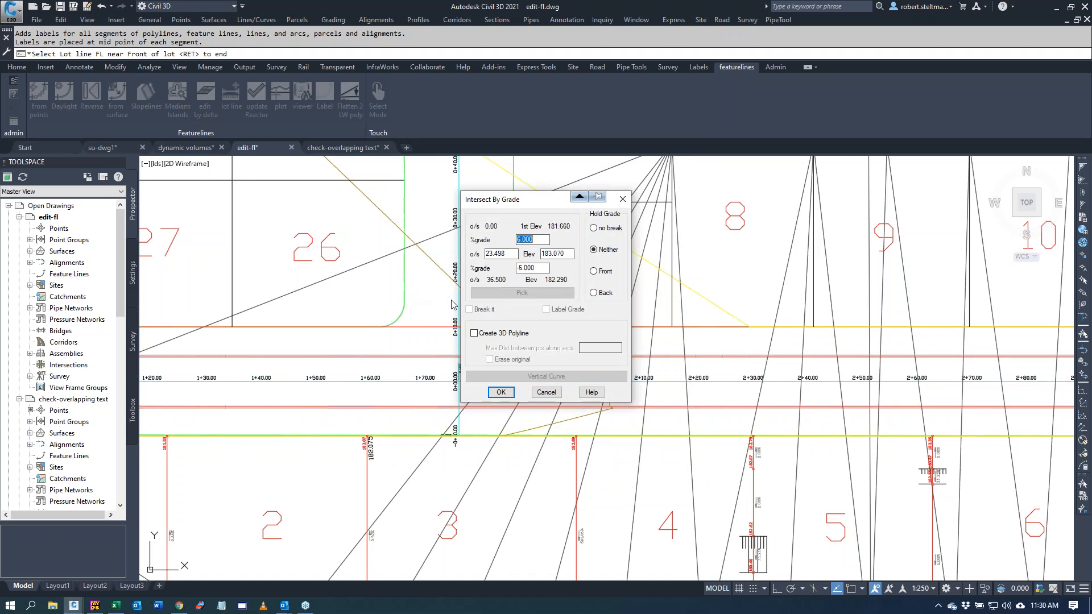
left_click(501, 392)
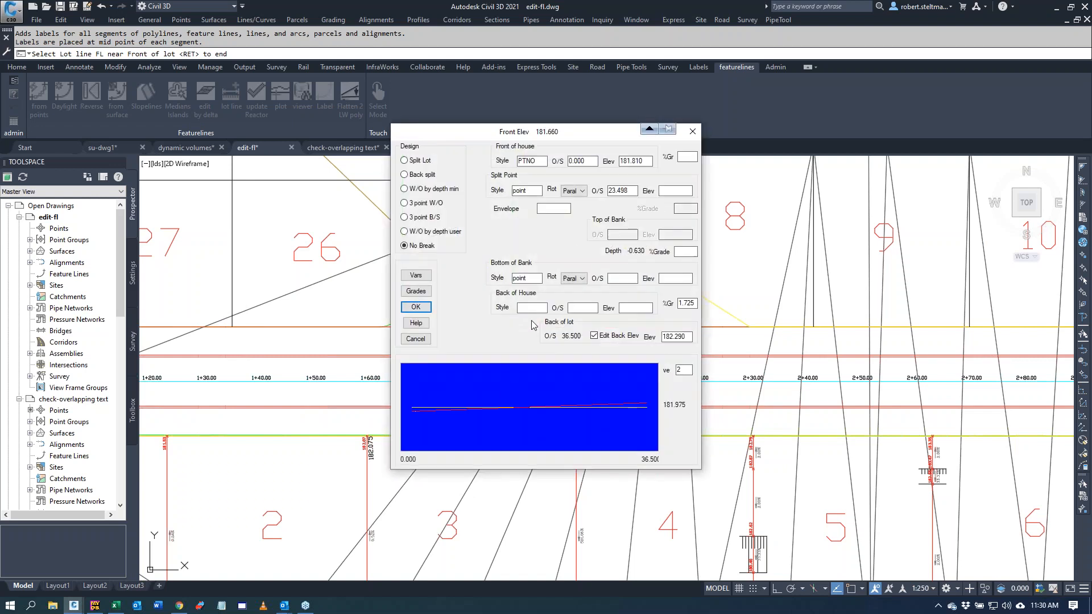
left_click(420, 162)
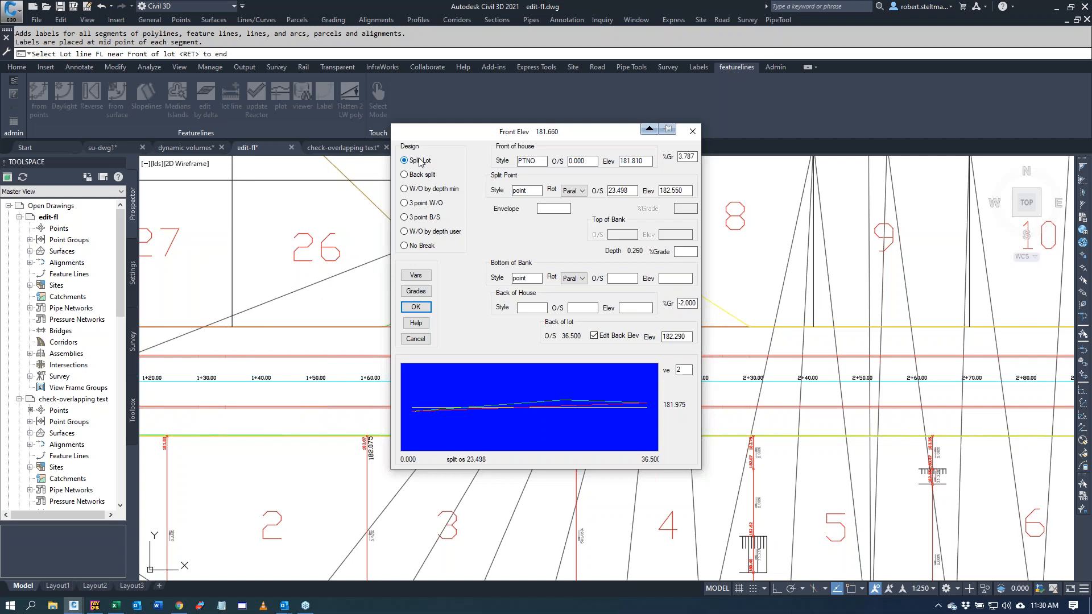
left_click(416, 307)
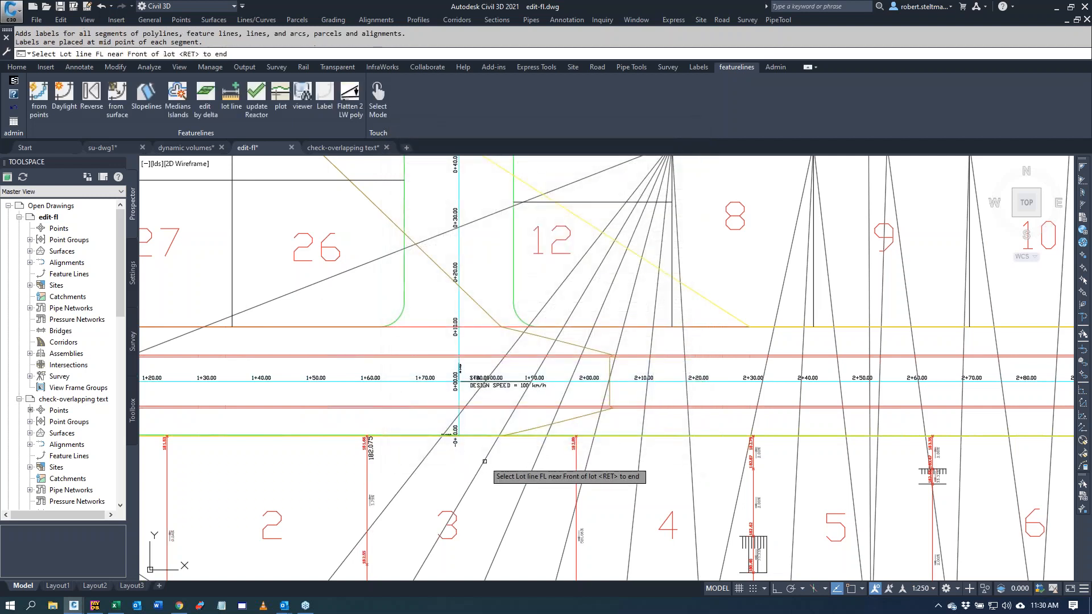
Step: Apply the Split Lot design to the line between lots 3 and 4 and finish the lot line command
left_click(576, 461)
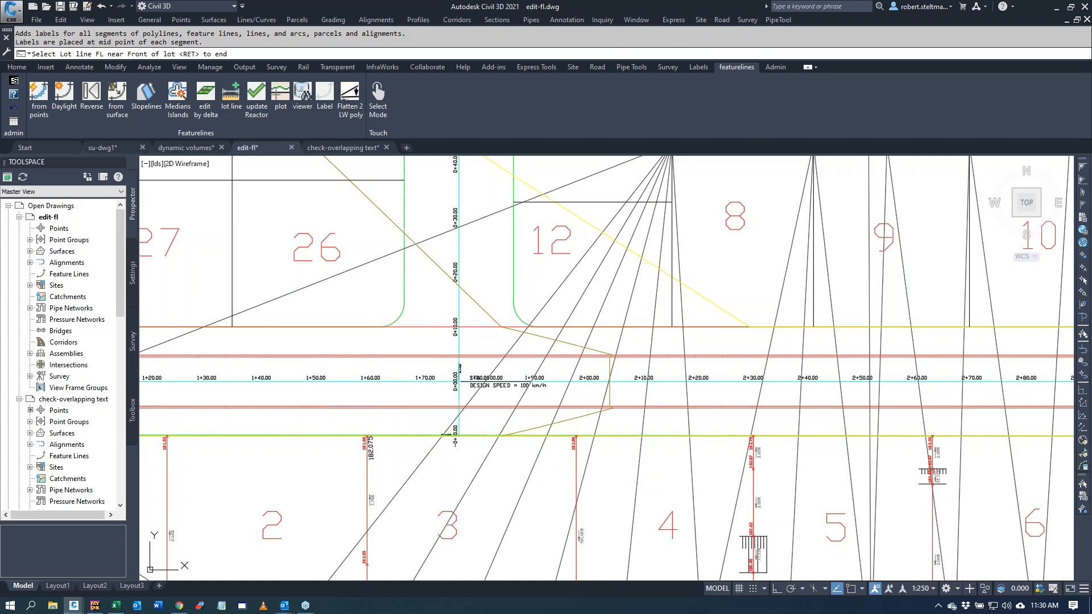
left_click(413, 161)
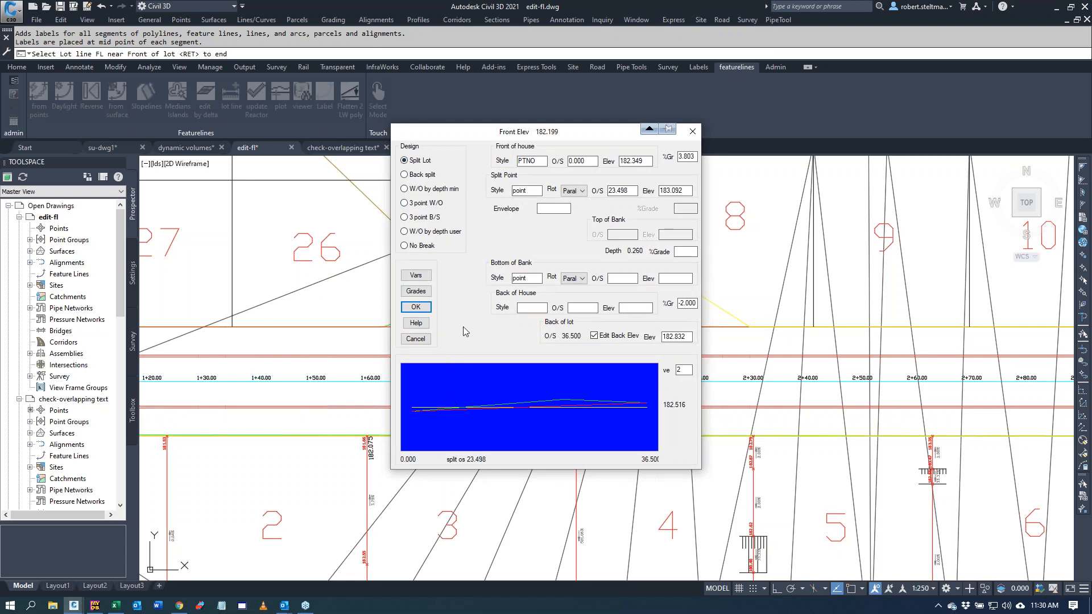
left_click(414, 308)
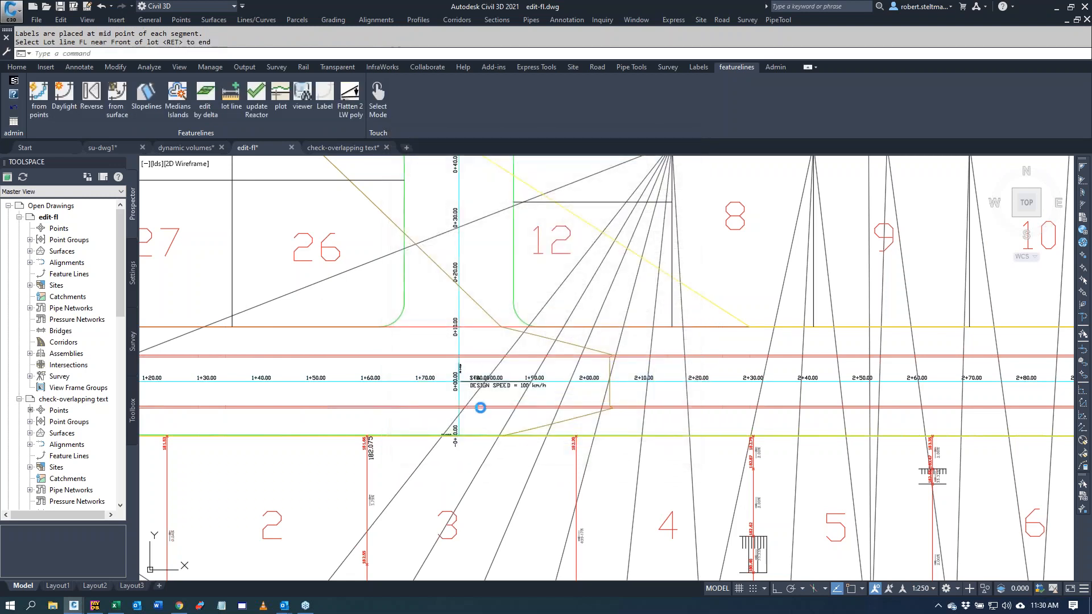
key("Return")
Step: Raise all elevations of the road1 surface by 5
scroll(486, 460, "down", 4)
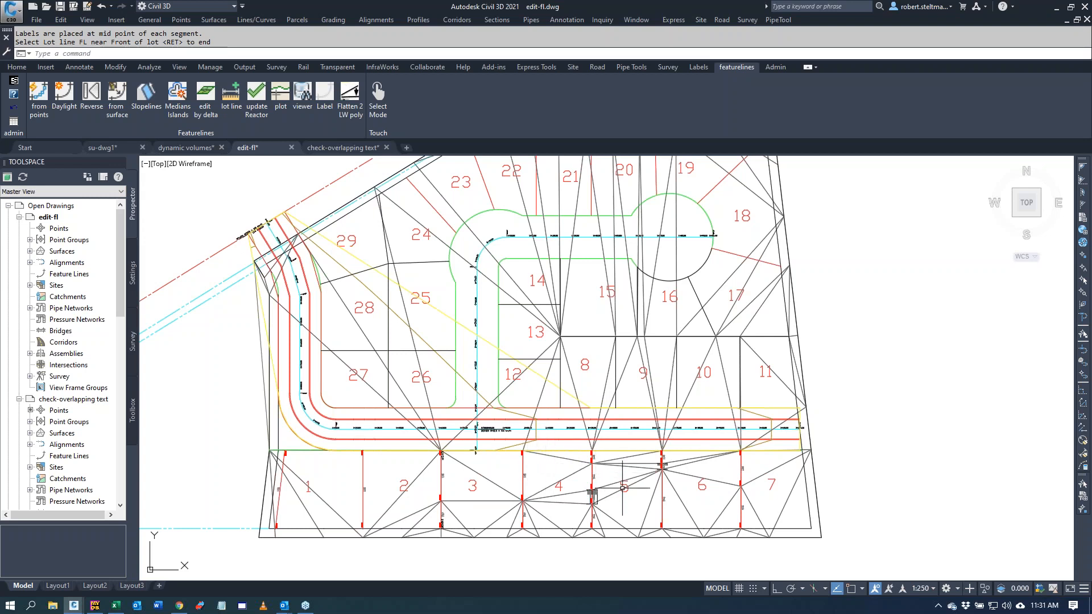
scroll(623, 488, "up", 3)
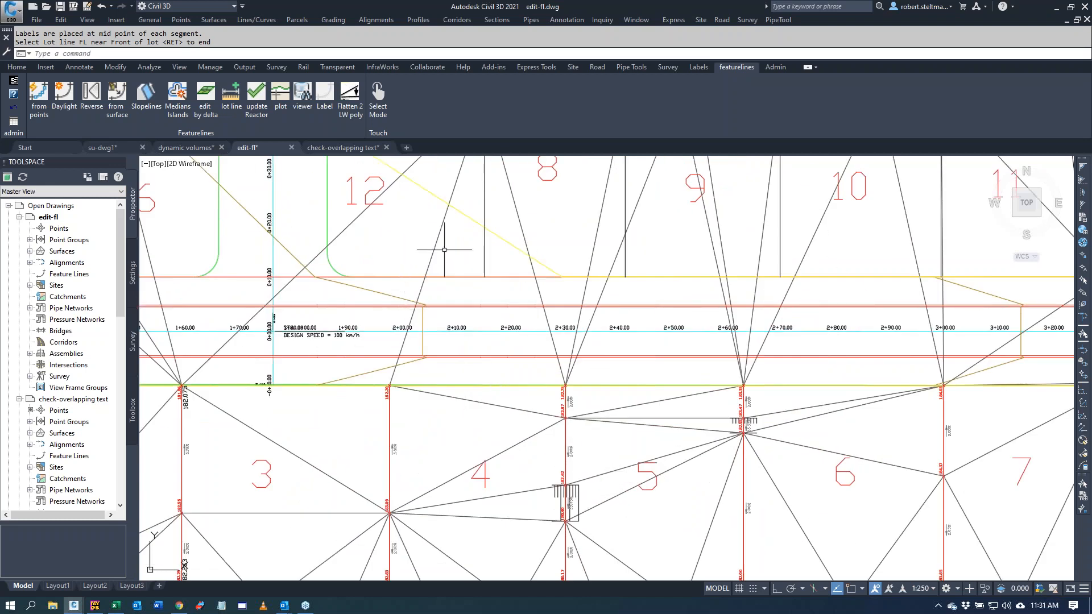
left_click(373, 291)
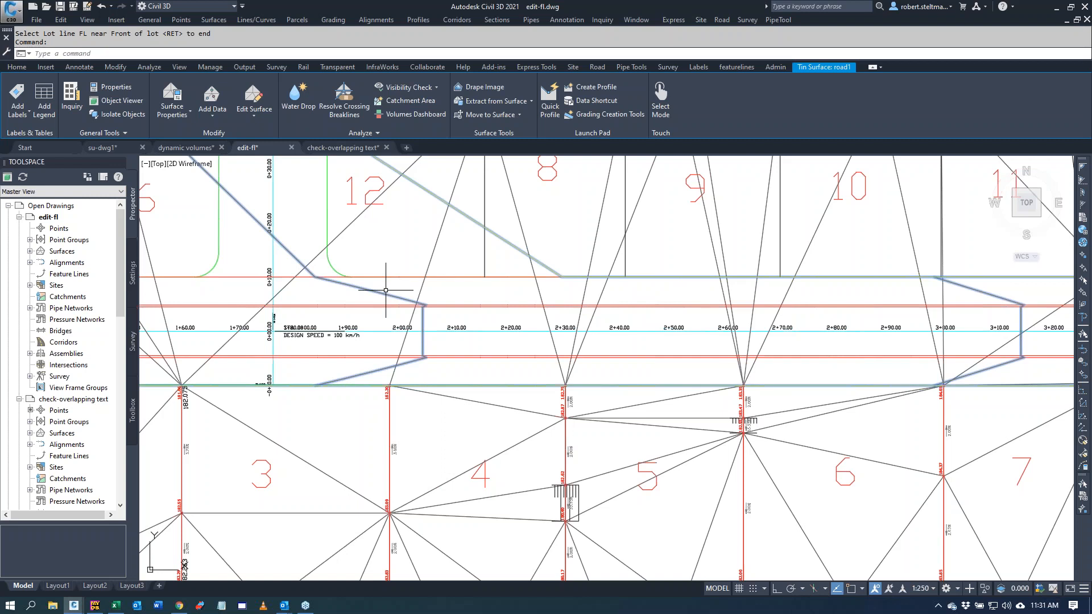
left_click(263, 109)
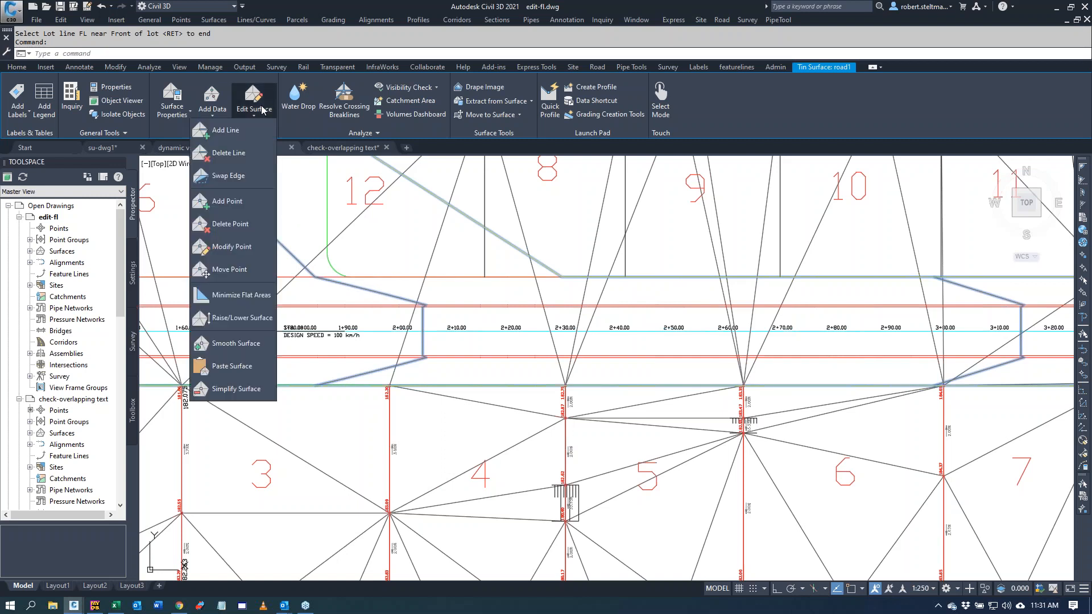
left_click(245, 317)
type("5")
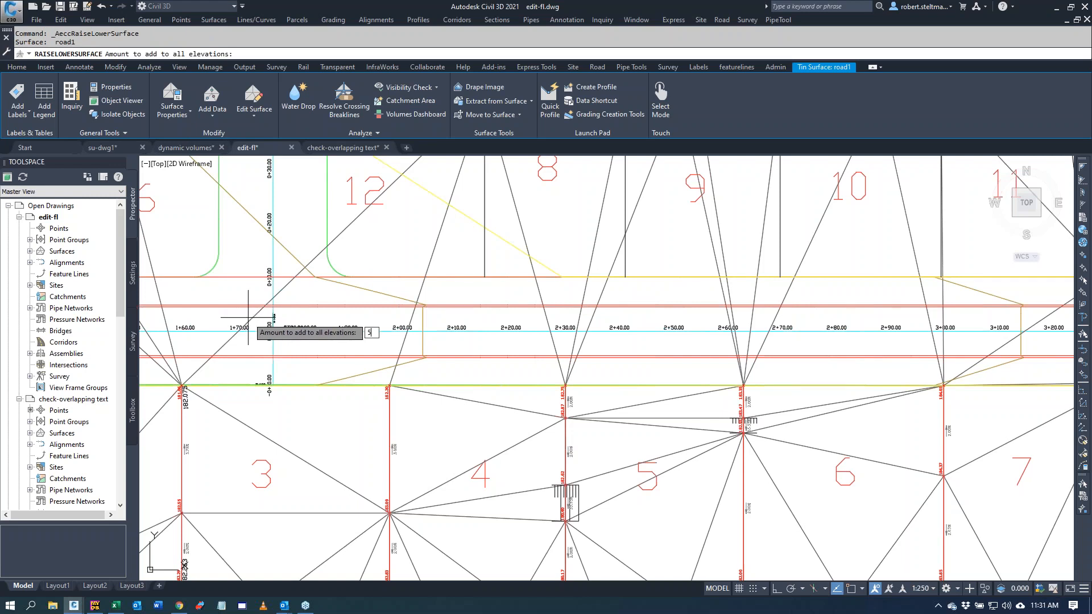
key("Return")
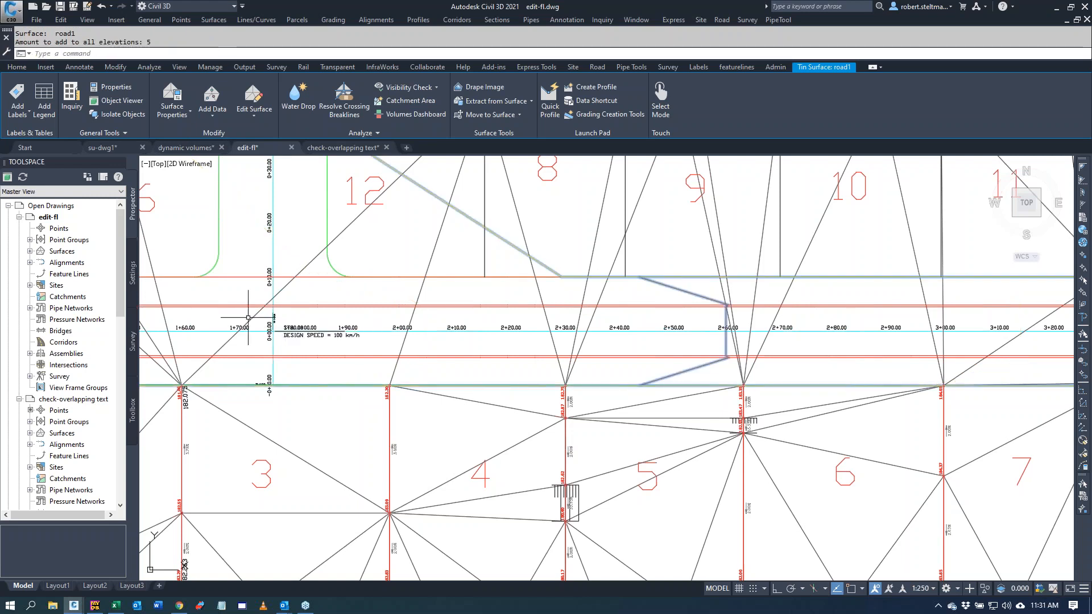
Step: Update the reactor relationships on the lot-line feature lines from lot 2 through lot 7
scroll(532, 409, "down", 4)
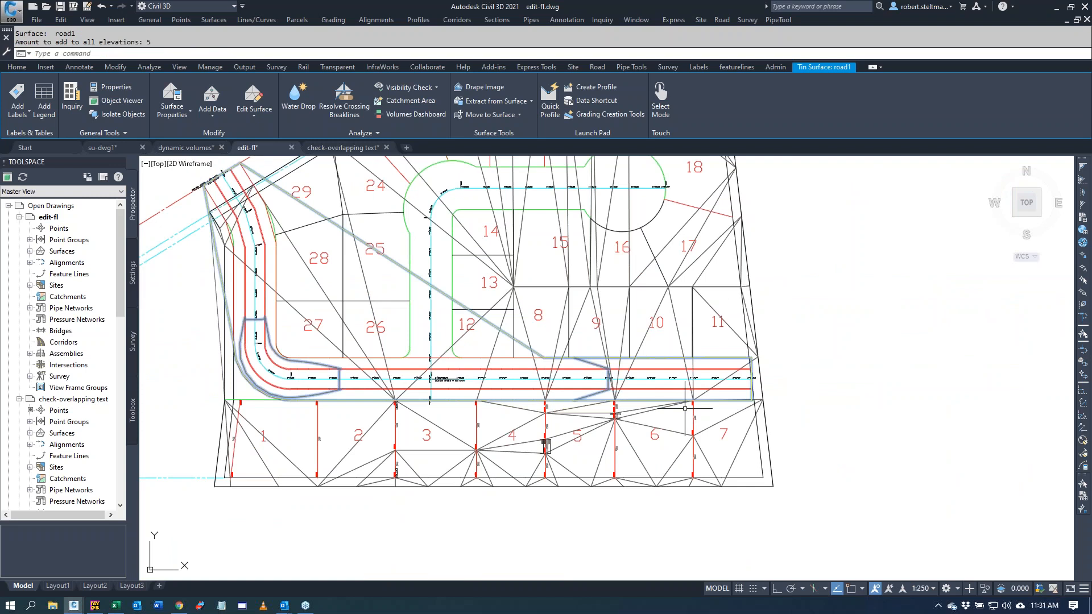
left_click(738, 67)
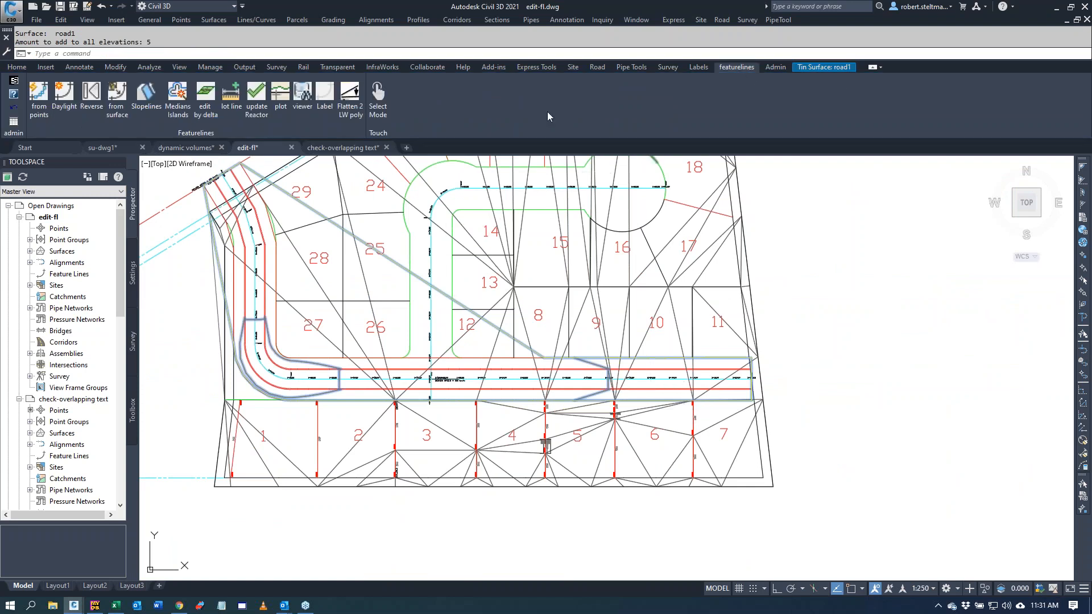
left_click(257, 100)
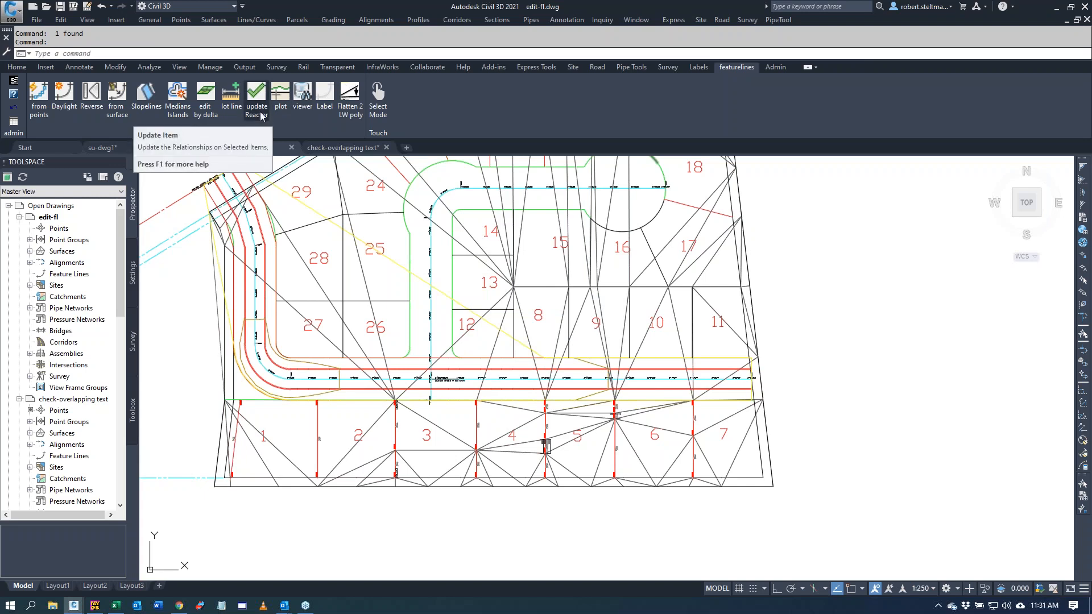
left_click(261, 115)
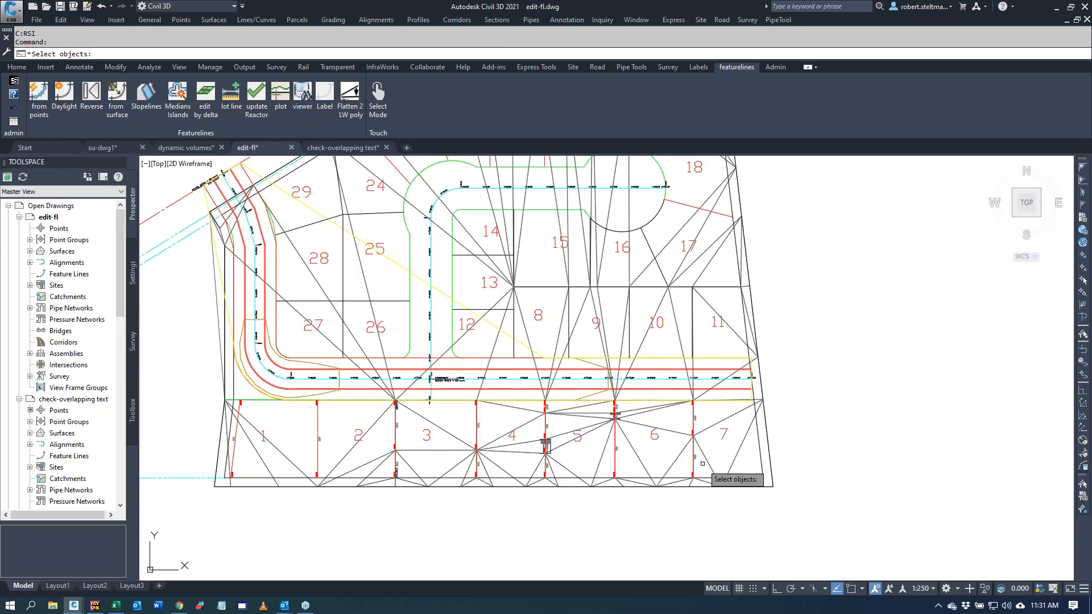
left_click(703, 463)
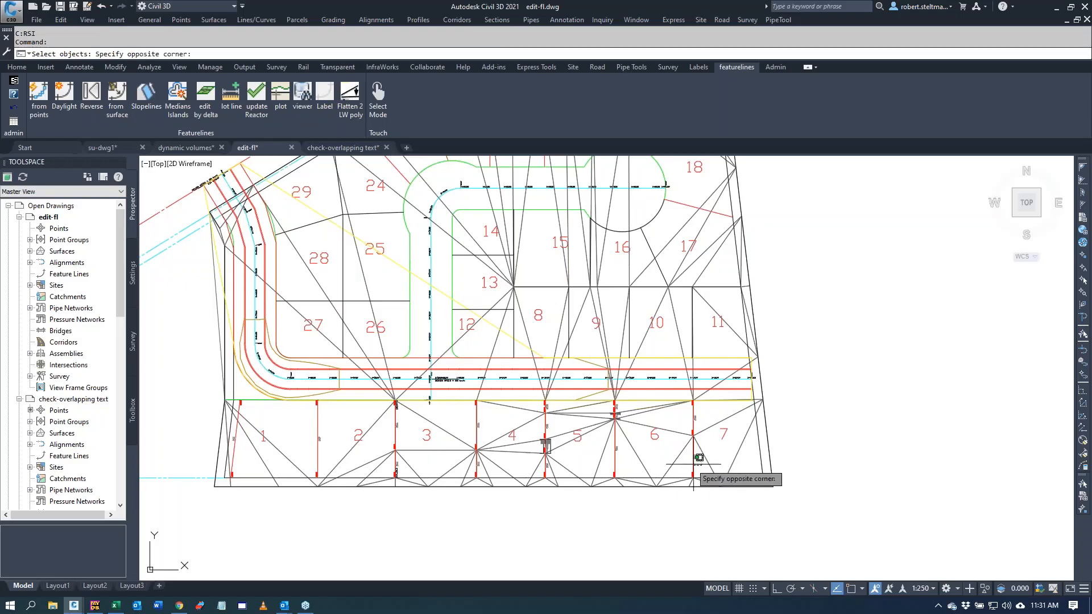
left_click(368, 450)
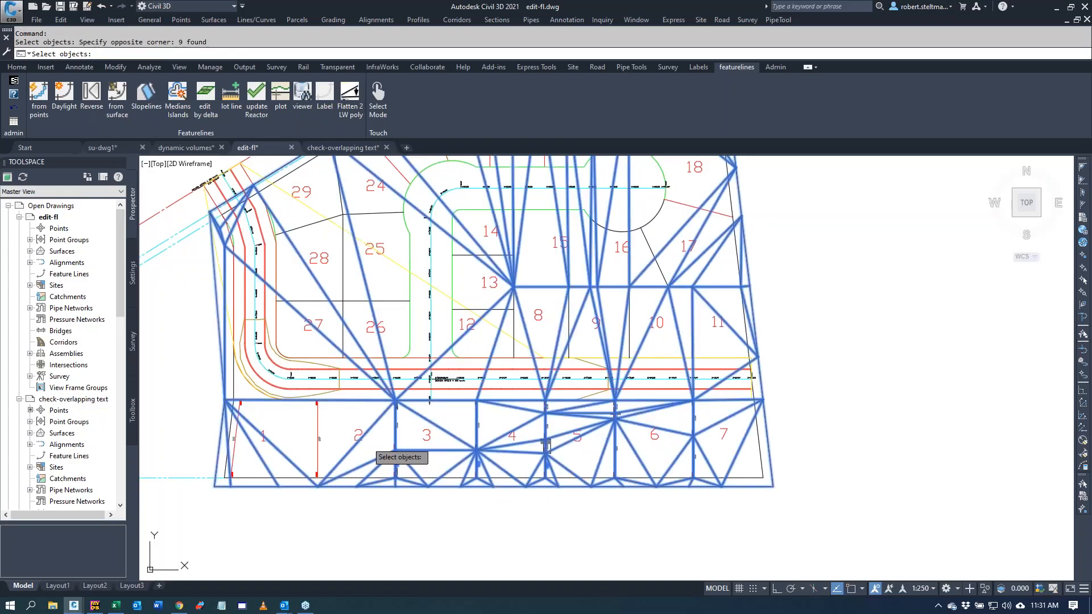
key("Return")
Step: Examine the front elevation and slope labels along the updated lot lines from lot 2 through lot 7
scroll(393, 395, "up", 4)
scroll(392, 395, "up", 4)
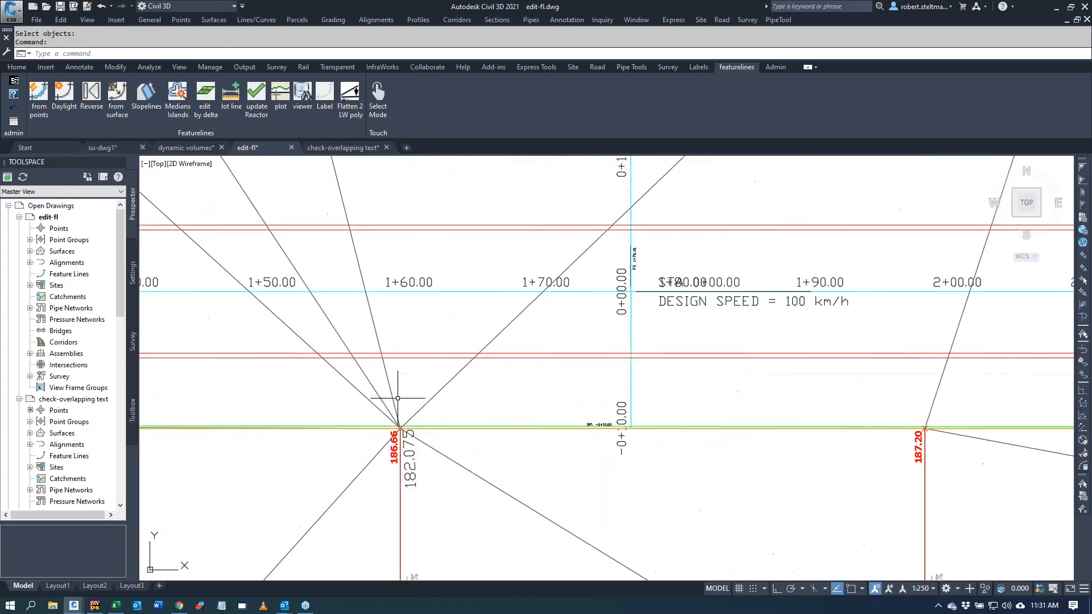
scroll(391, 448, "down", 4)
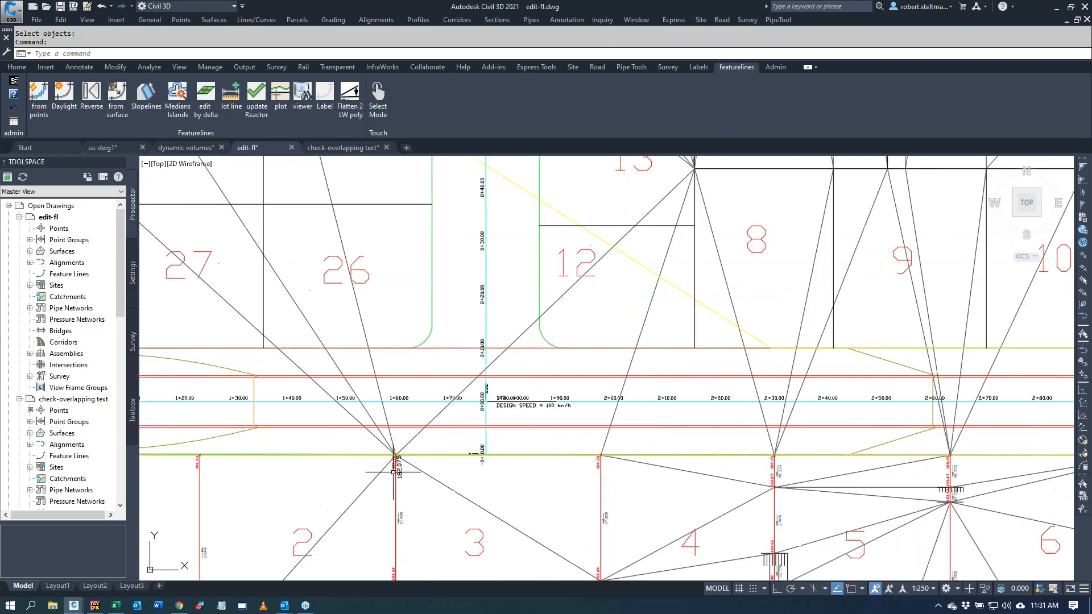
scroll(600, 454, "up", 4)
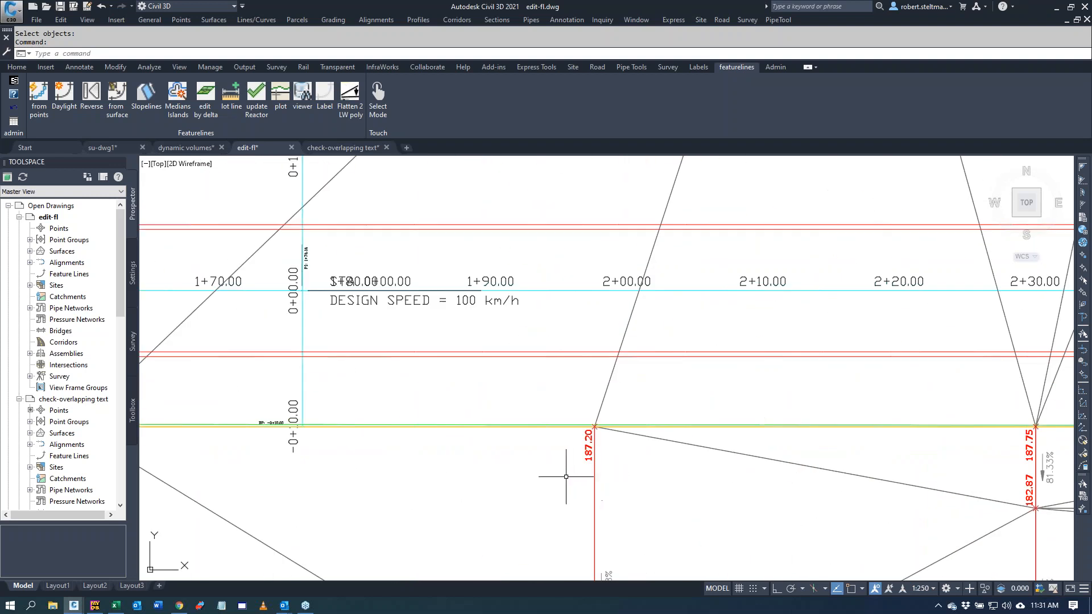
scroll(467, 476, "down", 4)
scroll(694, 492, "up", 4)
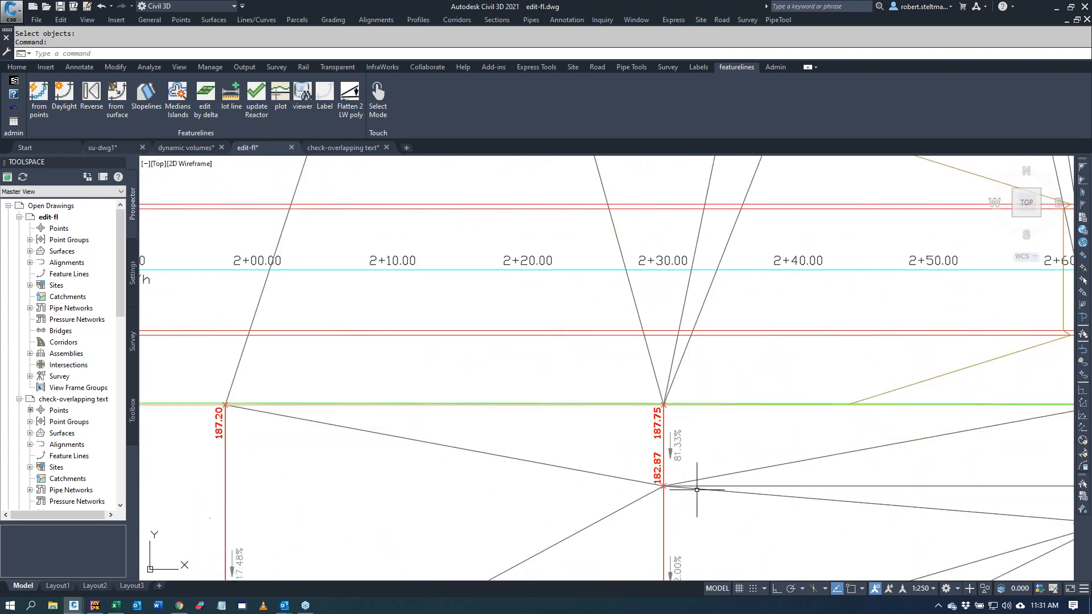
scroll(697, 490, "down", 7)
scroll(830, 520, "up", 4)
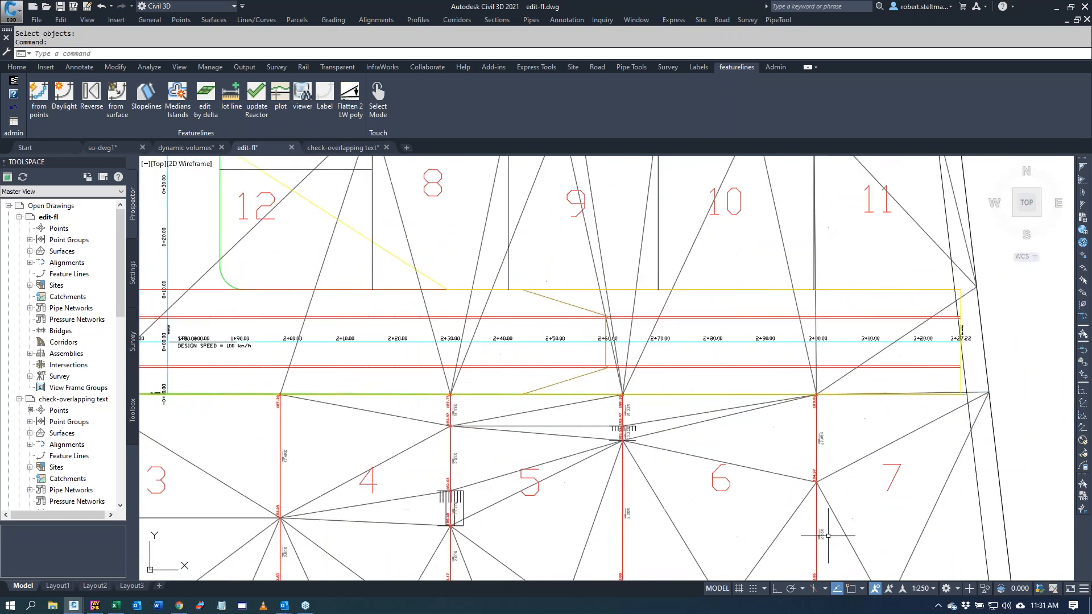
Step: Apply the Back split design to the front of the line between lots 6 and 7, using road1 as the front surface
scroll(843, 452, "up", 4)
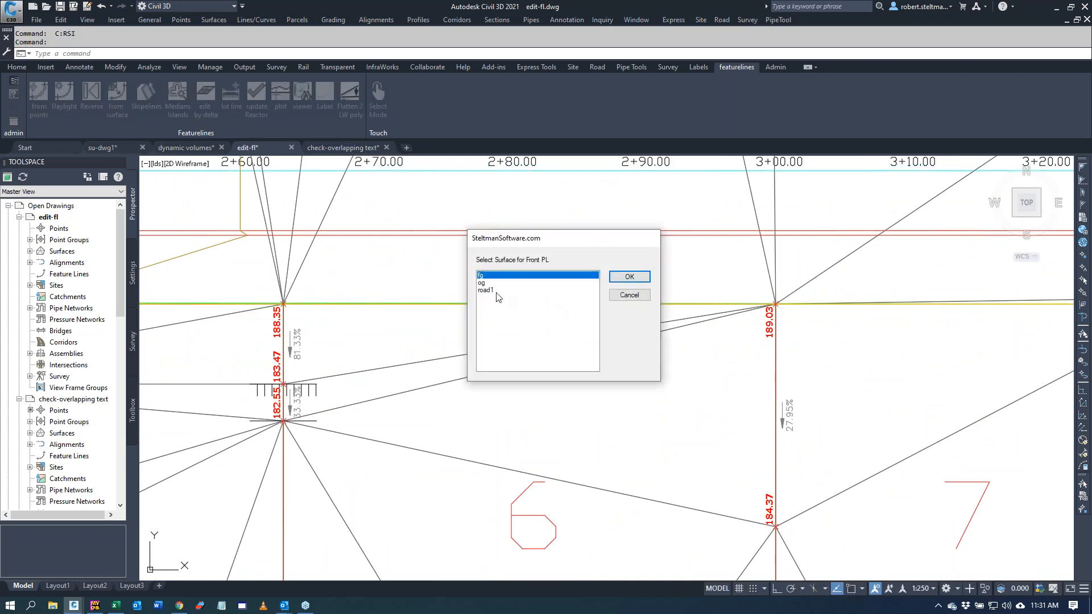
left_click(629, 276)
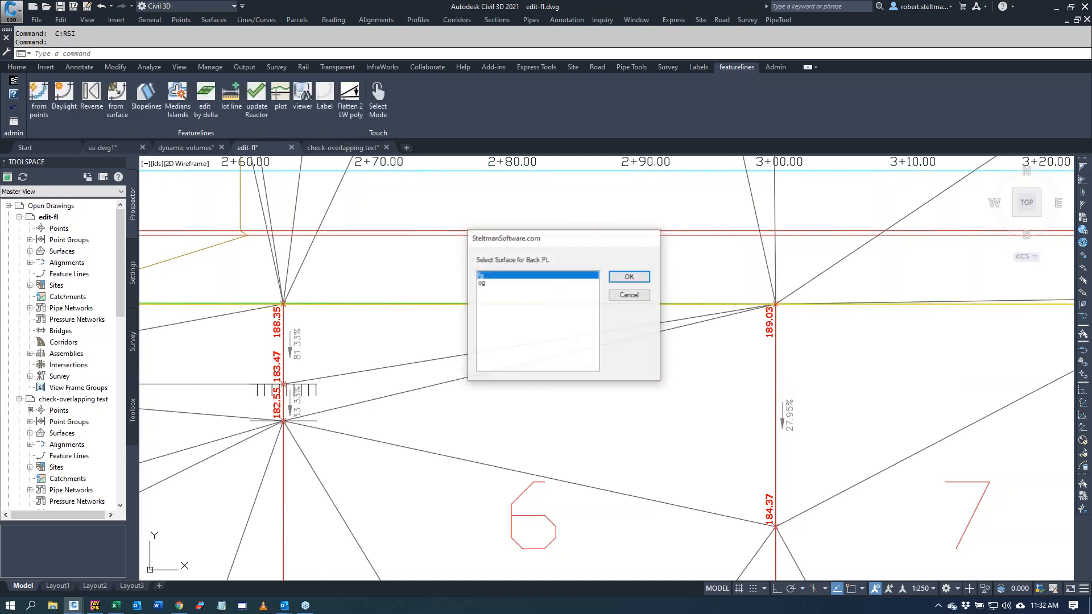
left_click(629, 276)
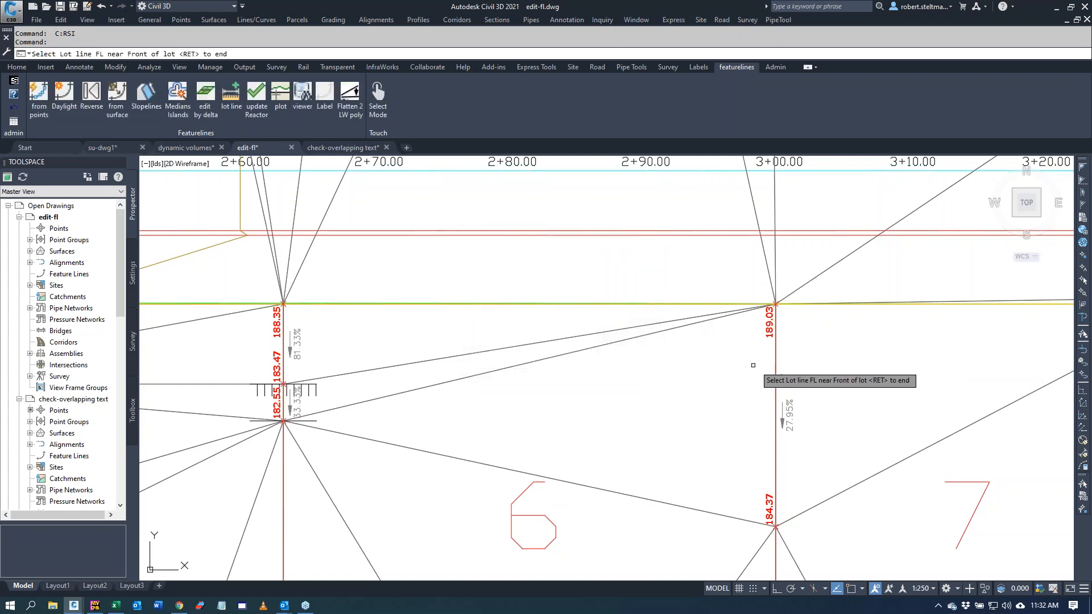
left_click(775, 358)
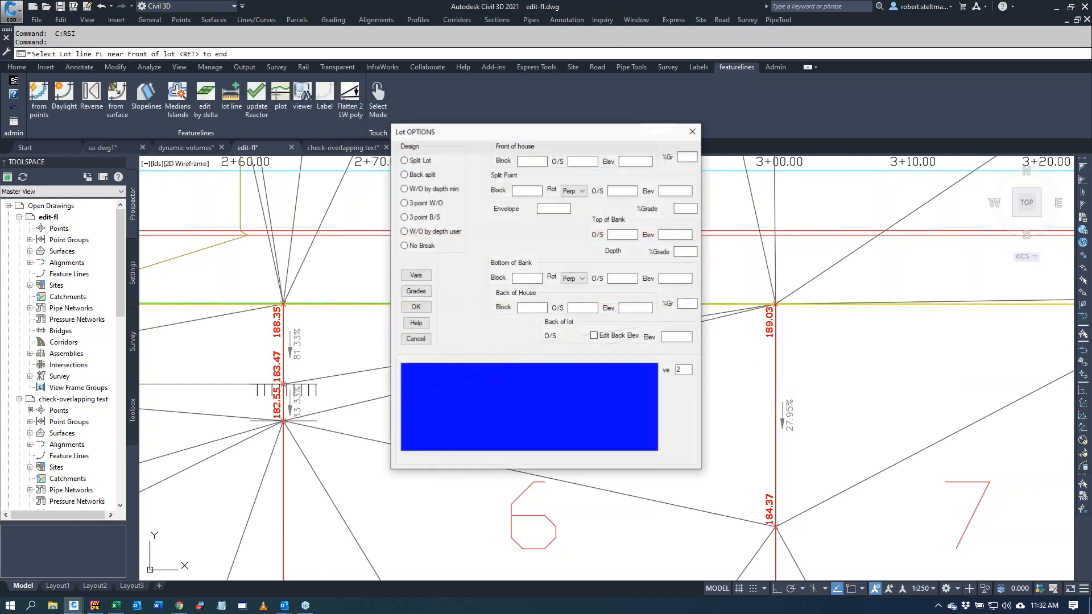
left_click(405, 175)
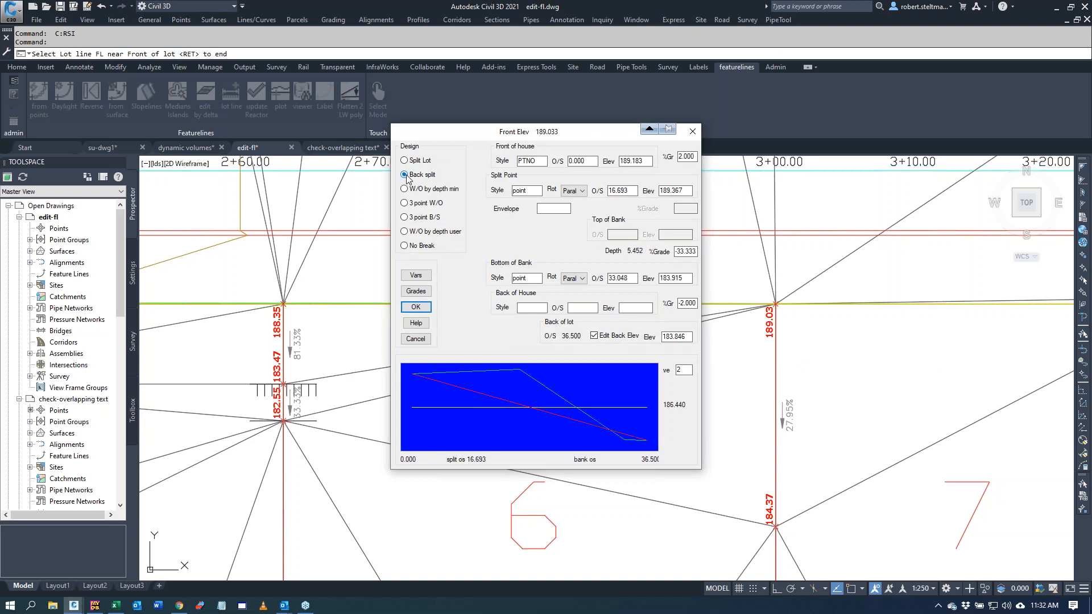
left_click(416, 307)
key("Return")
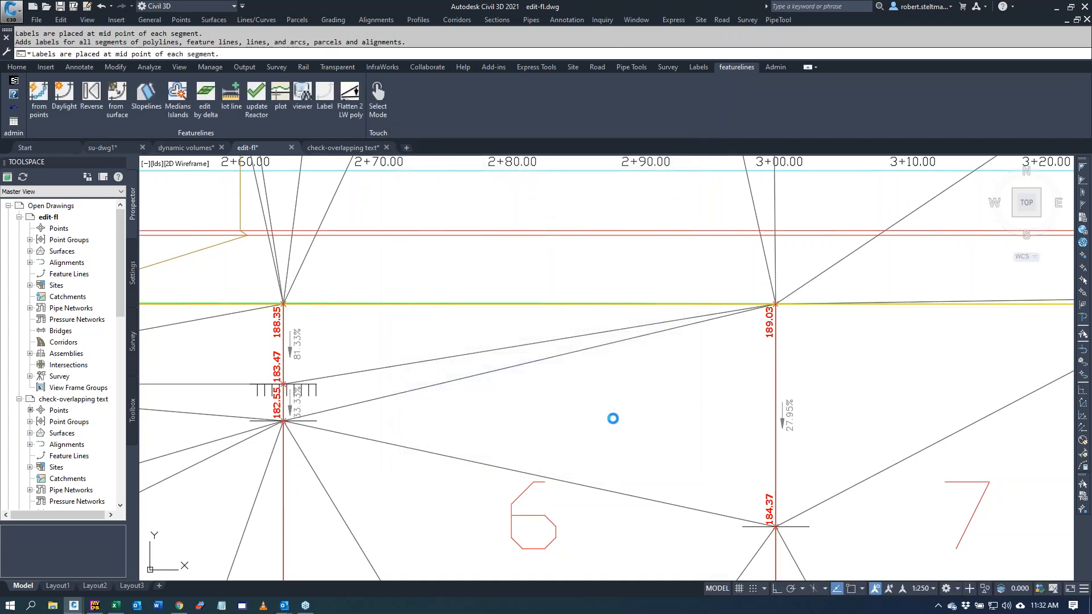
Step: Apply the W/O by depth min design to the line between lots 5 and 6 and finish the lot line command
scroll(613, 420, "down", 4)
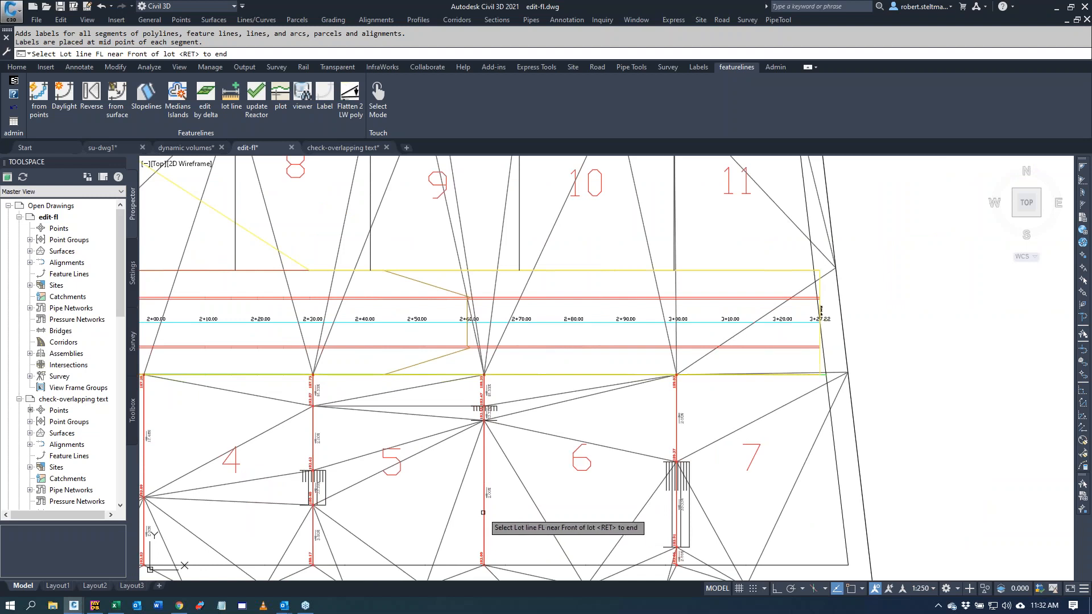
left_click(484, 443)
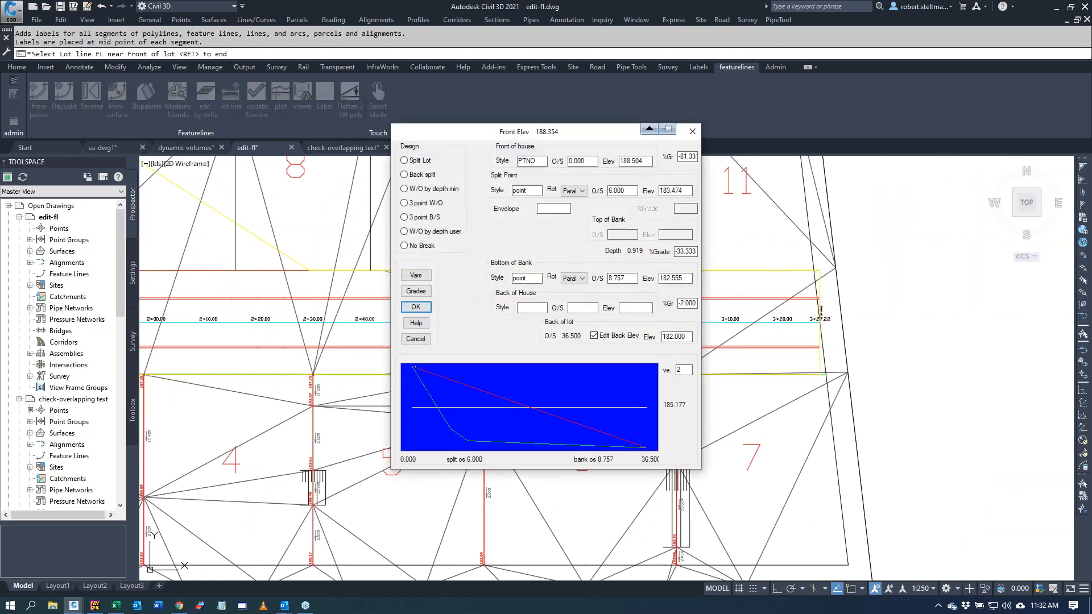
left_click(405, 189)
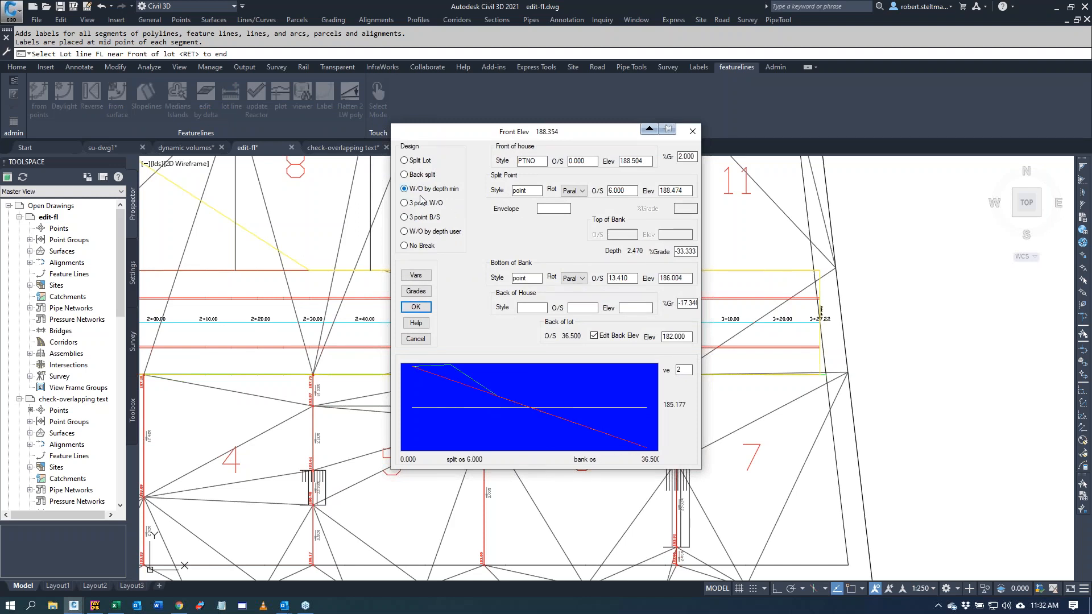
left_click(416, 307)
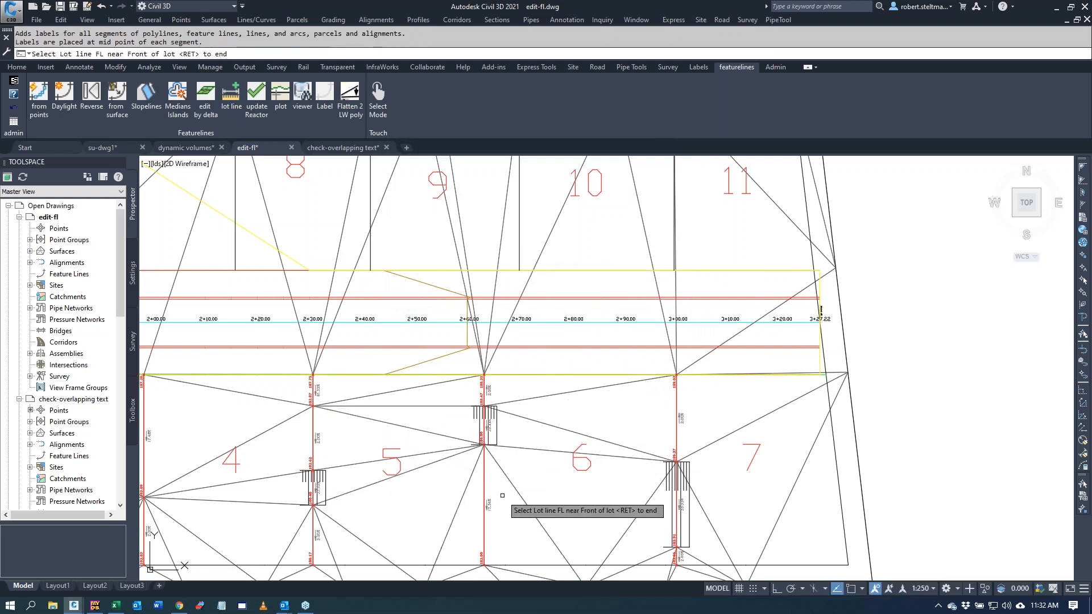
key("Return")
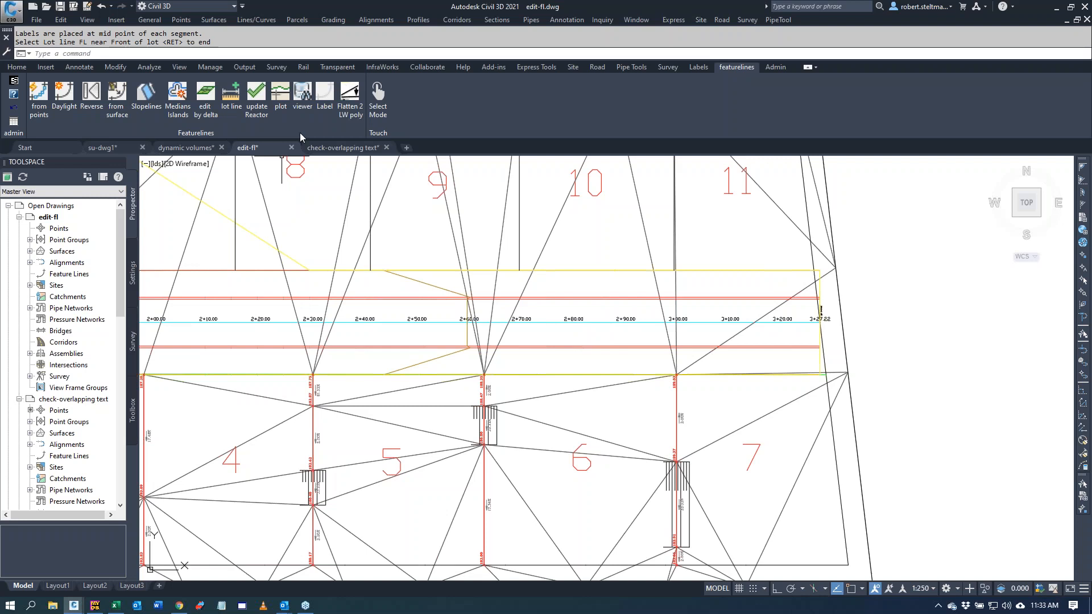
key("Escape")
key("Escape")
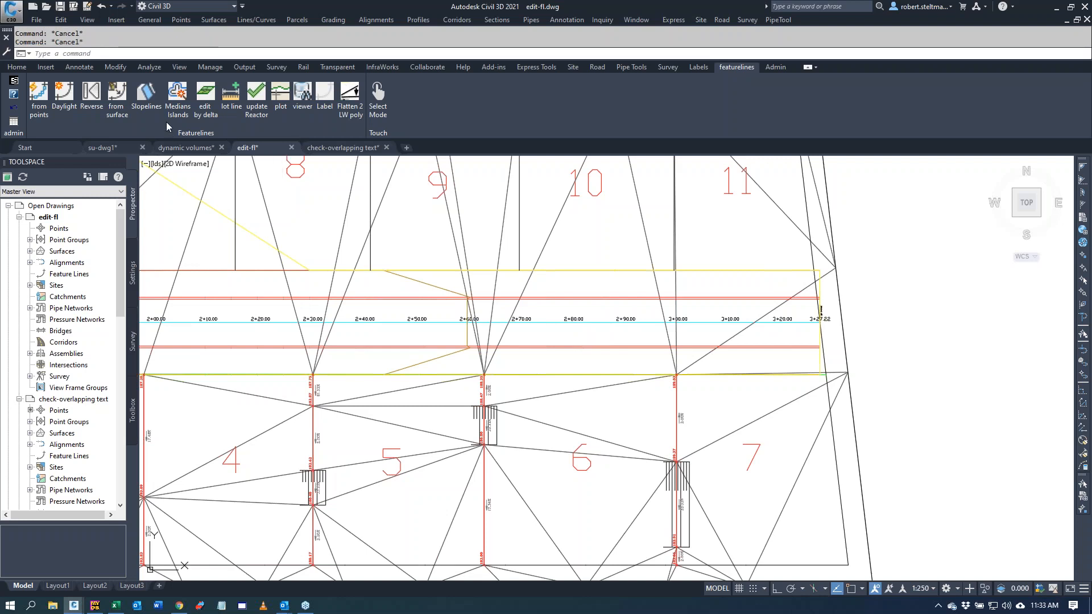
Step: Set up edit by delta from lethbridge-front-lots.ini, with offsets 8, 6 and 2 and deltas .24, .18 and .25 for front surface road1
left_click(168, 55)
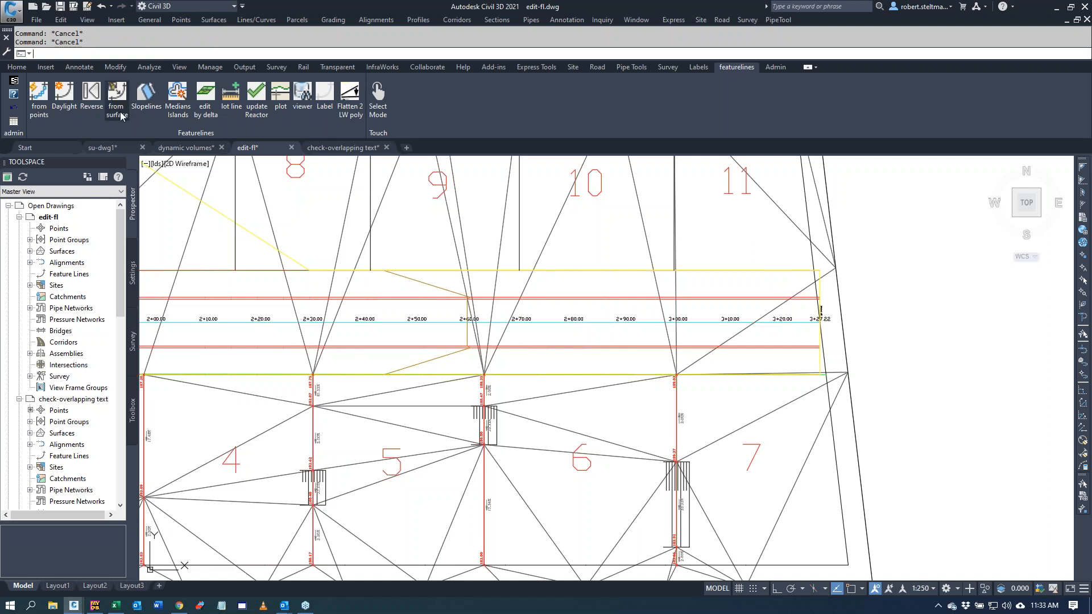
left_click(206, 99)
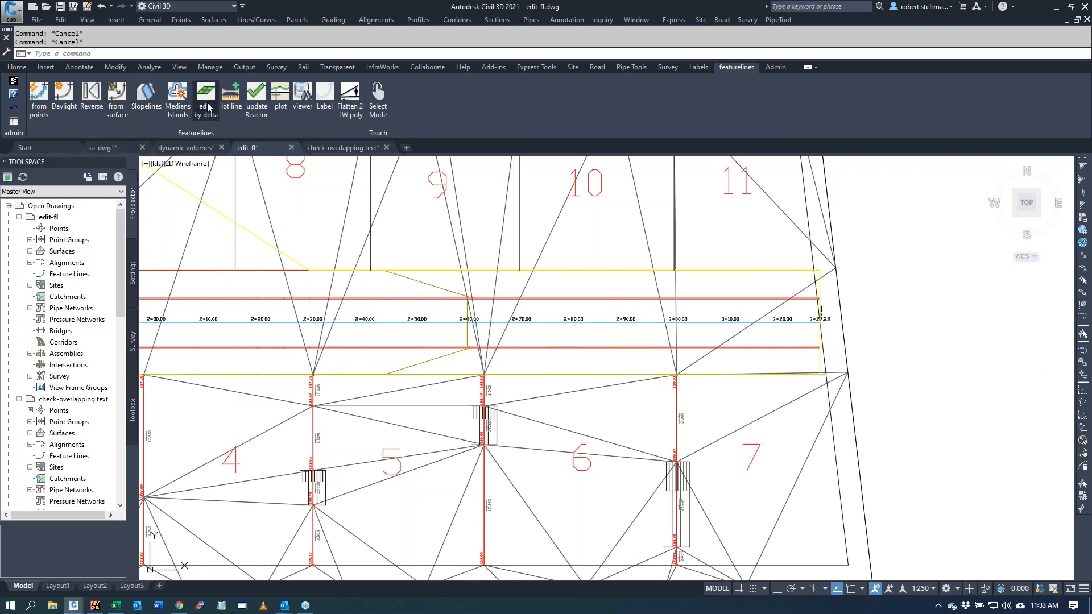
left_click(212, 84)
left_click(171, 110)
left_click(140, 189)
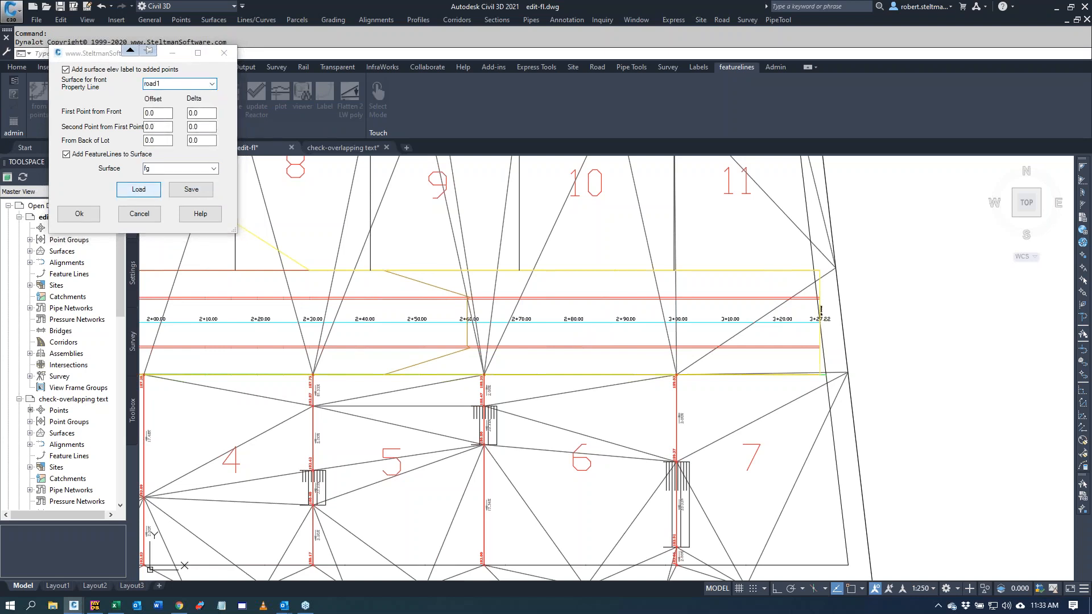
double_click(152, 143)
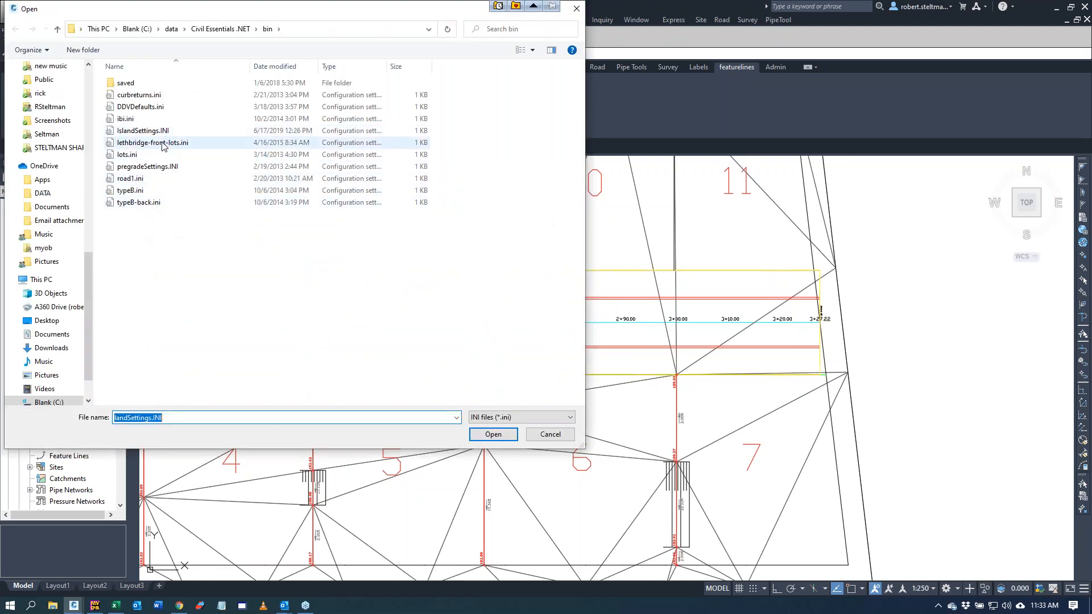
left_click(166, 114)
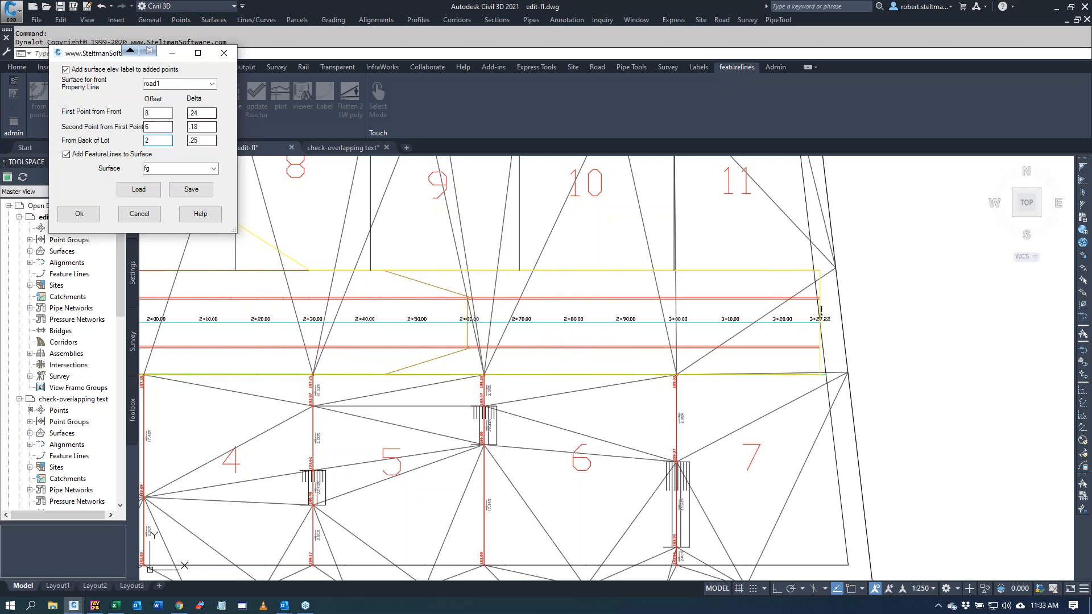
Step: Accept the delta settings and choose the Elevation Only style for the spot elevation labels
left_click(79, 215)
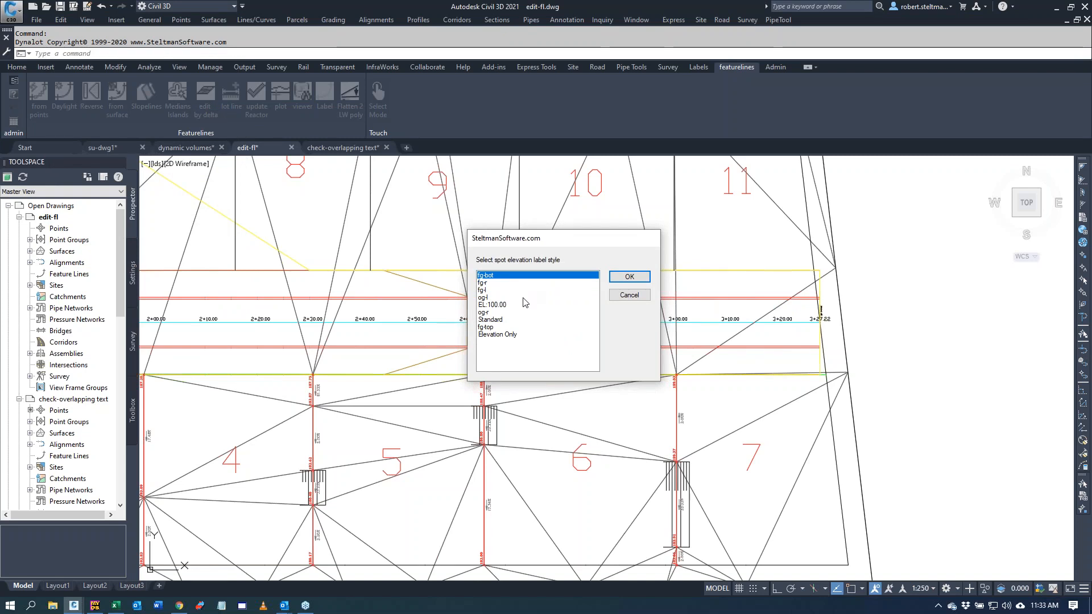
left_click(506, 335)
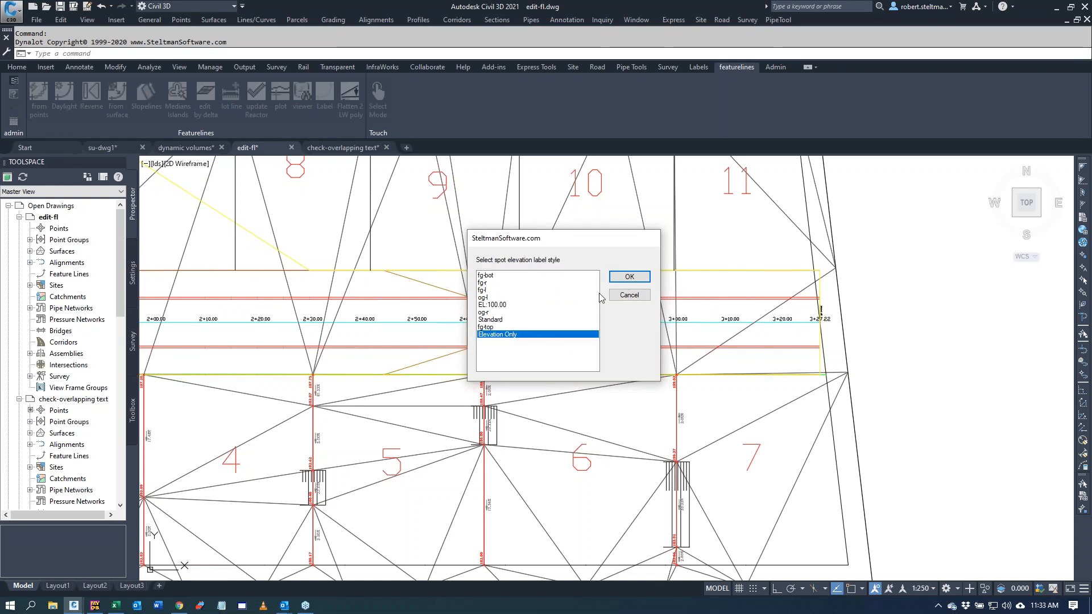
left_click(629, 277)
Step: Apply the delta settings to the lines between lots 10 and 11, 9 and 10, and 8 and 9, then close the elevation editor
scroll(667, 265, "up", 6)
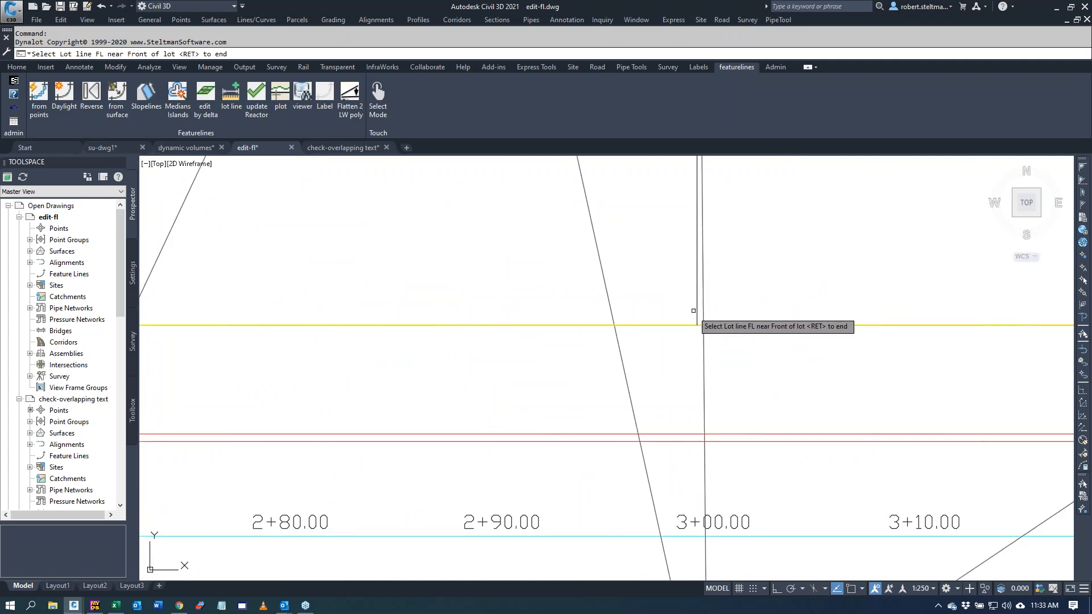
left_click(698, 310)
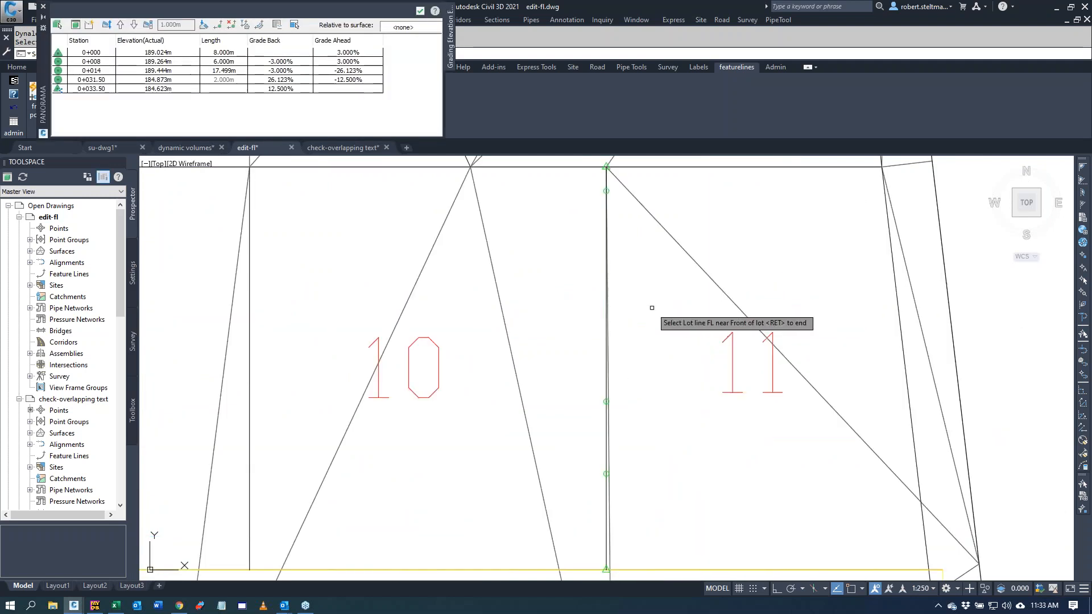
scroll(563, 310, "down", 2)
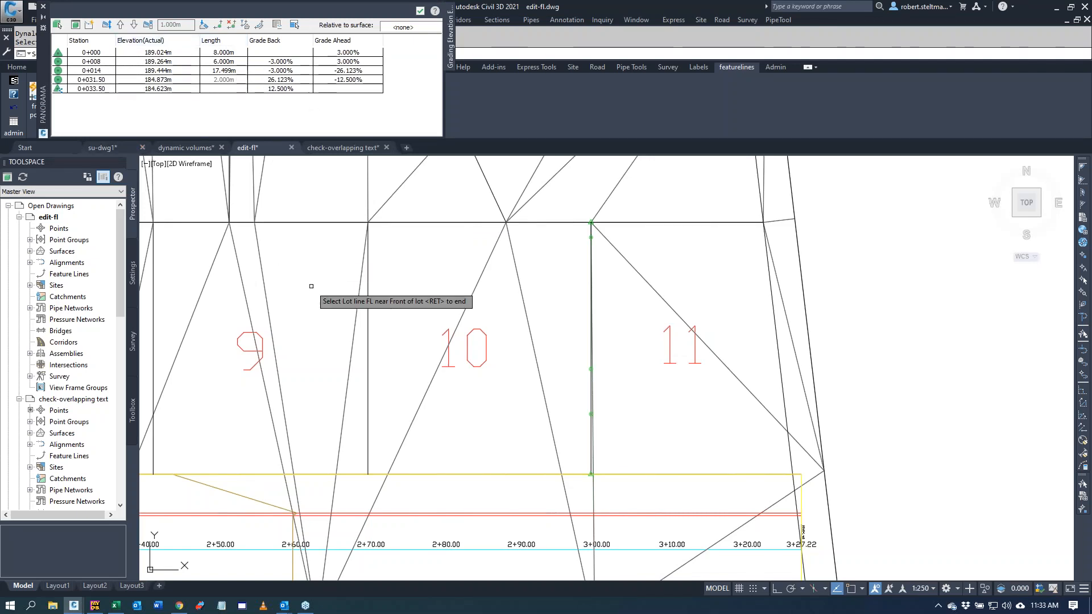
left_click(367, 462)
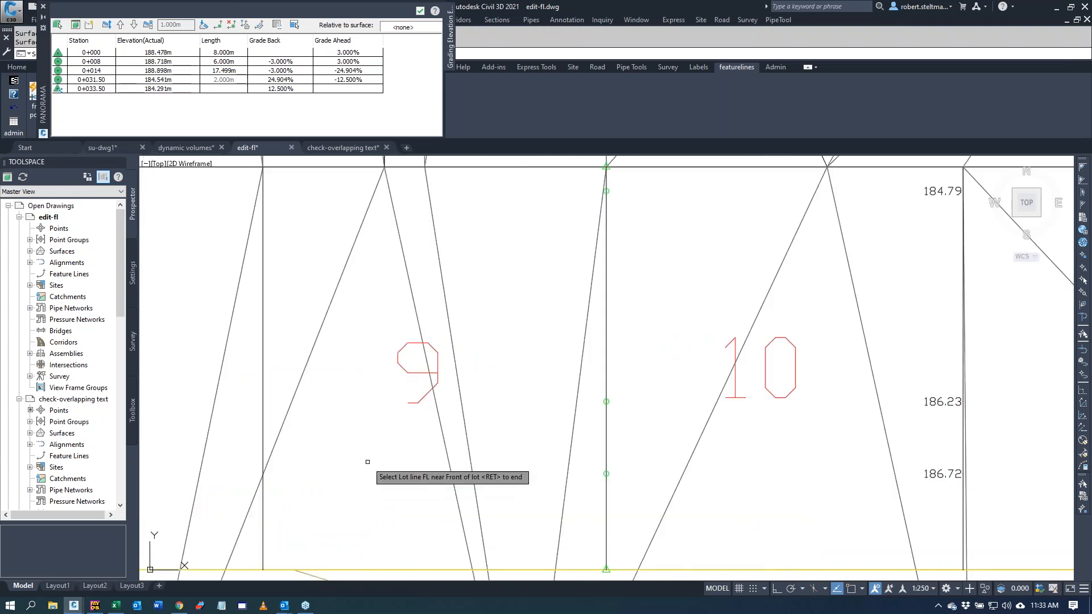
left_click(263, 553)
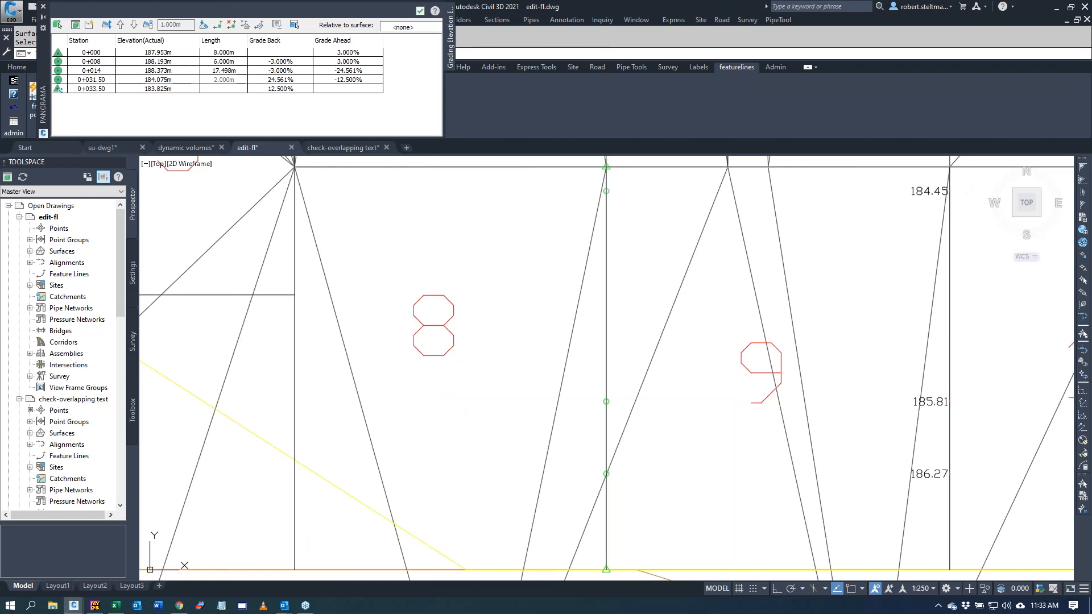
scroll(331, 423, "down", 6)
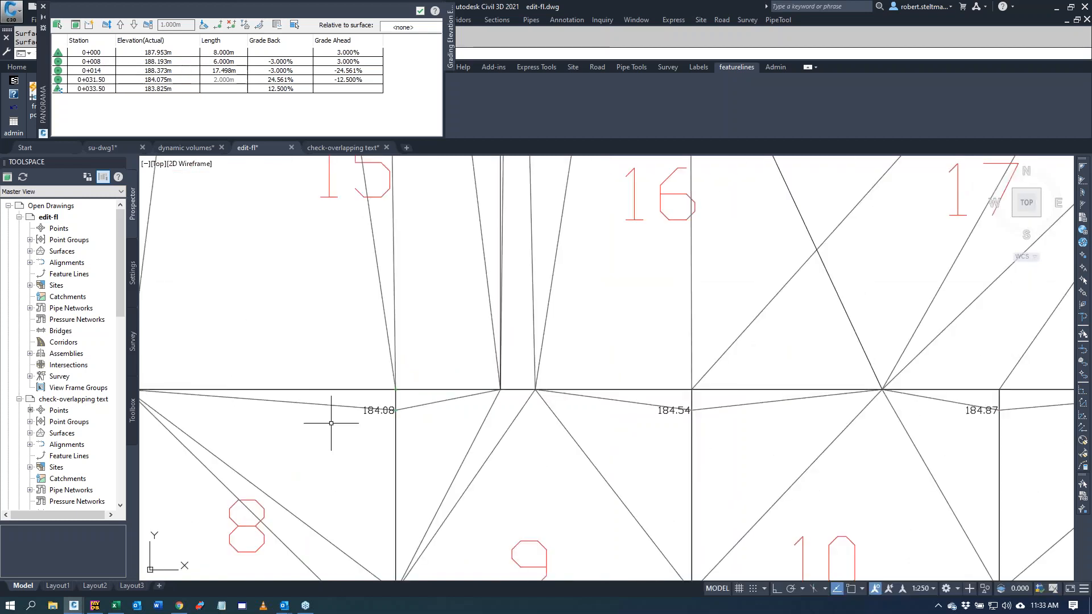
scroll(331, 423, "down", 4)
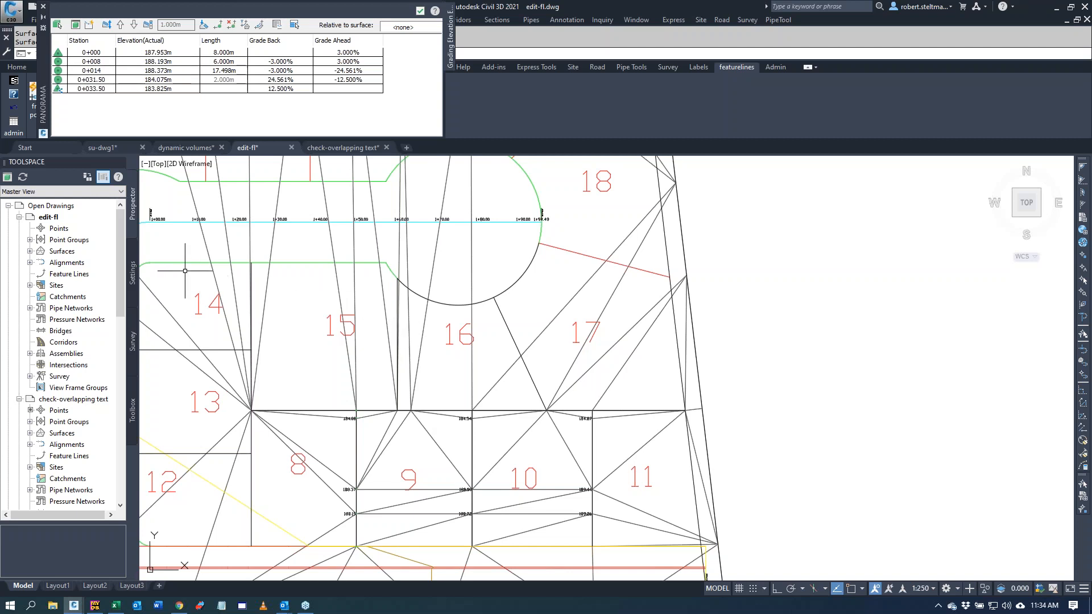
left_click(421, 10)
Step: Start Lot Corners labelling and pick the two elevation labels on the line between lots 2 and 3 as the FG-r and FG-L sources
scroll(598, 367, "down", 4)
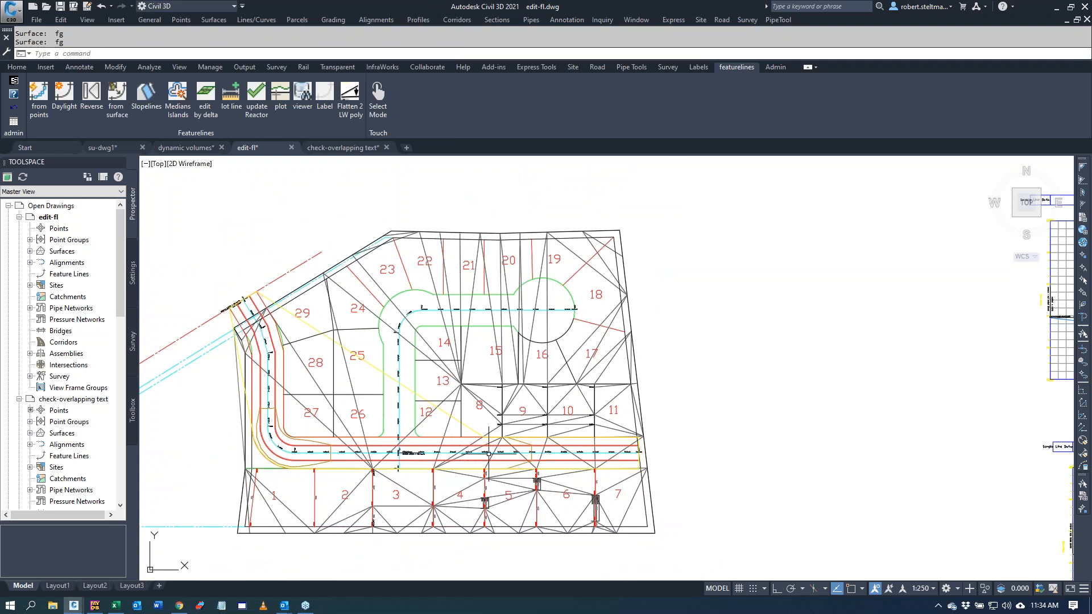
scroll(488, 454, "up", 2)
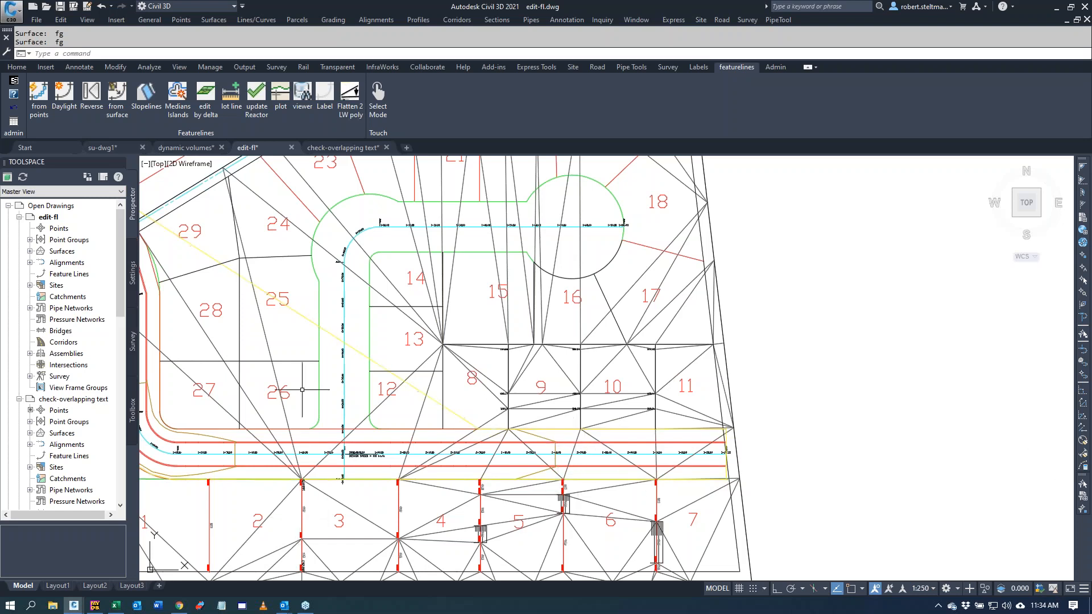
scroll(301, 392, "down", 2)
scroll(299, 398, "up", 6)
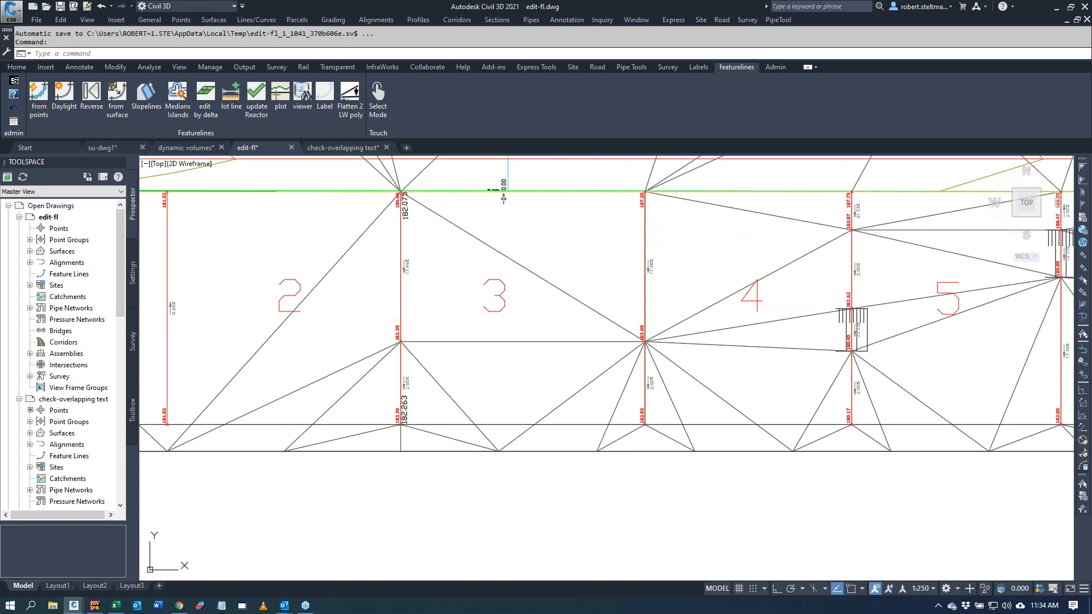
left_click(695, 67)
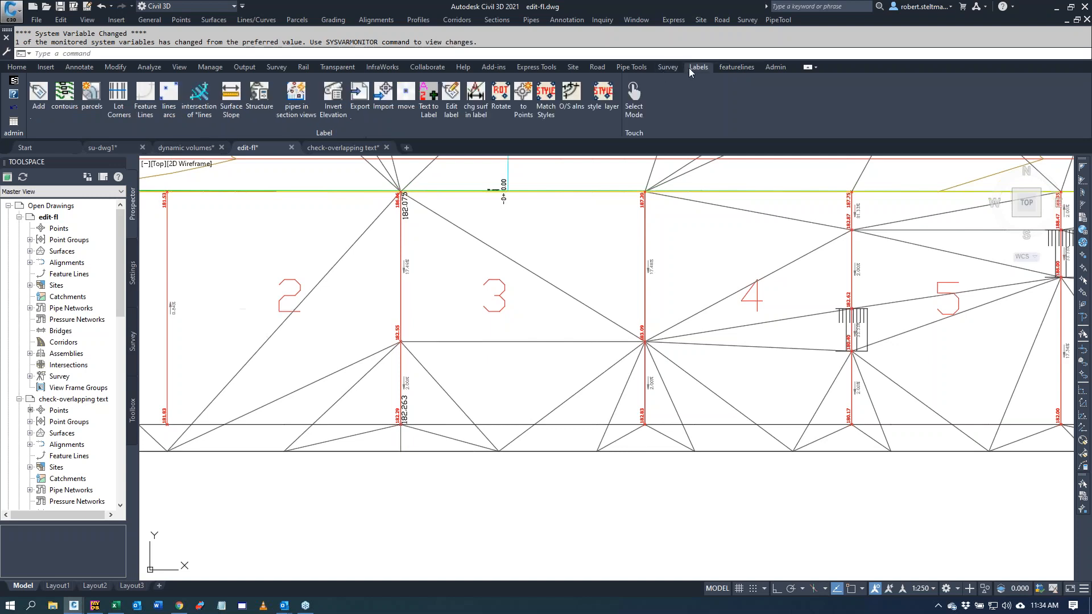
left_click(119, 98)
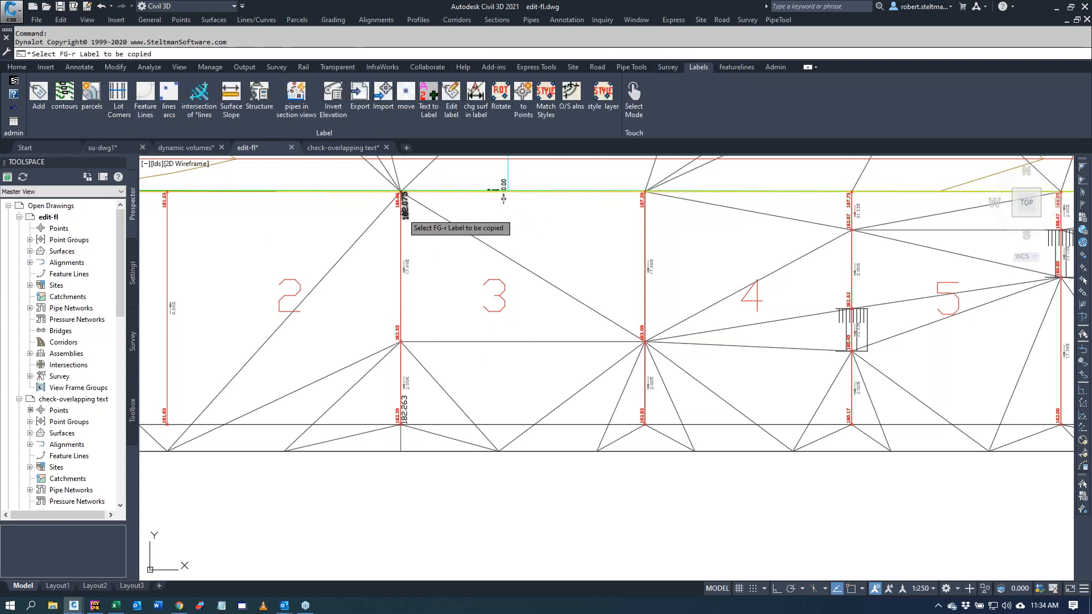
left_click(405, 211)
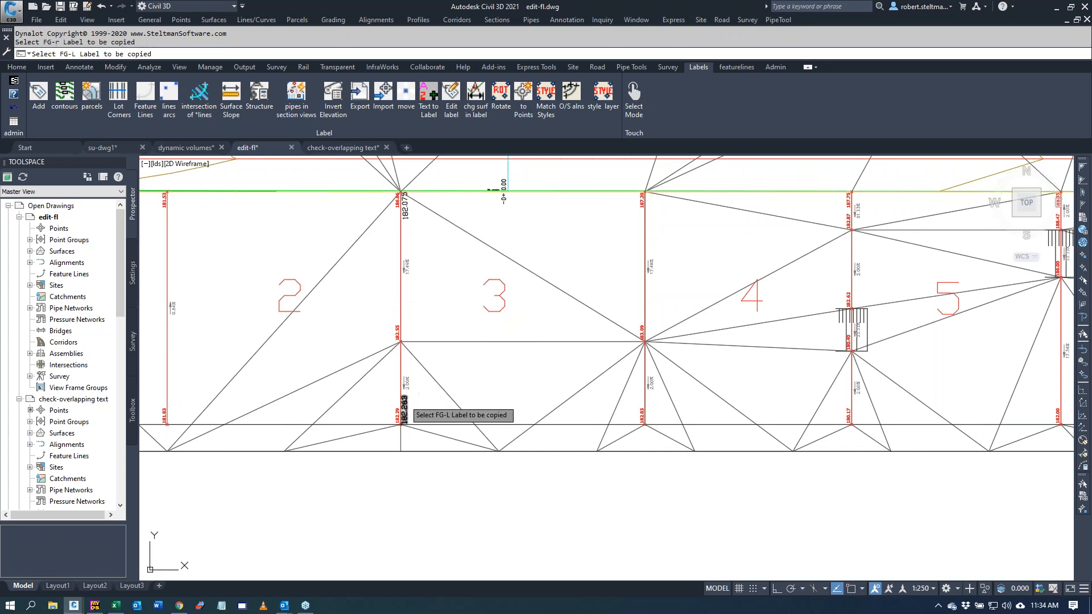
left_click(403, 405)
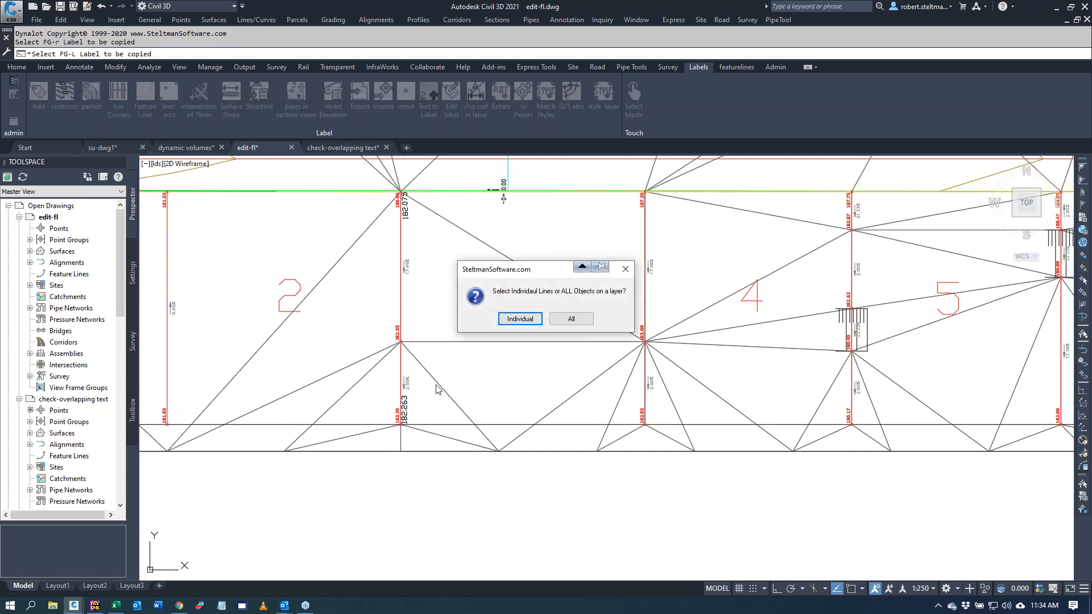
Step: Label all objects on the lot line layer with FG labels only, using the non-XREF line between lots 2 and 3
left_click(557, 320)
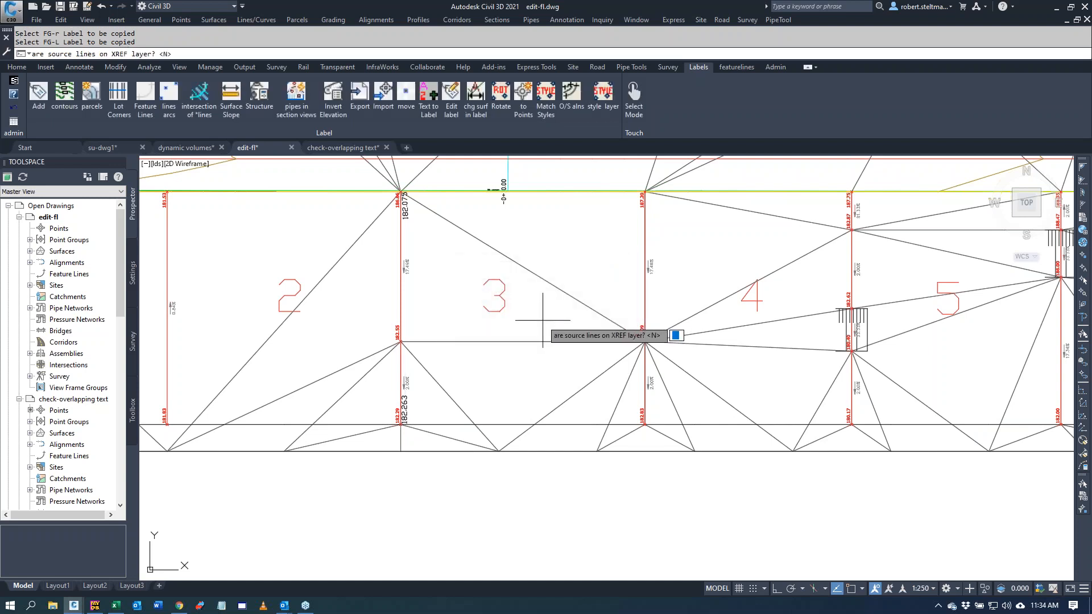
key("Return")
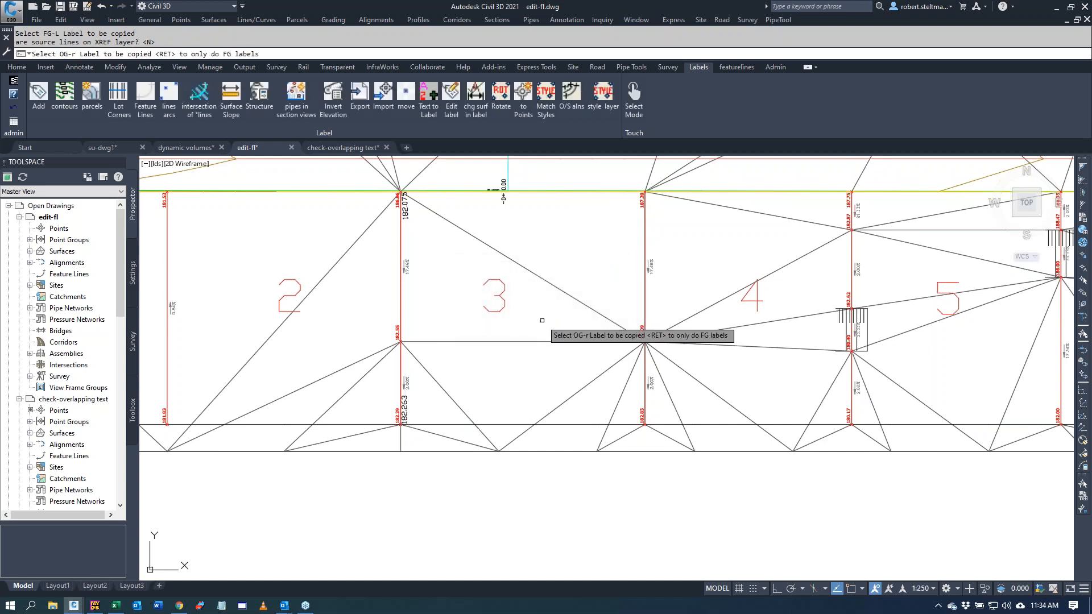
key("Return")
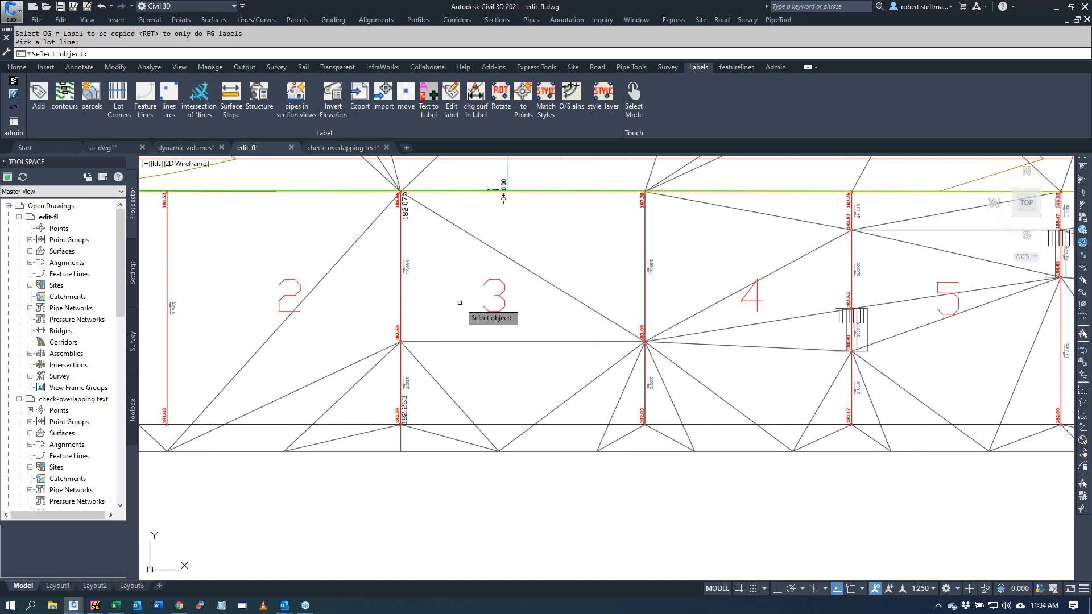
left_click(401, 290)
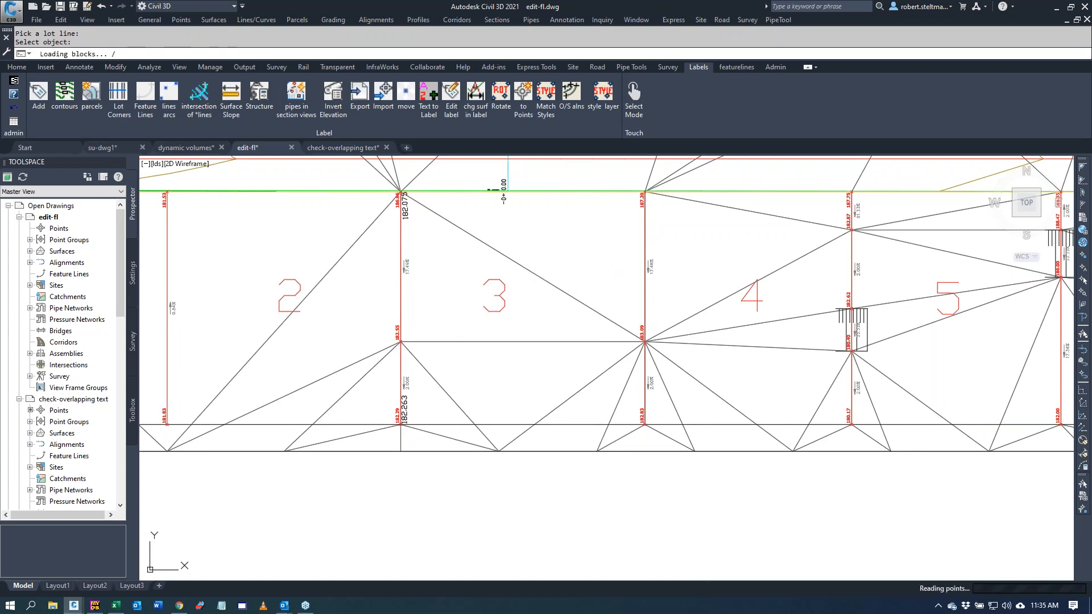
Step: Review the corner elevation labels around lots 20 to 24 and lots 2 to 4, and undo the lot corner labelling
scroll(397, 285, "down", 8)
scroll(273, 362, "down", 2)
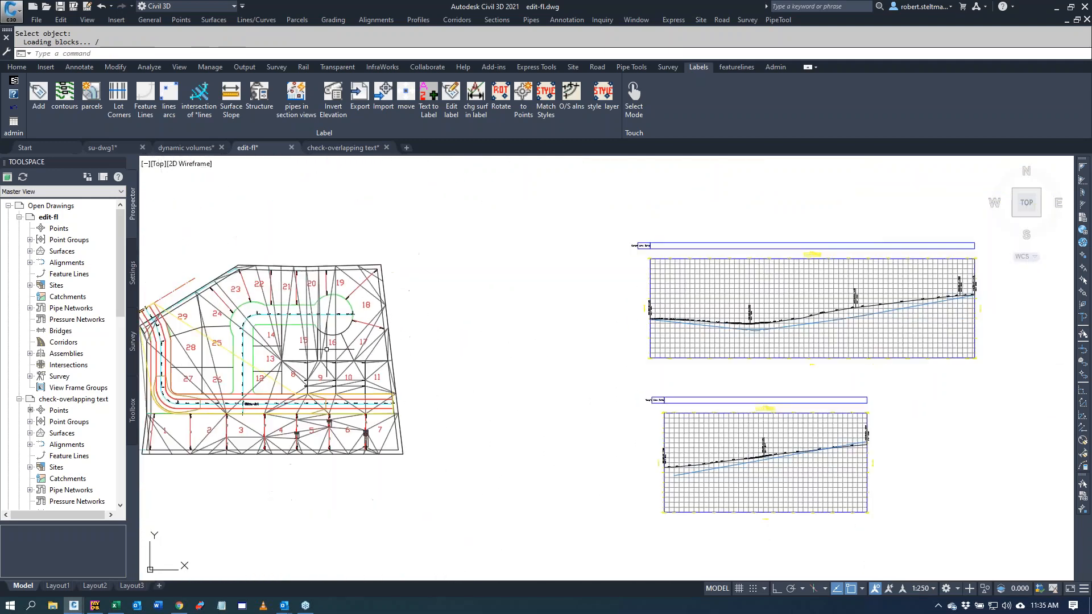
scroll(308, 287, "up", 6)
scroll(308, 287, "up", 2)
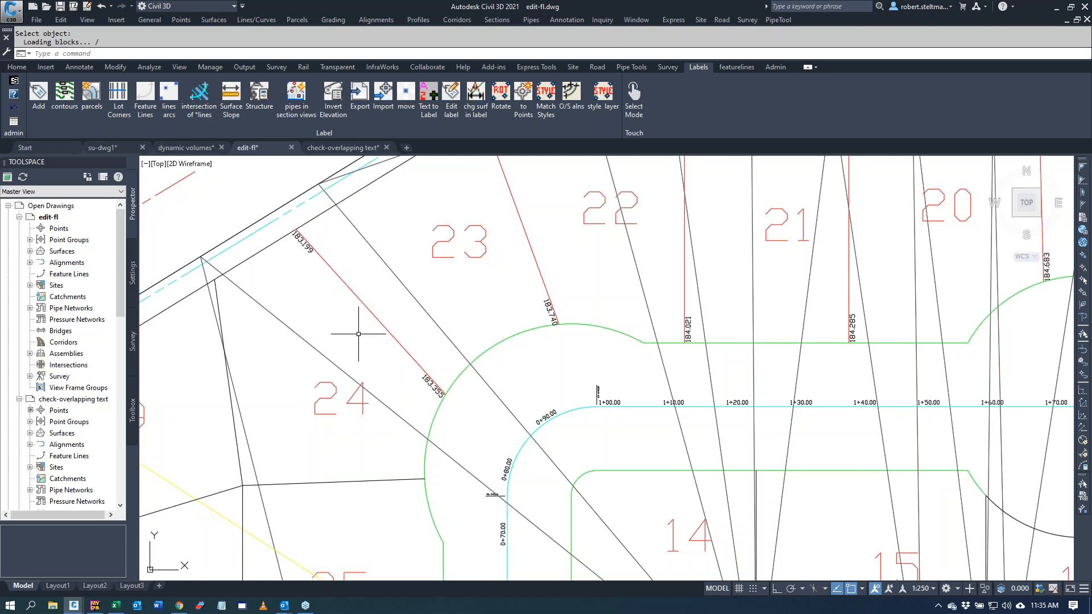
scroll(358, 334, "down", 2)
scroll(359, 334, "down", 4)
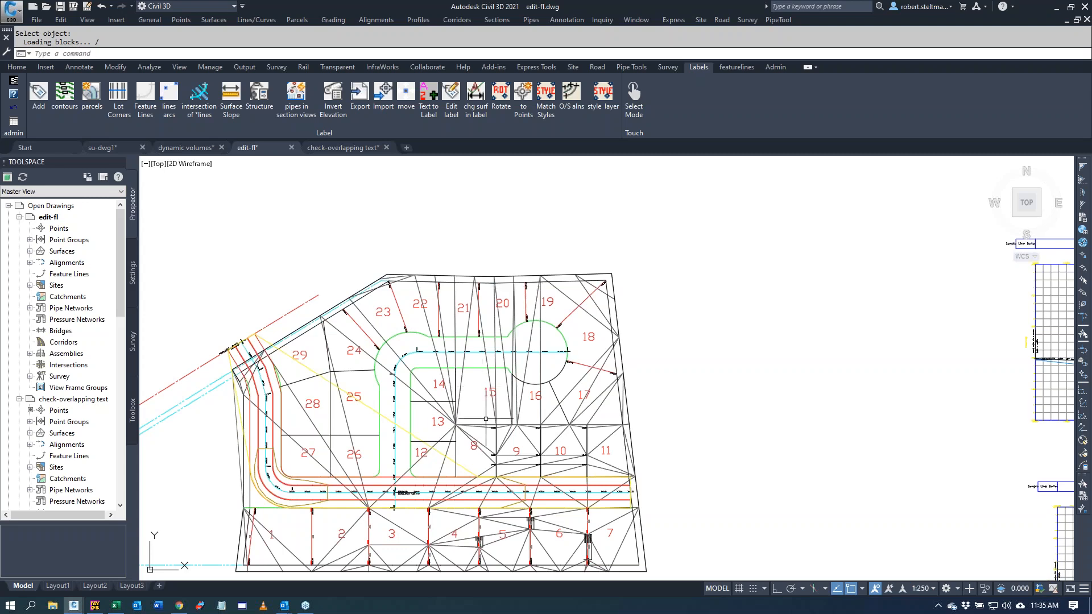
scroll(486, 419, "up", 3)
scroll(415, 327, "down", 5)
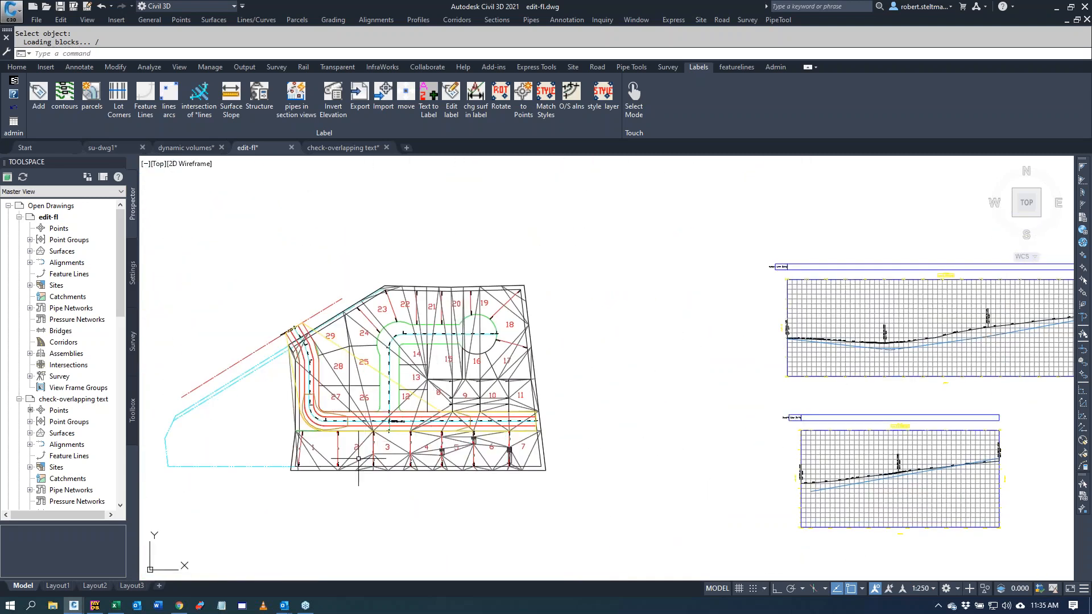
scroll(359, 458, "up", 8)
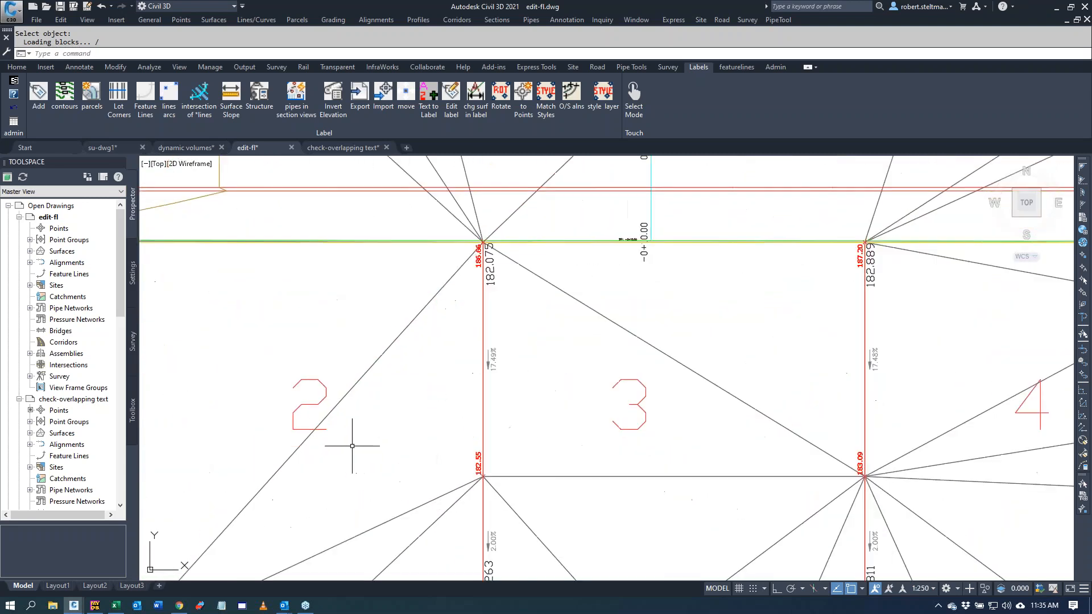
left_click(12, 111)
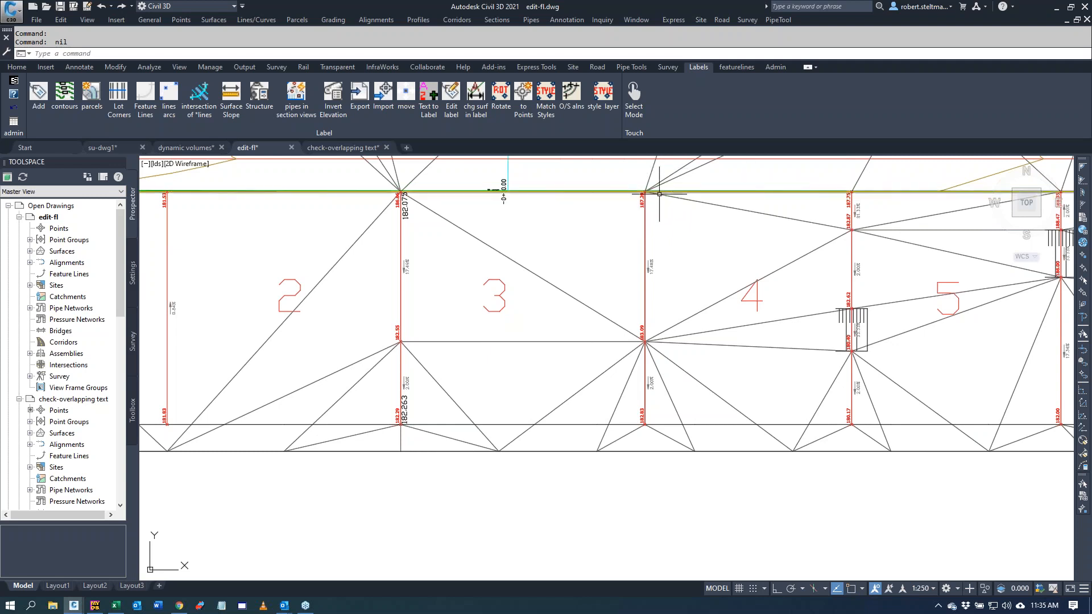
Step: Convert the 183.09 and 187.20 labels on the line between lots 3 and 4 to points, selecting the labels individually with description Point
scroll(650, 205, "up", 4)
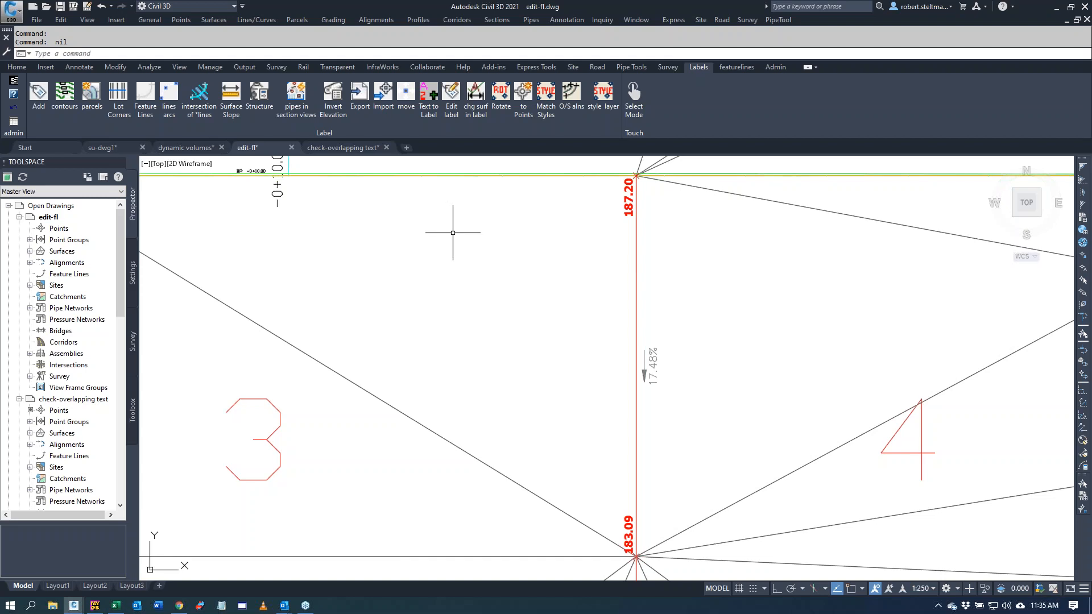
left_click(523, 99)
left_click(625, 296)
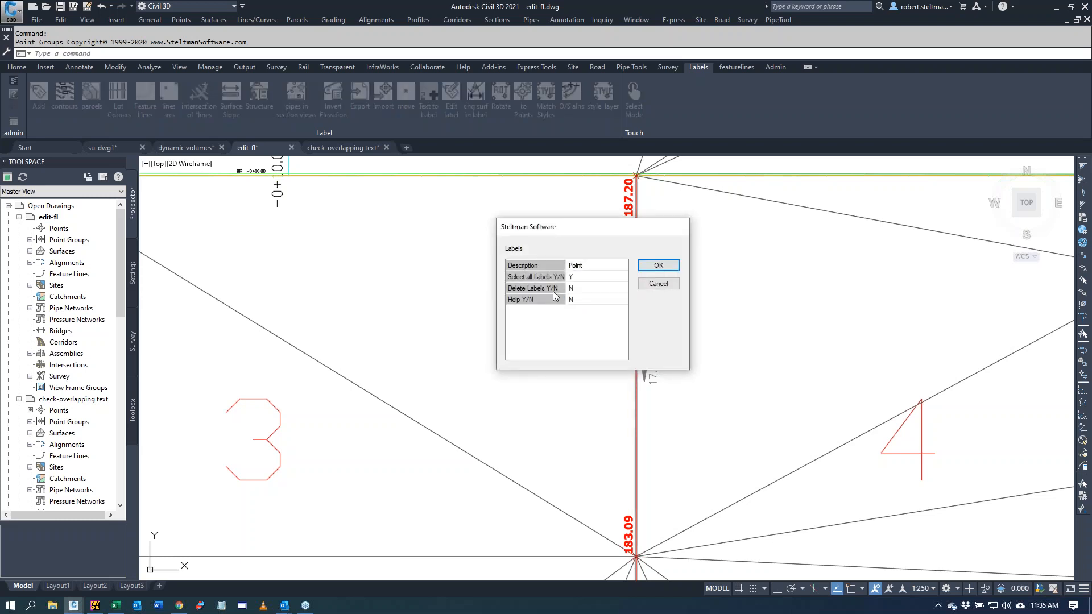
left_click(582, 278)
left_click(658, 265)
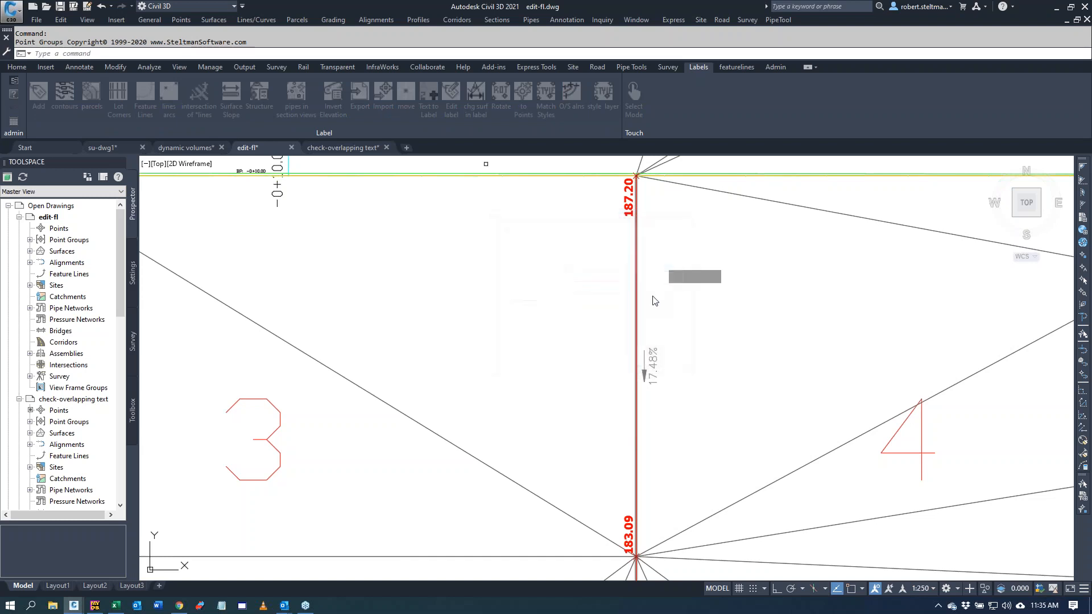
left_click(630, 521)
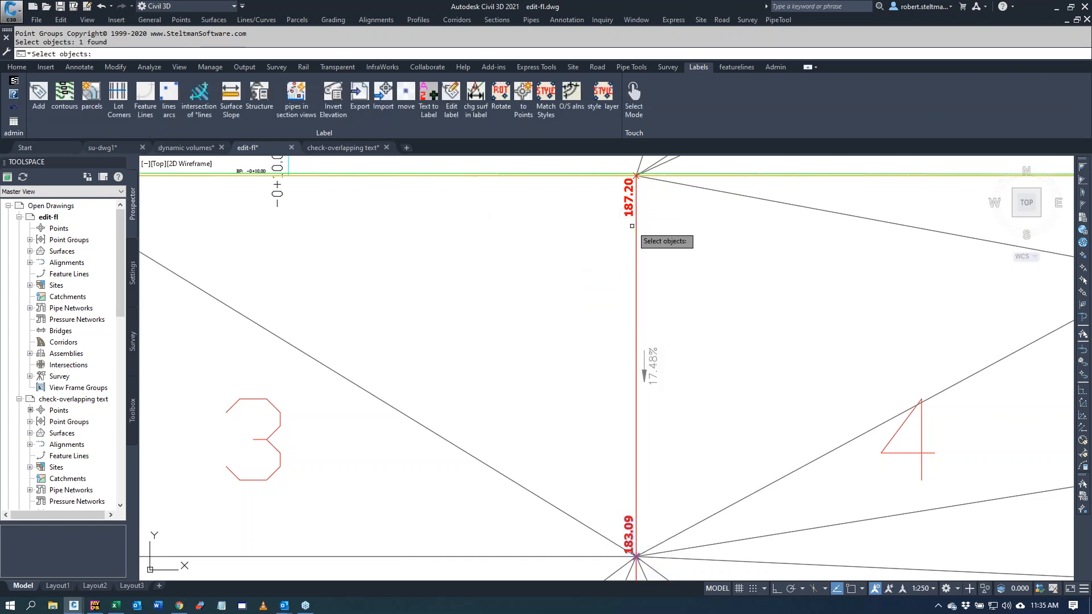
left_click(623, 201)
key("Return")
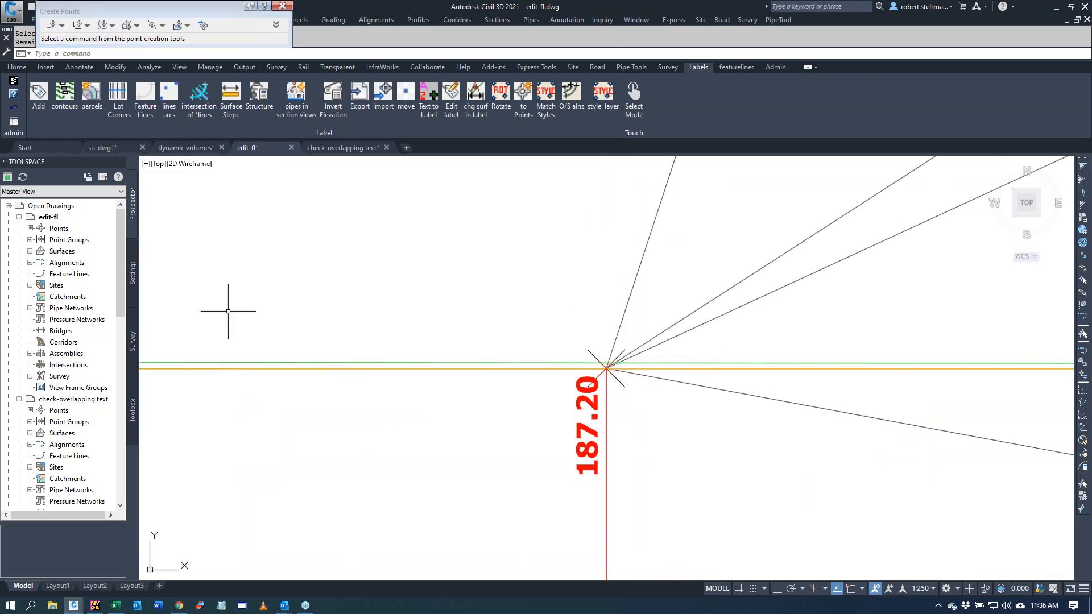
Step: Set the point label style of the _All Points group to Elevation Only
left_click(30, 240)
right_click(69, 251)
left_click(132, 257)
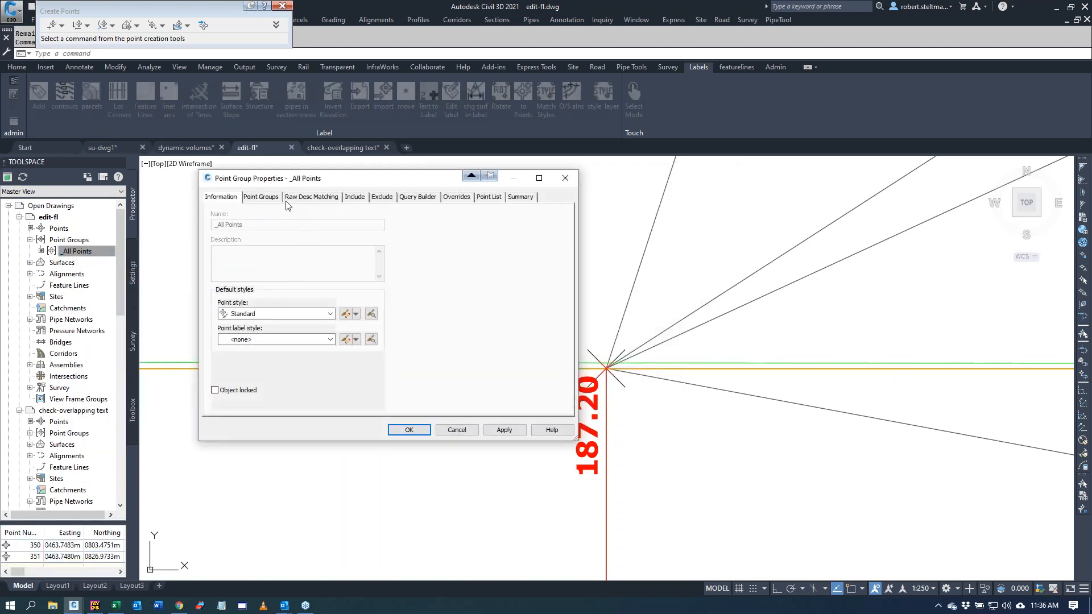
left_click(330, 340)
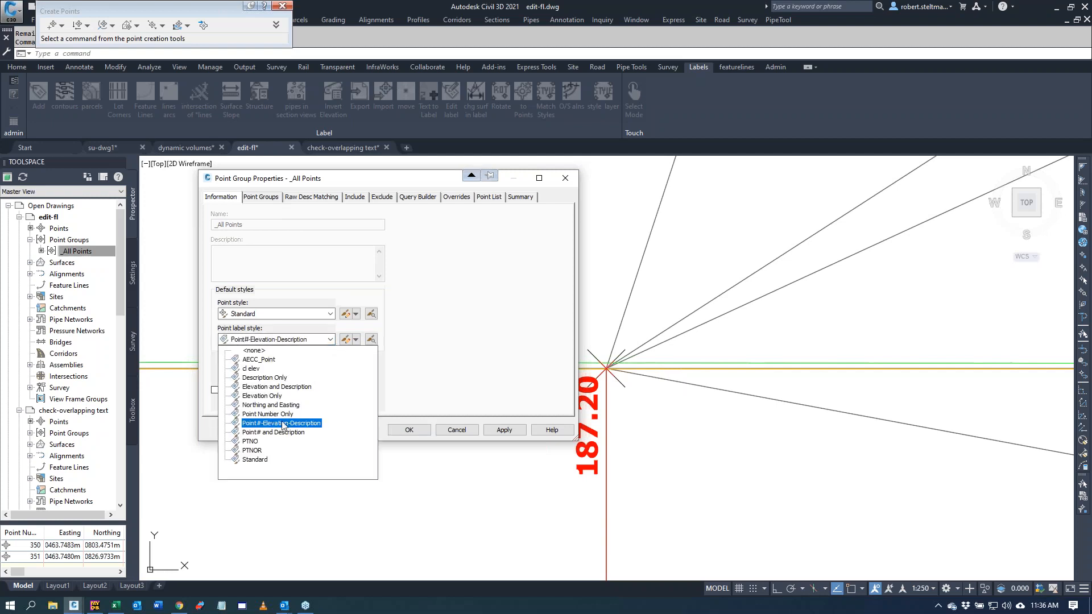
left_click(271, 395)
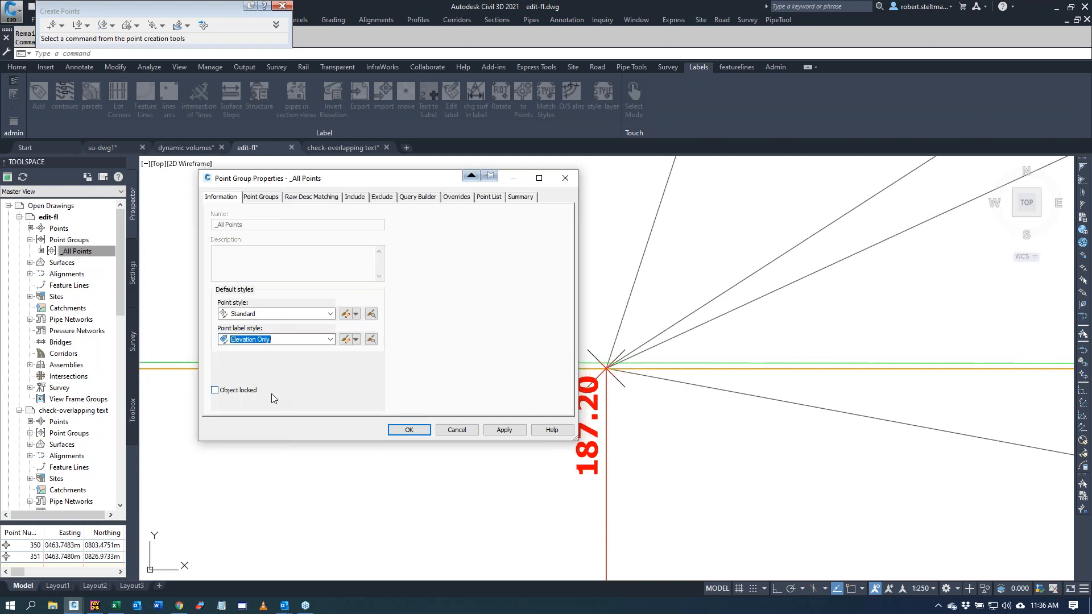
left_click(408, 429)
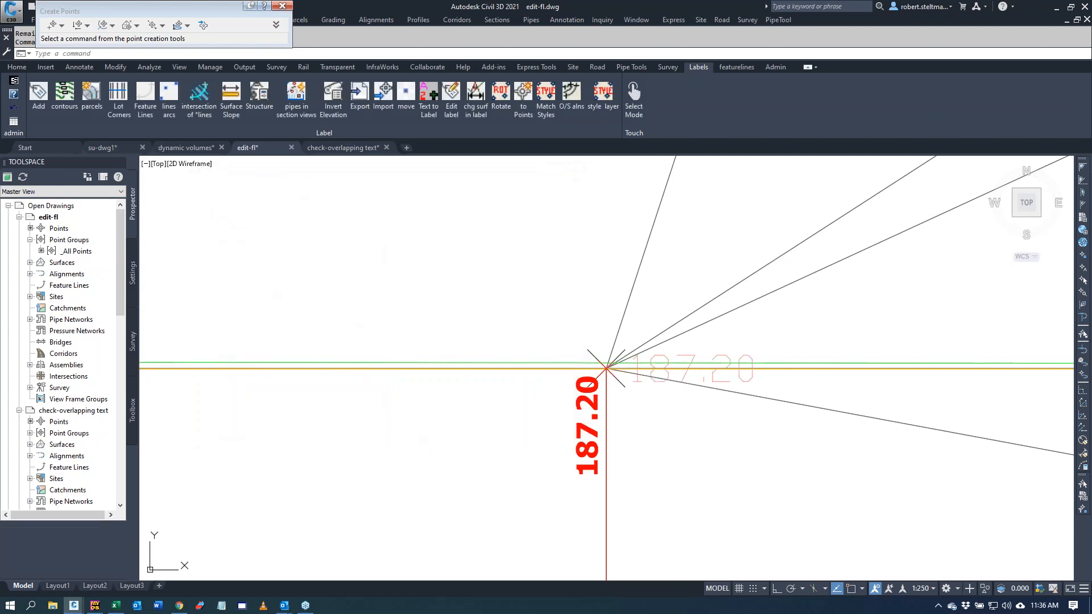
Step: Compare the new points' elevations with the existing labels along the line between lots 3 and 4, and close the Create Points toolbar
scroll(560, 329, "down", 2)
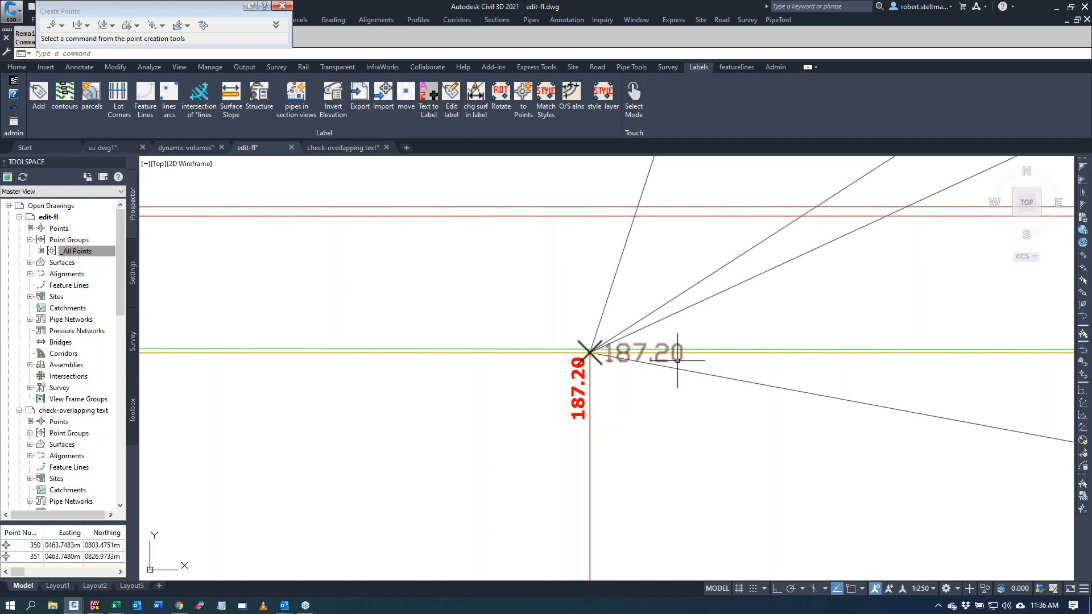
scroll(641, 391, "down", 5)
scroll(641, 392, "down", 3)
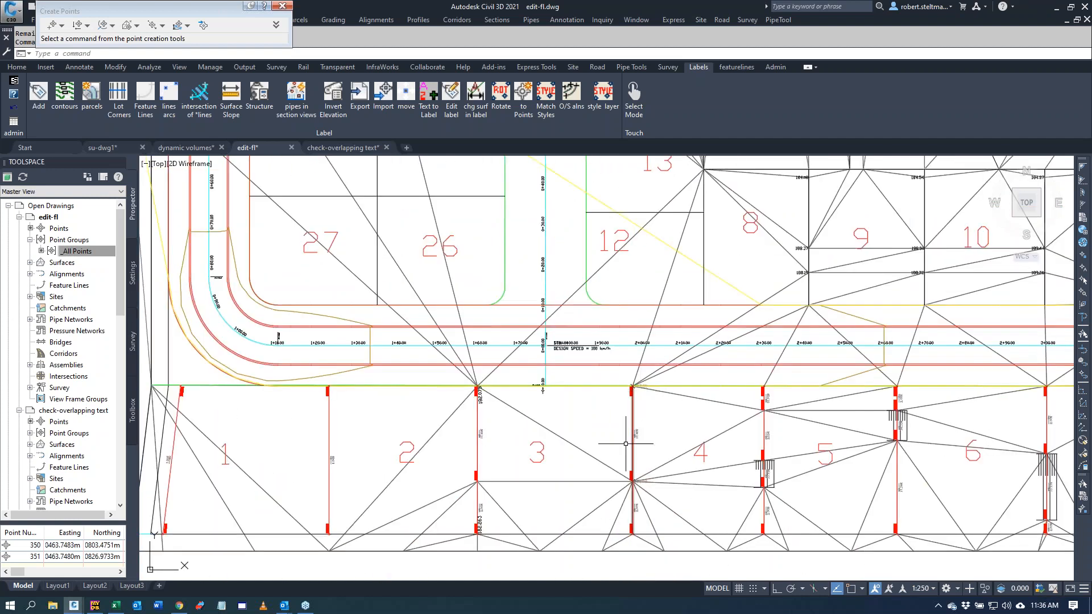
scroll(639, 535, "up", 8)
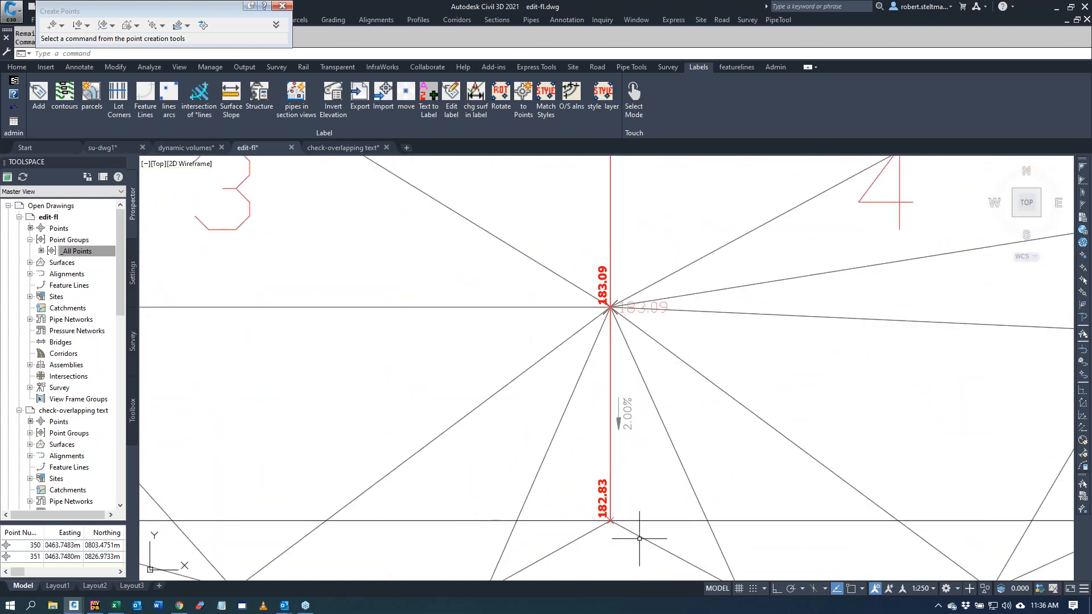
scroll(675, 314, "up", 2)
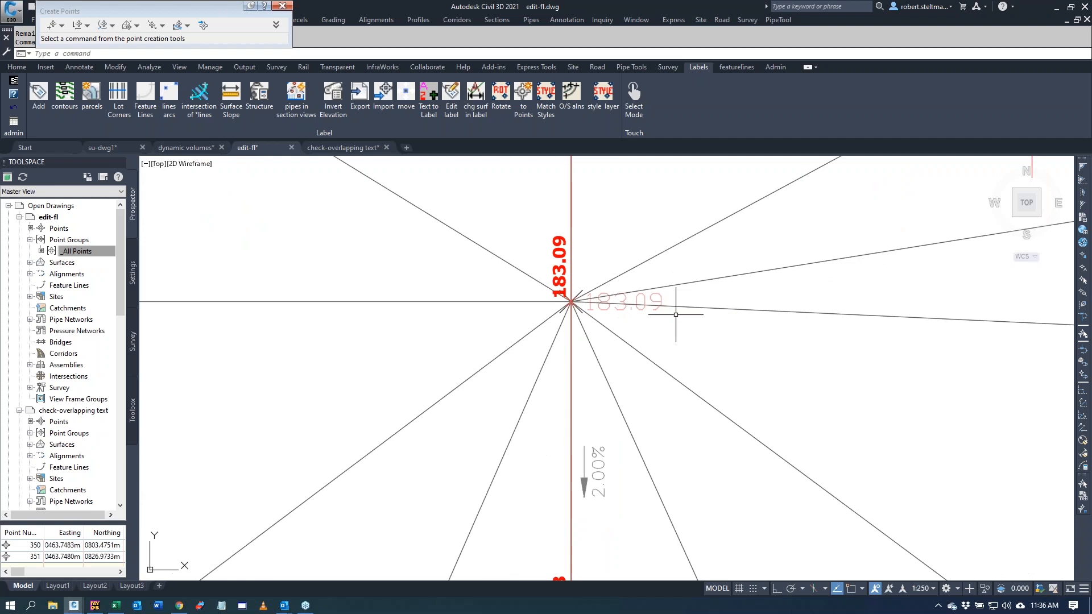
left_click(283, 6)
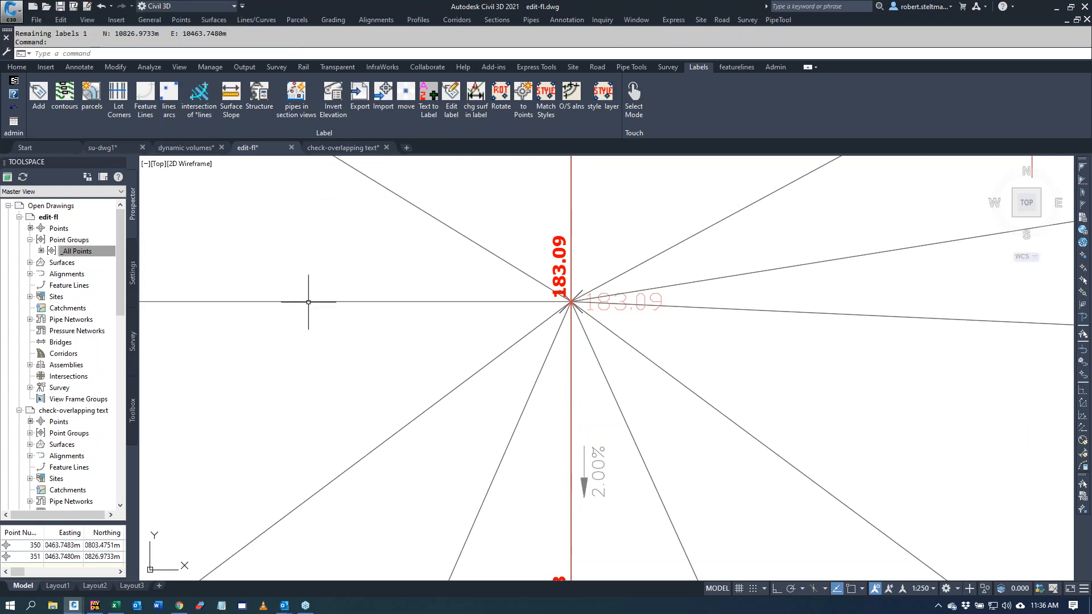
scroll(318, 310, "down", 4)
scroll(546, 393, "down", 3)
scroll(546, 393, "down", 2)
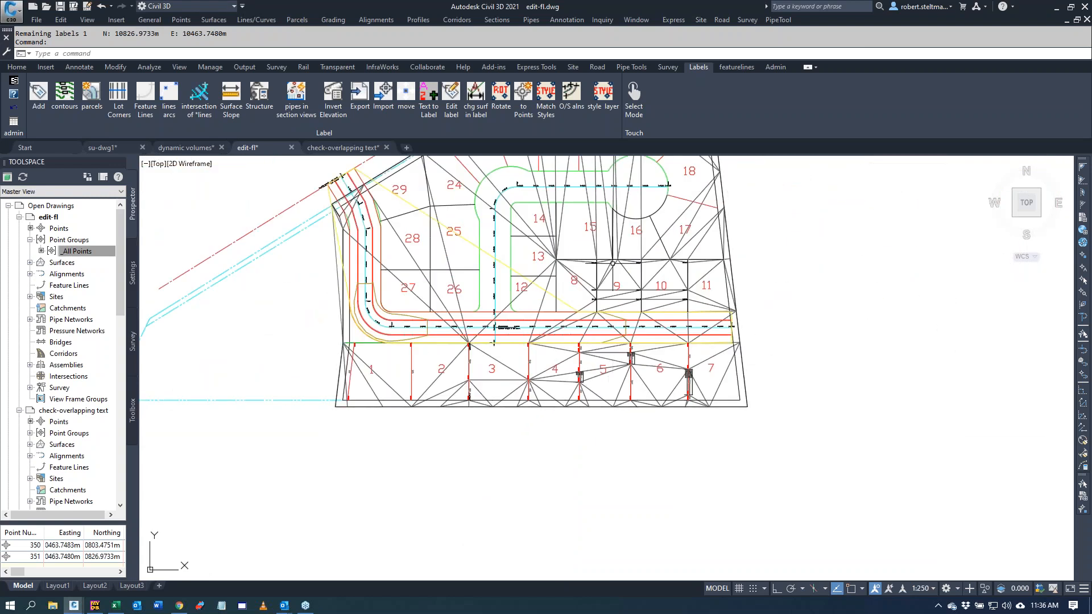
Step: In the dynamic volumes drawing, select the subsite outlines across lots 8 to 17 and review the mid1 subsite in the Subsite Manager
left_click(179, 149)
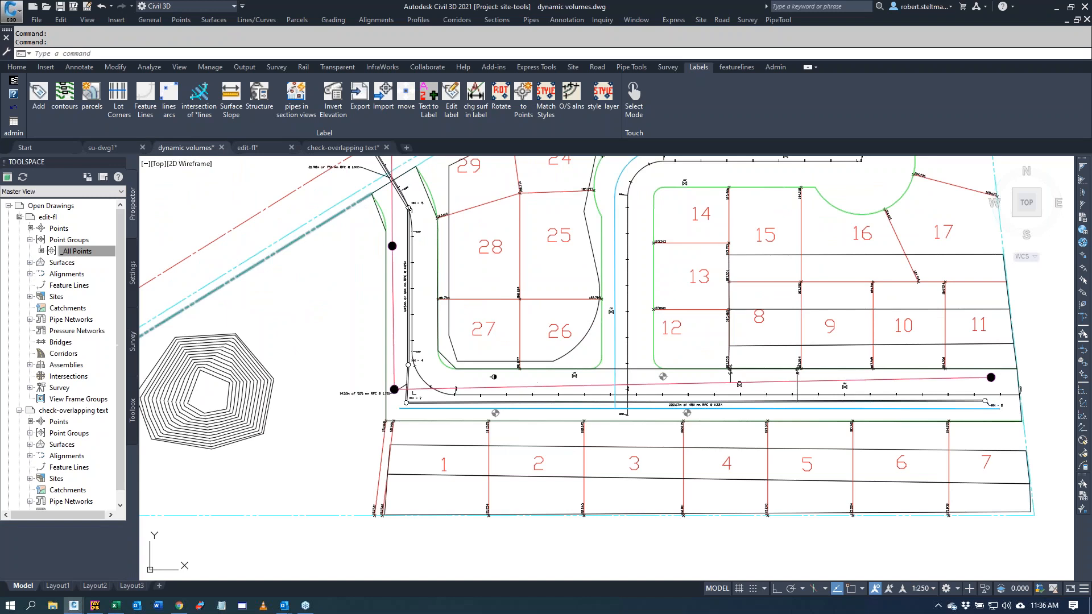
left_click(776, 257)
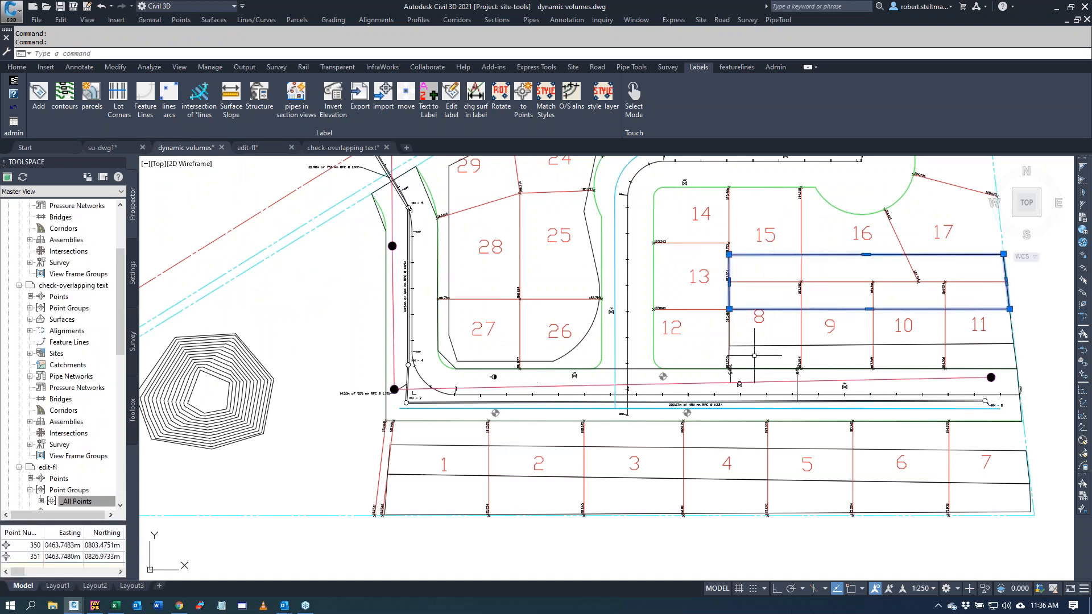
left_click(758, 343)
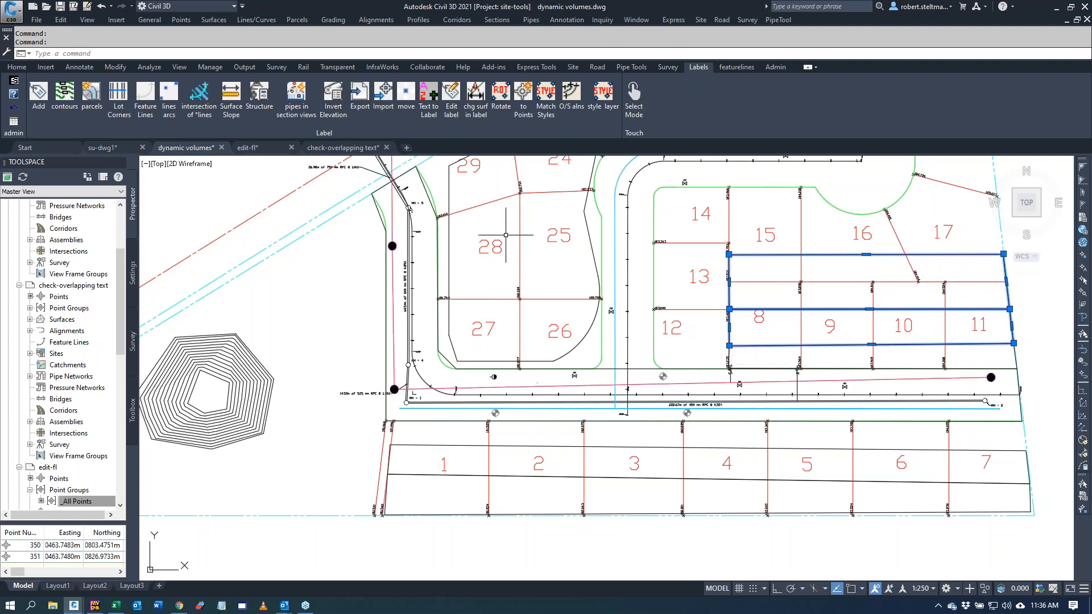
left_click(571, 69)
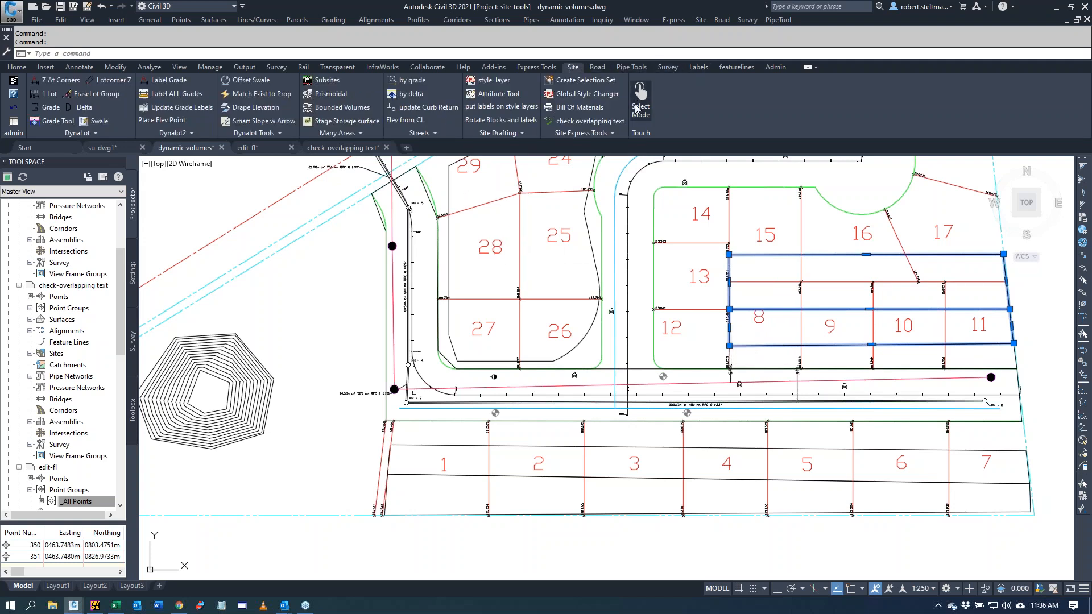
left_click(330, 81)
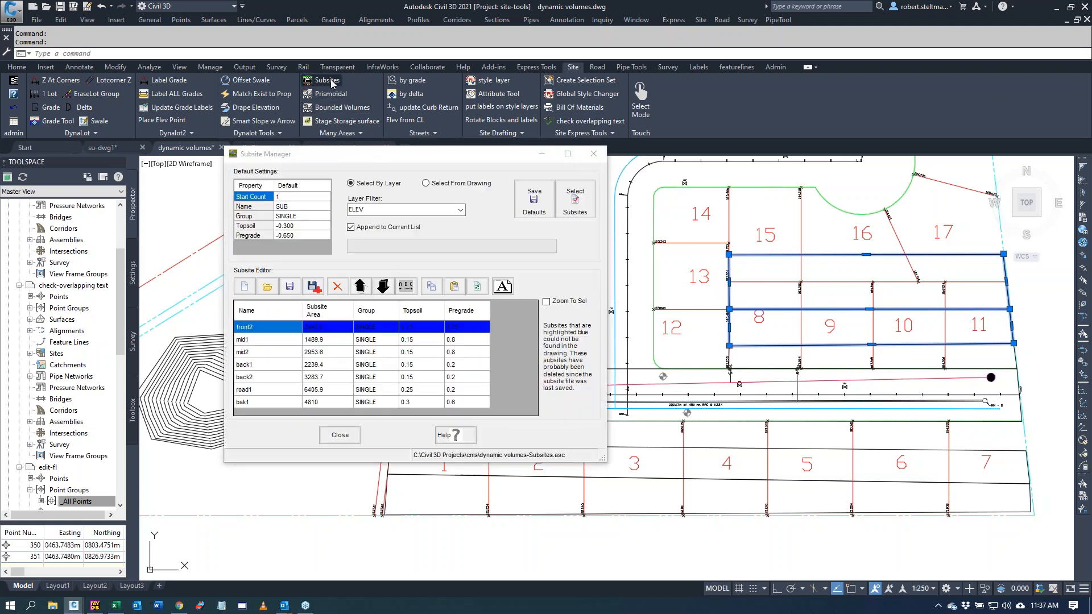
left_click(265, 342)
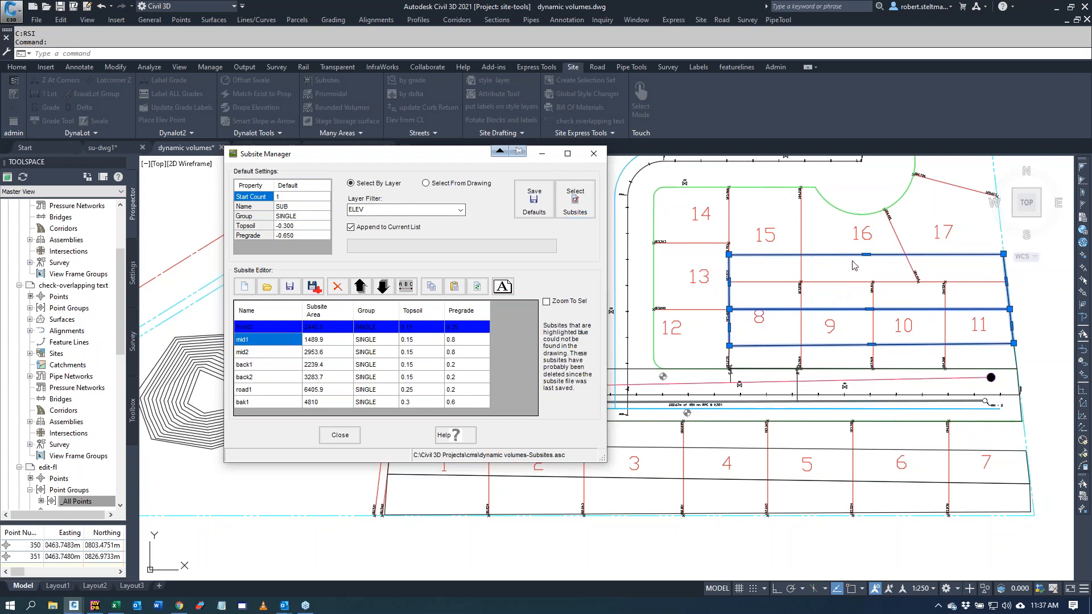
left_click(339, 435)
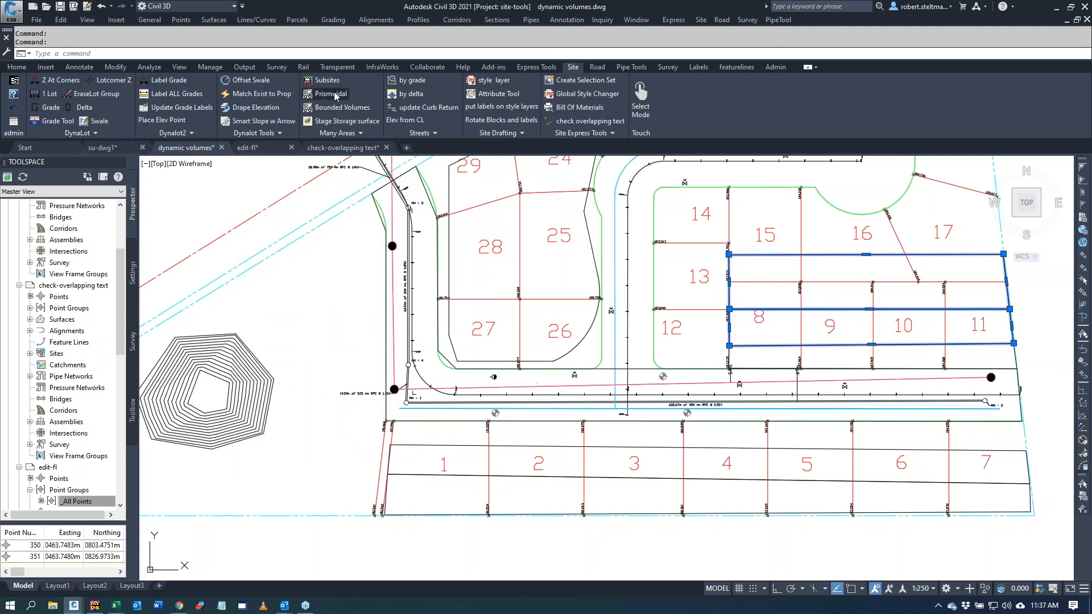
Step: Set up Prismodal Volumes from surface og to fg, creating the ManyArea, Strip and PreGrade surfaces with an engineer fill of 1.2
left_click(335, 95)
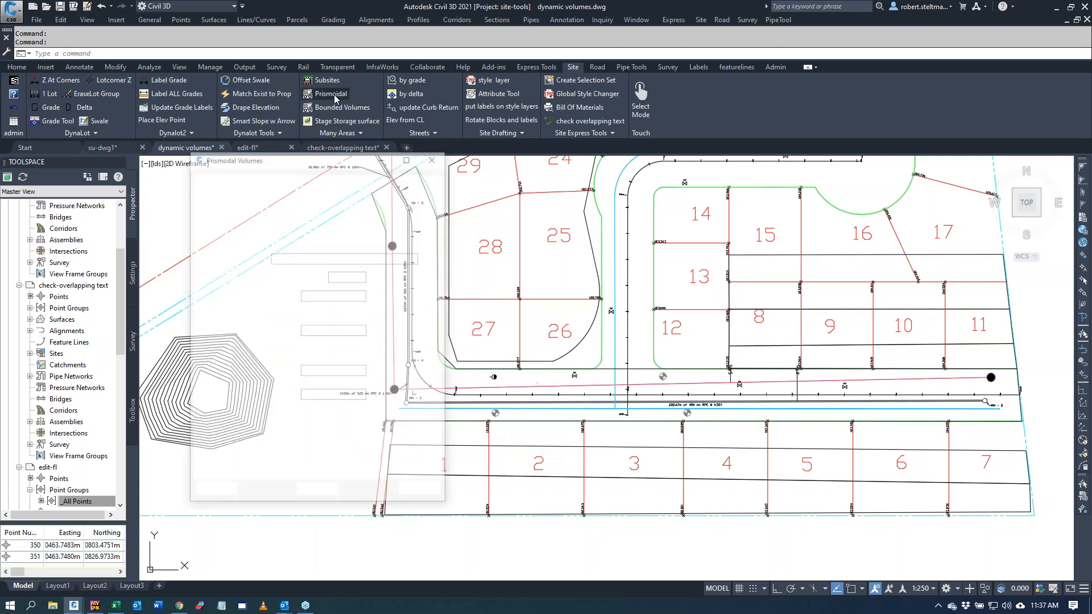
left_click(363, 193)
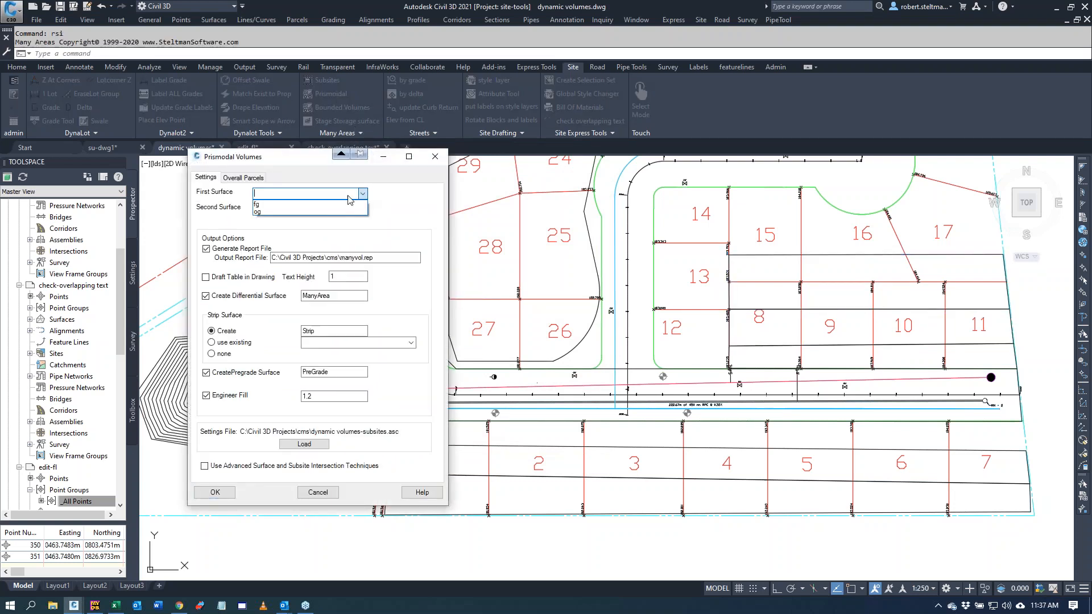
left_click(346, 208)
left_click(362, 207)
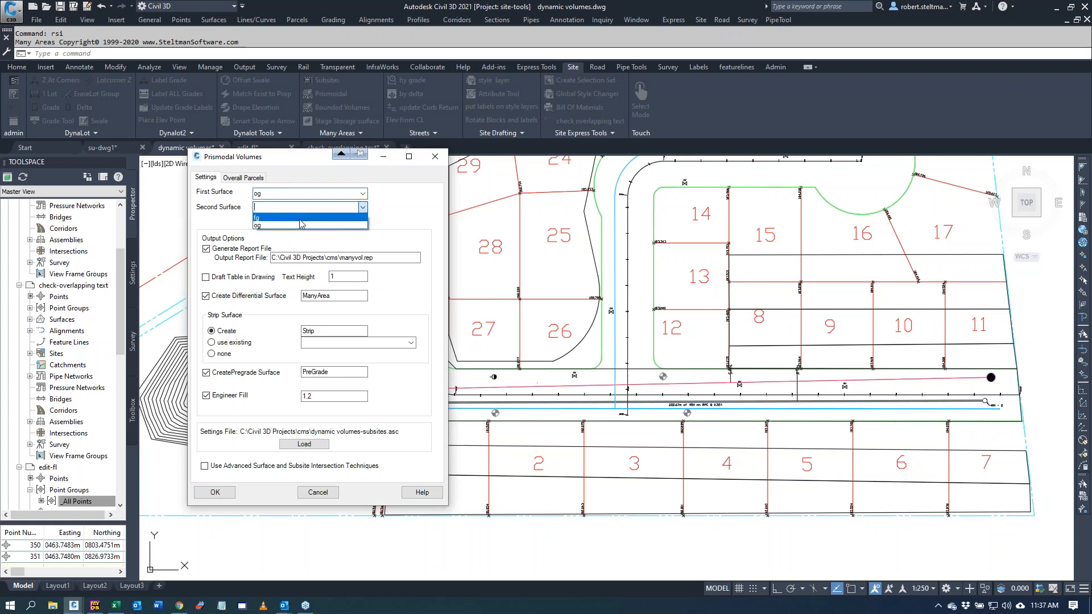
left_click(300, 219)
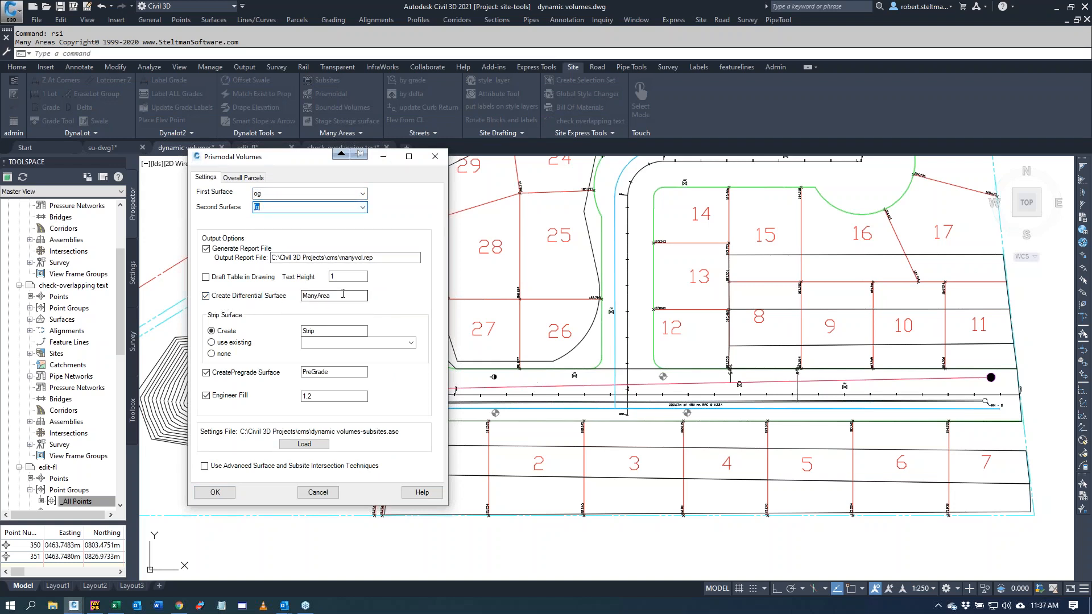
left_click(335, 331)
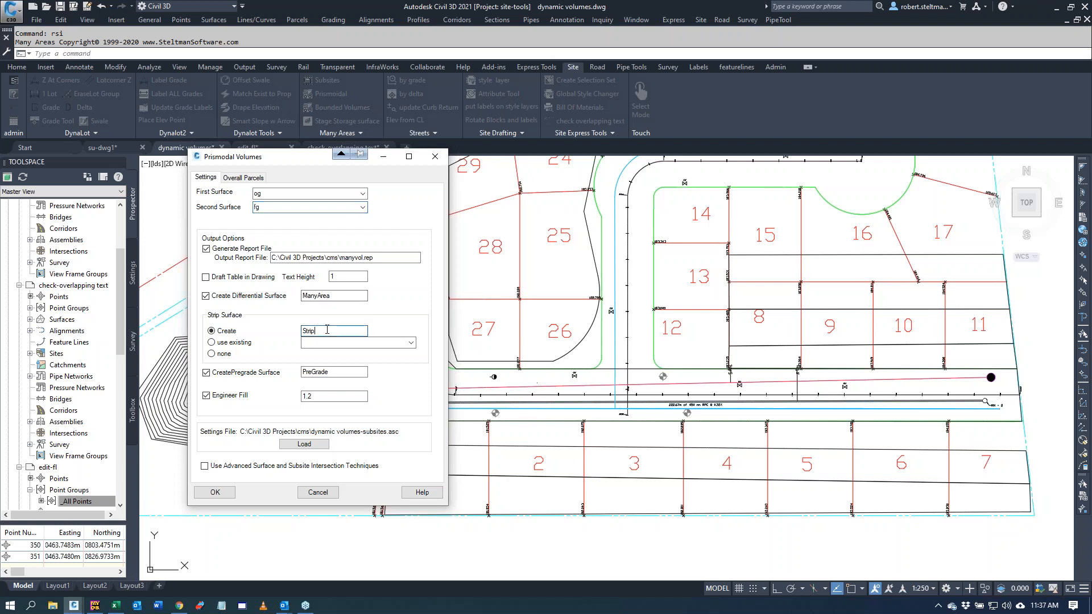
left_click(344, 372)
left_click(336, 396)
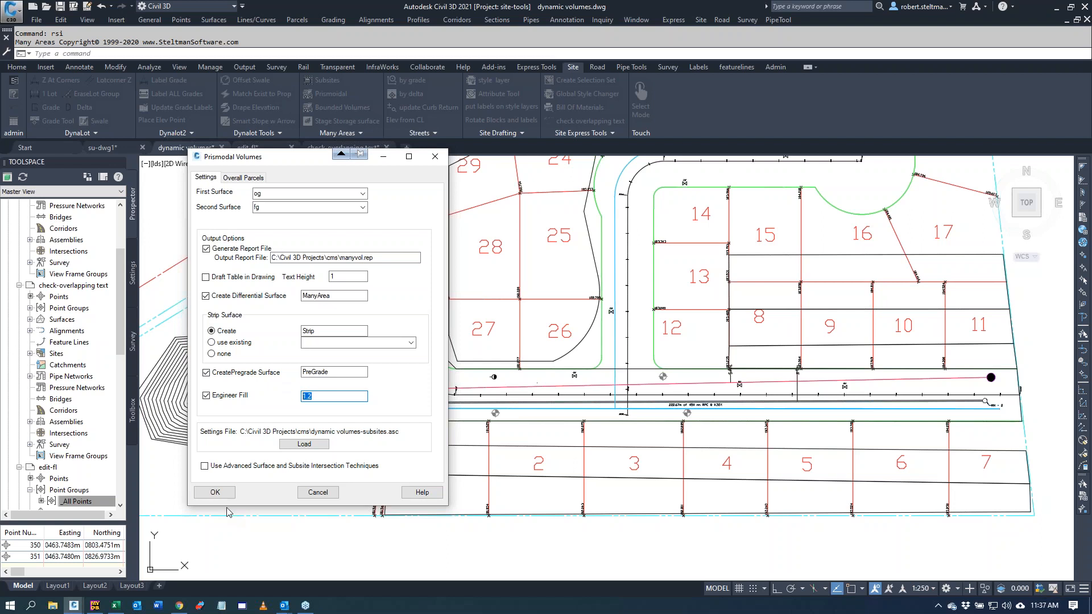
left_click(215, 491)
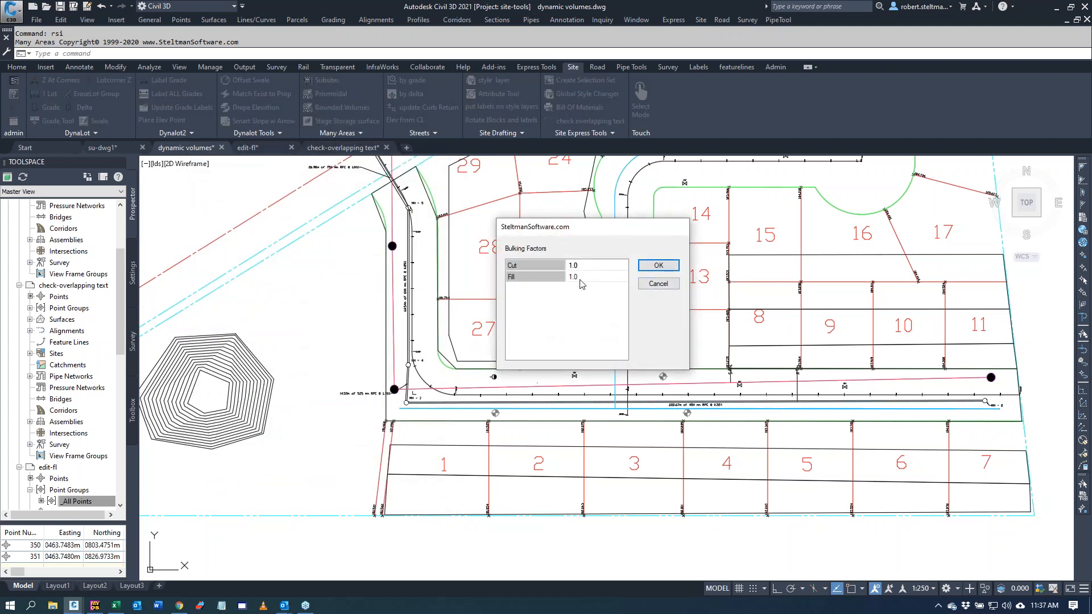
Step: Run the volume calculation with a fill bulking factor of 1.15, skipping the missing front2 subsite and using the Standard feature line style
left_click(597, 279)
left_click(665, 263)
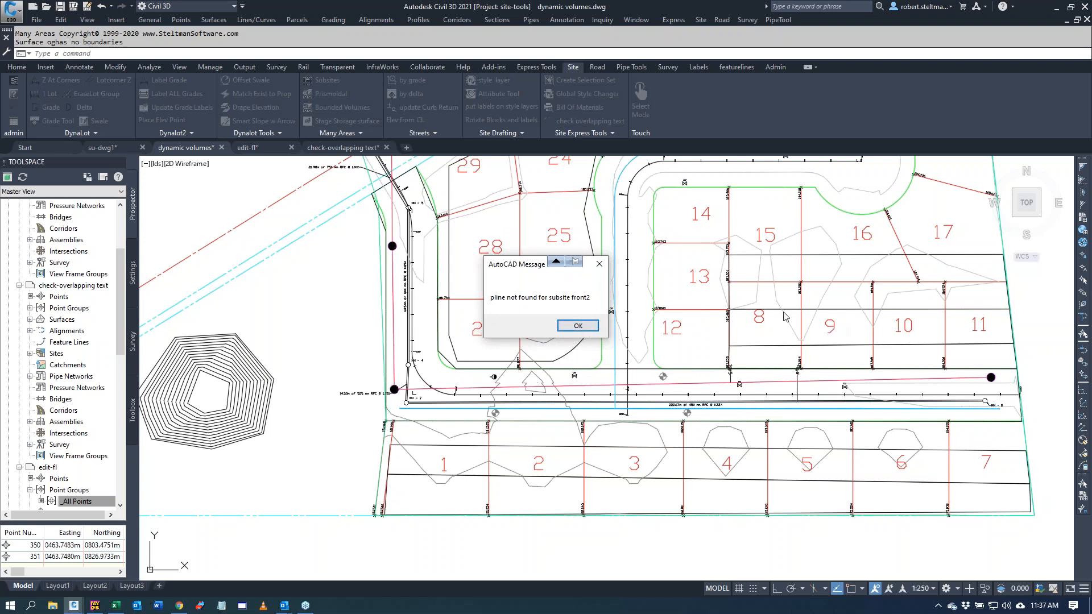
left_click(577, 327)
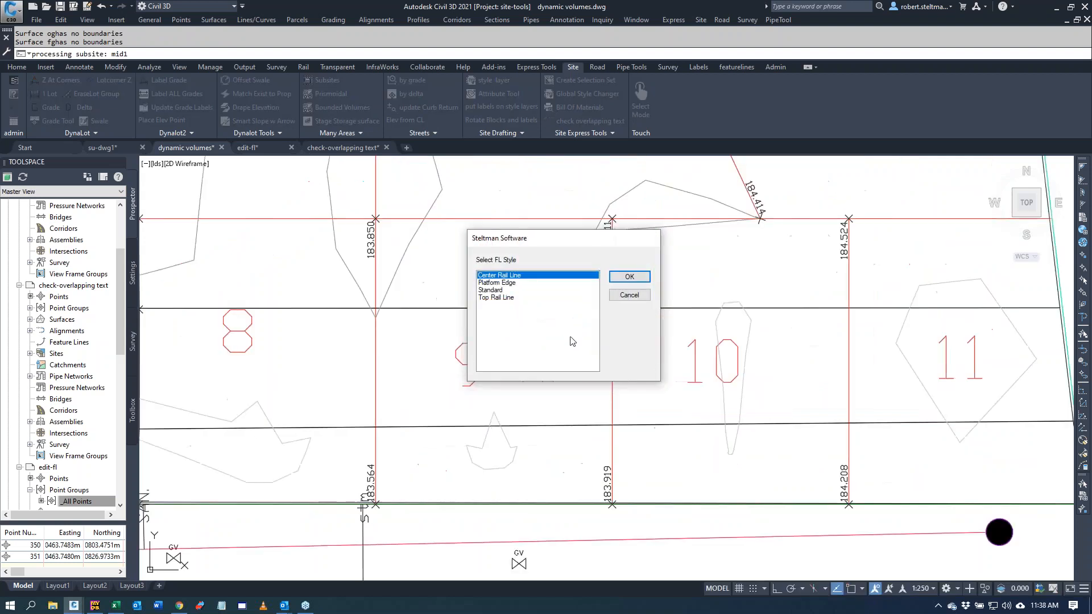
left_click(500, 292)
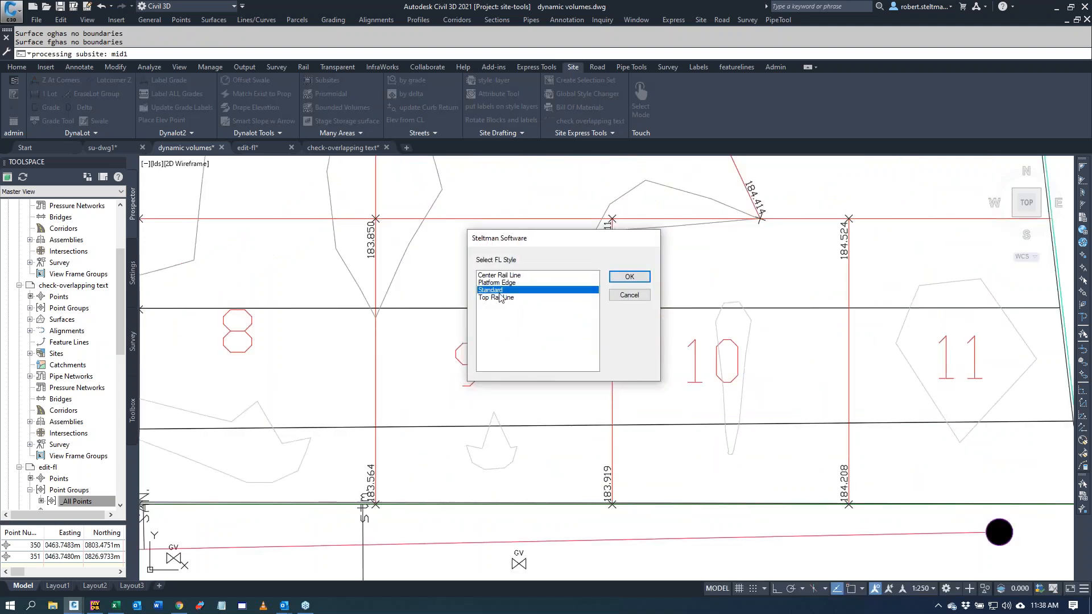
left_click(632, 278)
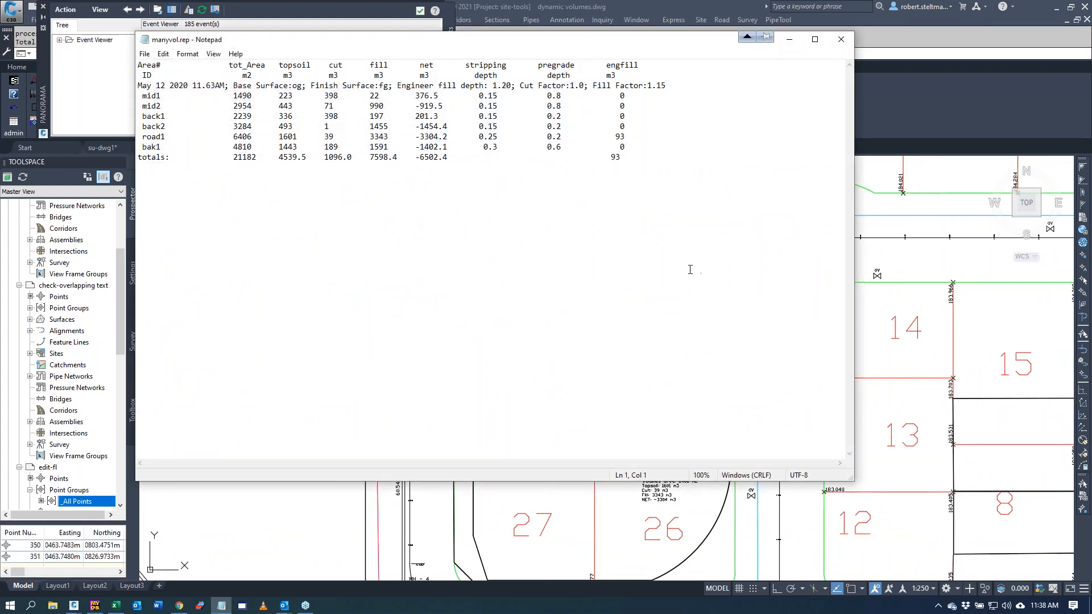
Step: Review the calculation settings and total volumes in the manyvol.rep report, and close the report and the event viewer
left_click_drag(137, 86, 689, 85)
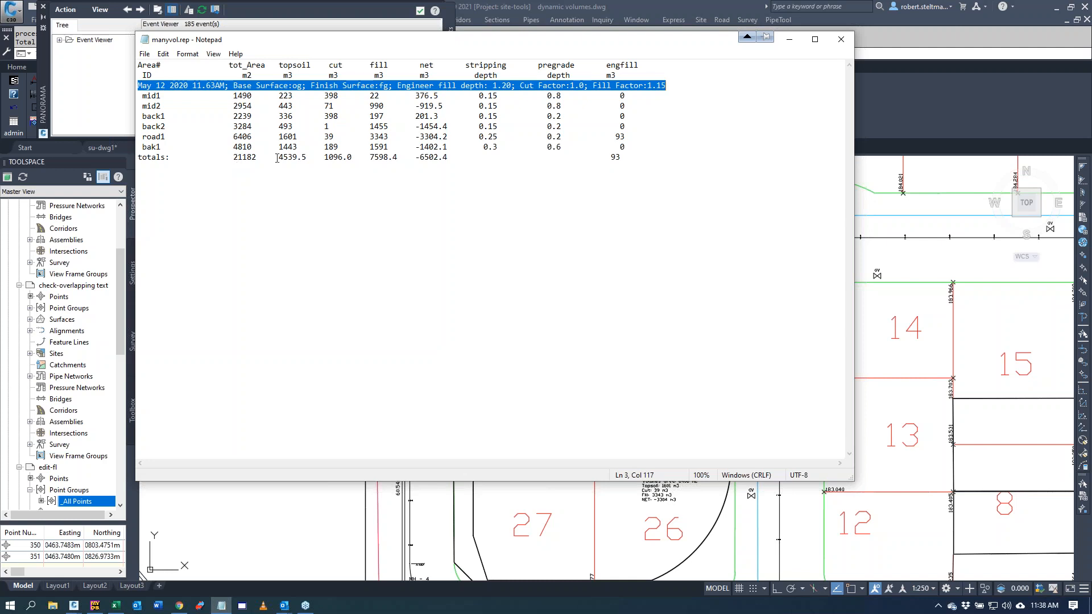
left_click_drag(278, 158, 479, 153)
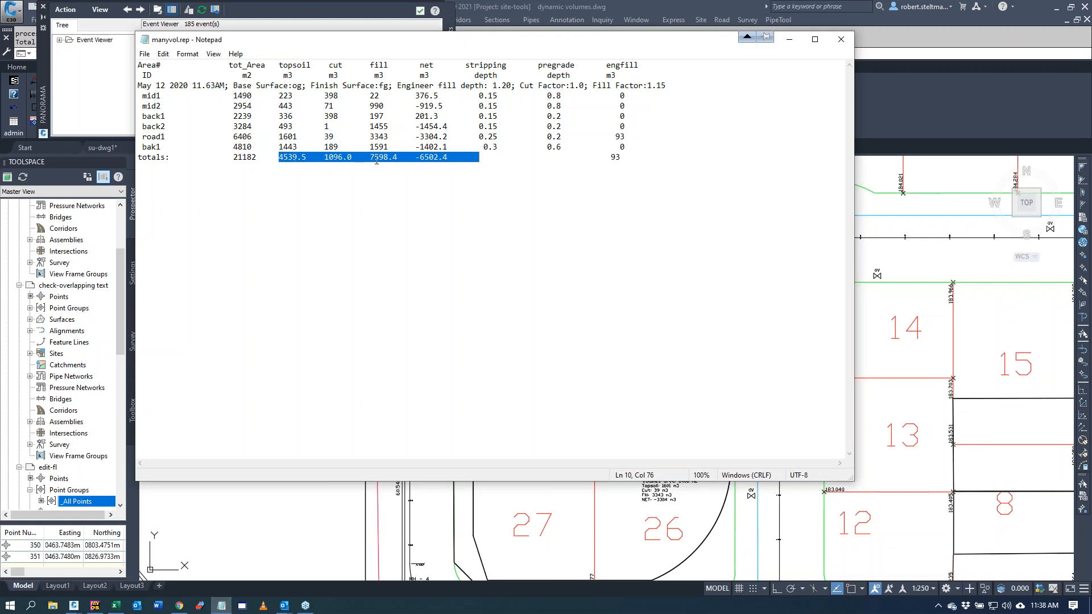
left_click(843, 40)
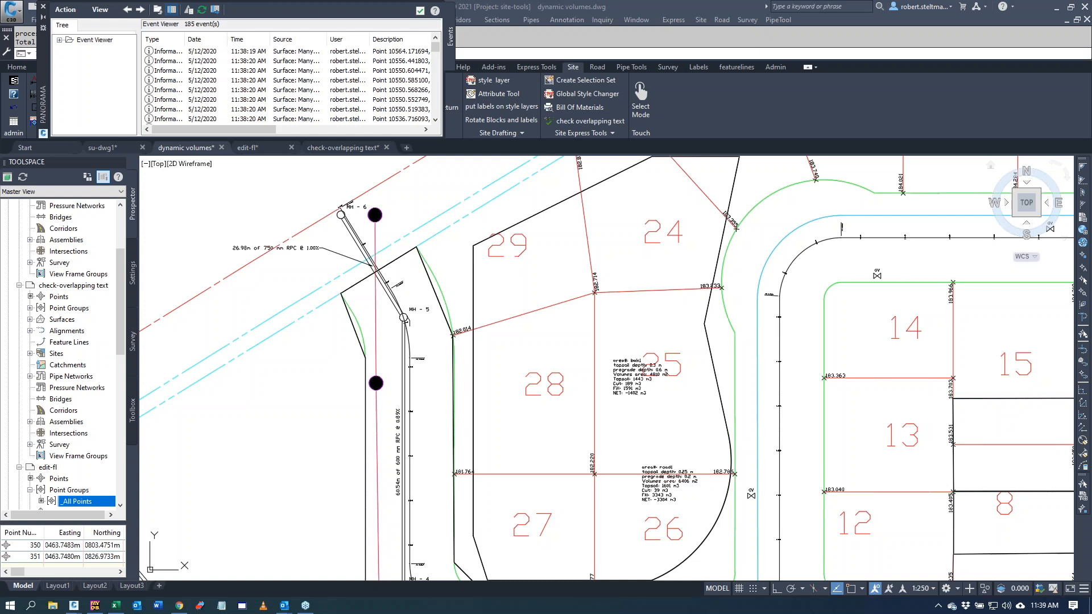
left_click(421, 11)
Step: In the edit-fl drawing, inspect the slope lines around lots 4 to 6 and the slope line length in the lot grading options
left_click(272, 149)
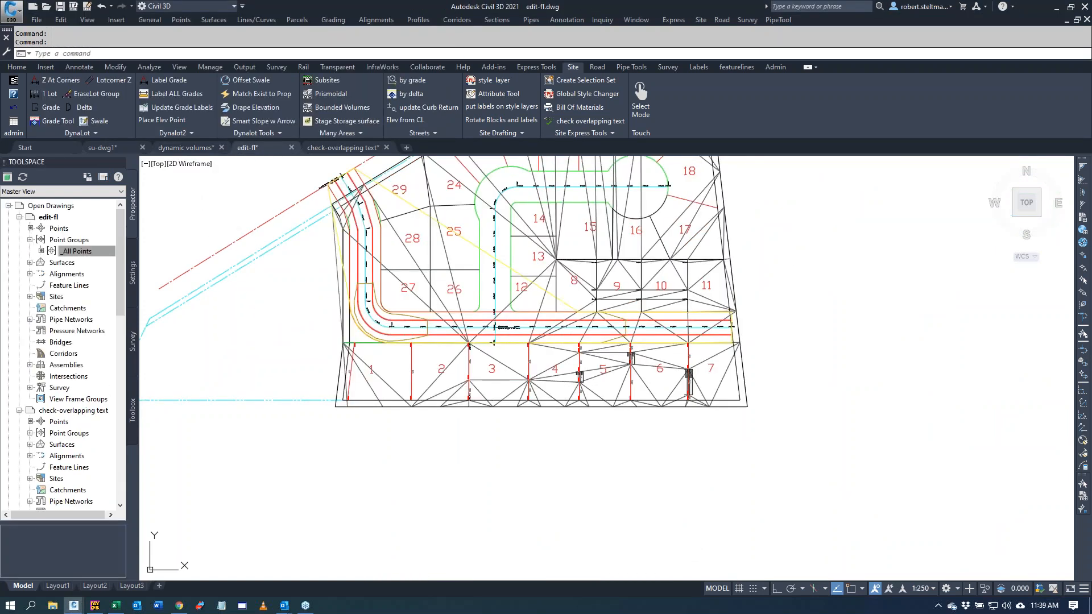
scroll(552, 342, "up", 4)
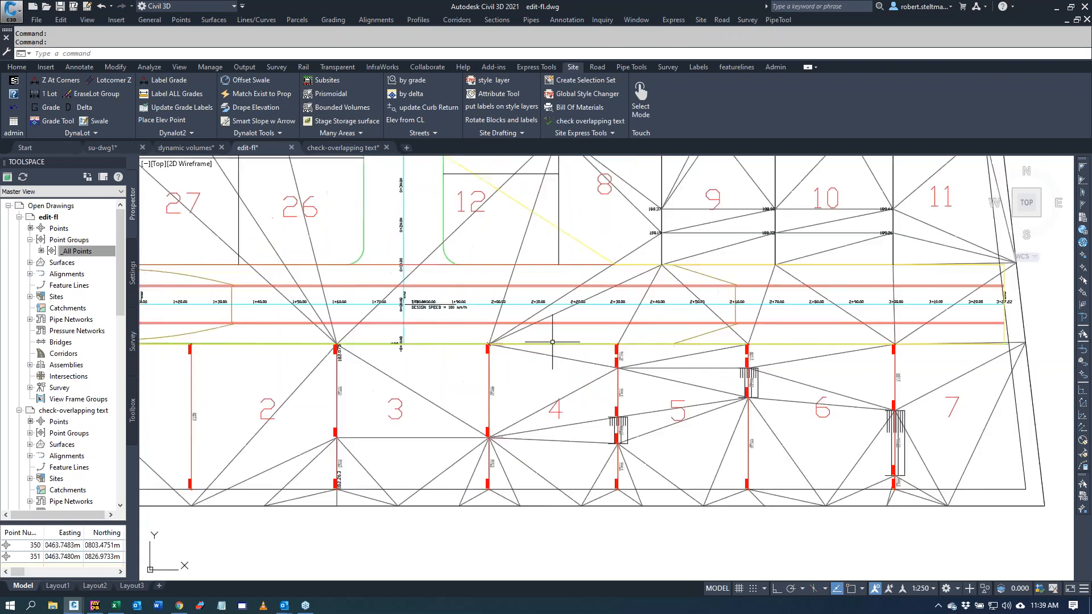
scroll(553, 342, "up", 2)
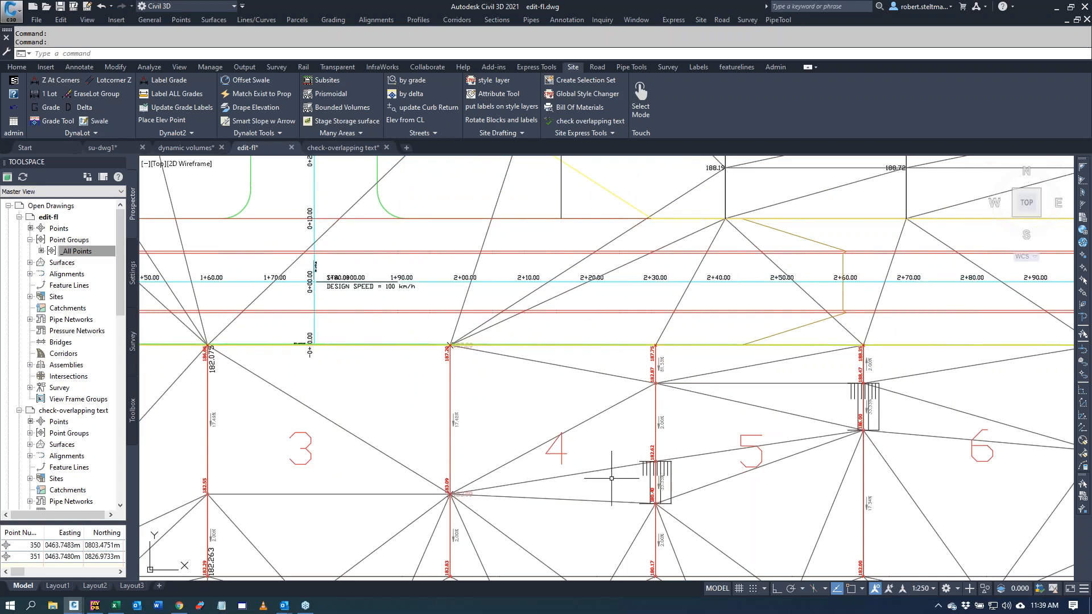
left_click(73, 133)
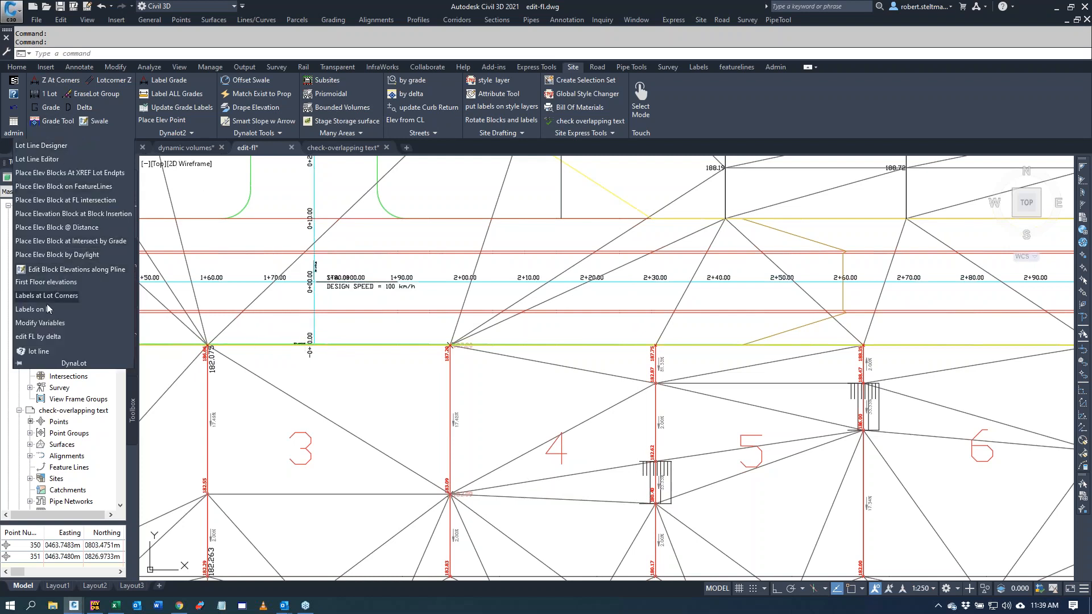
left_click(47, 324)
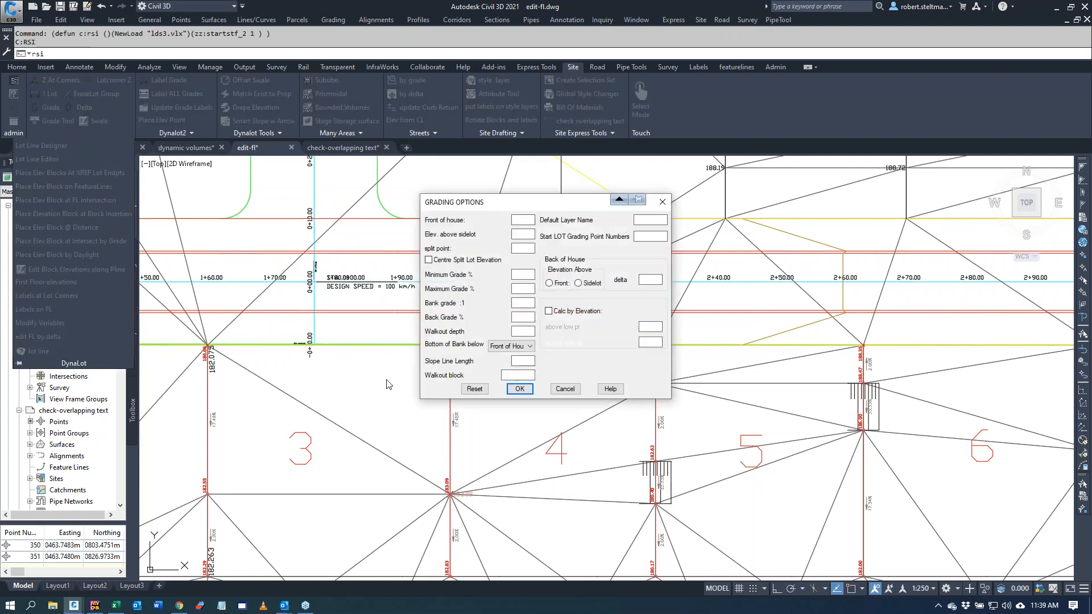
double_click(532, 361)
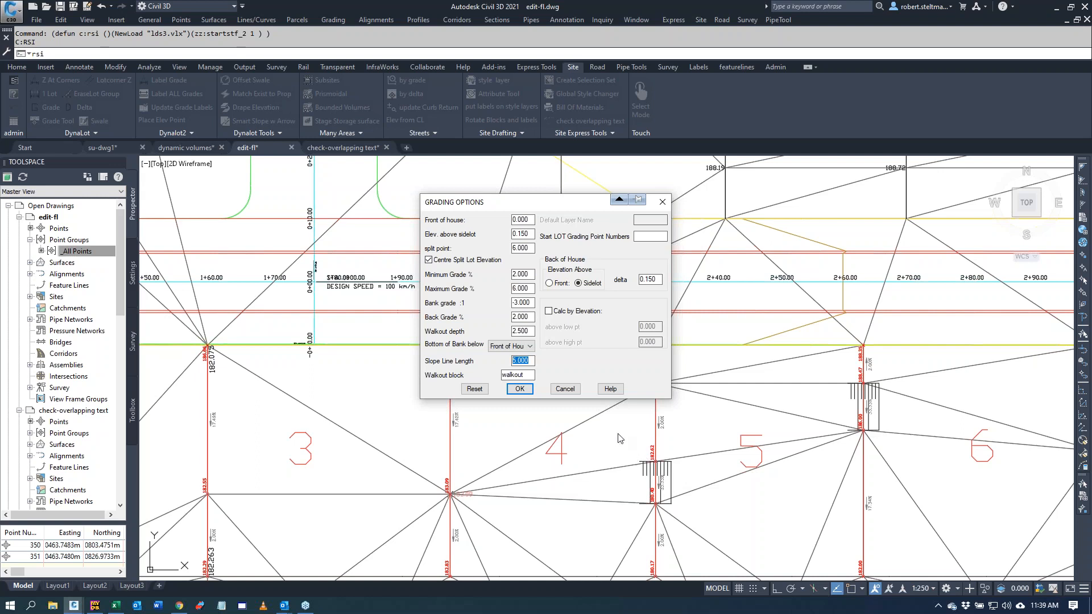
left_click(519, 390)
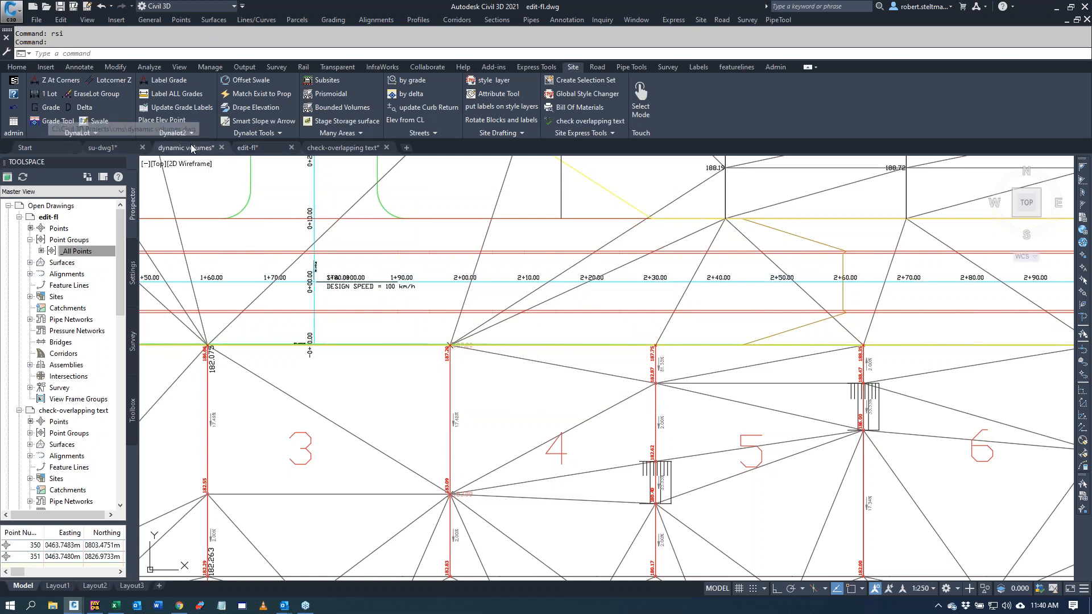
Step: In the dynamic volumes drawing, set the ManyArea surface's style to Elevation Banding (2D)
left_click(192, 148)
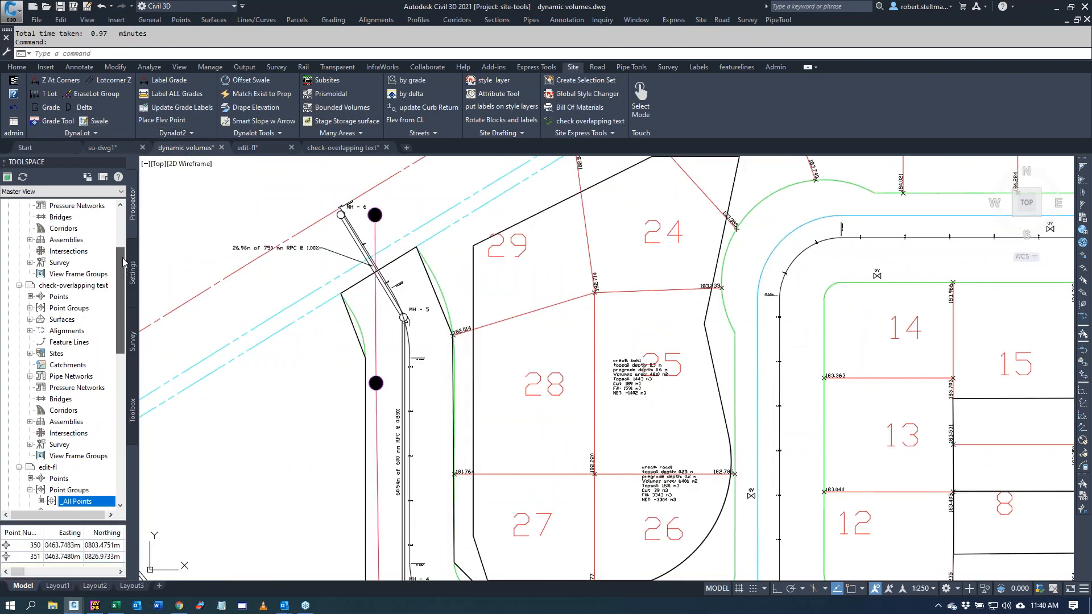
left_click_drag(123, 263, 128, 219)
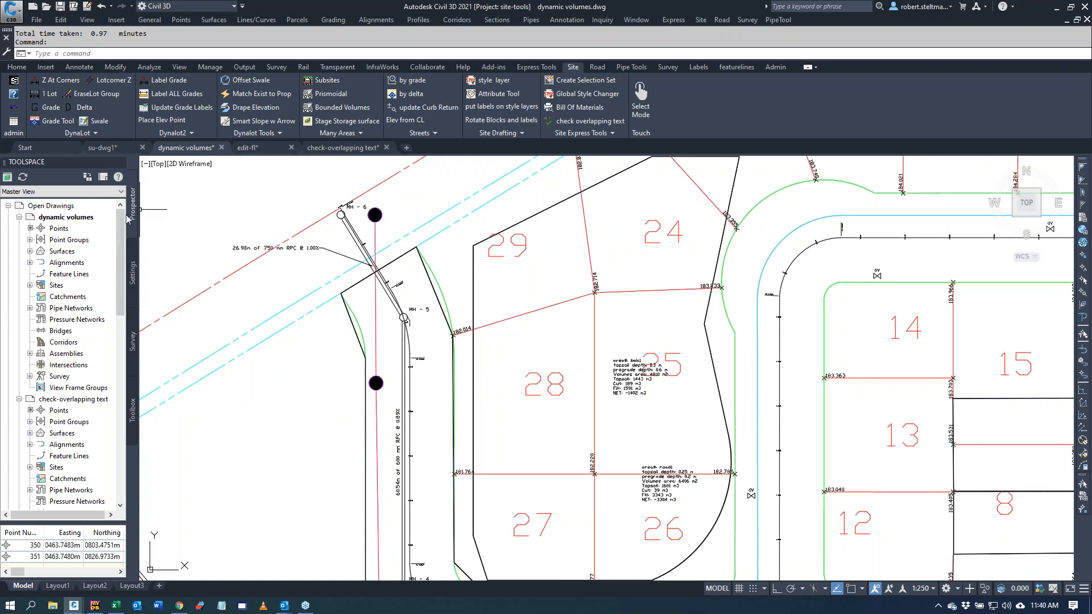
left_click(30, 251)
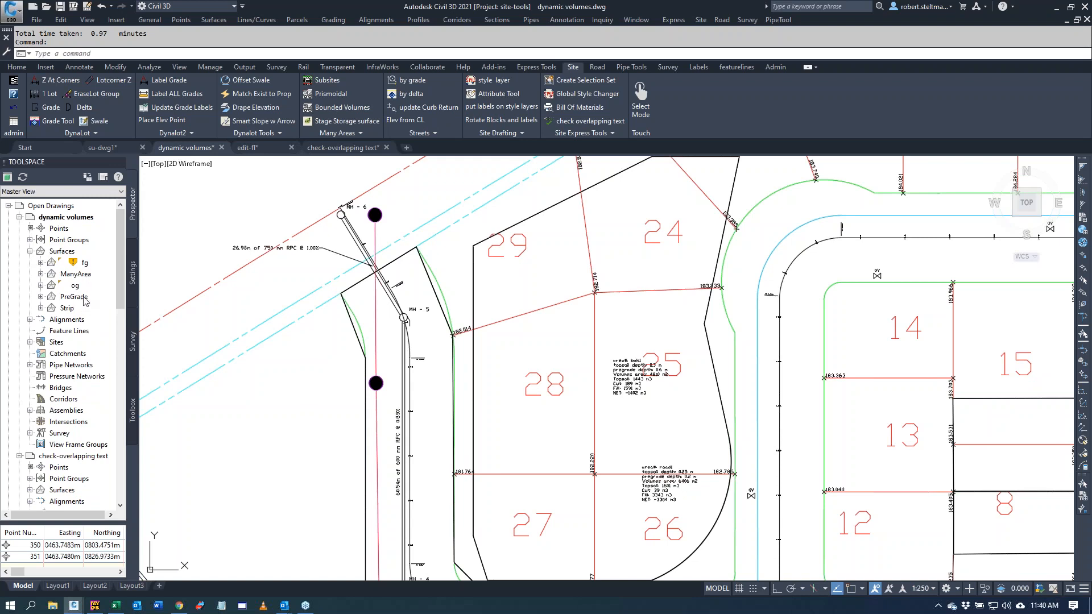
right_click(86, 272)
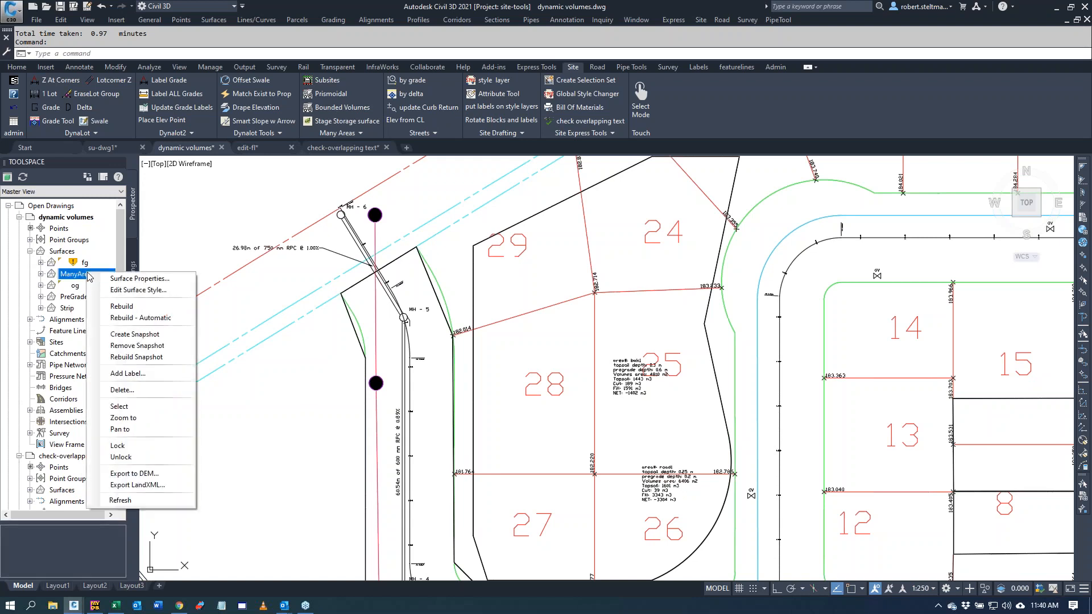
left_click(117, 278)
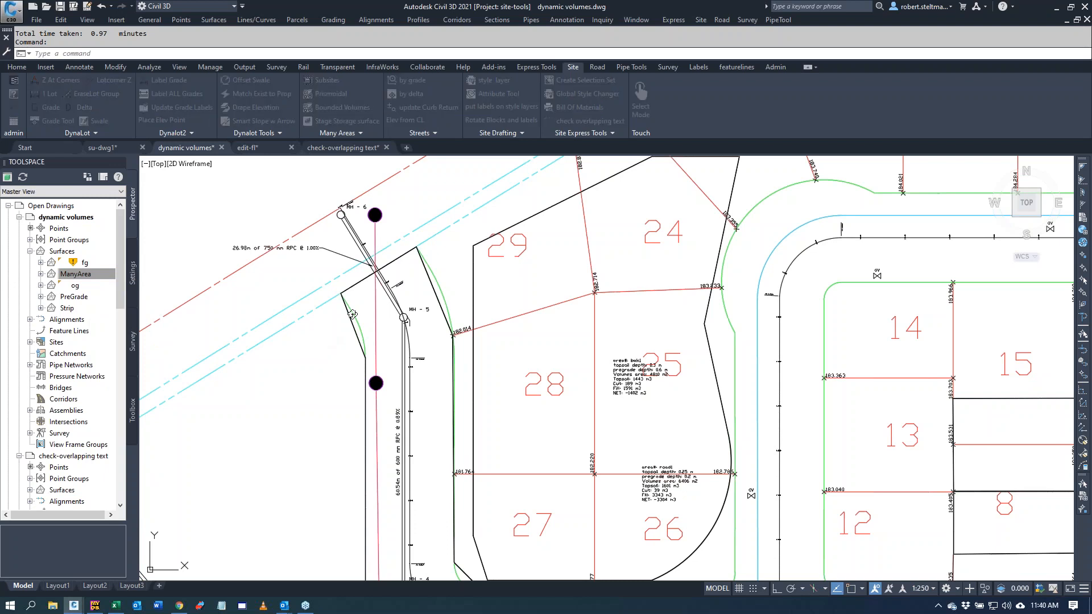
left_click(354, 313)
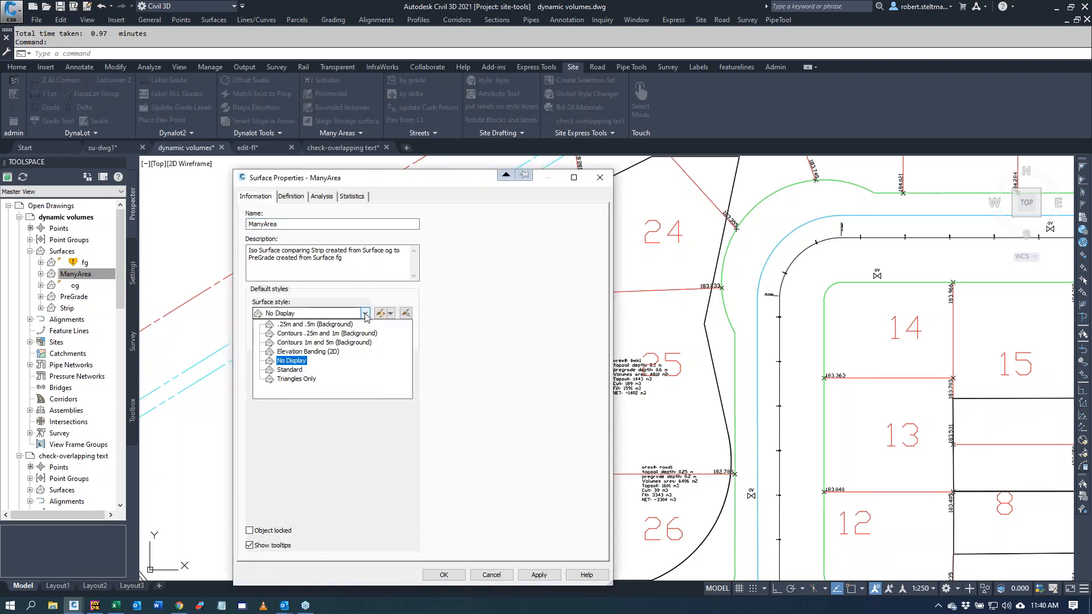
left_click(307, 352)
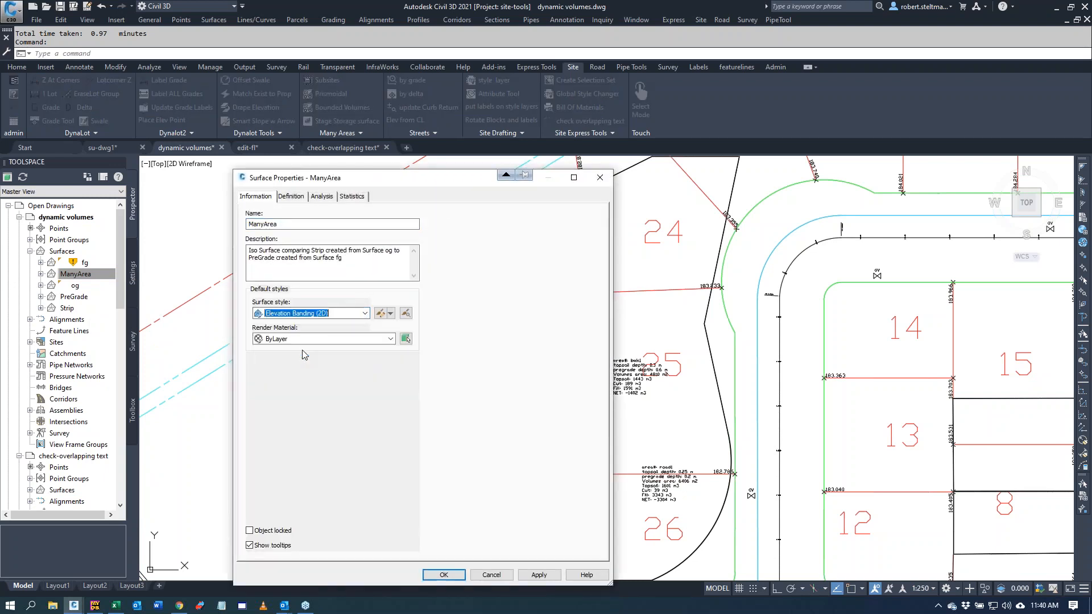
left_click(444, 575)
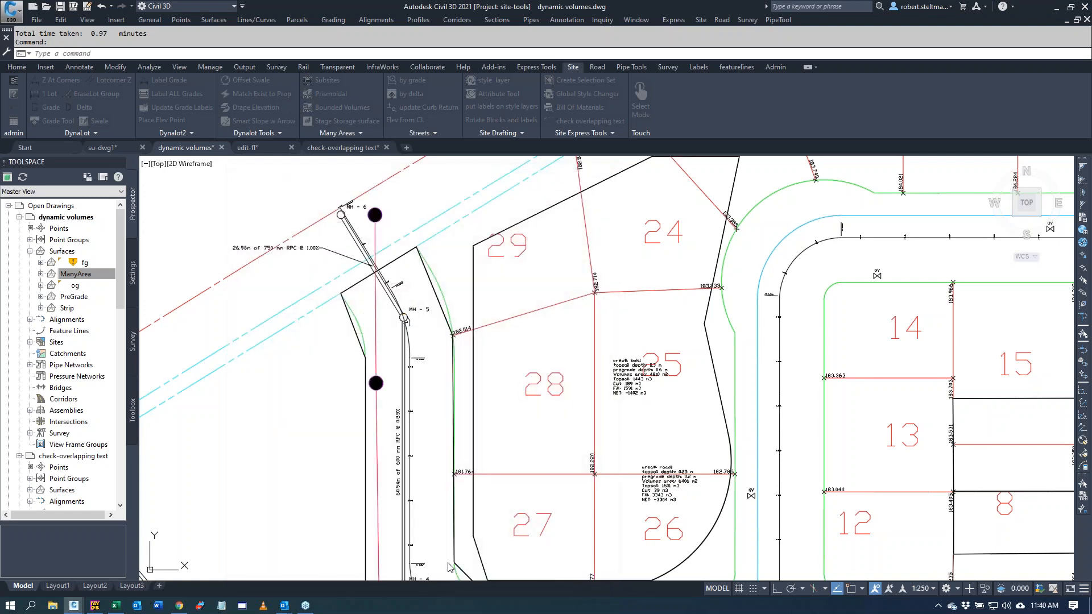
Step: Examine the elevation bands of the difference surface around the subsite boundaries, and close the dynamic volumes drawing without saving
scroll(418, 466, "down", 4)
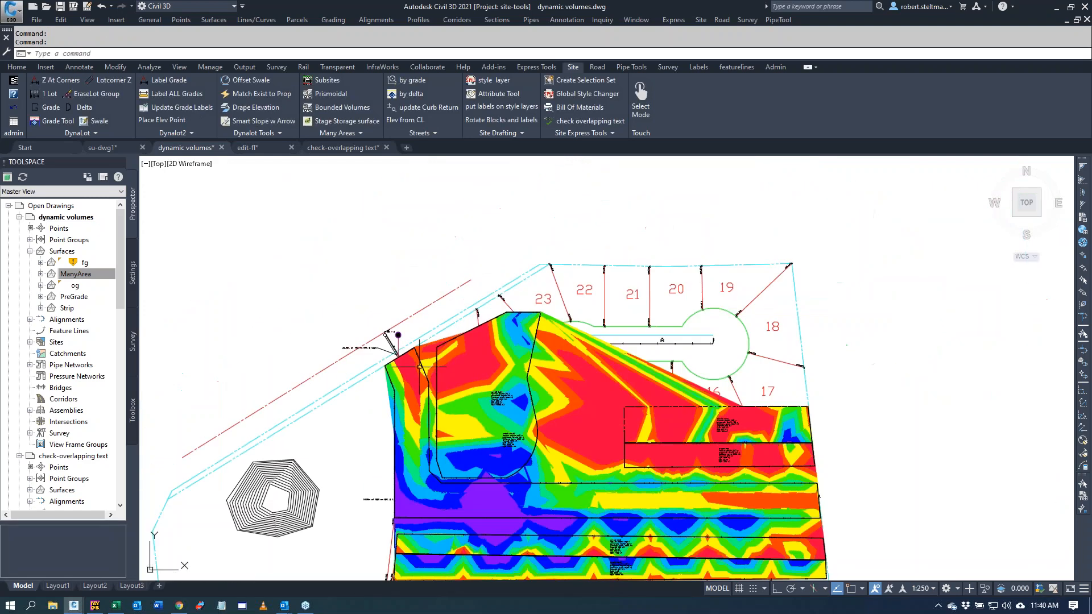
scroll(557, 435, "down", 2)
scroll(550, 504, "up", 8)
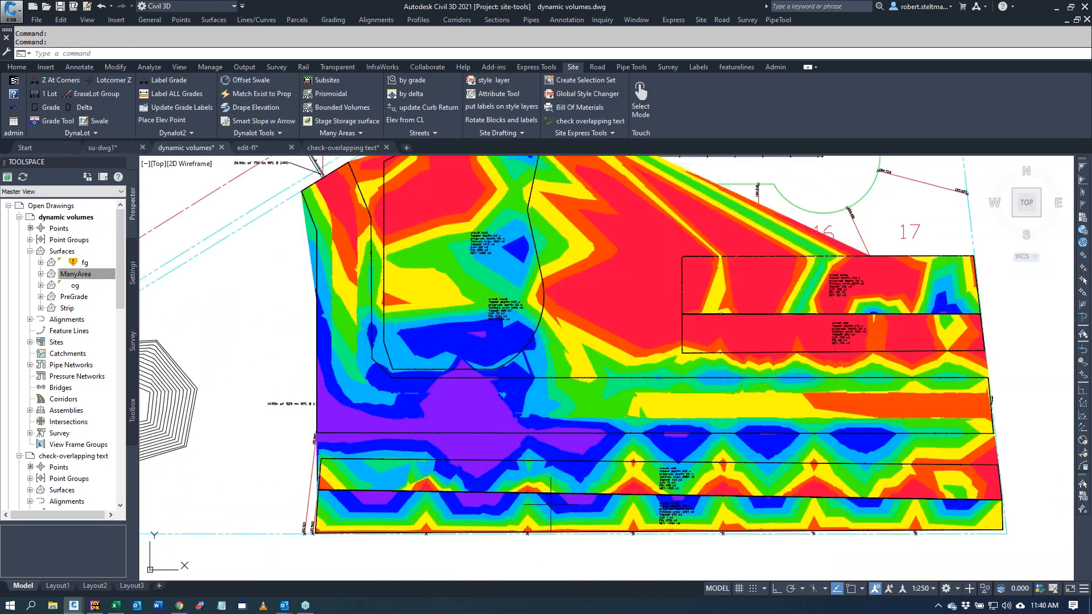
scroll(550, 505, "up", 3)
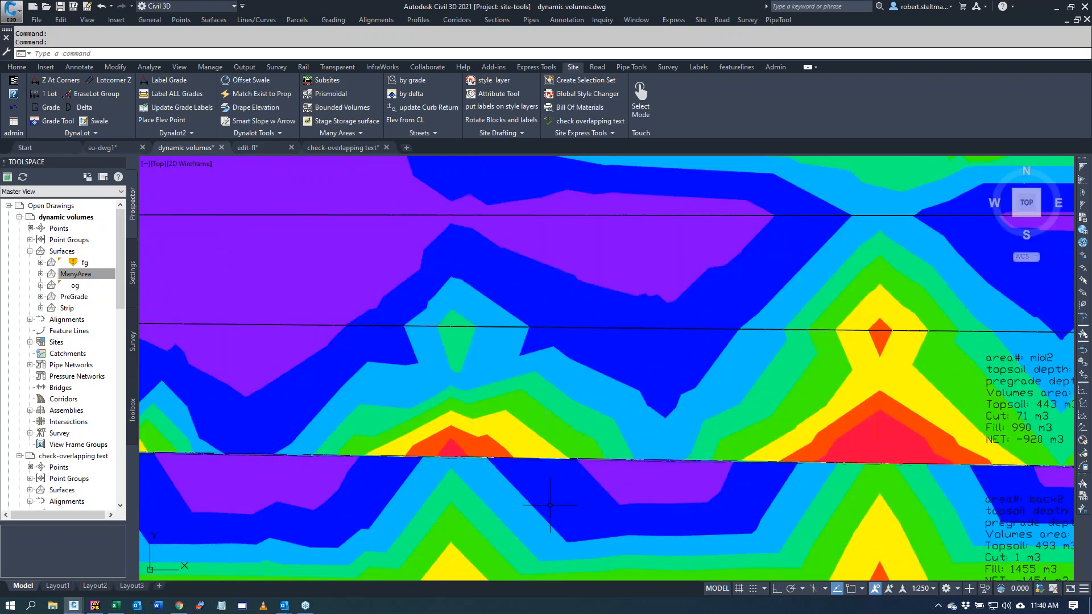
scroll(446, 459, "up", 4)
scroll(454, 446, "up", 3)
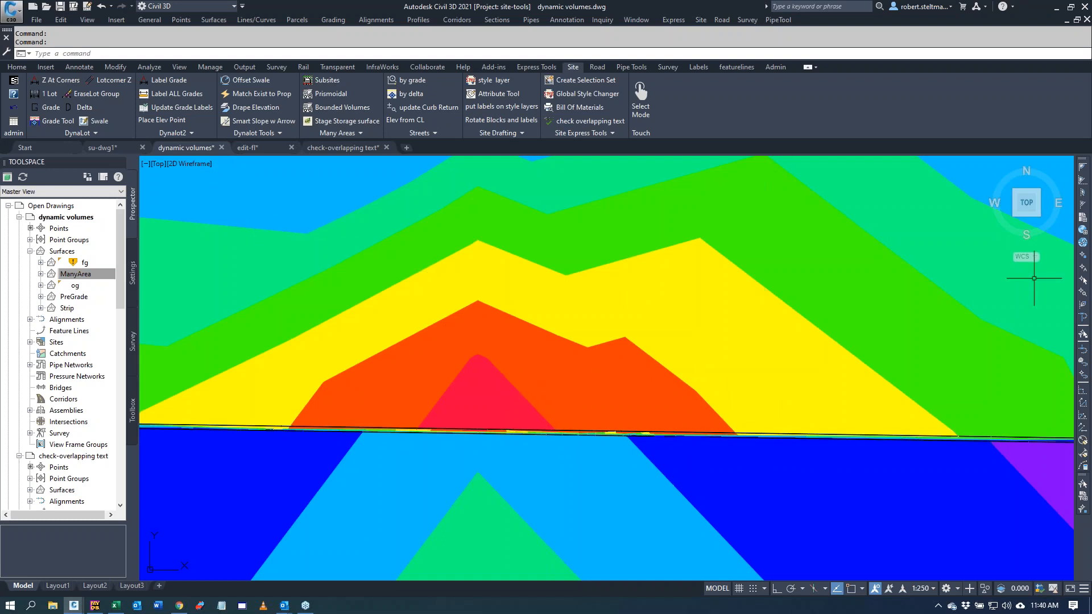
left_click(221, 148)
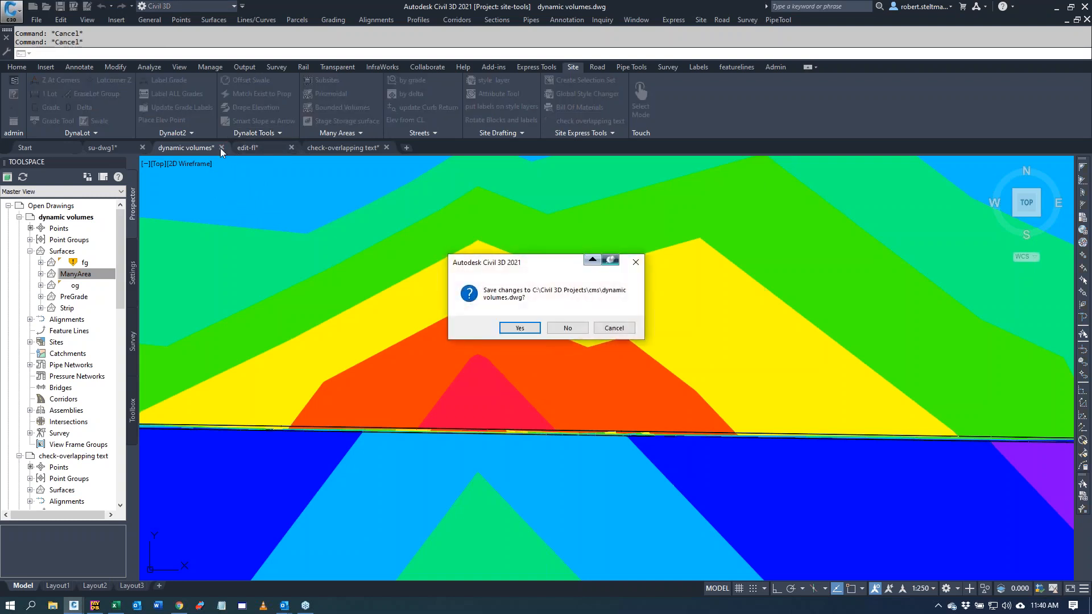
left_click(568, 328)
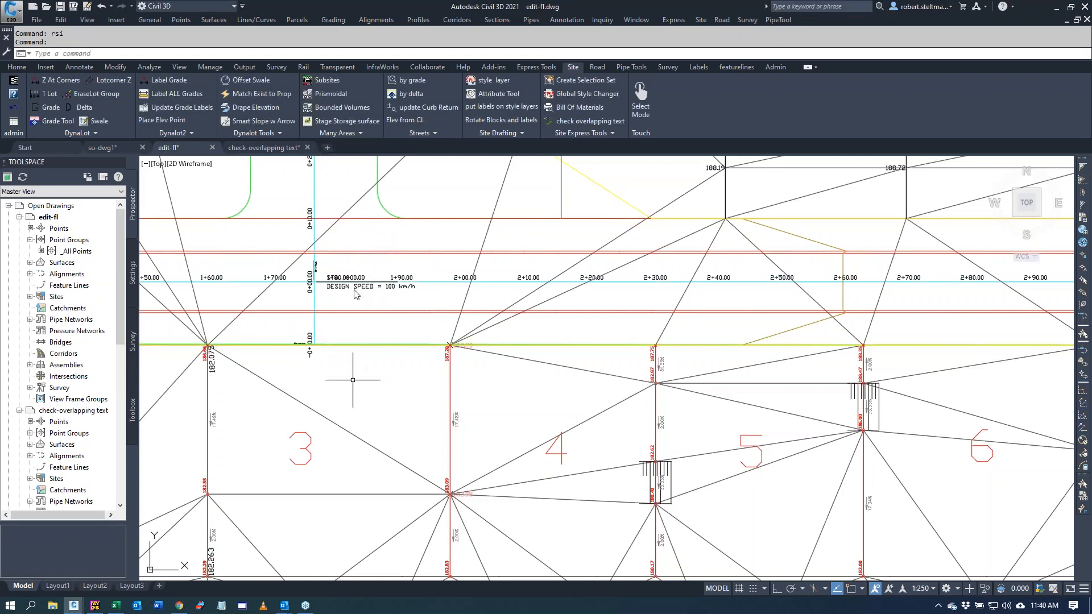
left_click(636, 67)
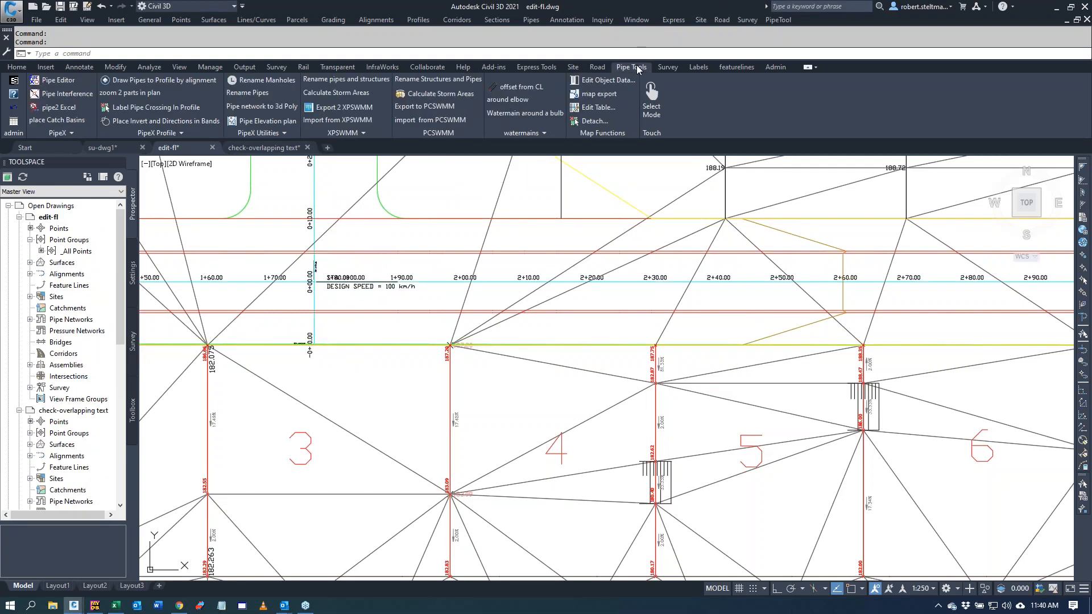
left_click(254, 134)
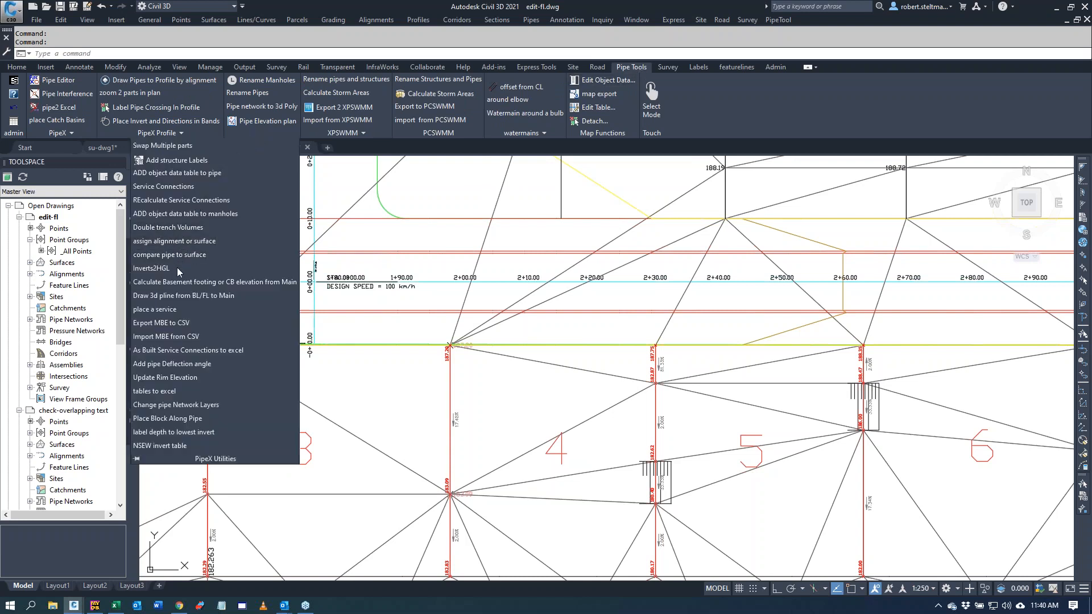
left_click(176, 186)
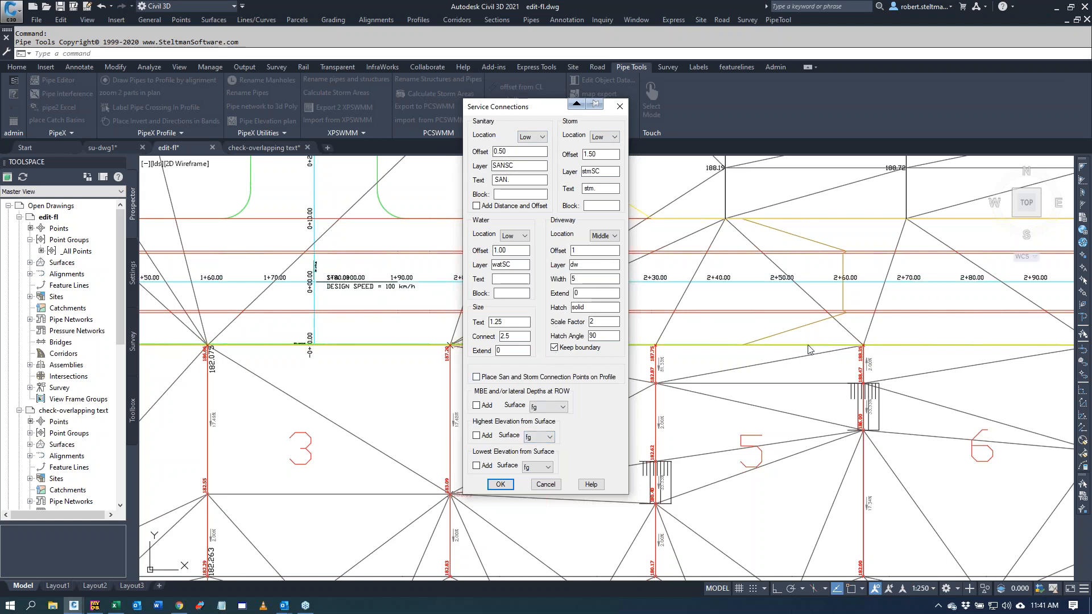
left_click(545, 484)
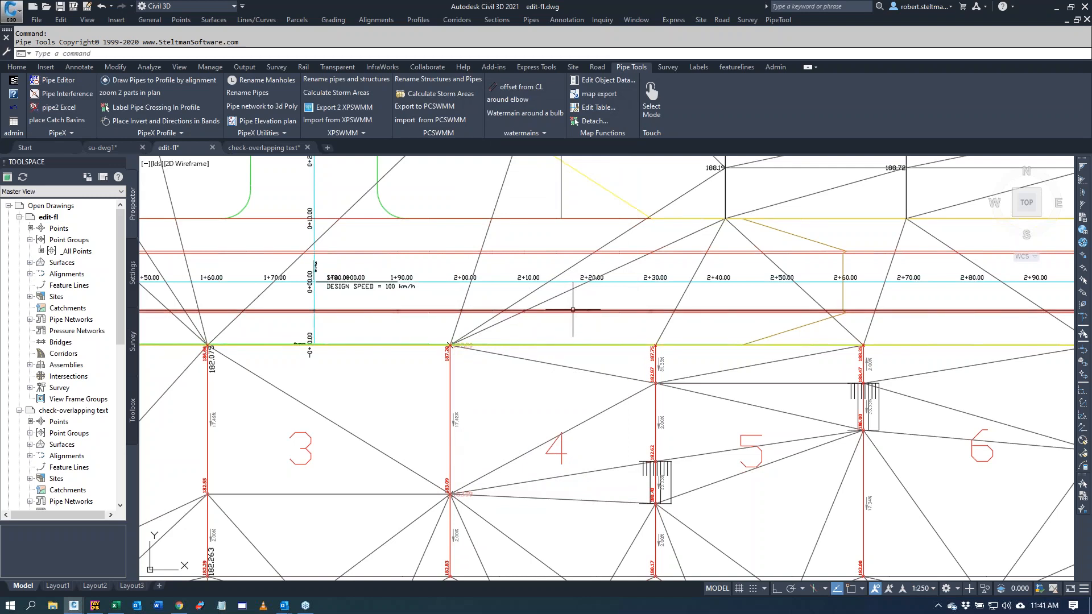
scroll(555, 334, "down", 4)
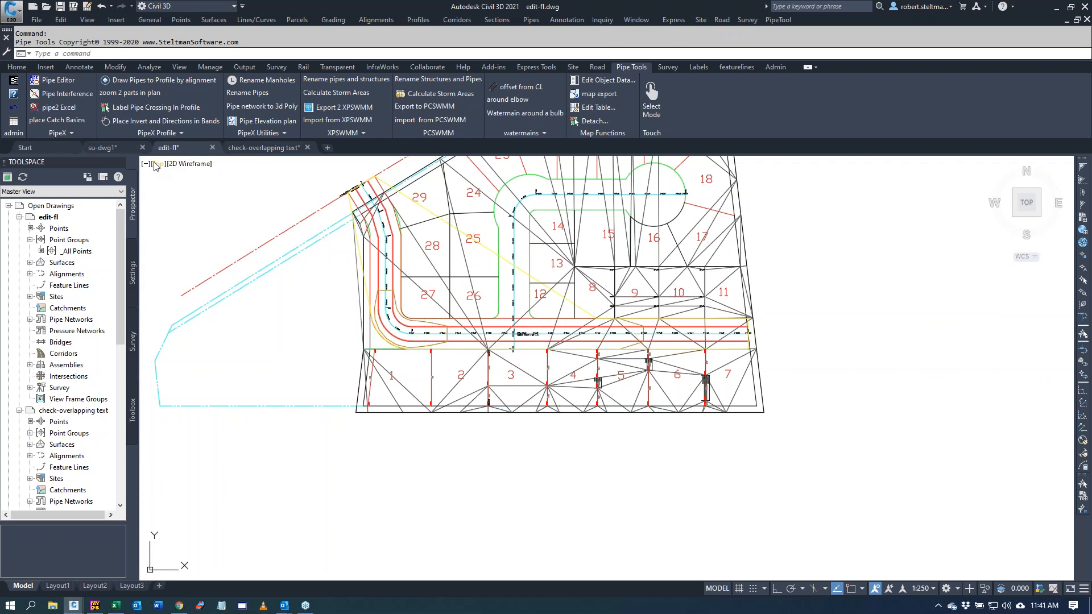
Step: In the su-dwg1 drawing, construct road offsets along the yellow road alignment using standard 201-1, with watermain, sanitary sewer, storm sewer and sidewalk/ditch set to None
left_click(113, 149)
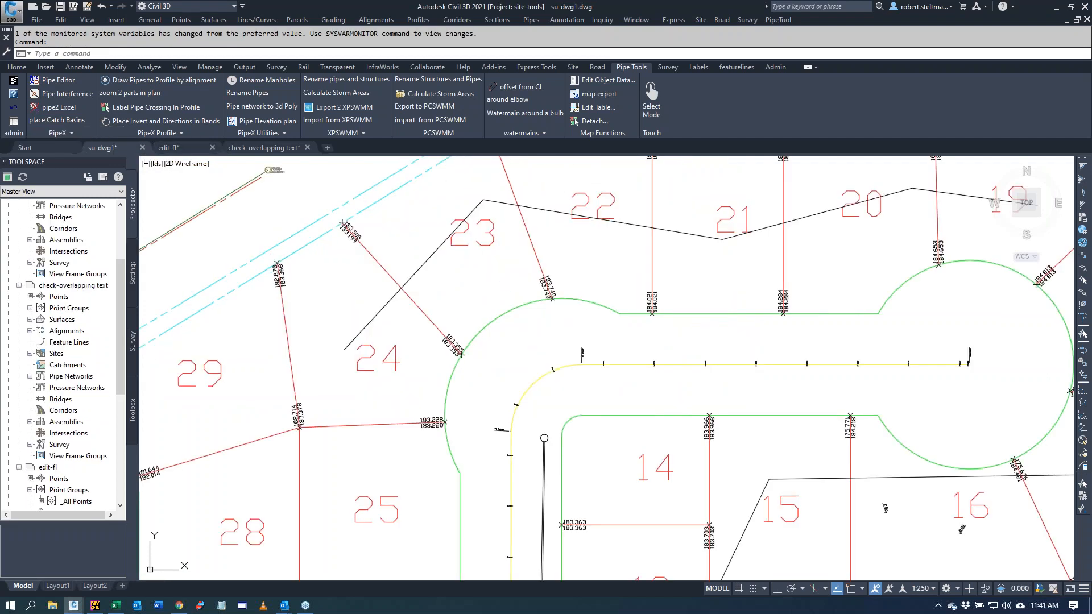
scroll(467, 282, "down", 5)
scroll(438, 447, "up", 2)
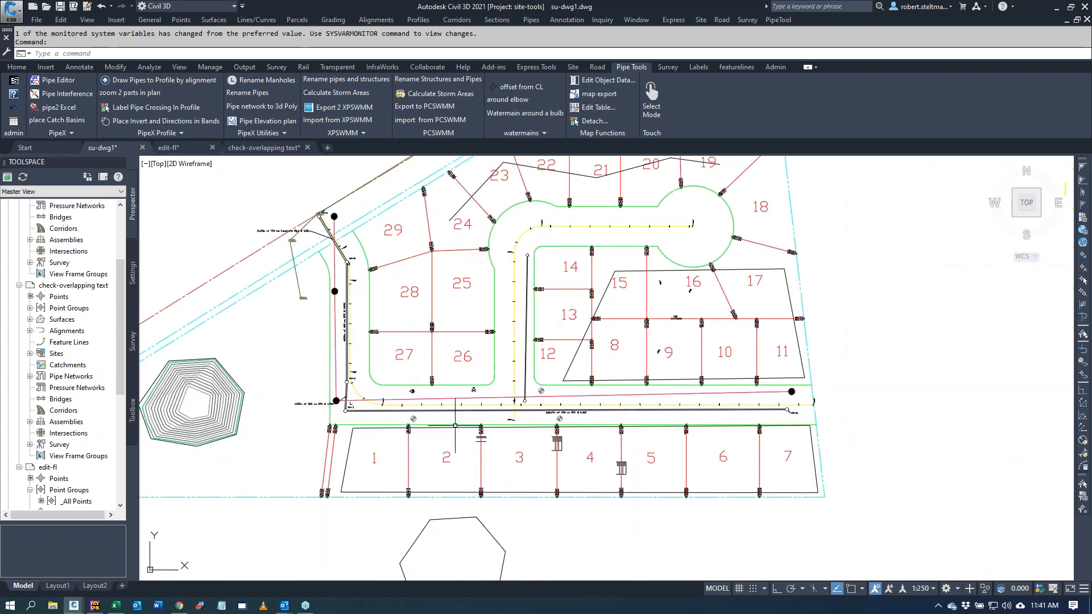
left_click(572, 67)
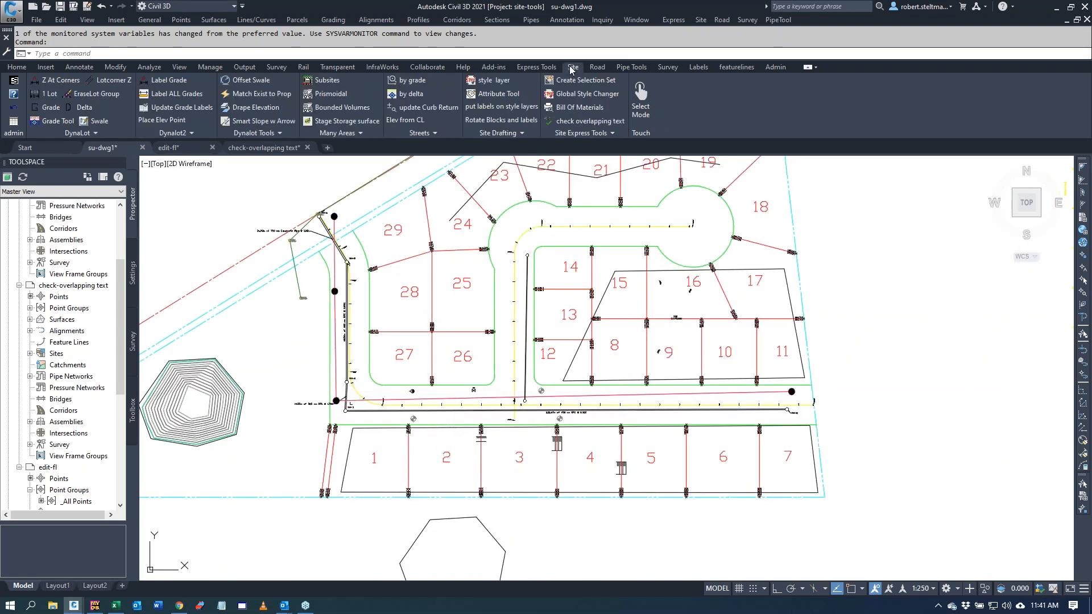
left_click(419, 133)
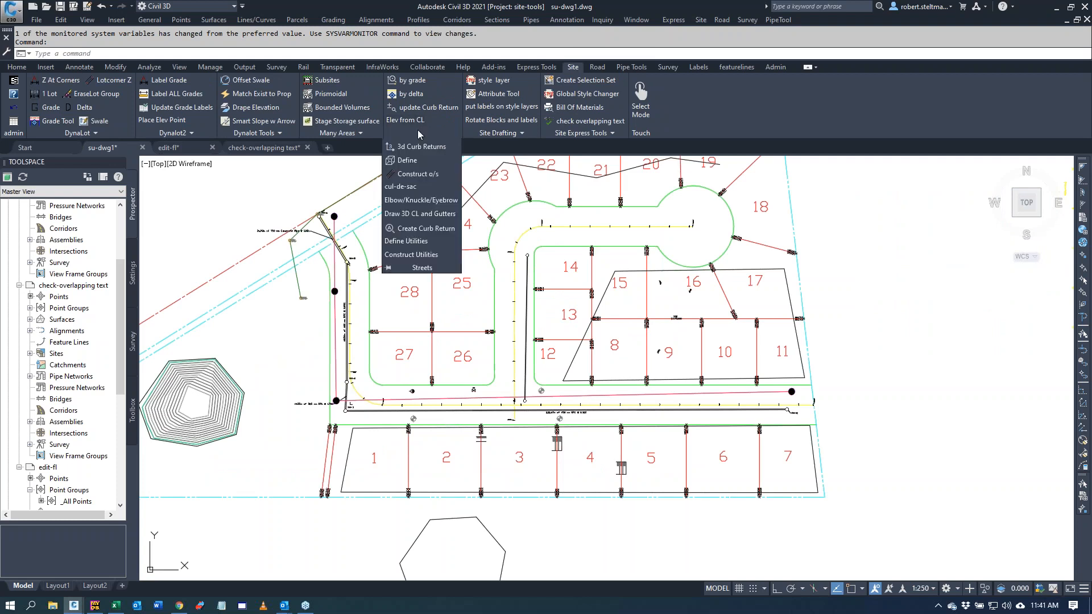
left_click(410, 178)
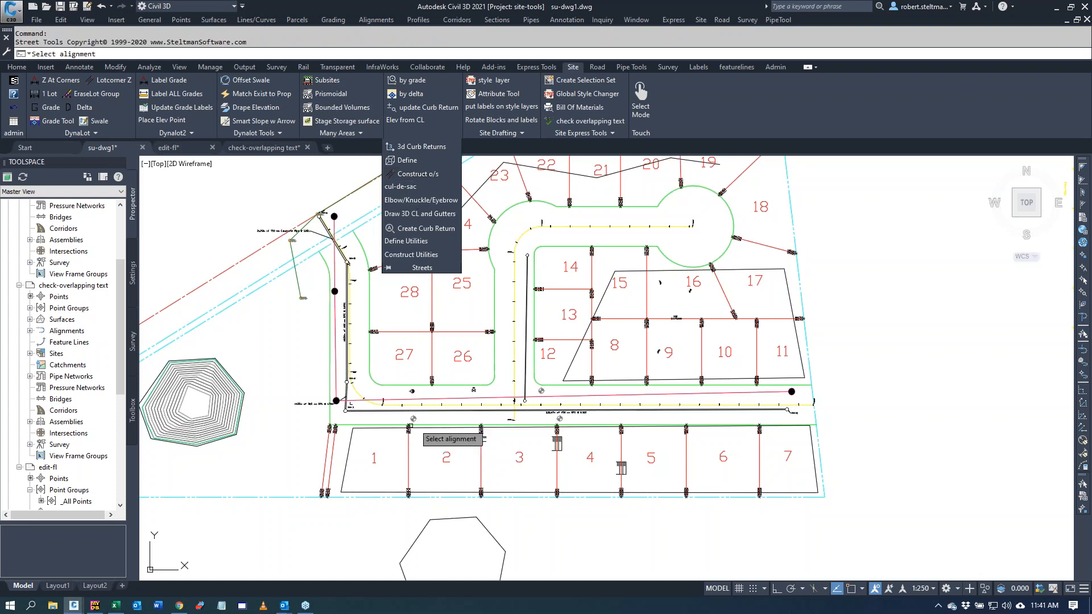
left_click(357, 395)
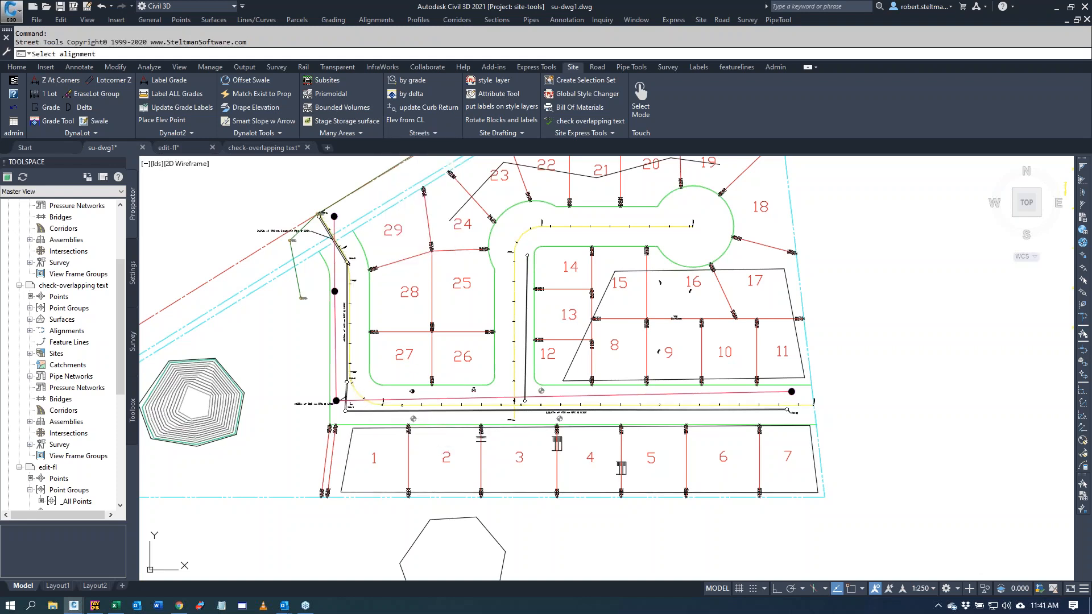
left_click(635, 262)
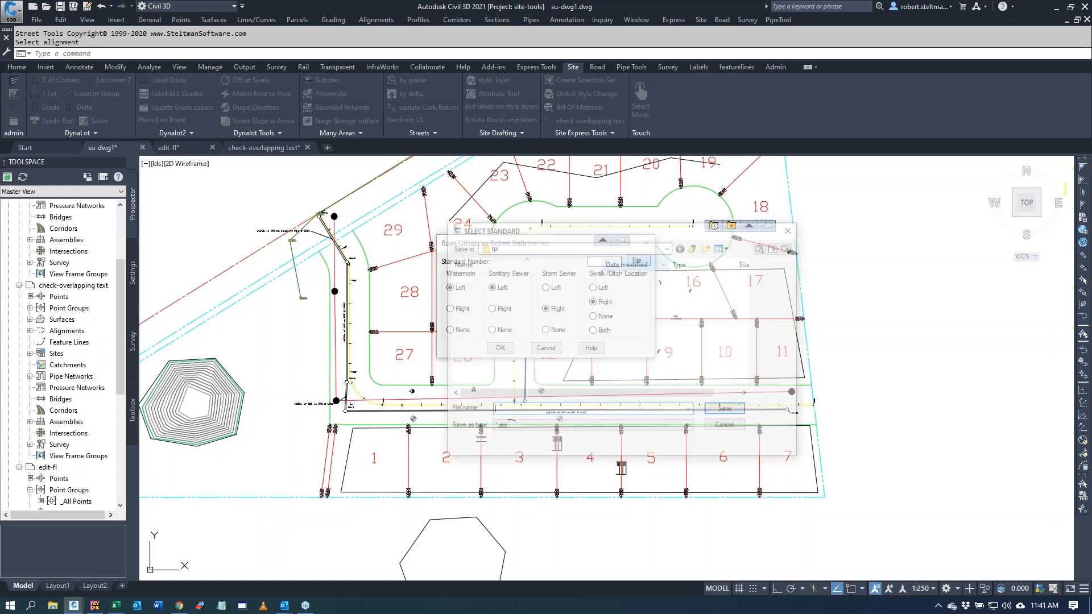
double_click(486, 301)
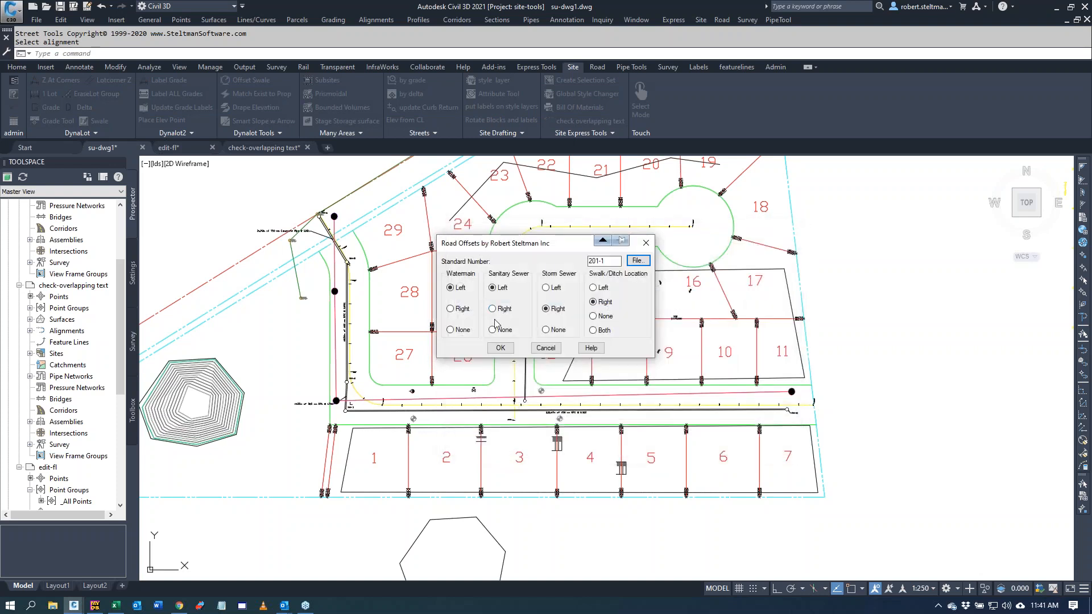
left_click(457, 330)
left_click(493, 330)
left_click(501, 348)
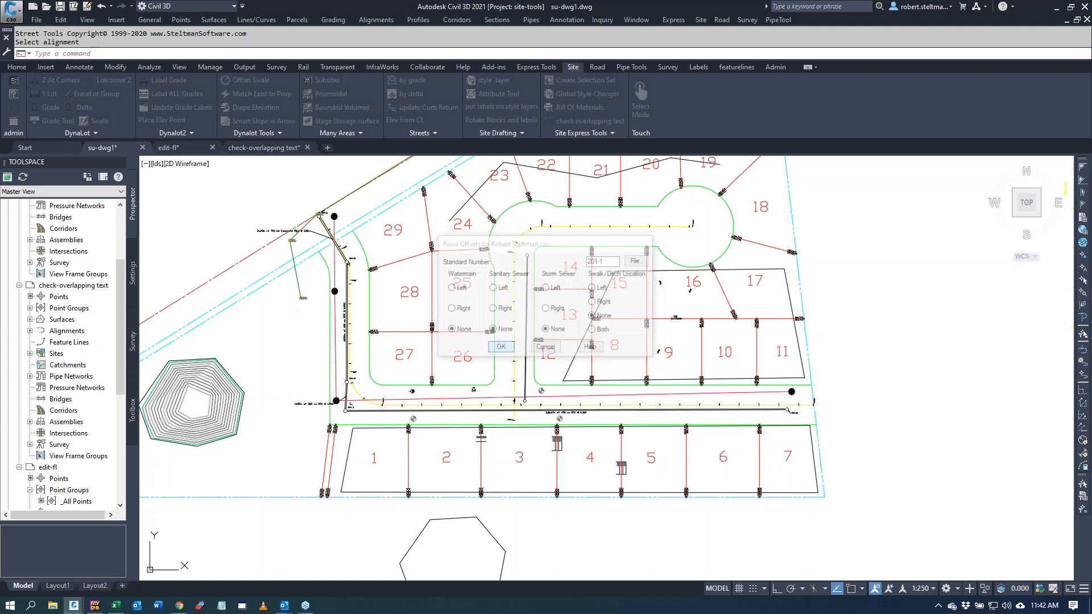
Step: Start placing service connections from the pipe tools with the sanitary location set to High, and accept the settings
scroll(352, 403, "up", 4)
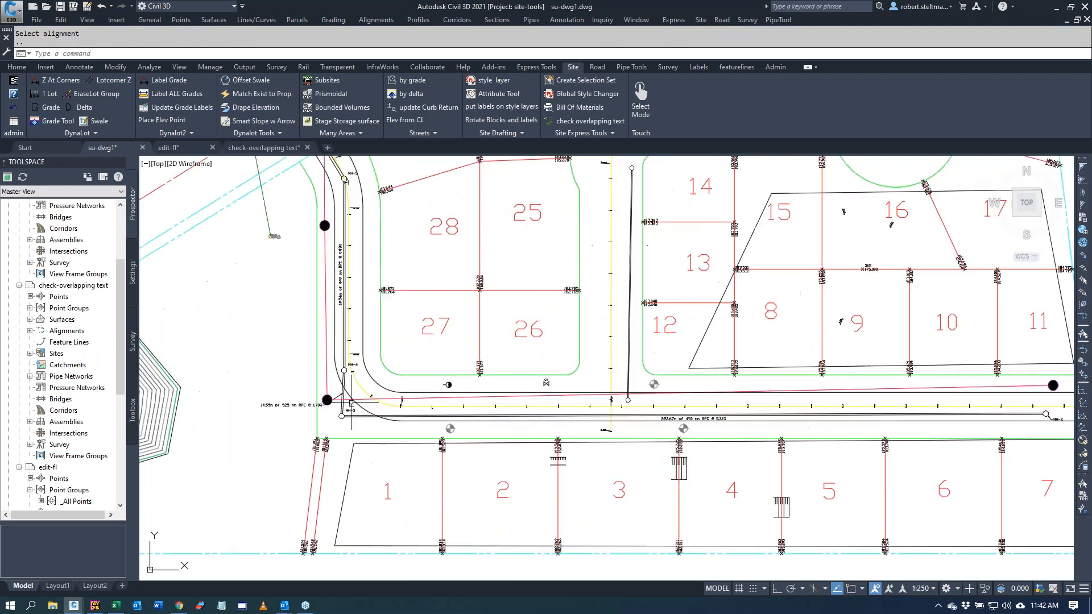
scroll(358, 402, "up", 2)
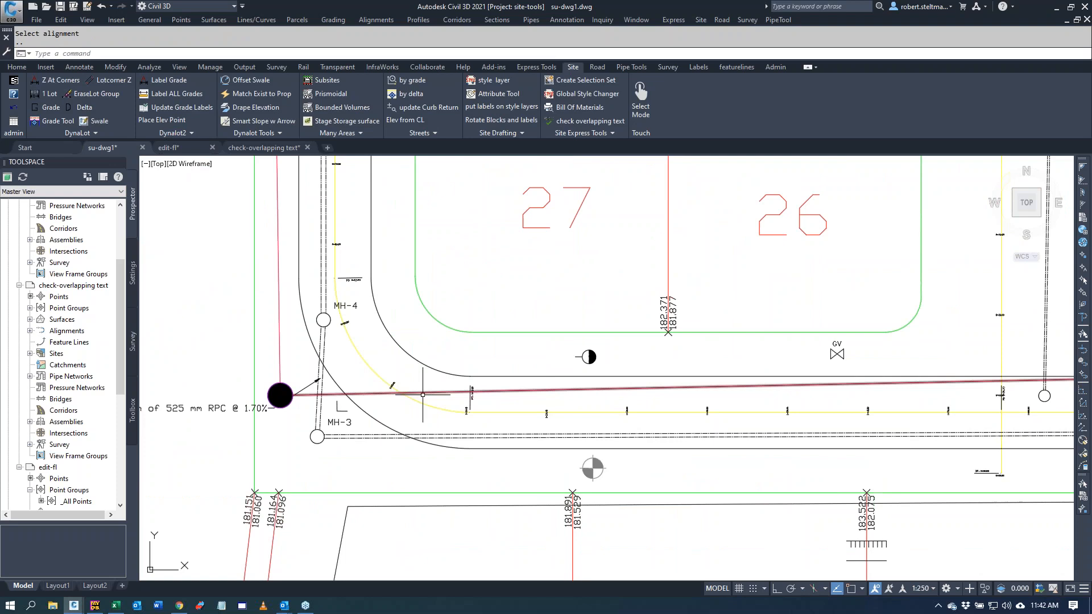
left_click(631, 67)
left_click(256, 135)
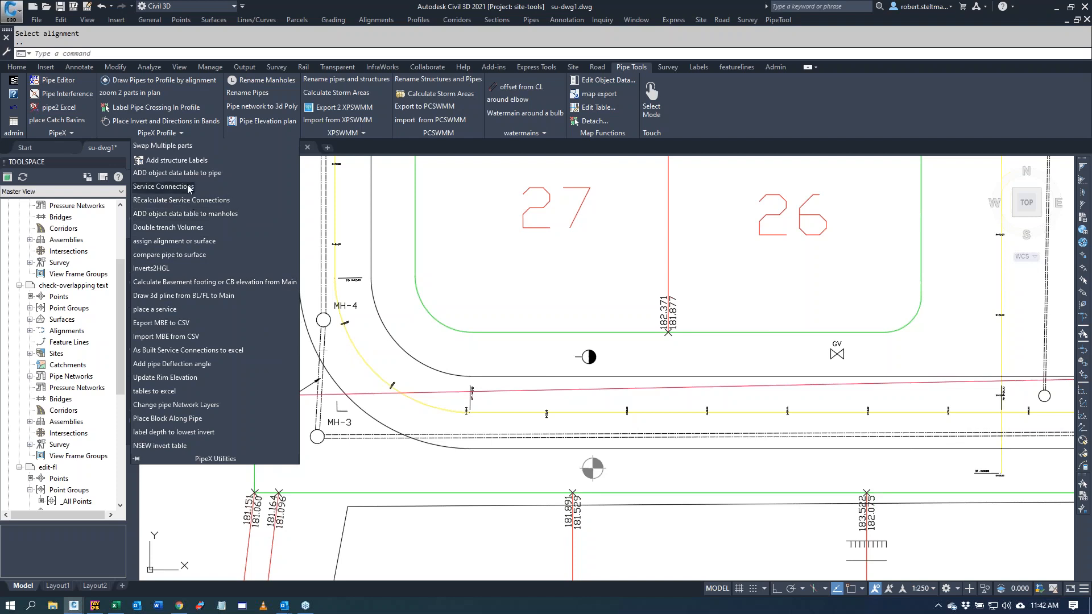
left_click(164, 187)
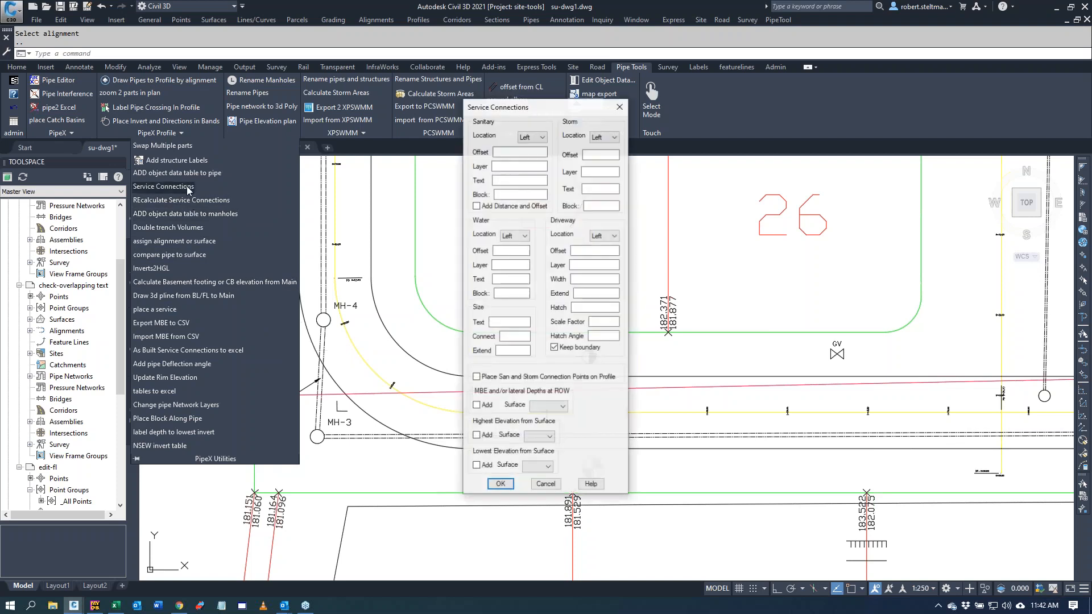
left_click(542, 137)
left_click(542, 185)
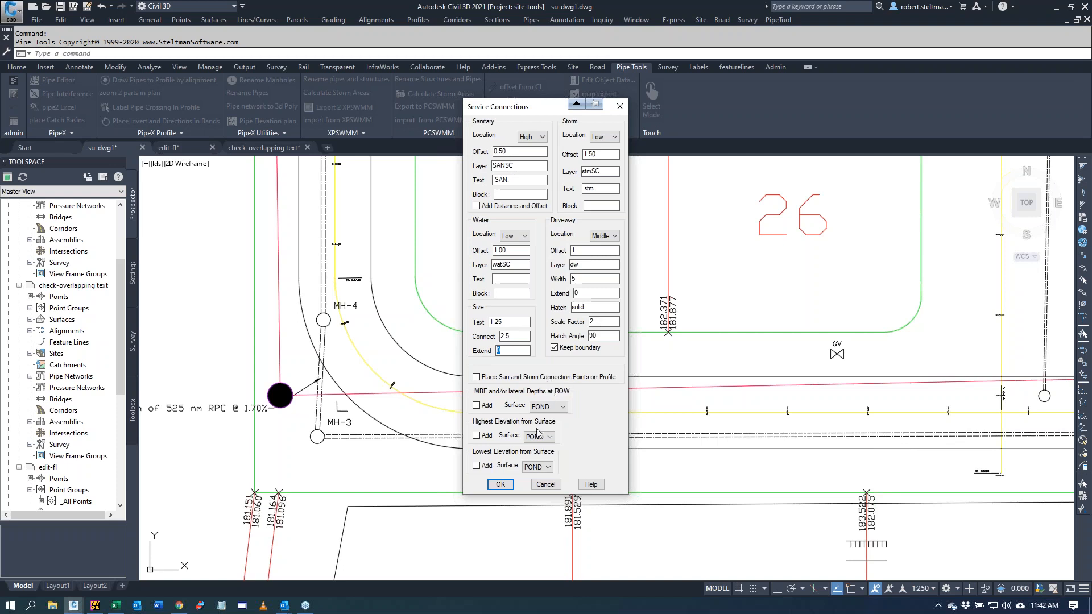
left_click(501, 485)
left_click(501, 487)
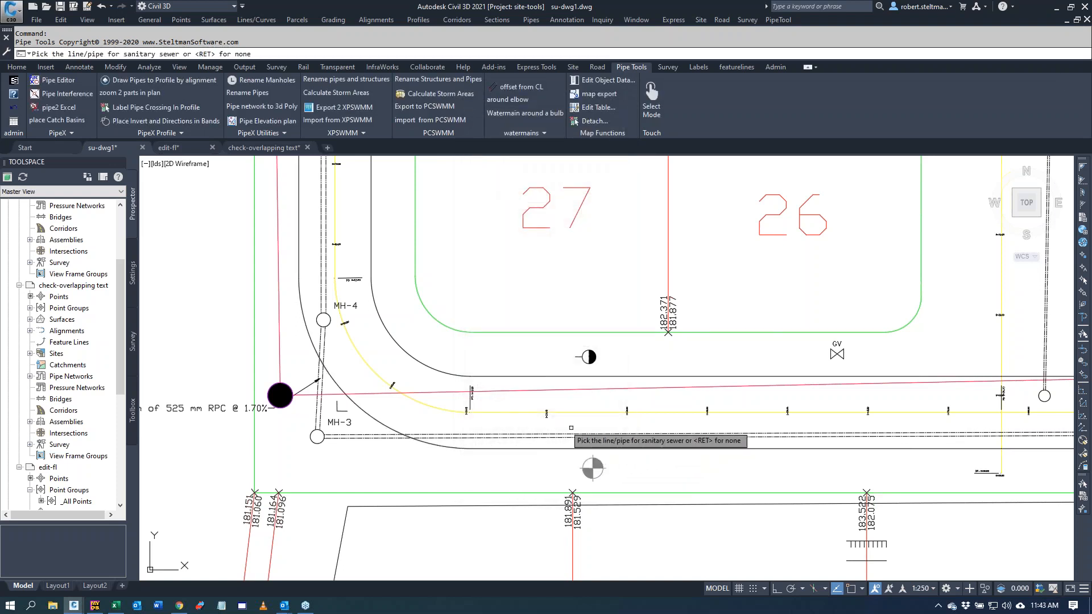
Step: Pick the red line for sanitary, the dashed pipe for storm, the yellow alignment for water and the curb nearest lots 1–7, using COGO point elevations
left_click(454, 393)
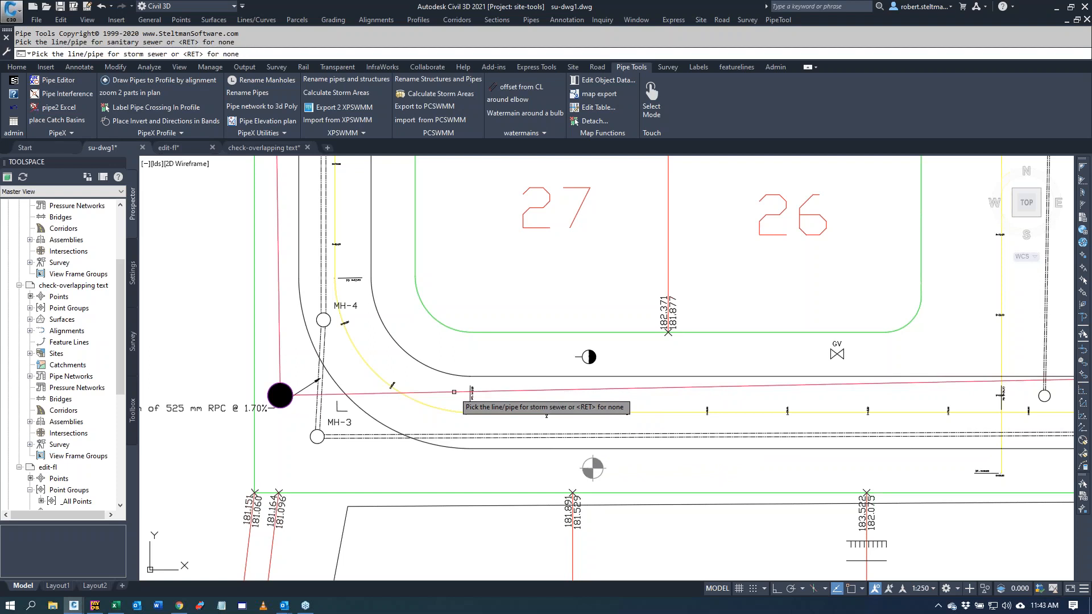
left_click(472, 437)
left_click(576, 413)
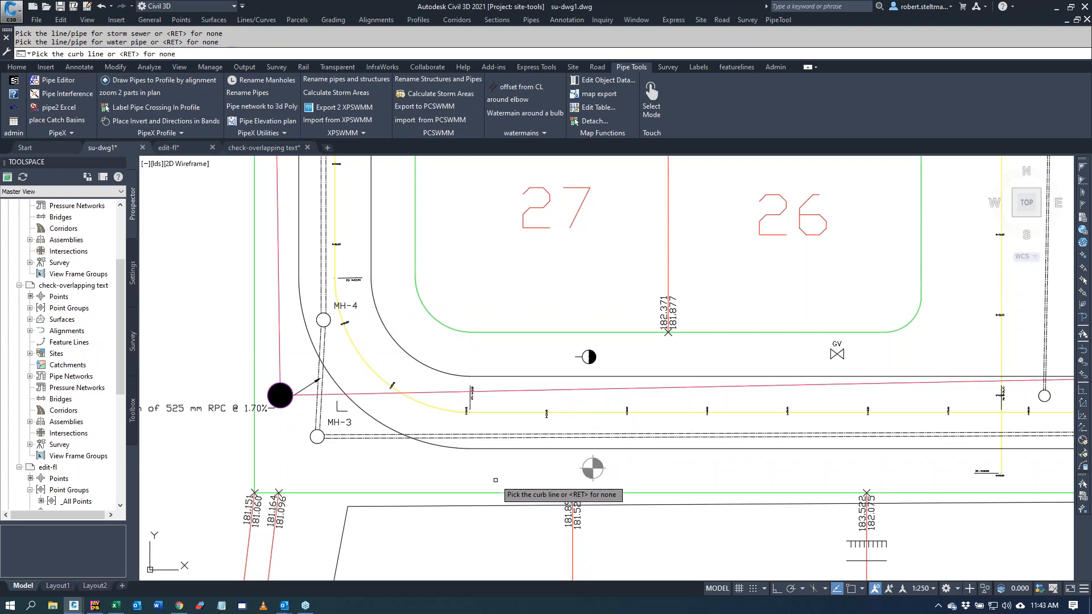
left_click(504, 449)
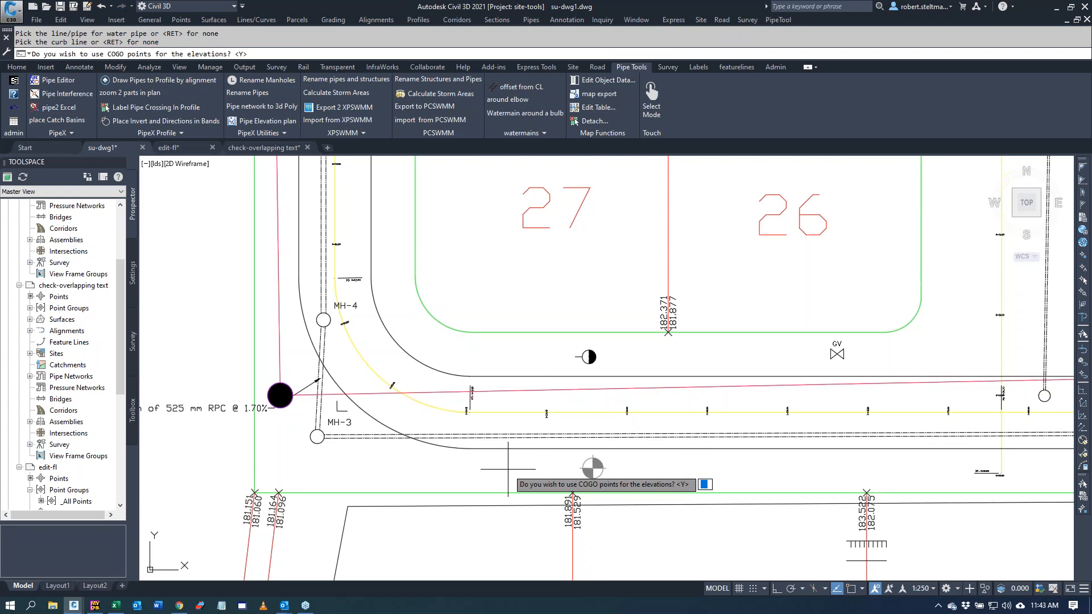
key("Return")
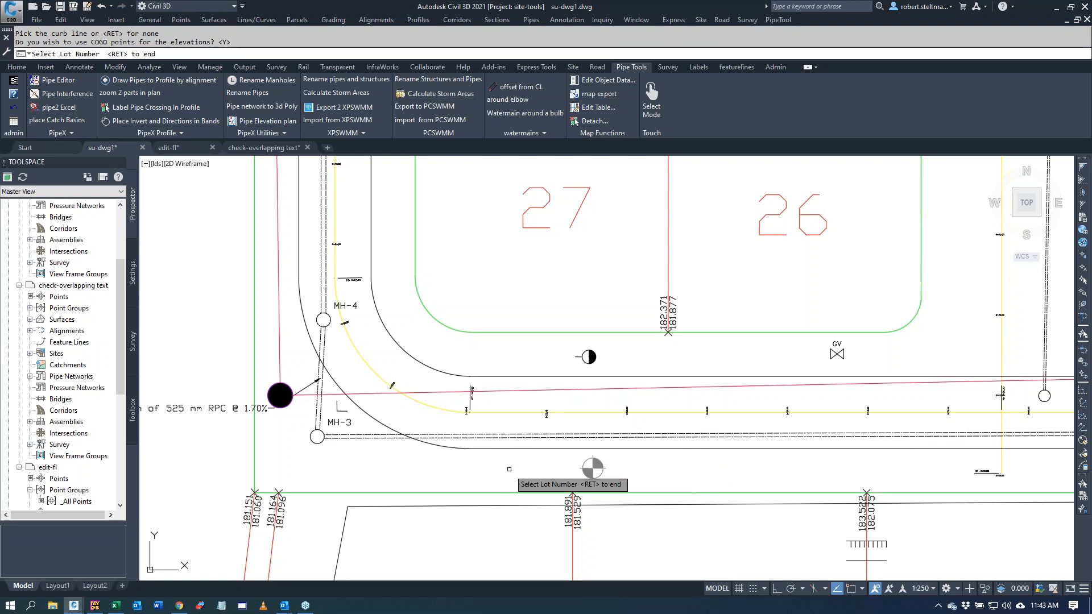
Step: Place the service connections for lot 2 with block number 3, and its driveway at the middle of the lot's front line
scroll(508, 469, "down", 4)
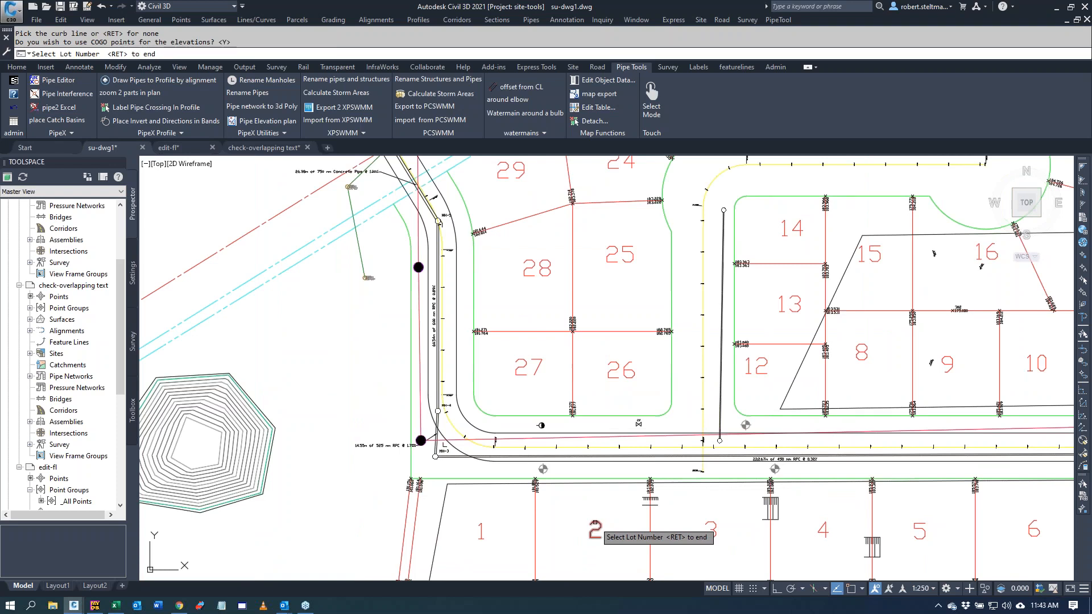
left_click(595, 522)
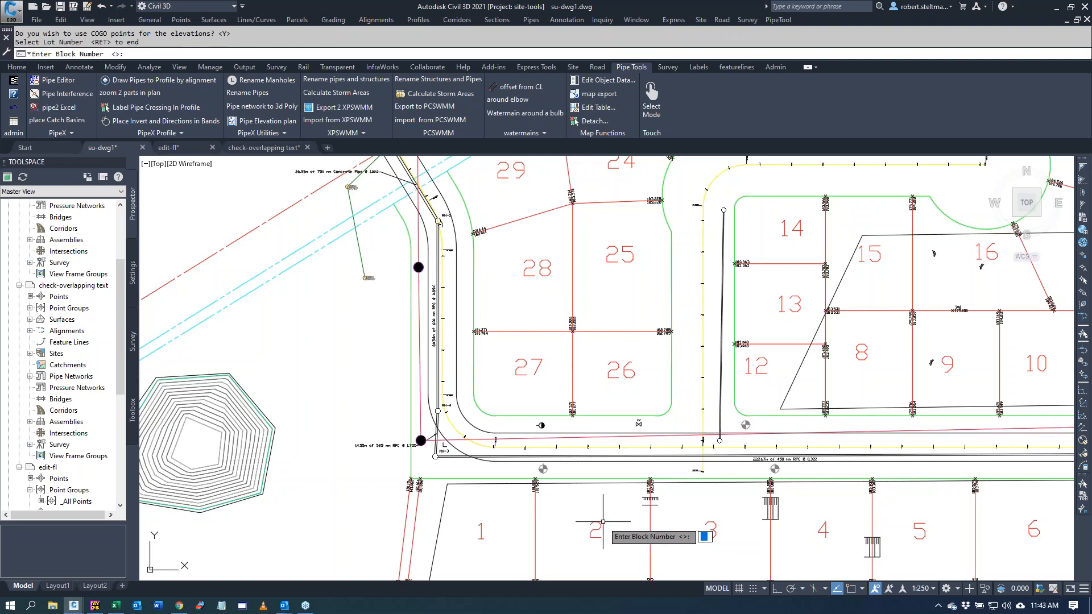
type("3")
key("Return")
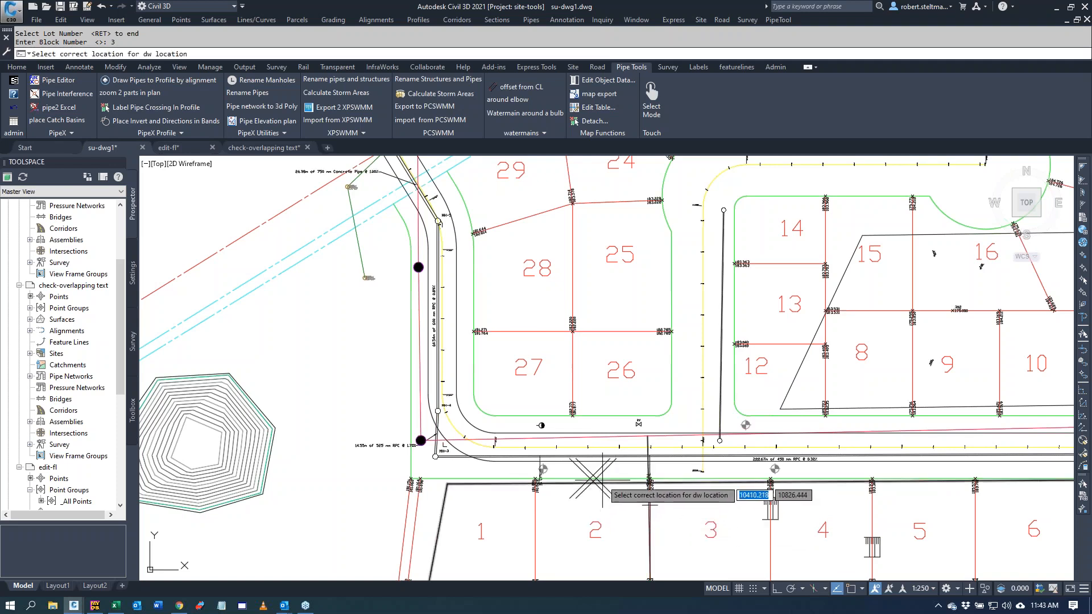
left_click(597, 478)
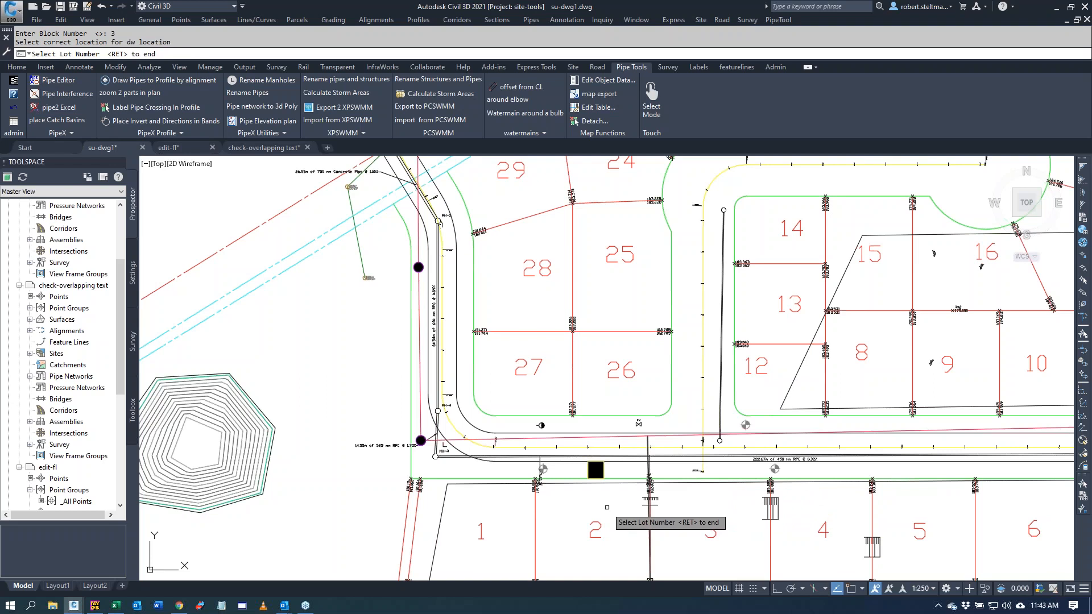
Step: Place the service connections for lots 3 and 4, with a driveway at the middle of each lot's front line
scroll(607, 507, "up", 3)
scroll(712, 488, "up", 4)
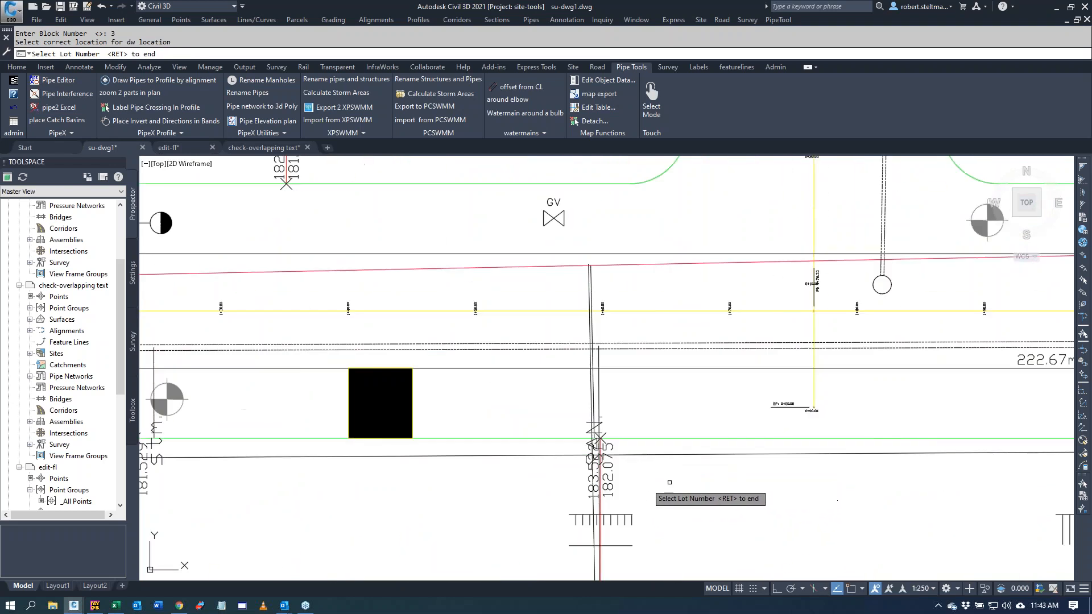
scroll(403, 481, "down", 2)
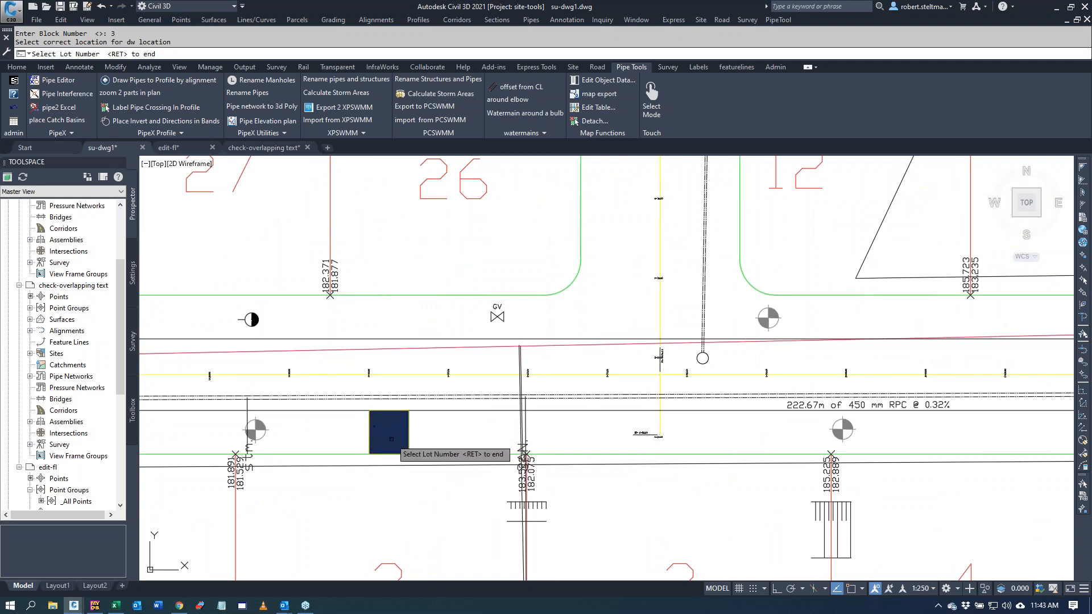
scroll(517, 476, "down", 5)
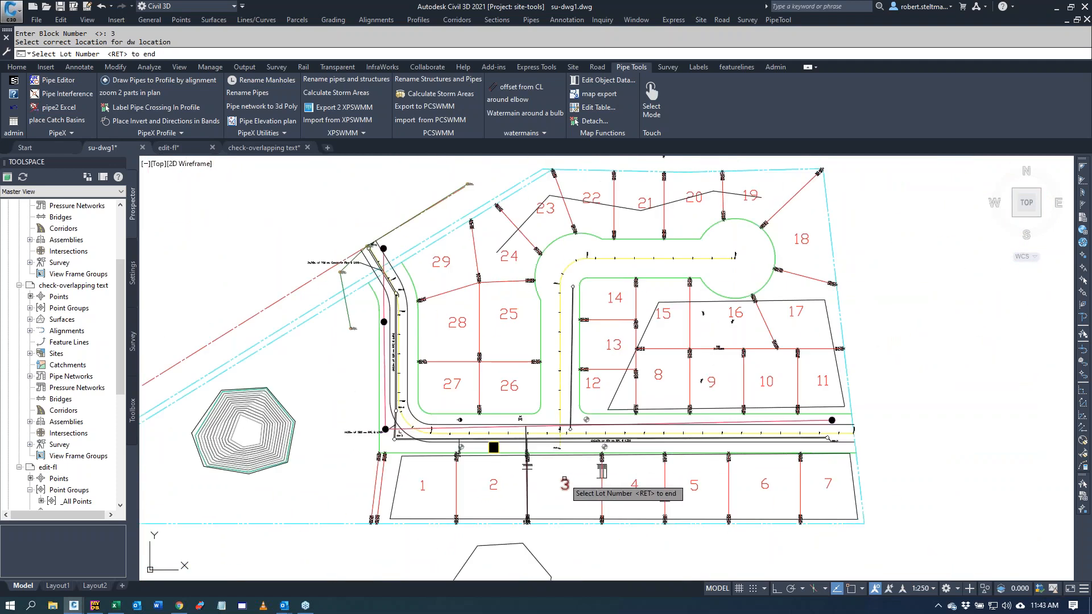
left_click(565, 482)
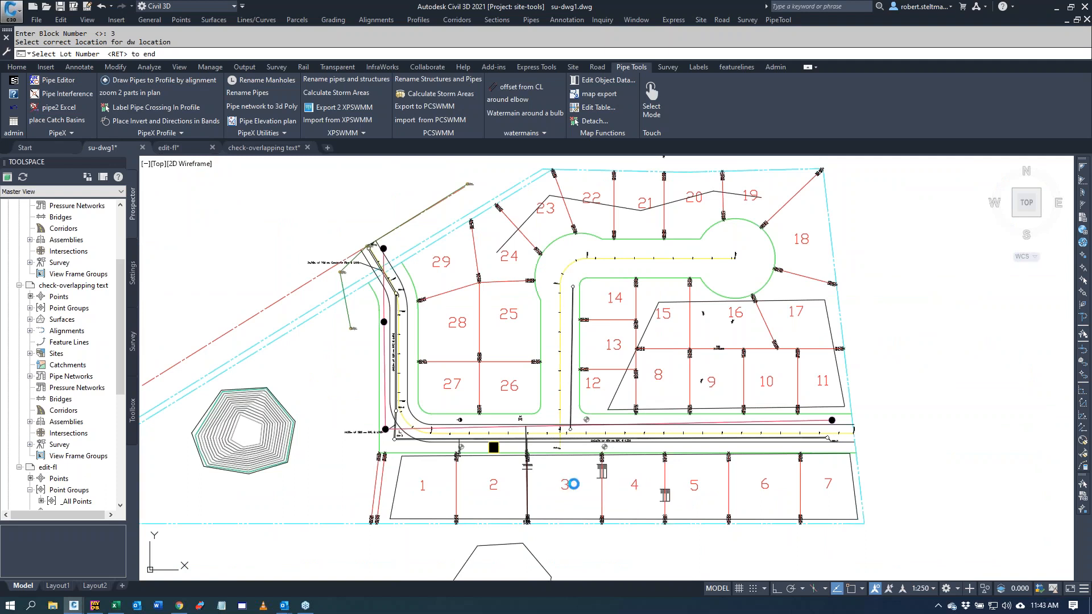
left_click(570, 453)
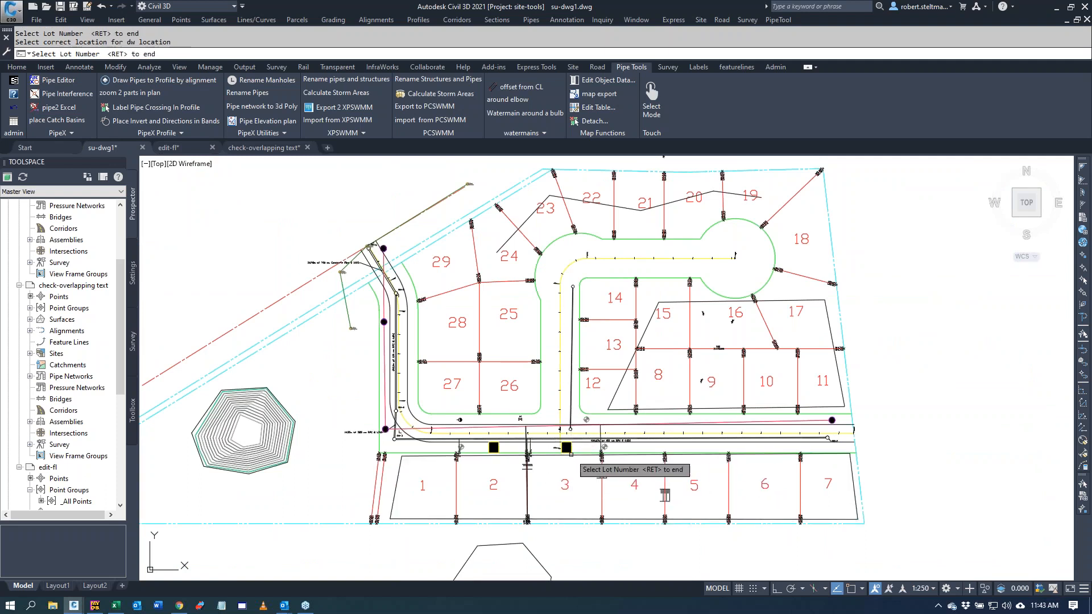
left_click(633, 484)
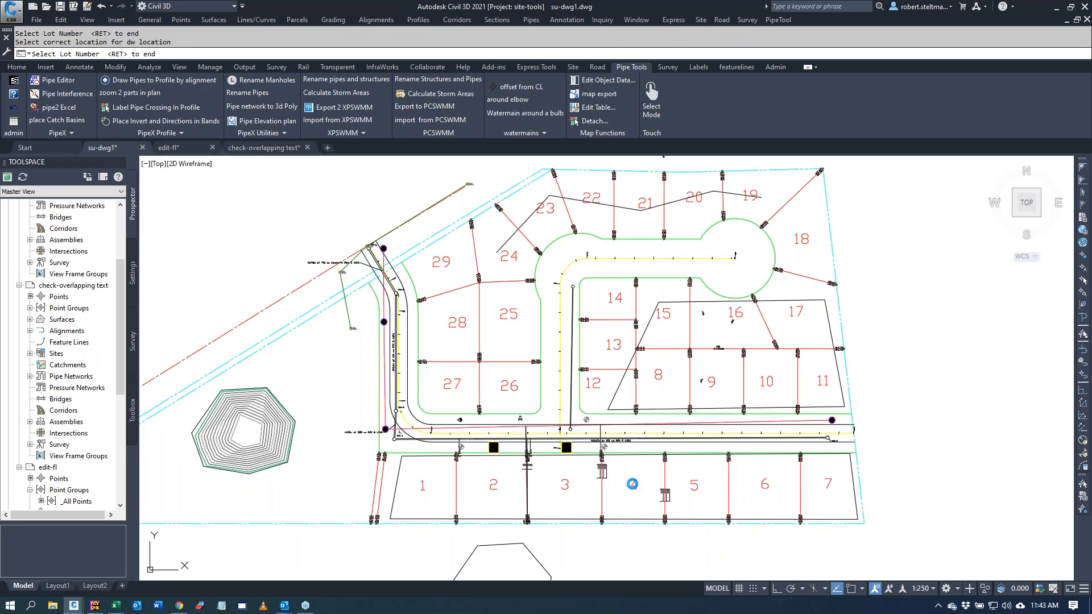
left_click(631, 451)
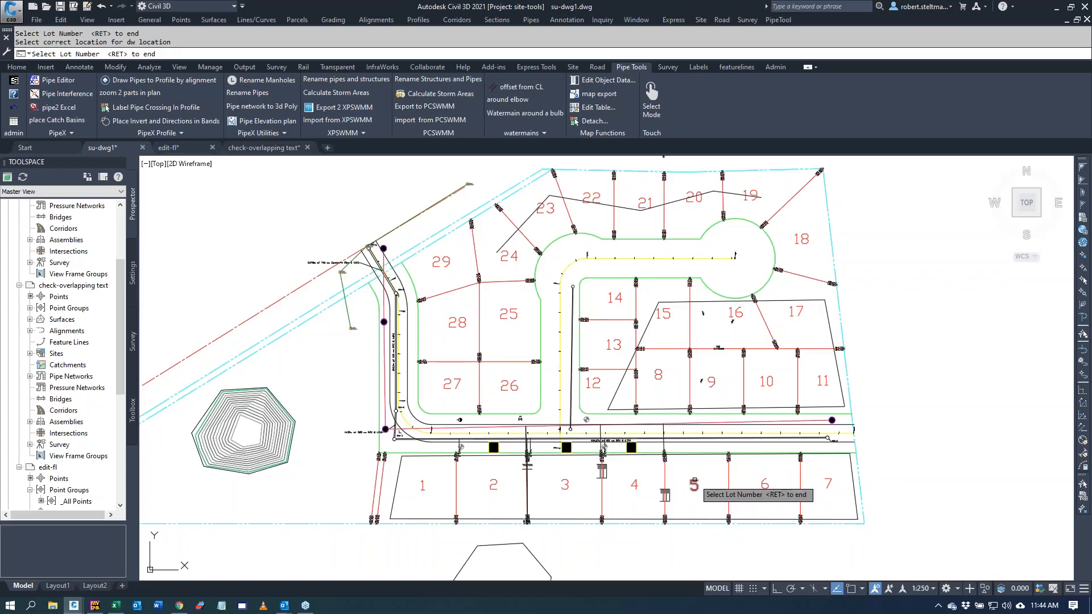
Step: Try to place the service connections for lot 5
left_click(694, 481)
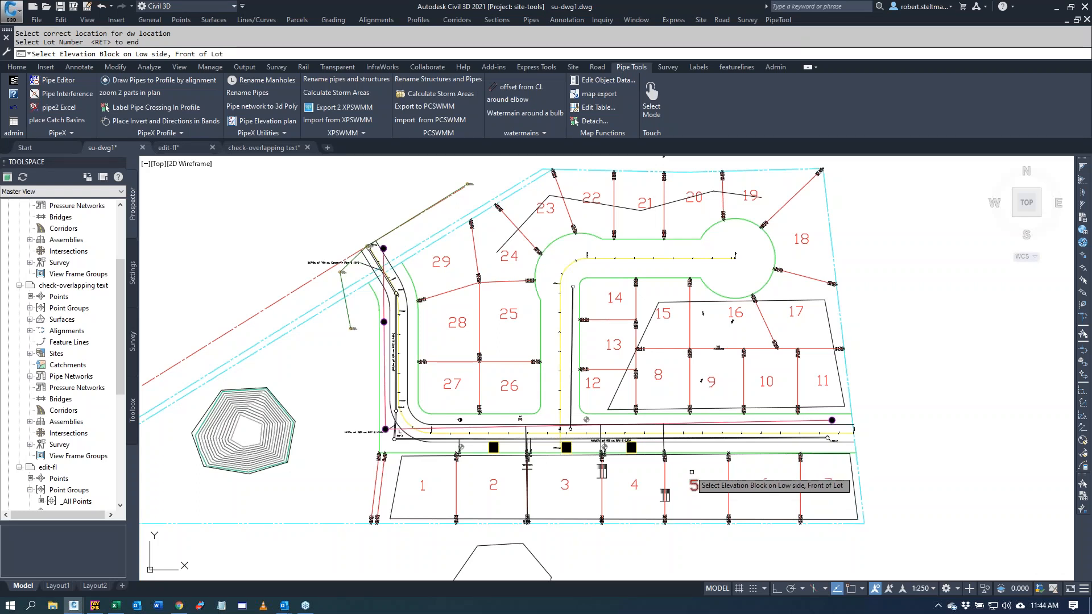
left_click(686, 471)
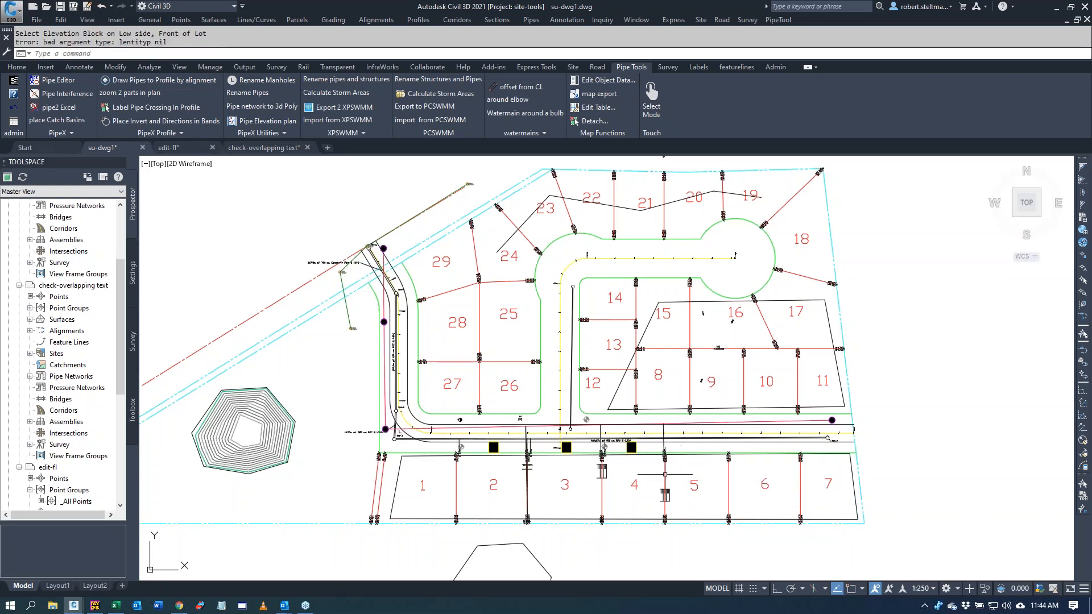
scroll(660, 447, "up", 5)
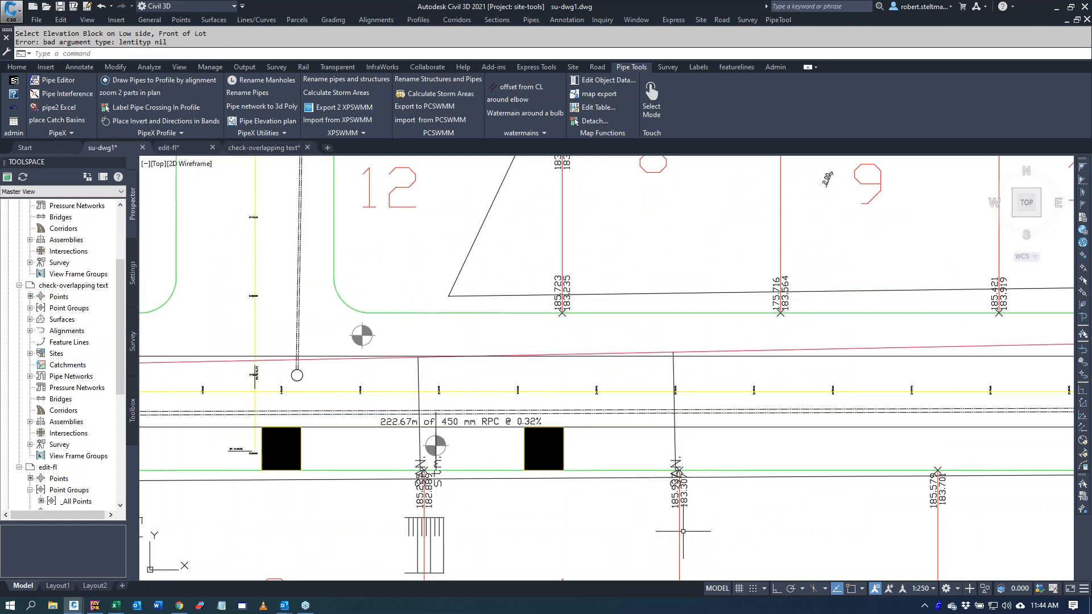
scroll(683, 532, "down", 4)
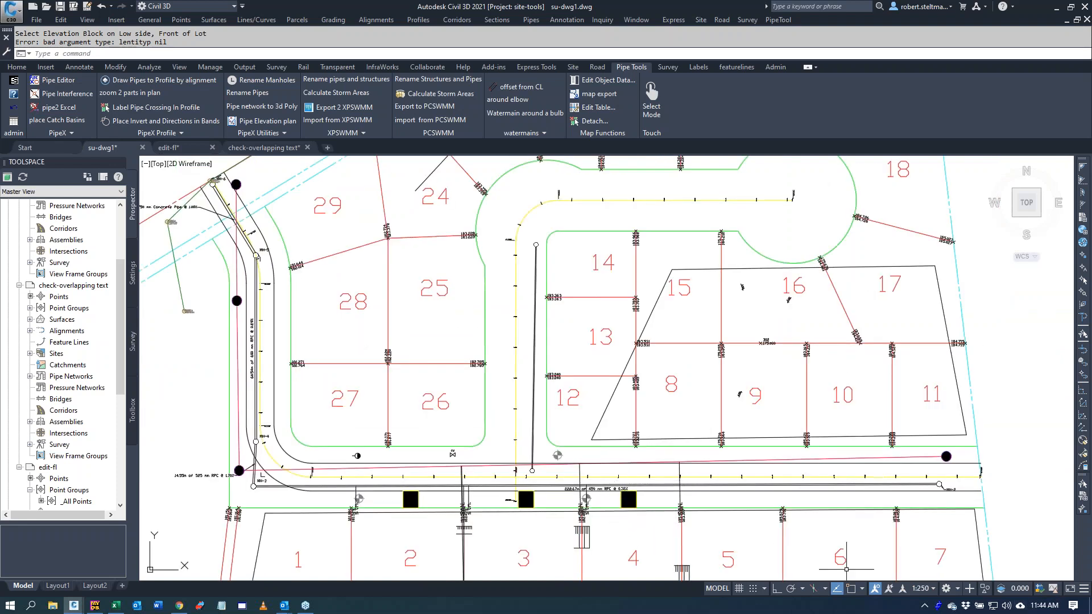
Step: Daylight the black polyline across lots 19 to 24 onto the og surface, to the right at grade 33, without calculating by interval
key("alt+Tab")
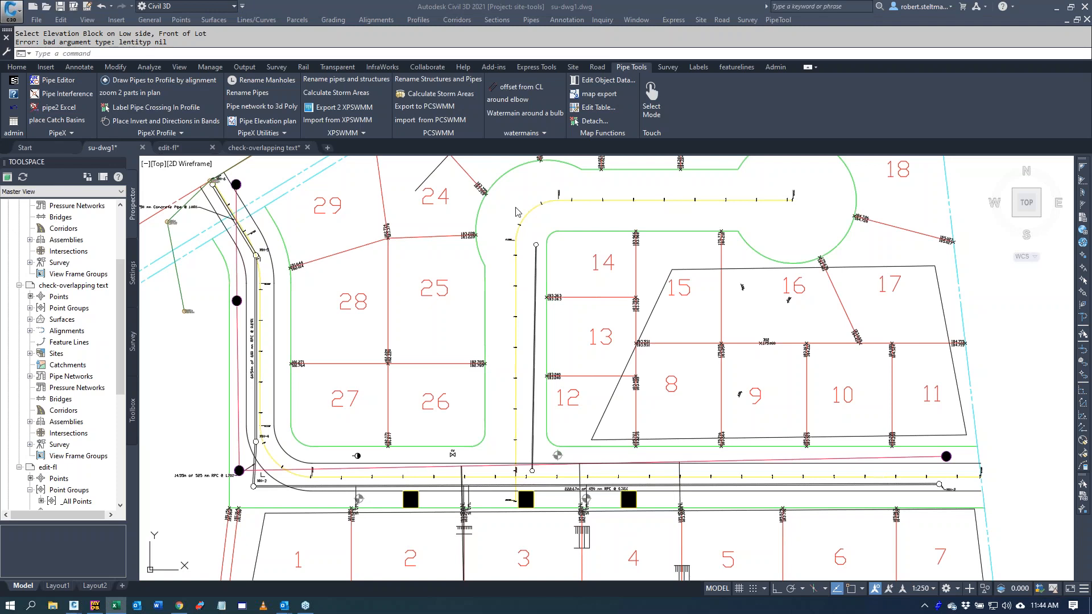
left_click(452, 268)
scroll(419, 313, "down", 4)
scroll(493, 195, "up", 4)
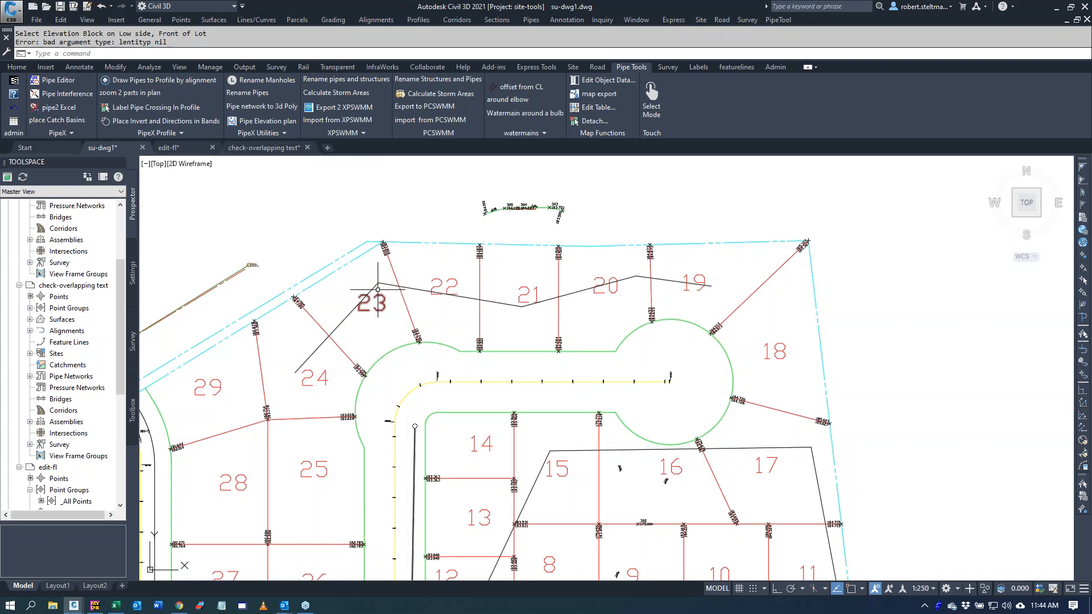
left_click(736, 68)
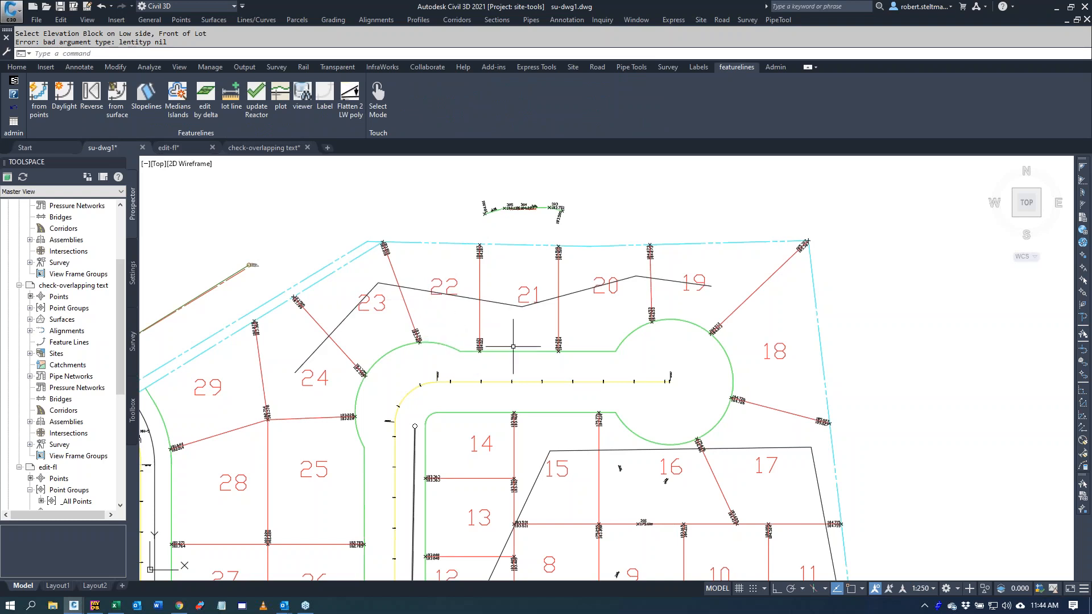
left_click(67, 100)
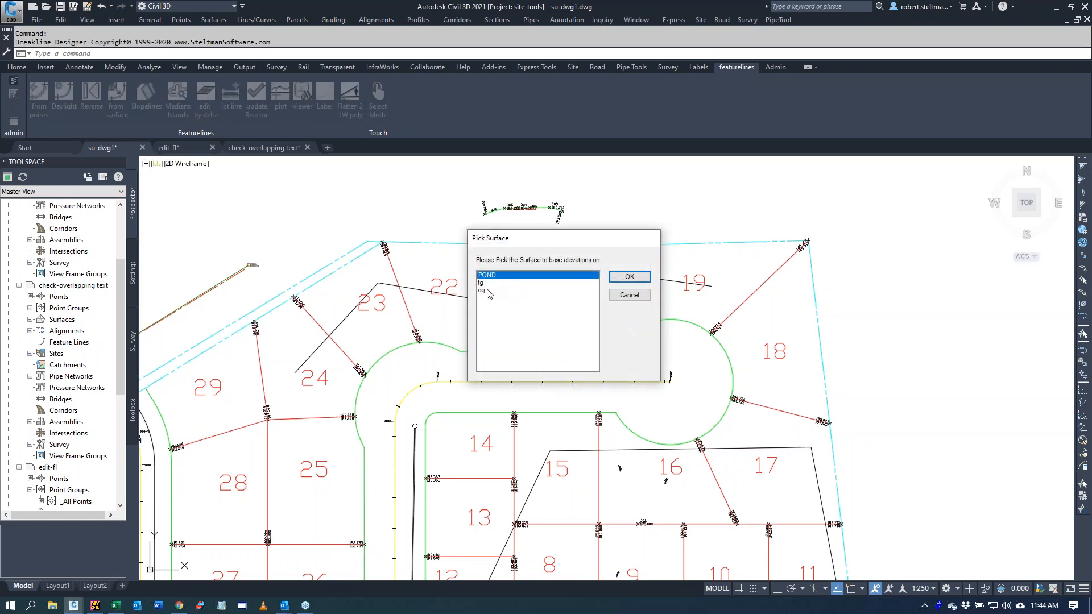
left_click(485, 291)
left_click(629, 276)
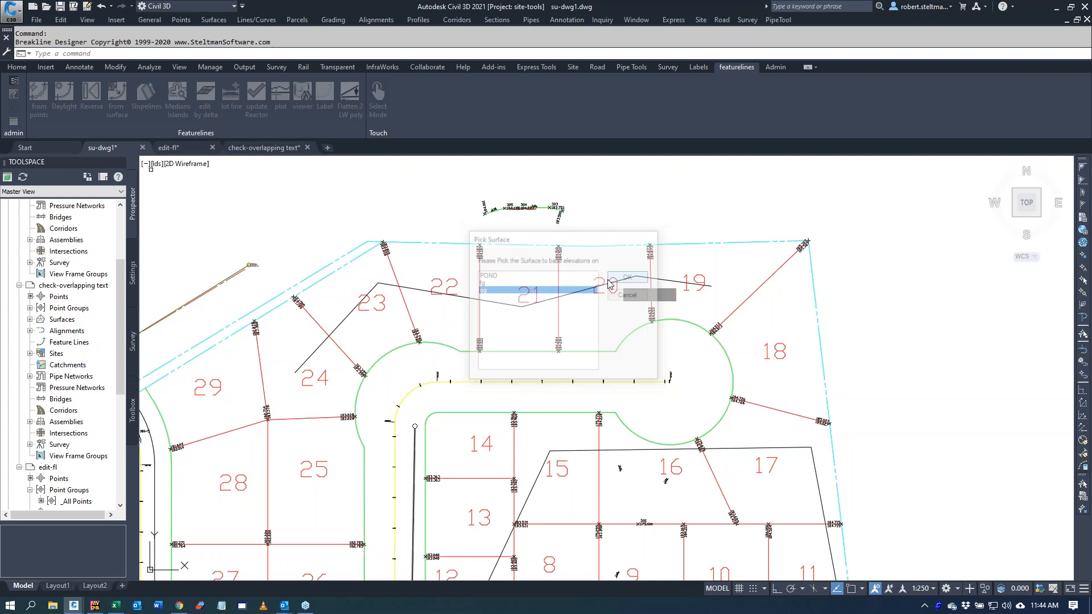
left_click(344, 317)
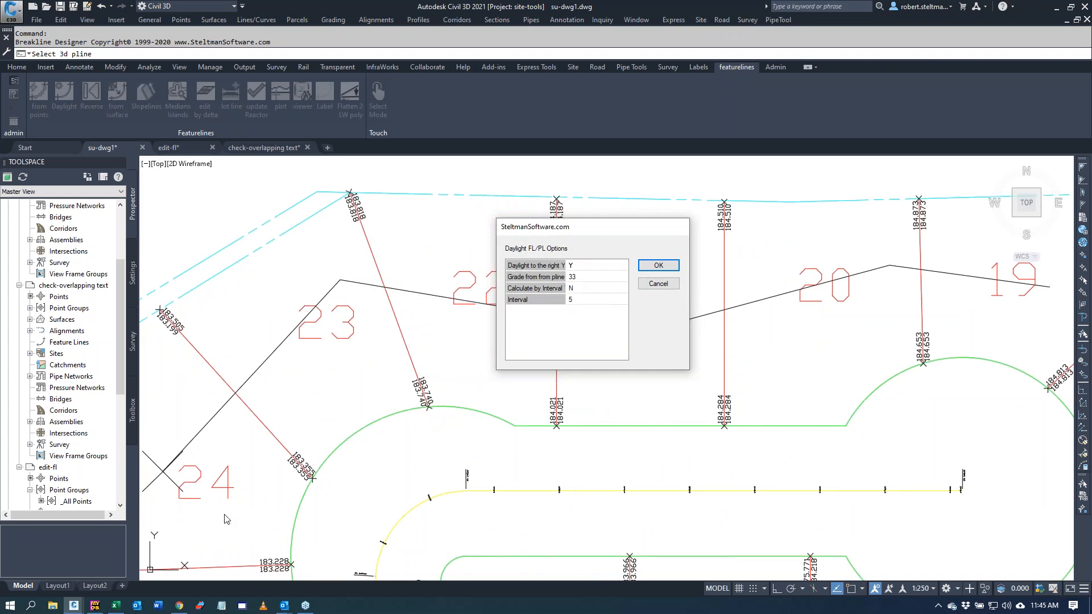
left_click(658, 266)
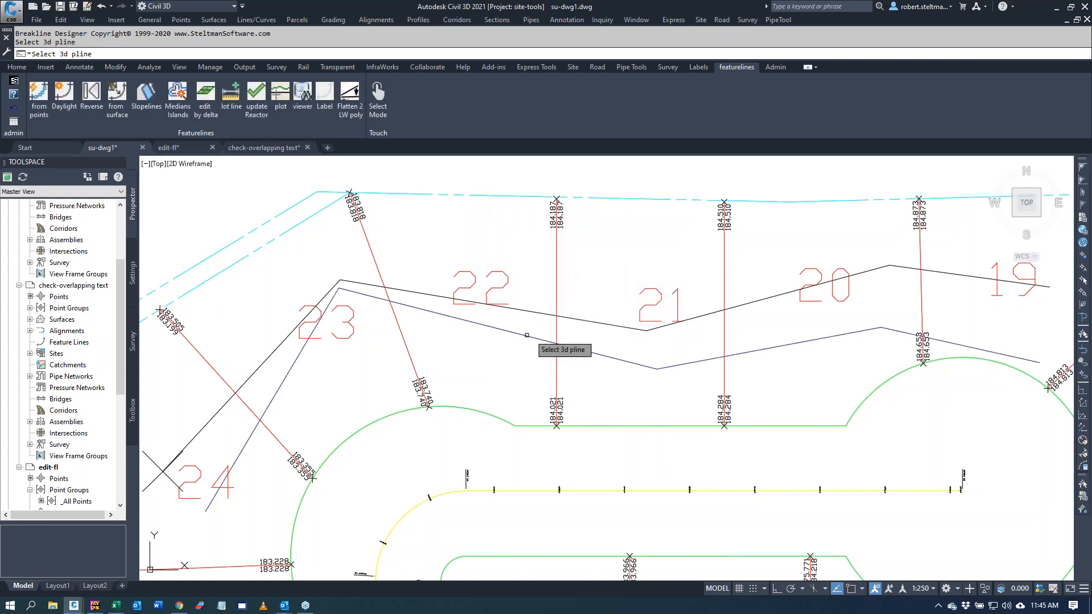
key("Escape")
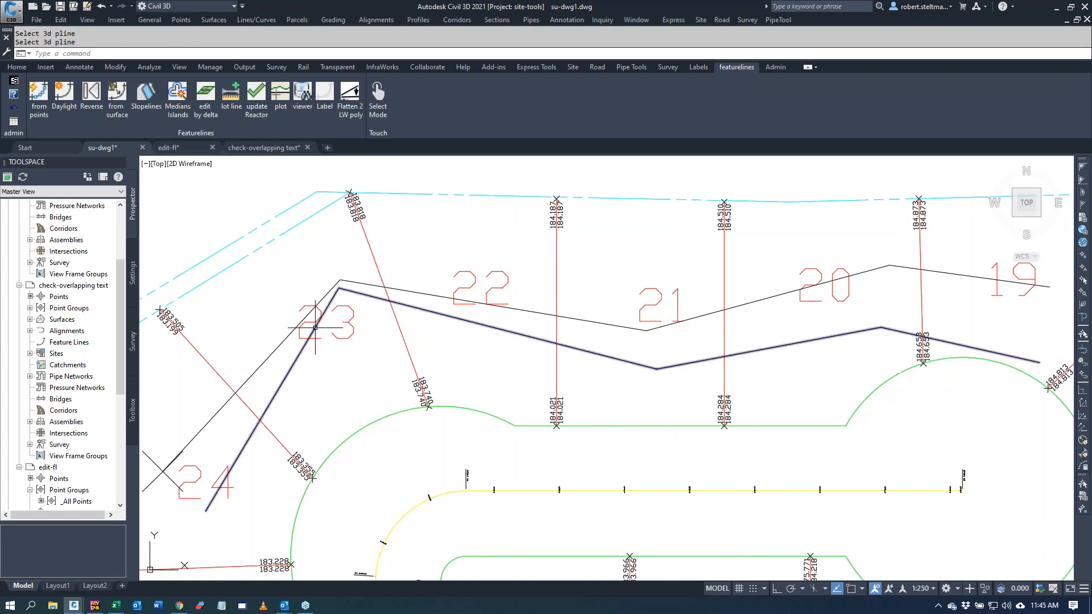
Step: Draw grouped slope lines between the black polyline and the blue daylight line, spaced 10, with two short lines of length 2 before each long one
left_click(146, 101)
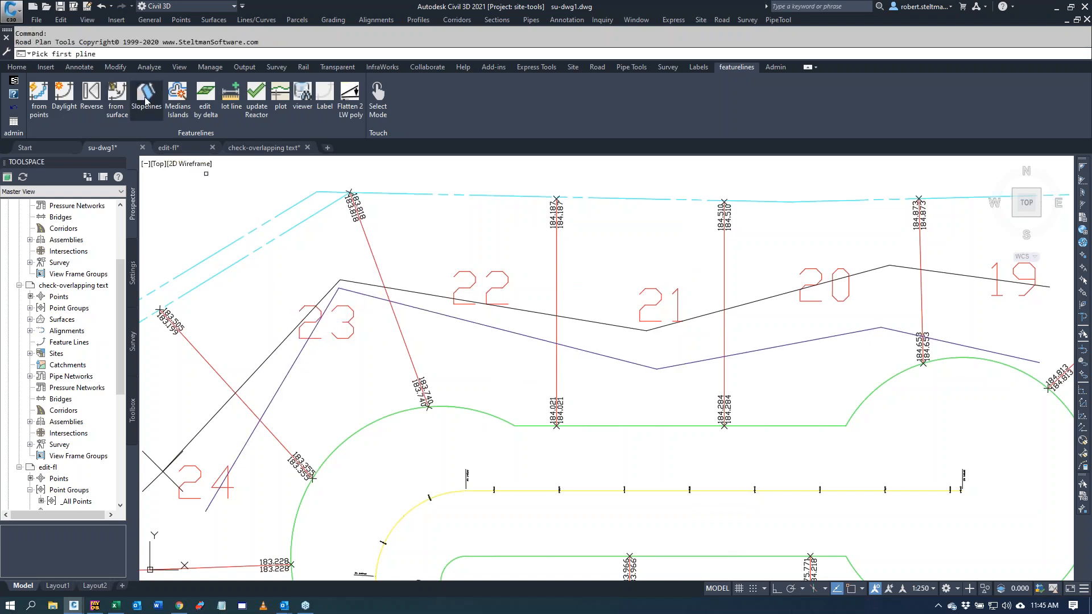
left_click(277, 347)
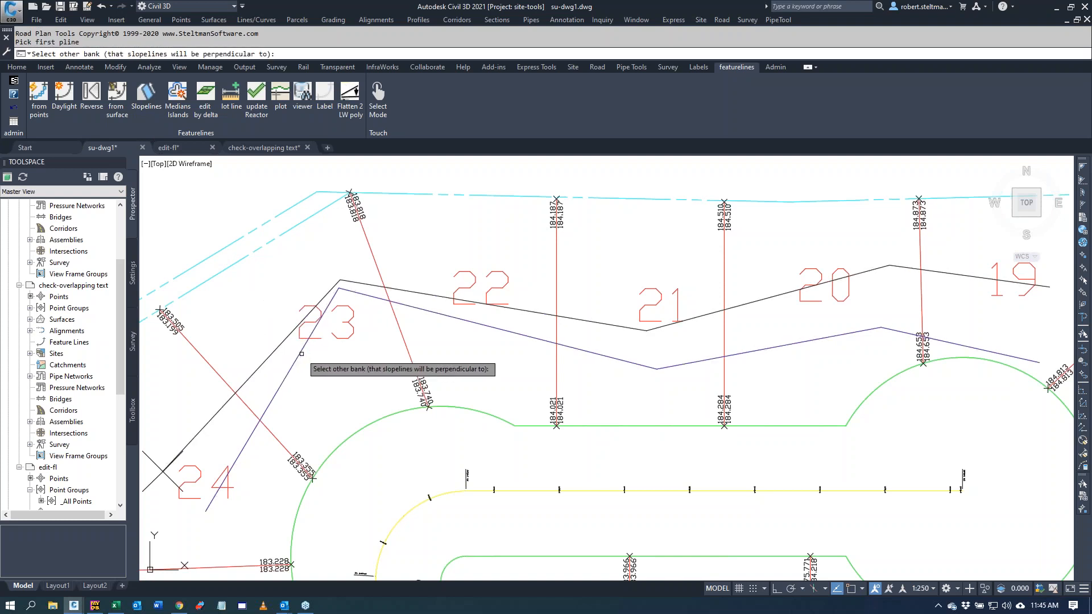
left_click(300, 353)
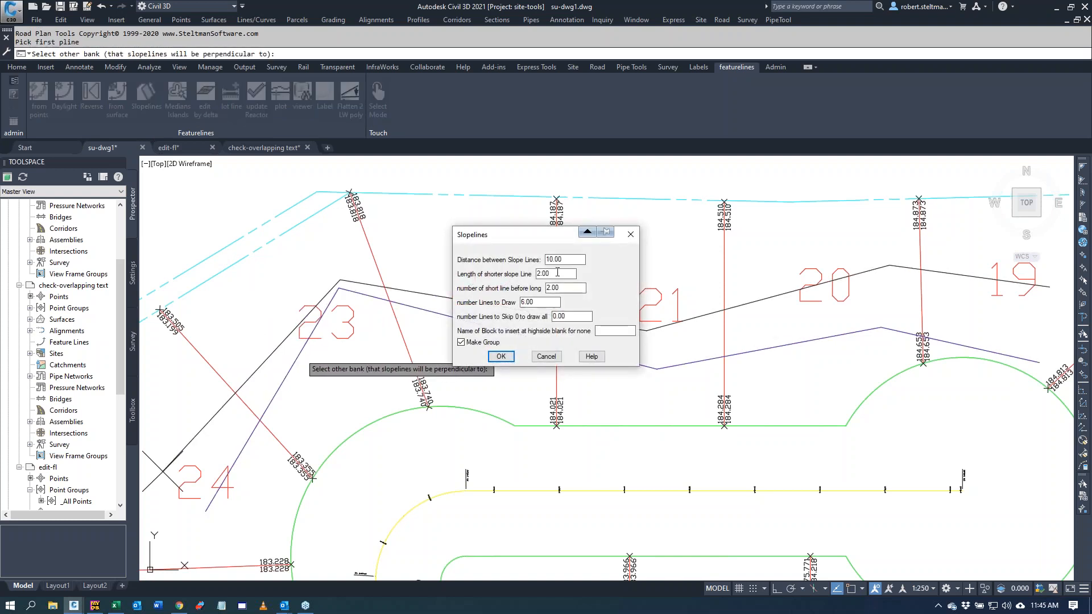
left_click(512, 358)
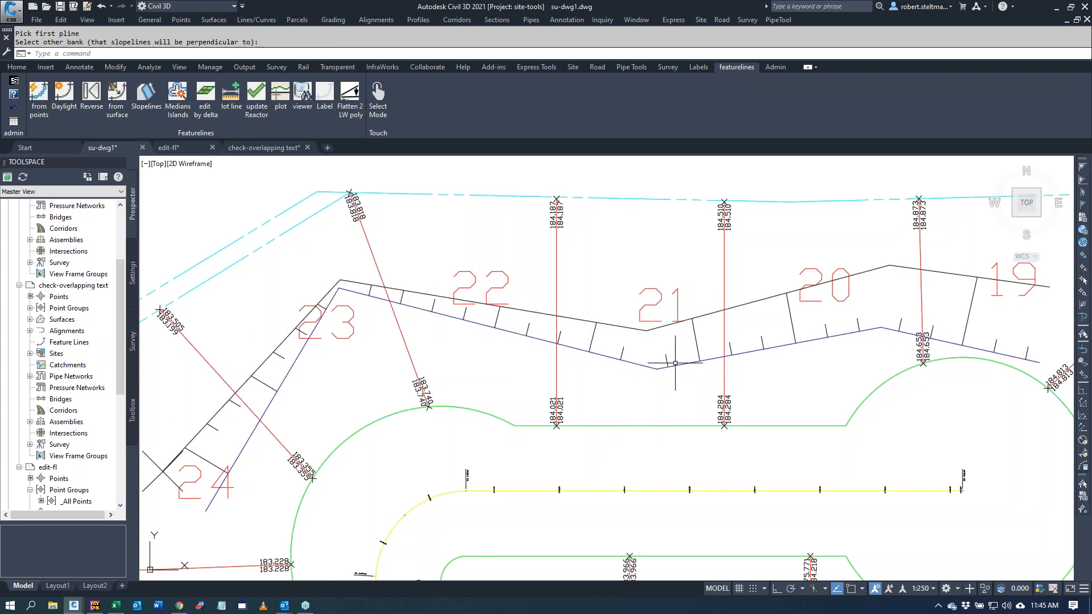
left_click(748, 353)
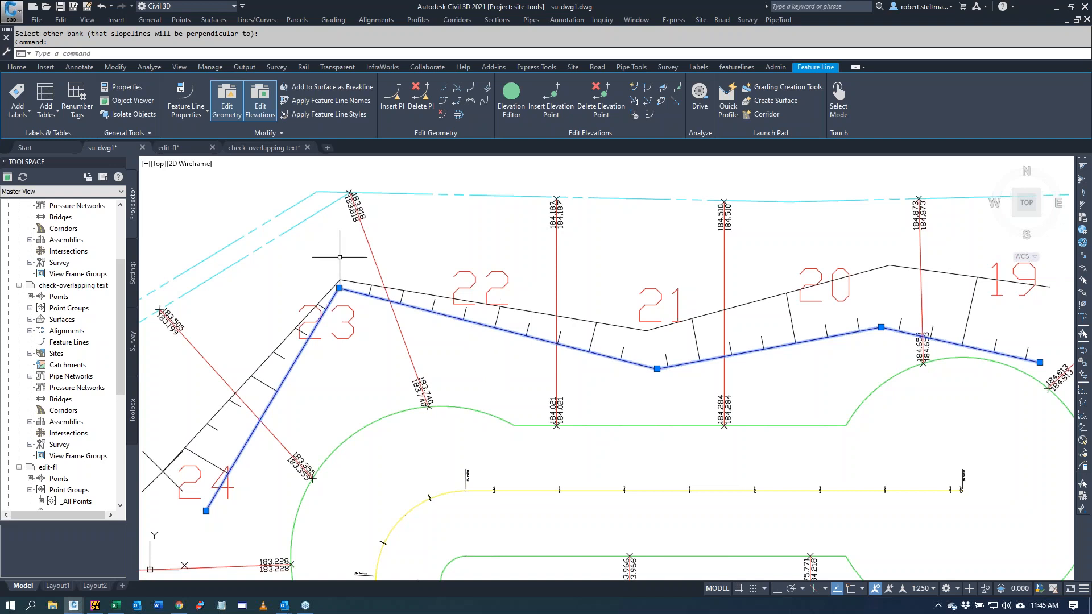
Step: Check layout A-100 of the check-overlapping text drawing for overlapping text, marking the spots with circles of radius 5, and inspect them around the Mary Browns building
left_click(264, 148)
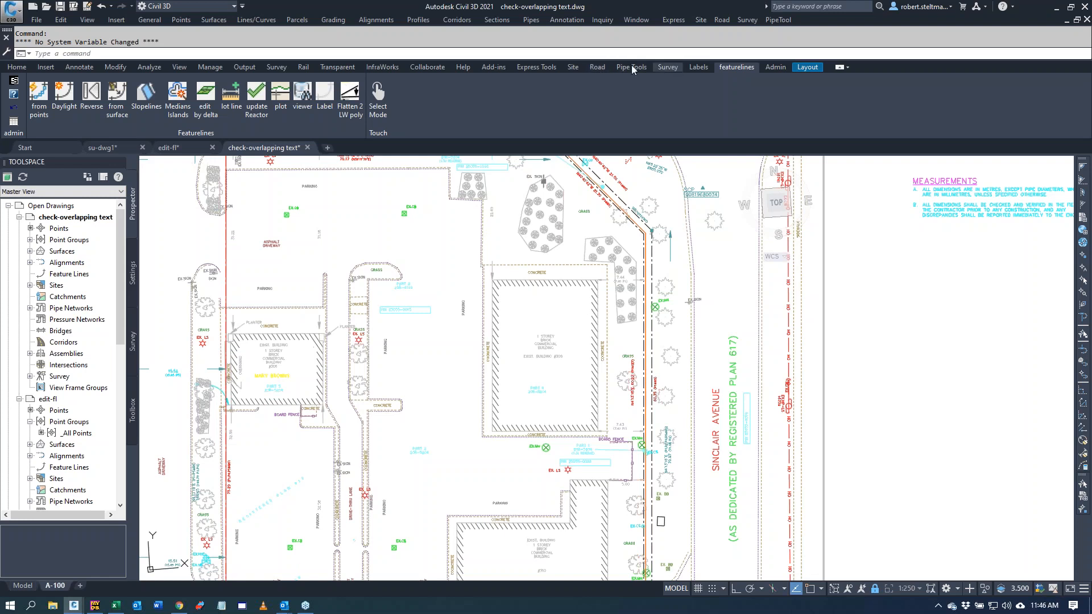
left_click(575, 67)
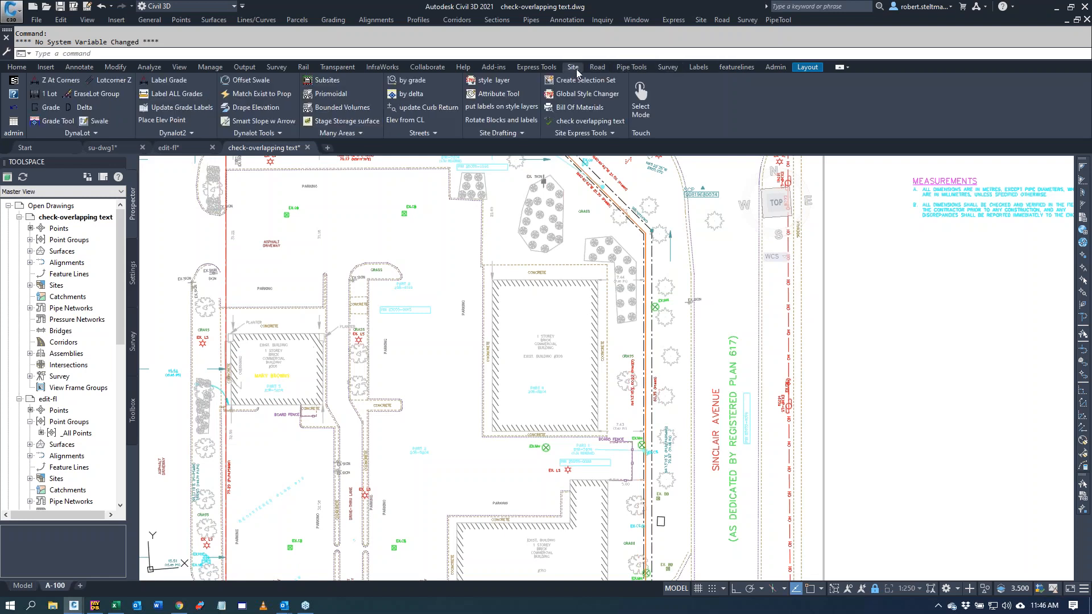
left_click(584, 121)
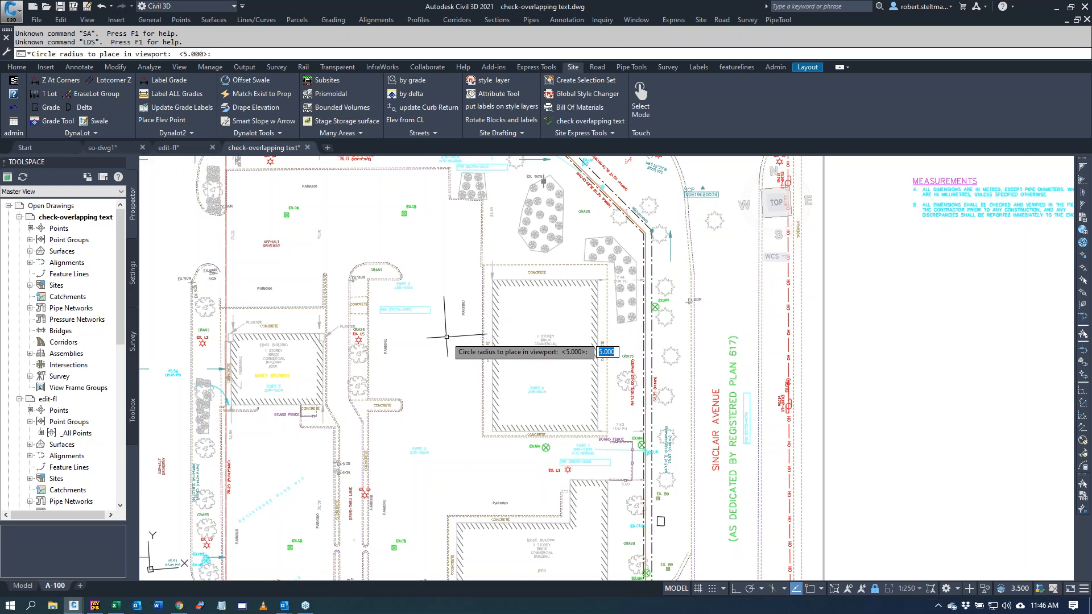
key("Return")
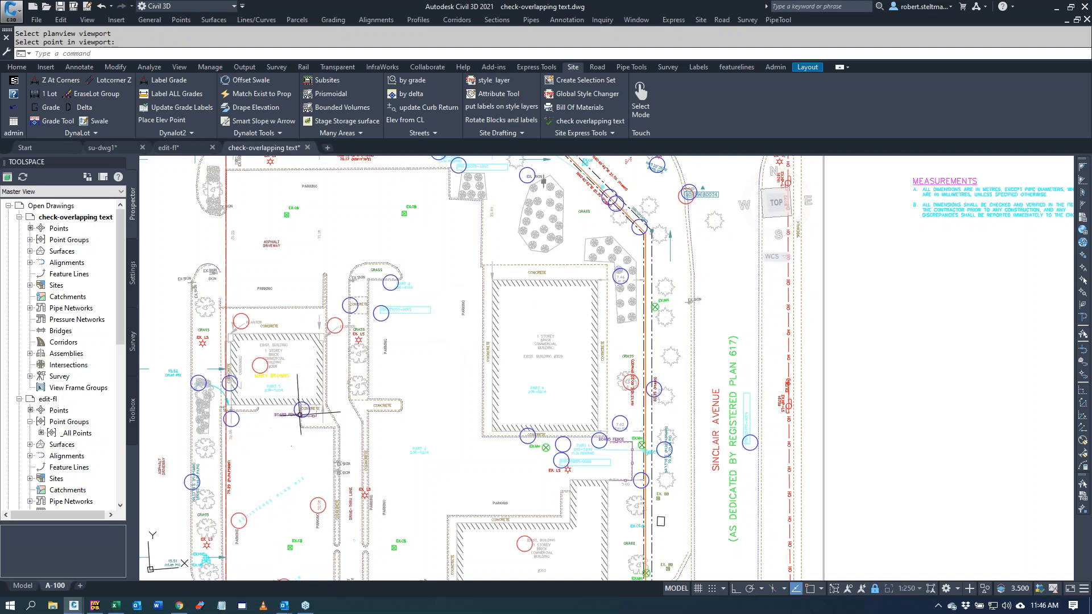
scroll(303, 412, "up", 2)
scroll(300, 413, "up", 5)
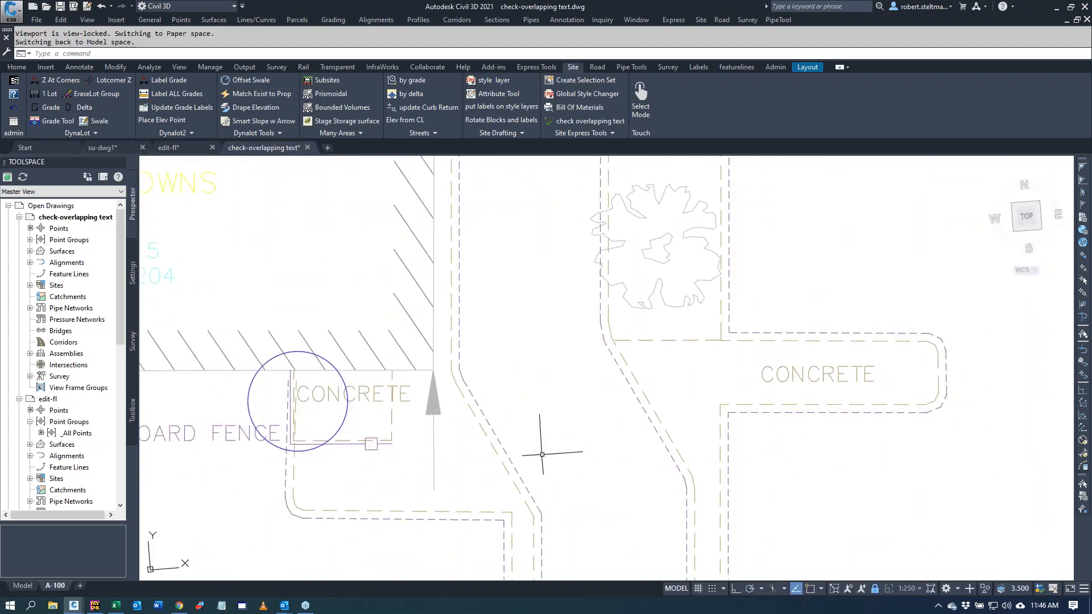
scroll(455, 395, "down", 4)
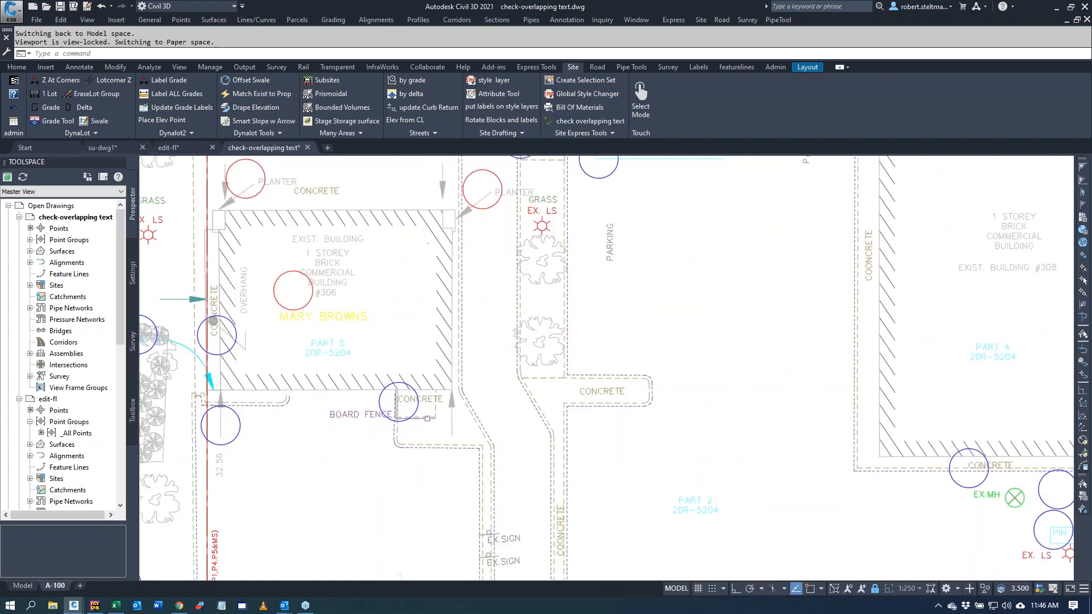
scroll(432, 364, "down", 3)
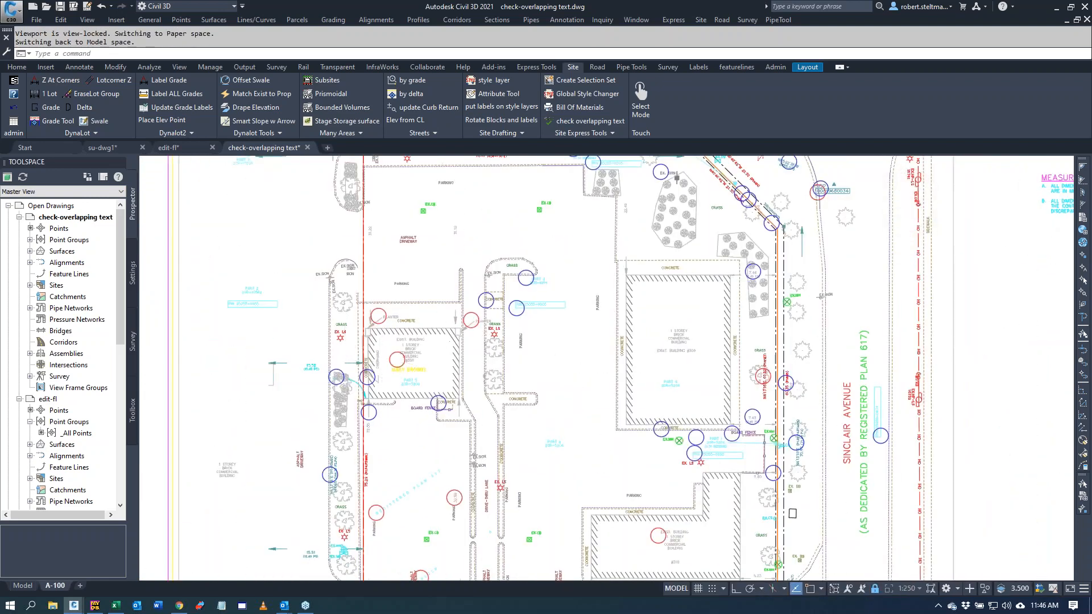
scroll(398, 350, "up", 3)
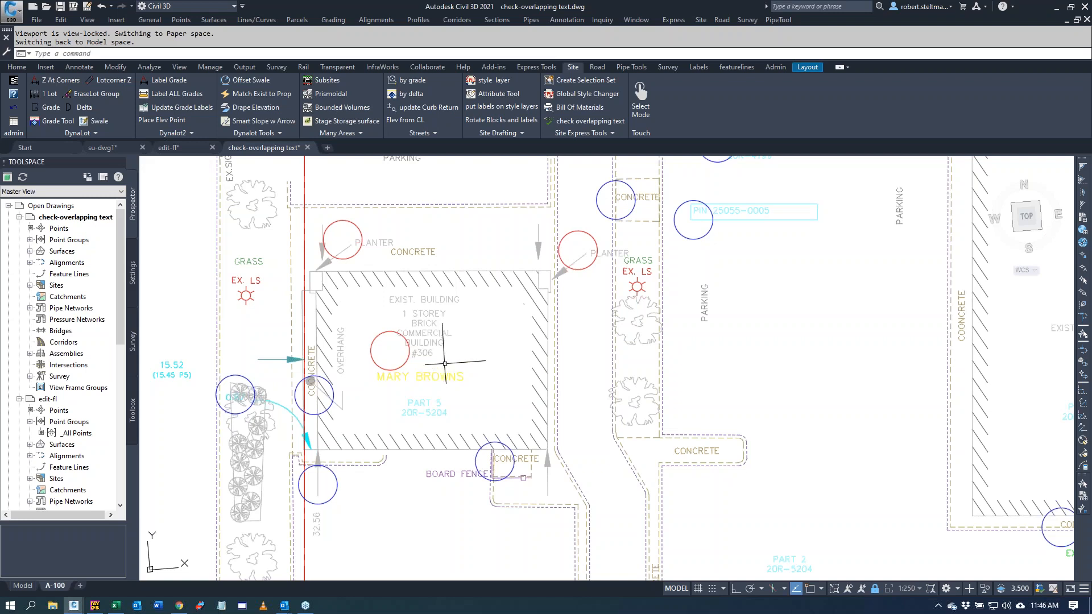
Step: Return to su-dwg1 and list the properties of the black line across lots 22 and 23
left_click(102, 147)
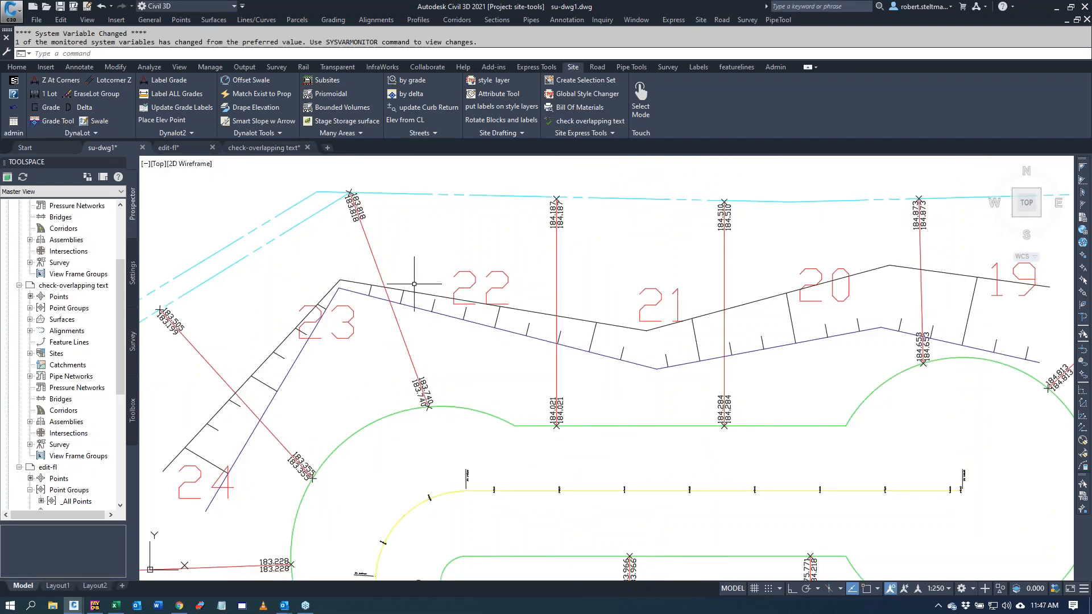
left_click(415, 292)
type("li")
key("Return")
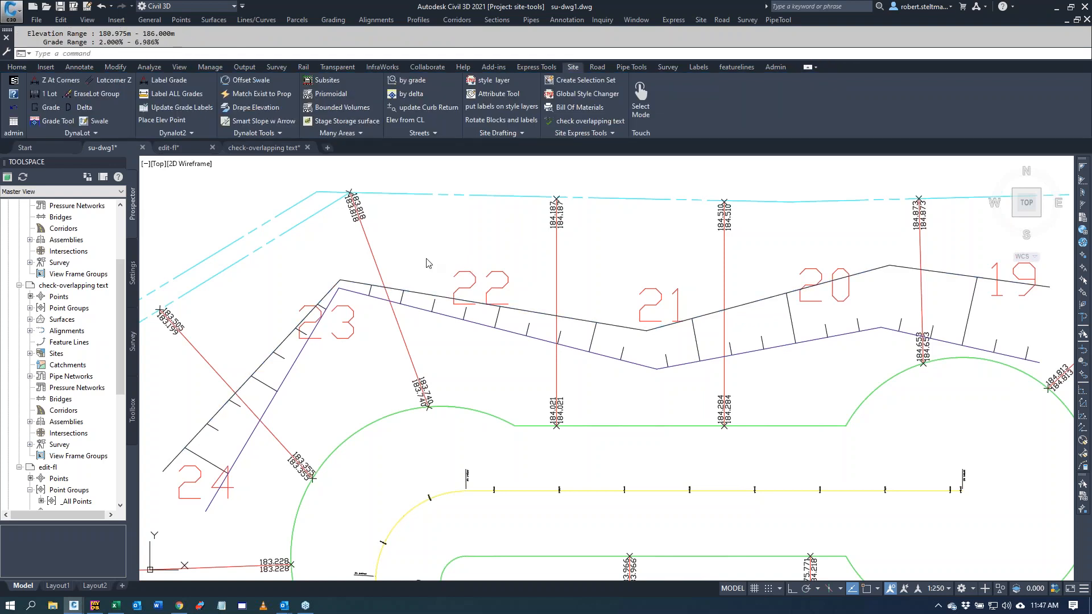
key("Escape")
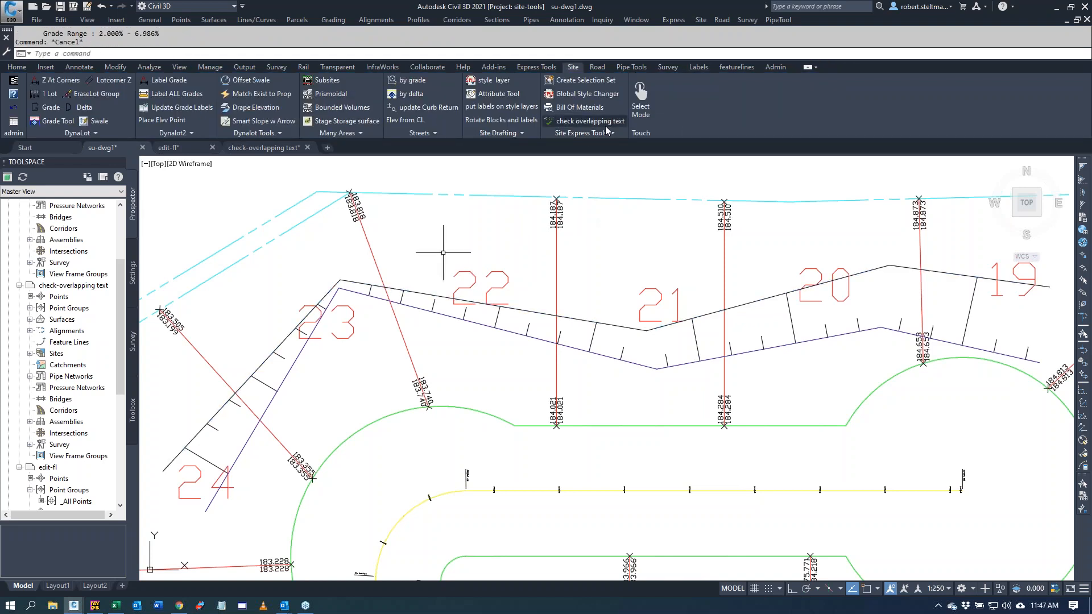
Step: Create a selection set of all COGO points by DXF name, picking AECC_COGO_POINT from the point at the front of lots 22 and 23
left_click(592, 81)
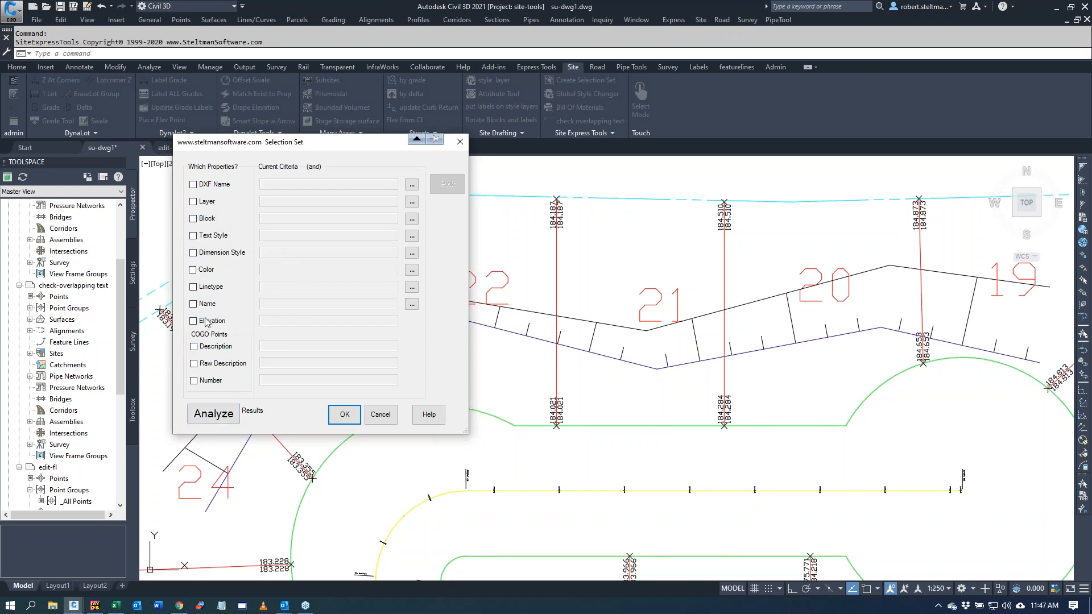
left_click(193, 185)
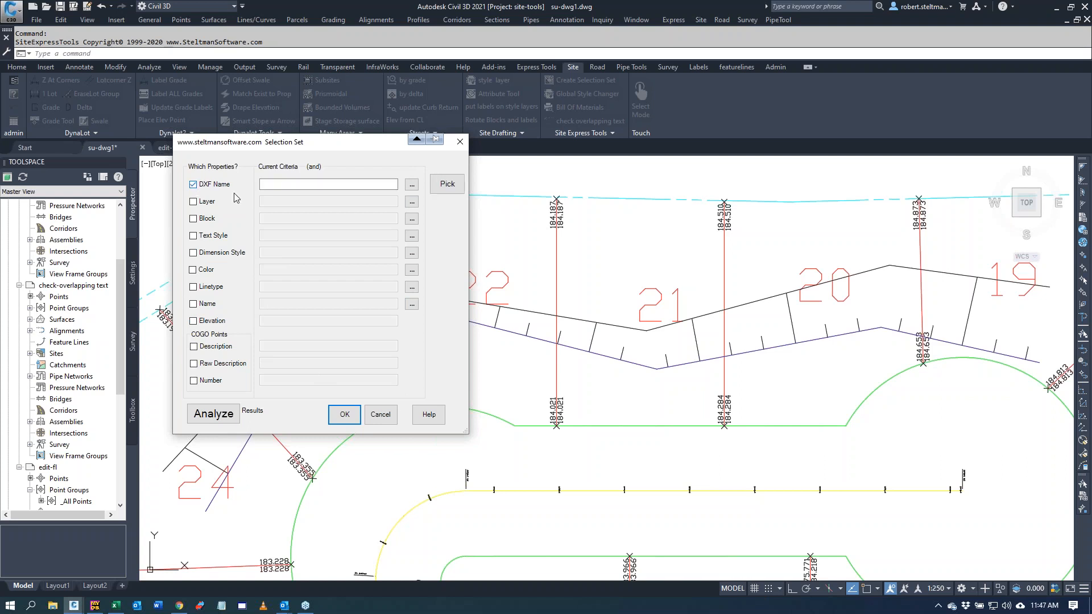
left_click(447, 186)
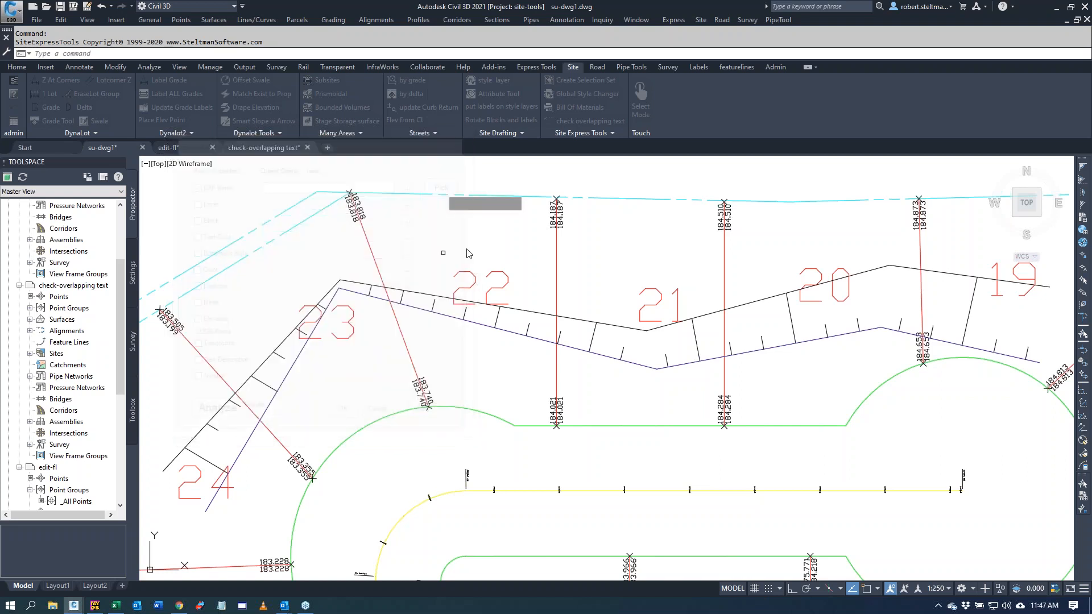
left_click(424, 394)
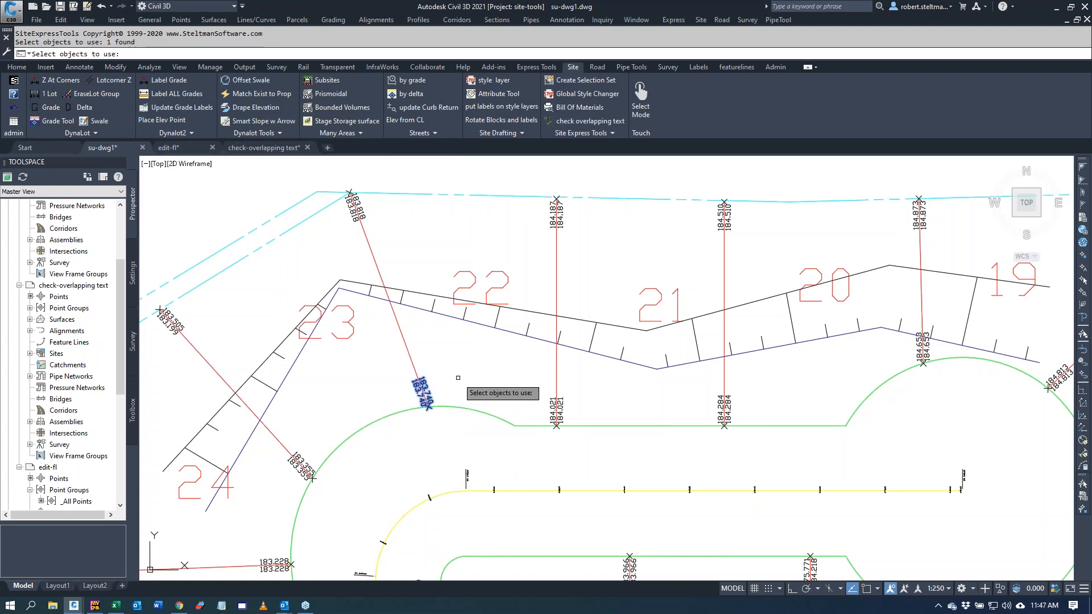
key("Return")
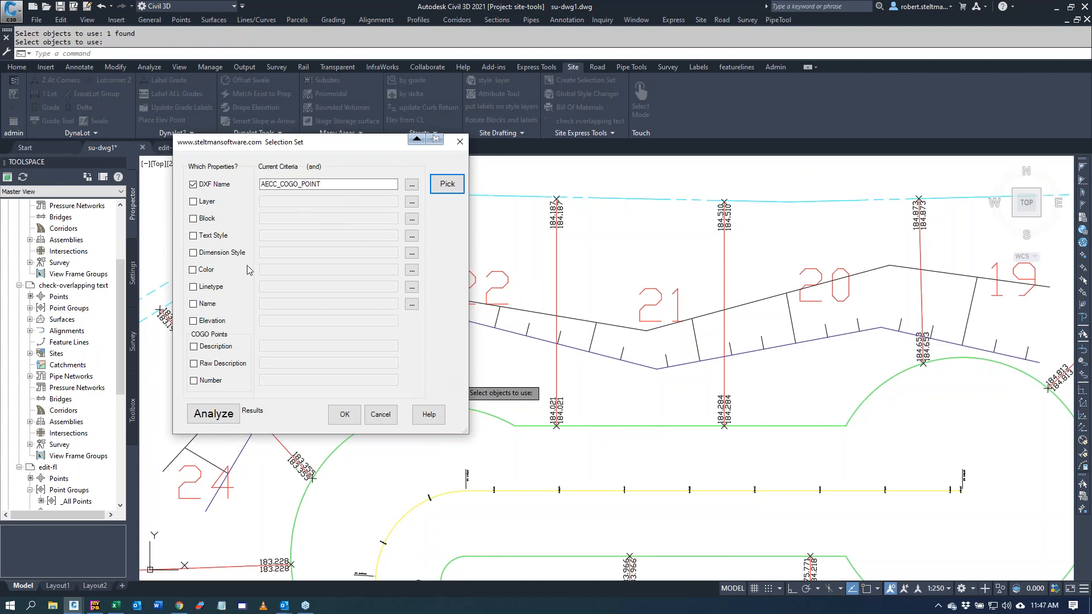
left_click(211, 420)
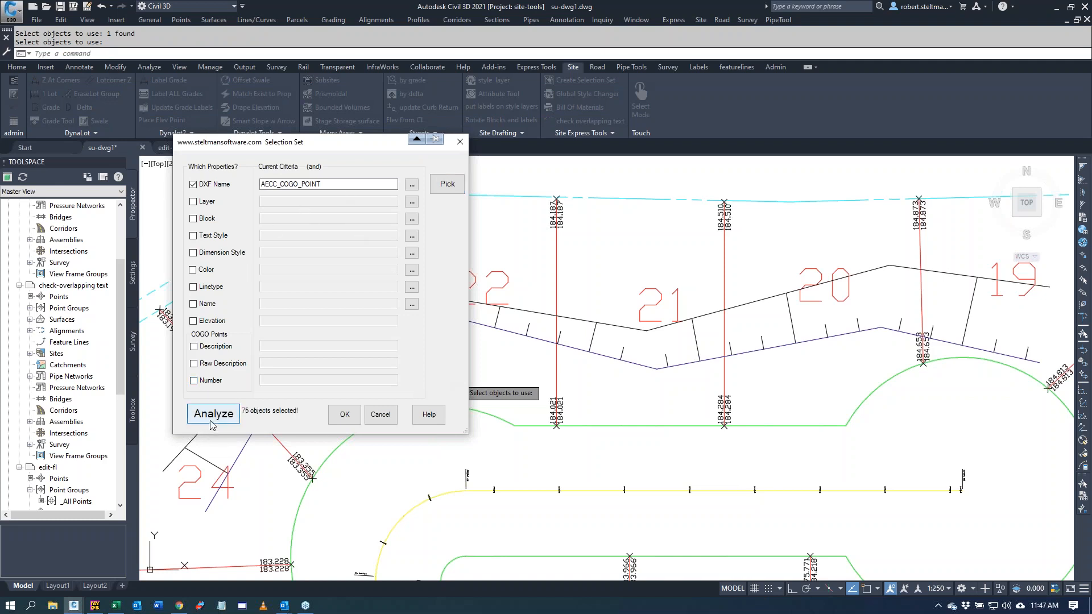
left_click(348, 415)
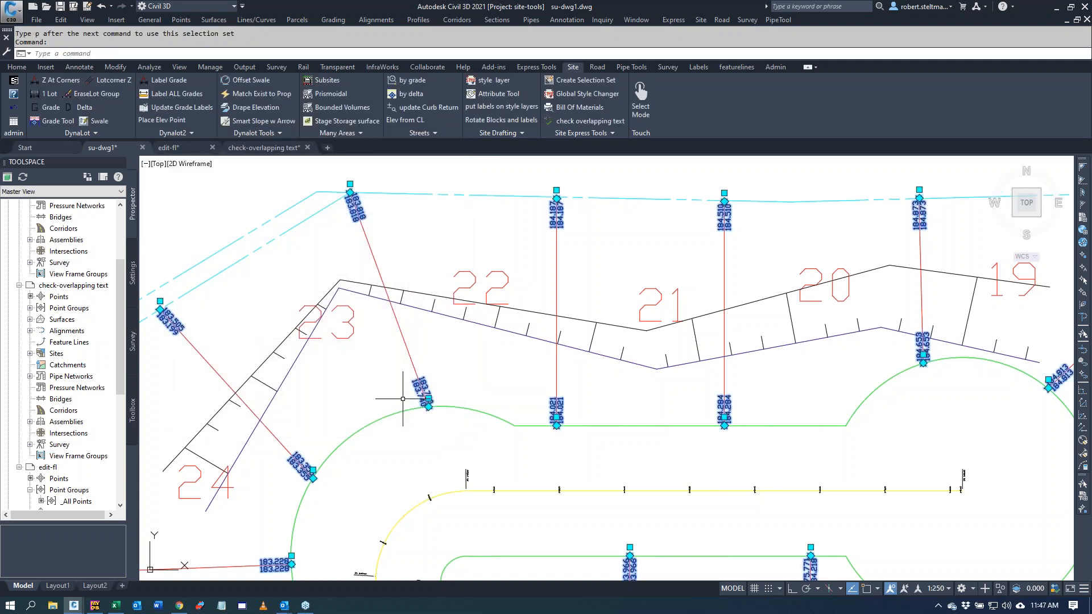
Step: List the properties of the selected COGO points
type("LI")
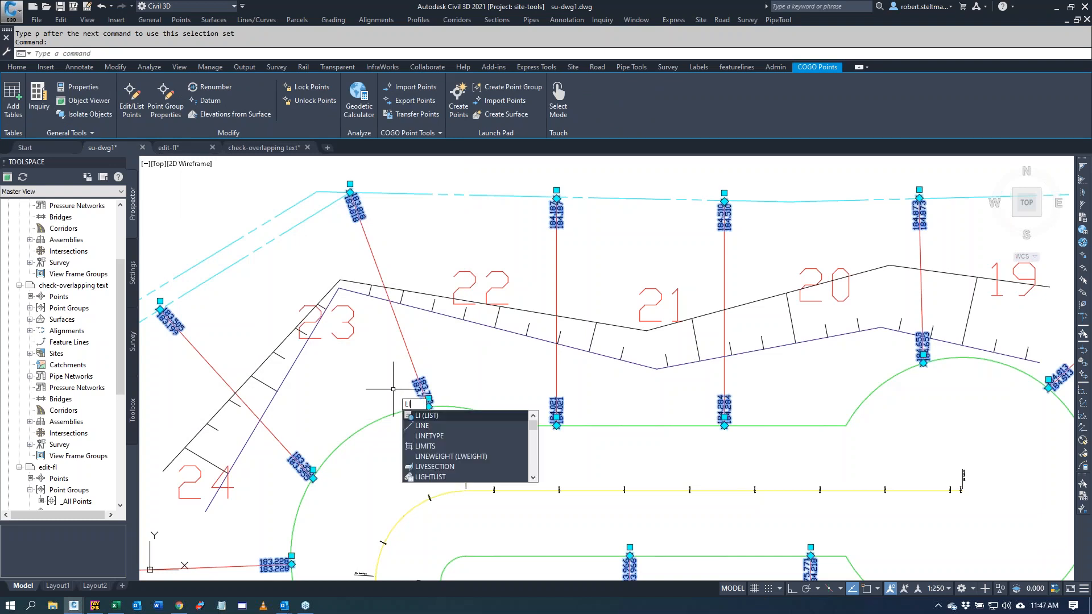
key("Return")
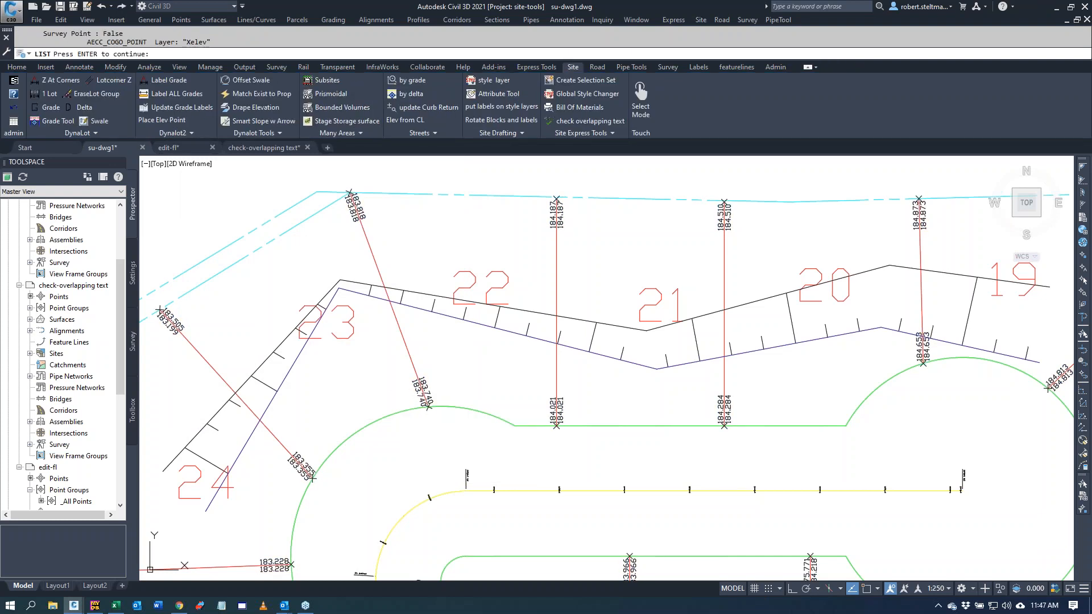
key("Escape")
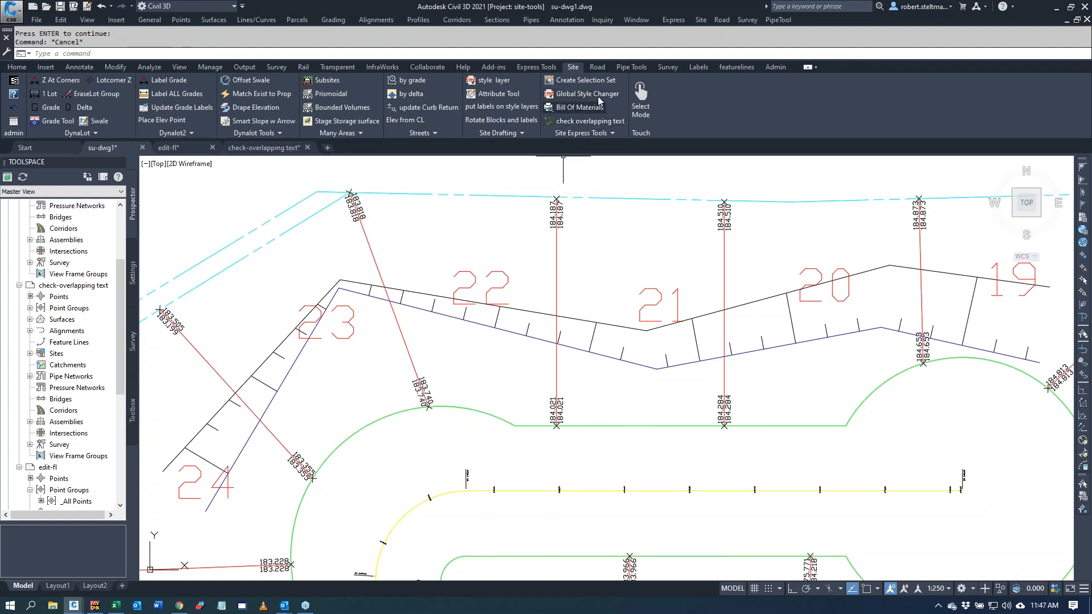
Step: Start a bill of materials for the drawing
left_click(568, 109)
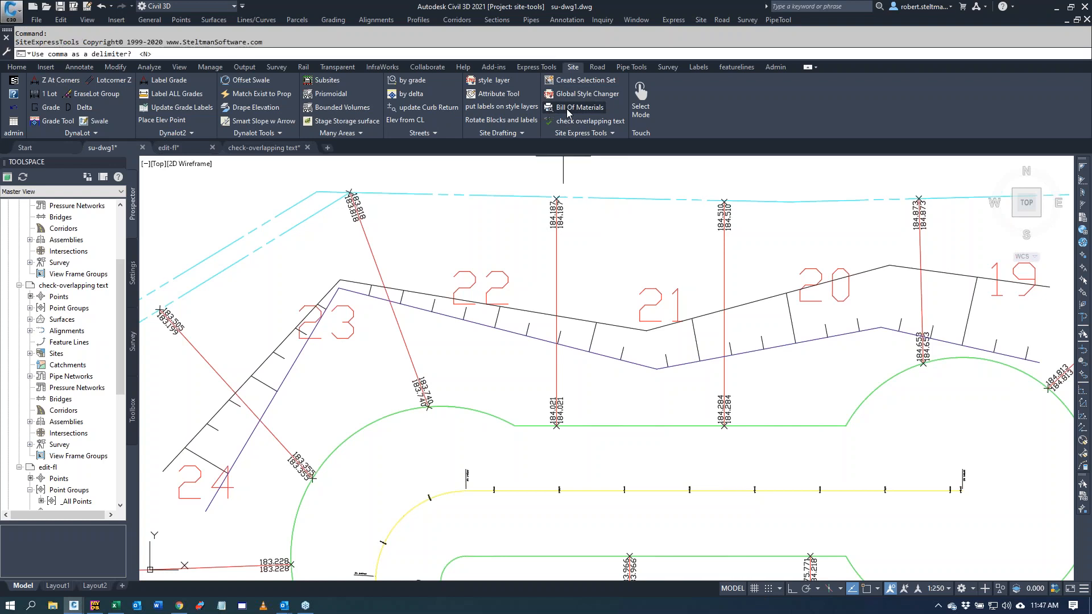